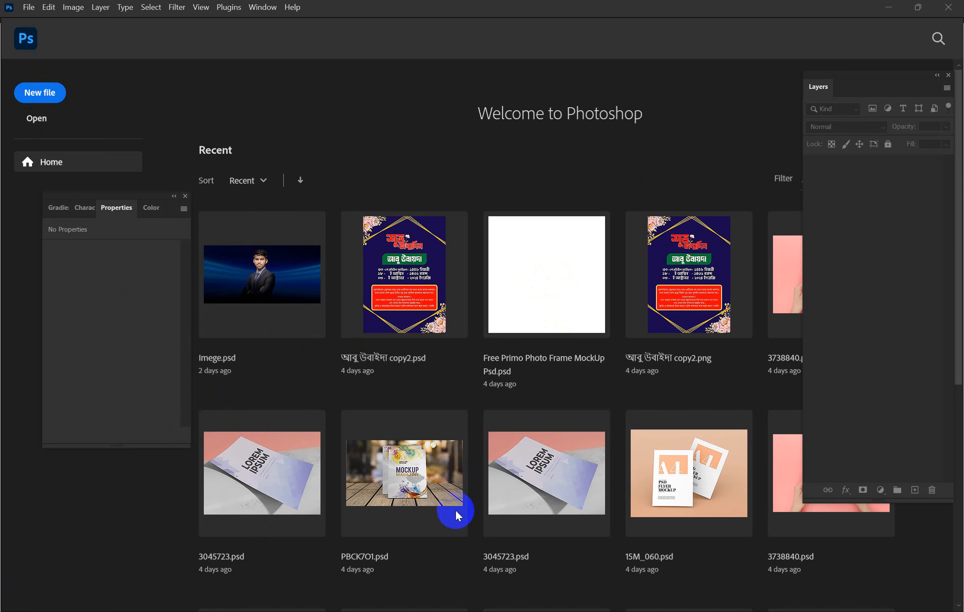
Step: Look through the recent files on the home screen
mouse_move(509, 611)
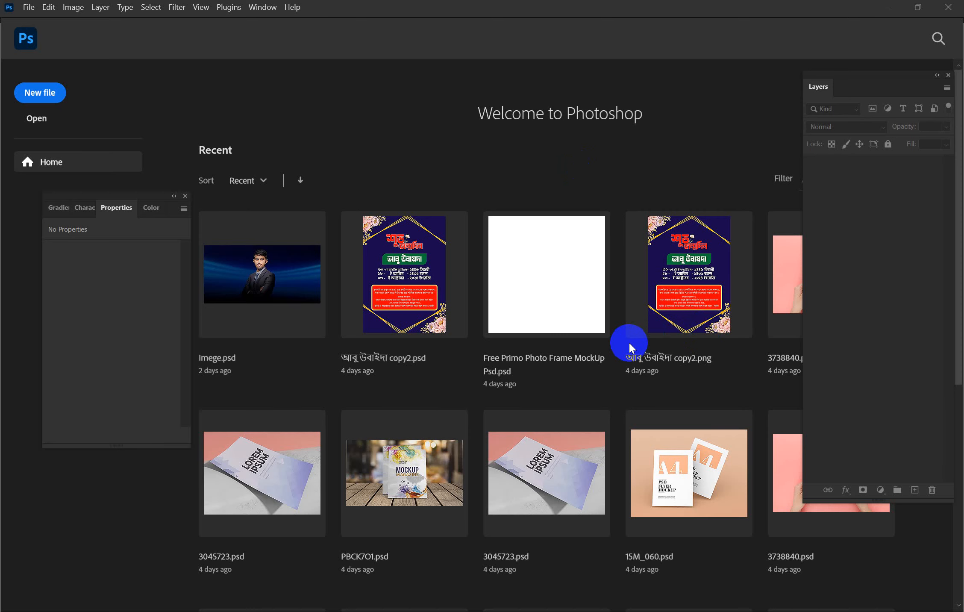
scroll(630, 342, "down", 2)
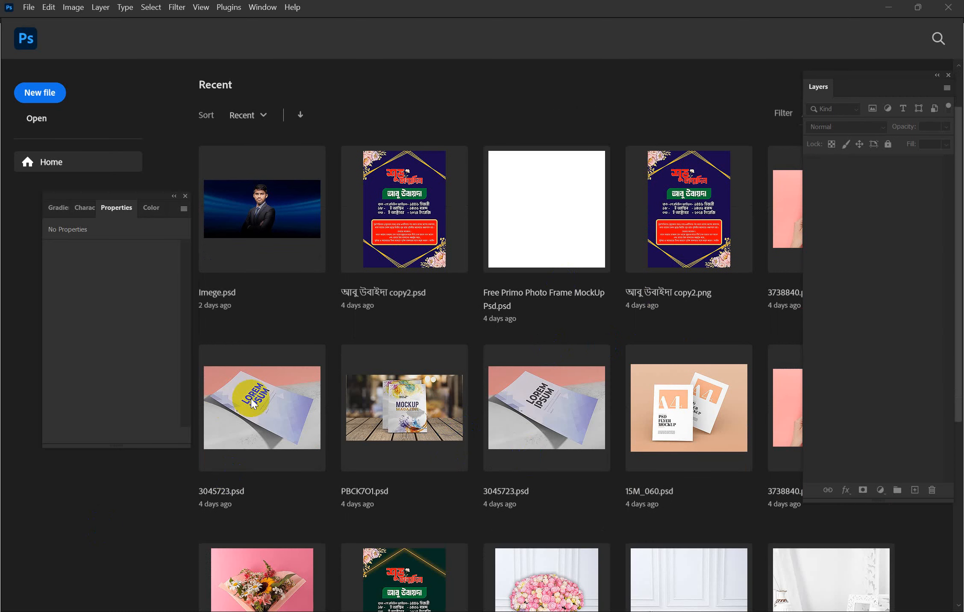
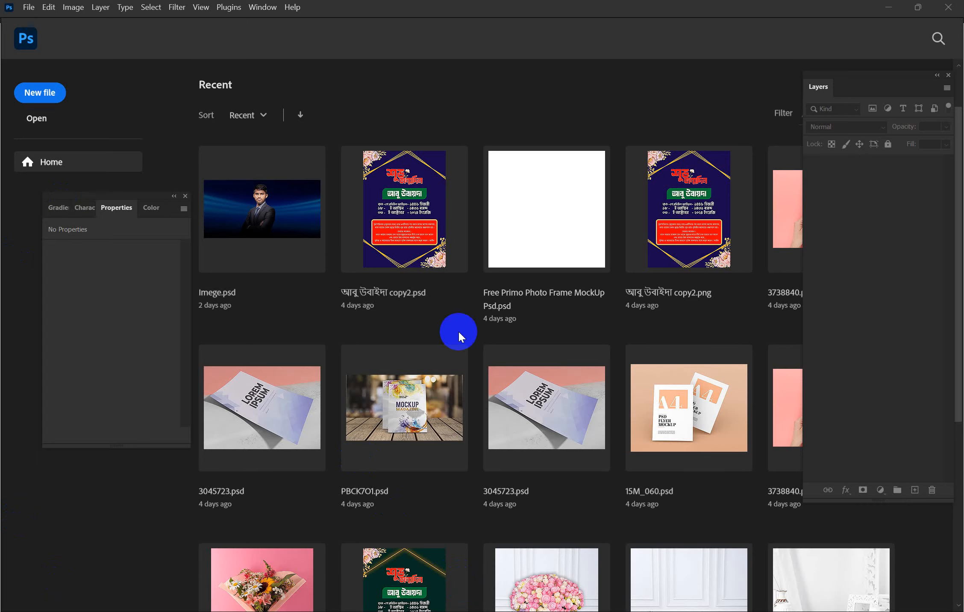
scroll(427, 257, "up", 2)
scroll(580, 410, "down", 2)
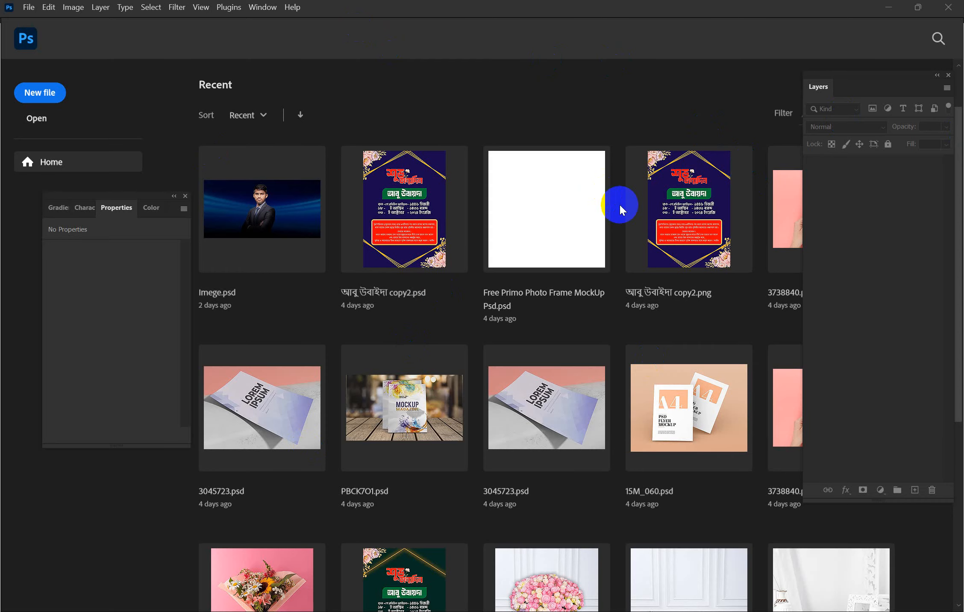
scroll(620, 203, "up", 2)
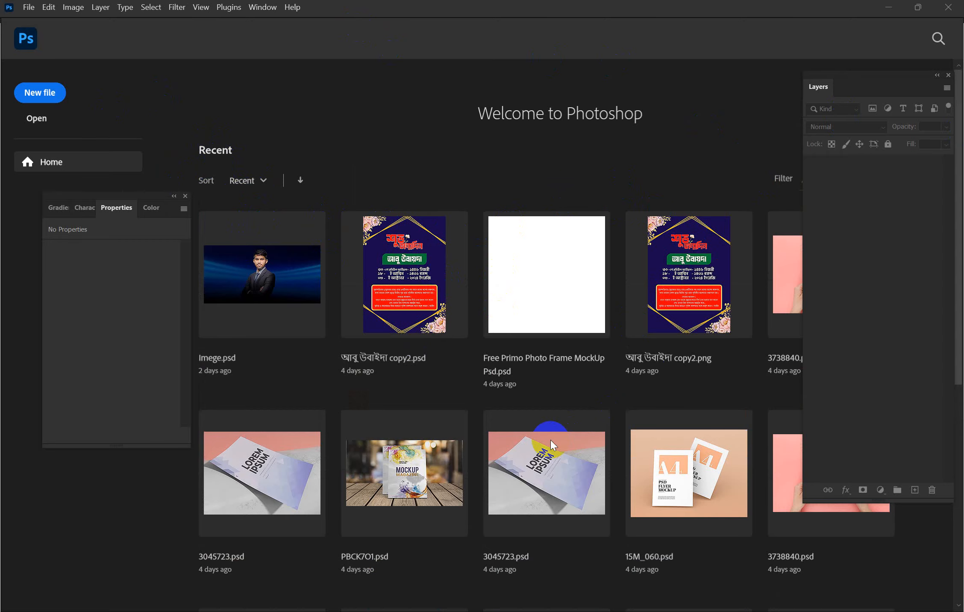
scroll(550, 439, "down", 5)
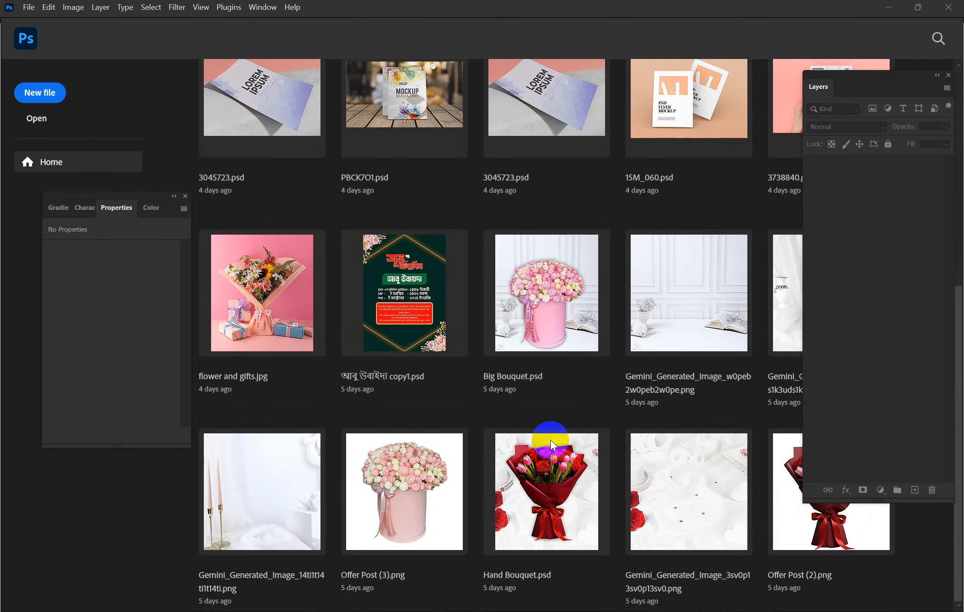
scroll(550, 440, "up", 5)
scroll(549, 444, "down", 5)
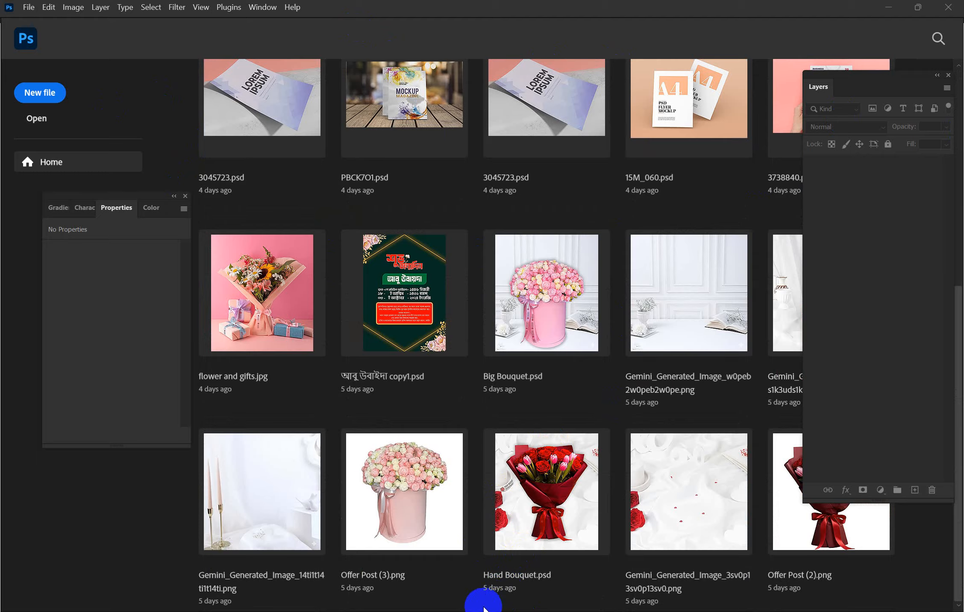
scroll(431, 444, "up", 5)
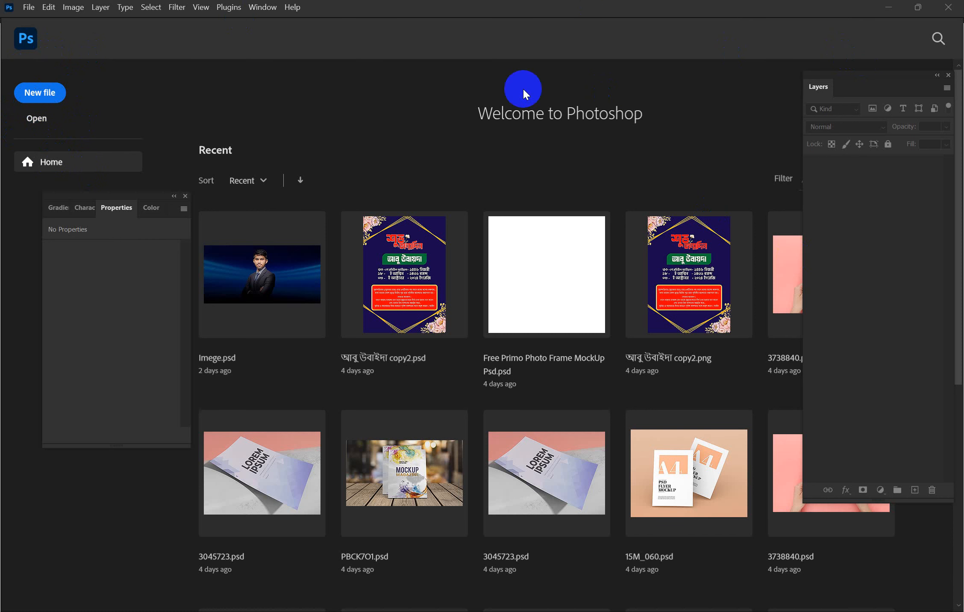
Step: Start a new document and name it GDC2
left_click(43, 95)
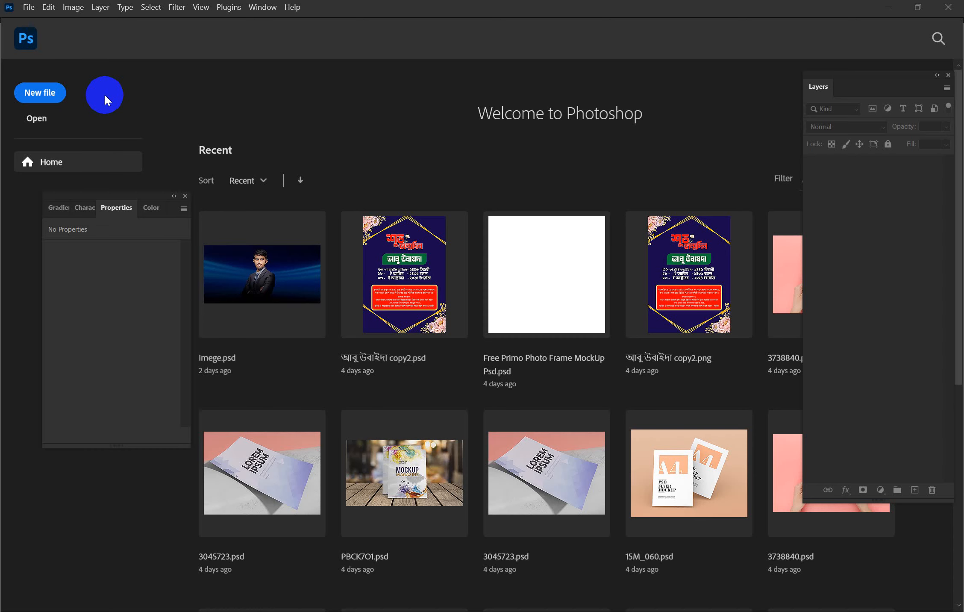
left_click(41, 96)
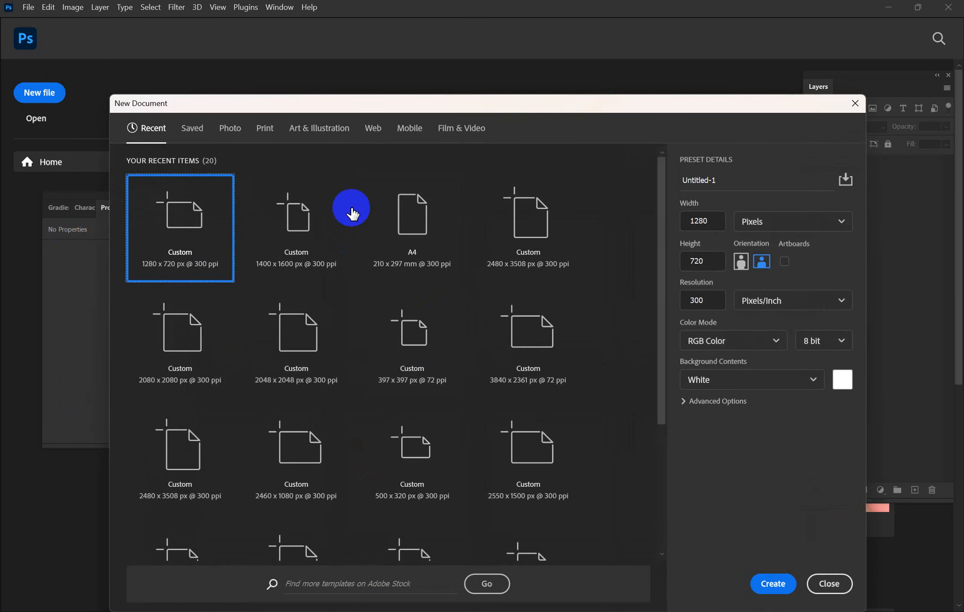
left_click_drag(496, 106, 508, 60)
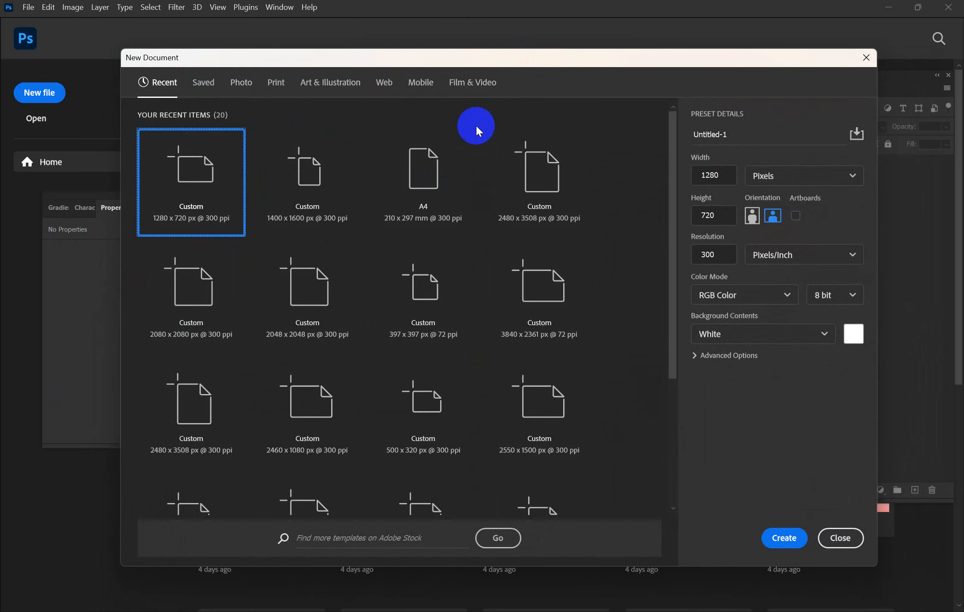
left_click(741, 131)
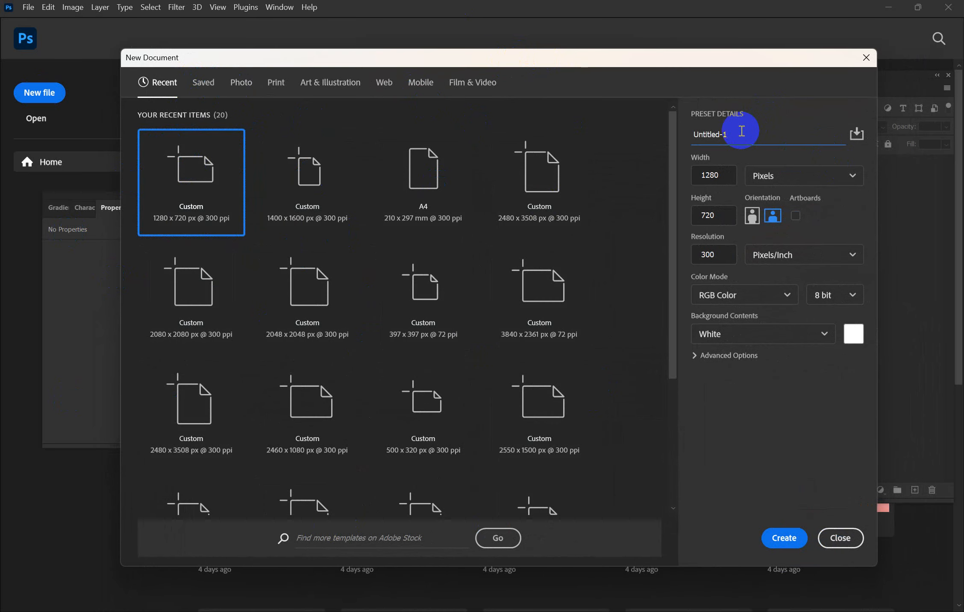
key("BackSpace")
key("BackSpace")
key("BackSpace")
key("BackSpace")
key("BackSpace")
key("BackSpace")
key("BackSpace")
key("BackSpace")
key("BackSpace")
key("BackSpace")
type("GDC")
type("2")
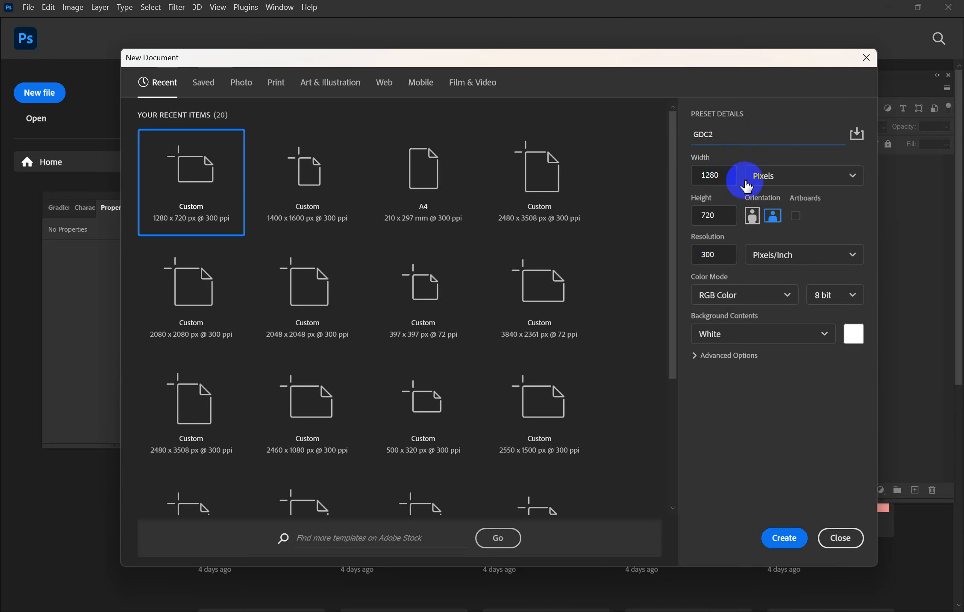
Step: Review the measurement units available for the new document's width
left_click(776, 179)
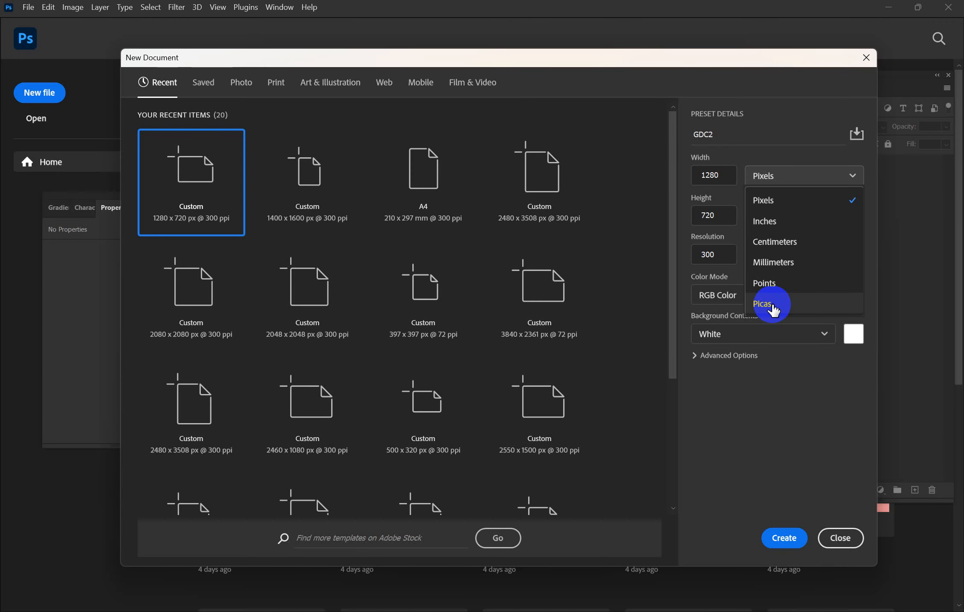
left_click(810, 210)
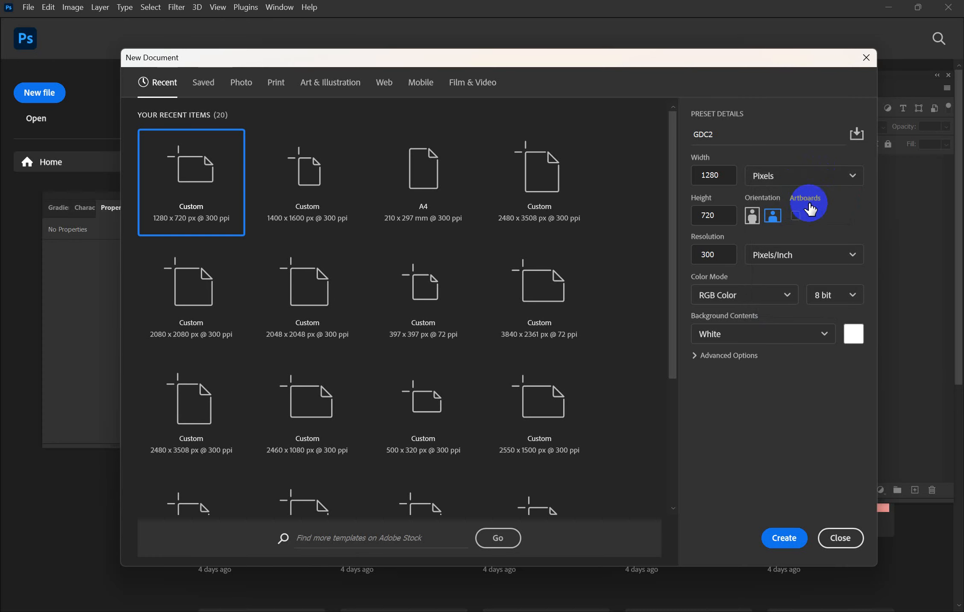
double_click(727, 177)
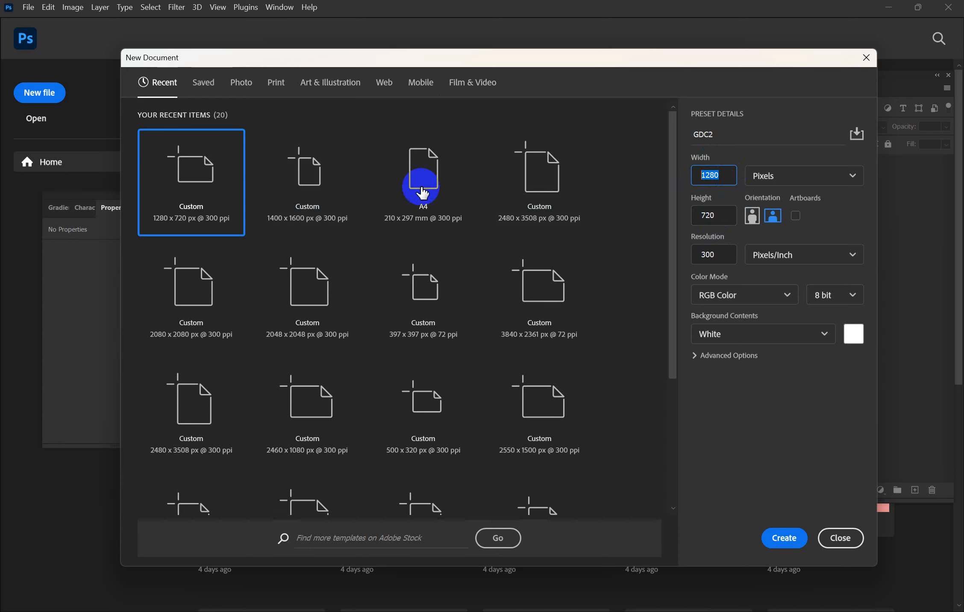
Step: Examine the blank document presets in the Print, Saved, Photo, Art & Illustration, Web, Mobile and Film & Video categories
left_click(276, 85)
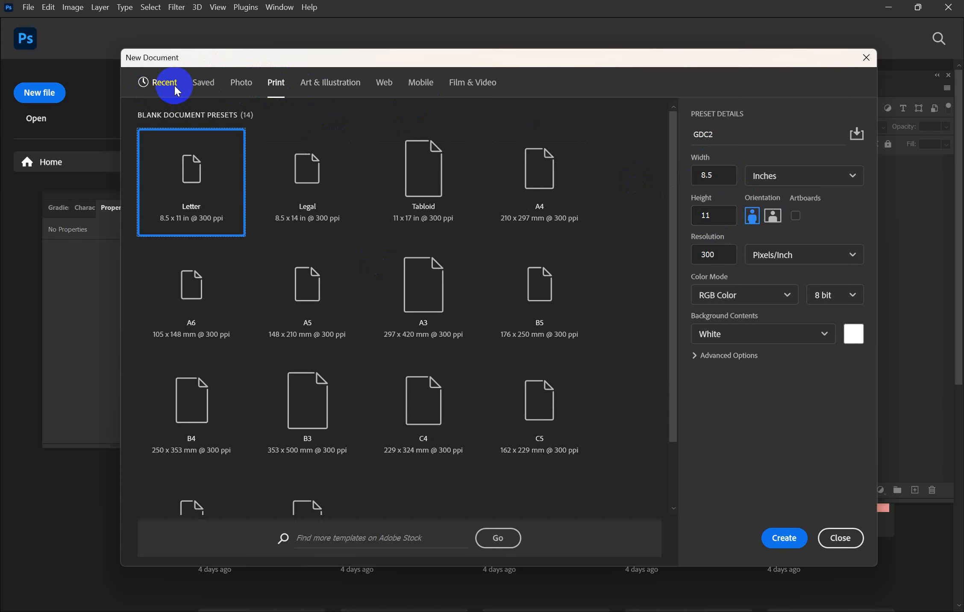
left_click(201, 86)
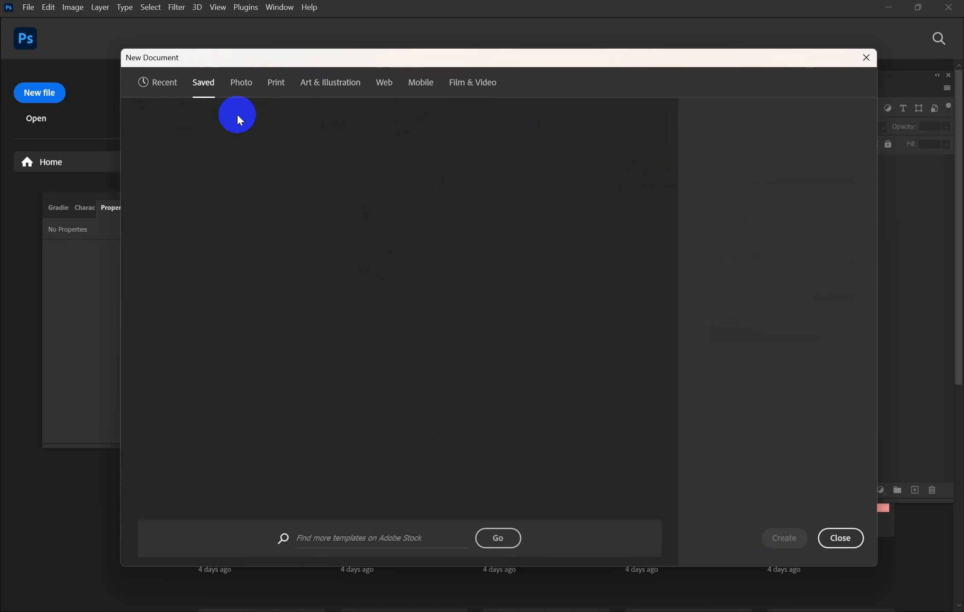
left_click(234, 89)
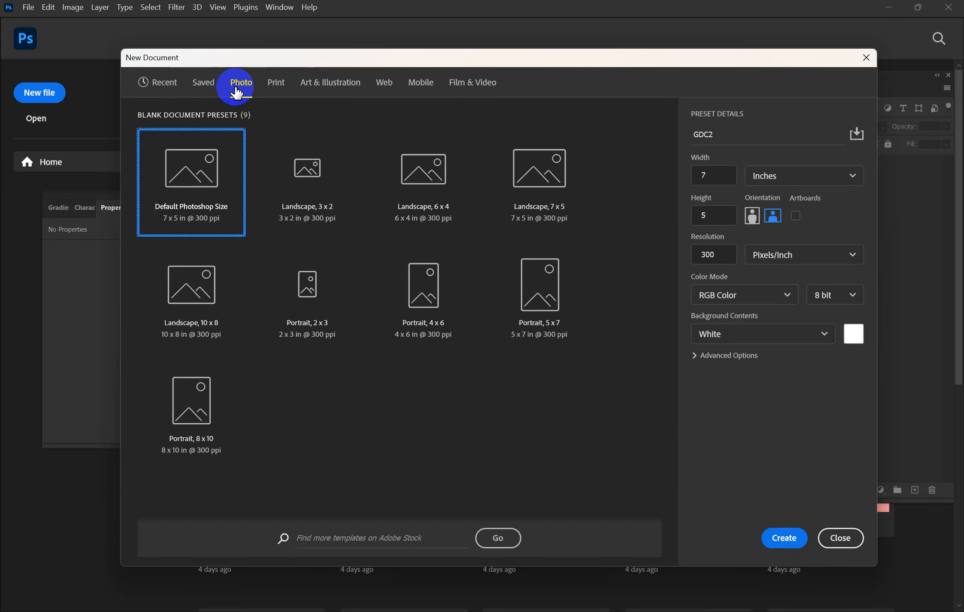
left_click(286, 85)
left_click(330, 88)
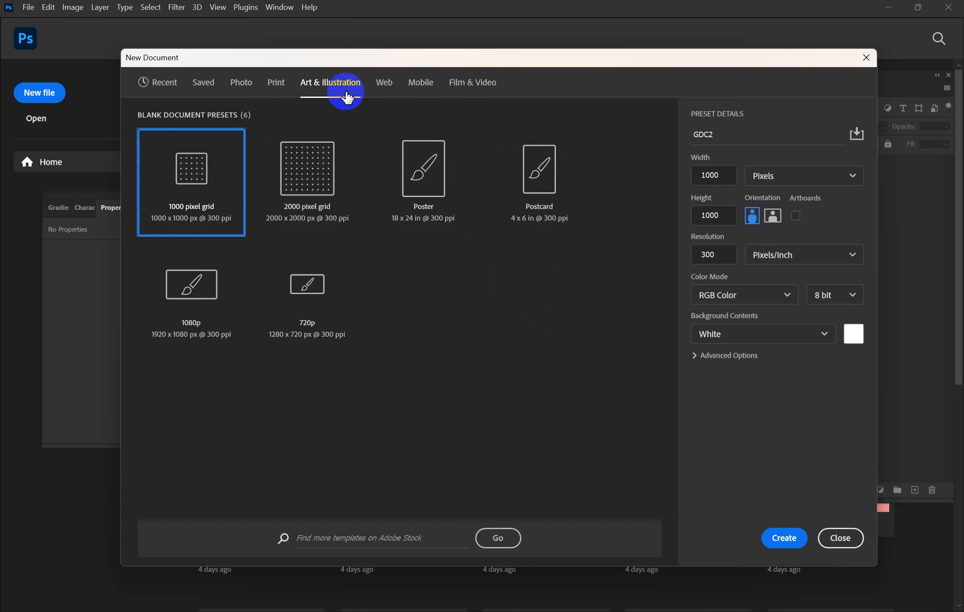
left_click(386, 85)
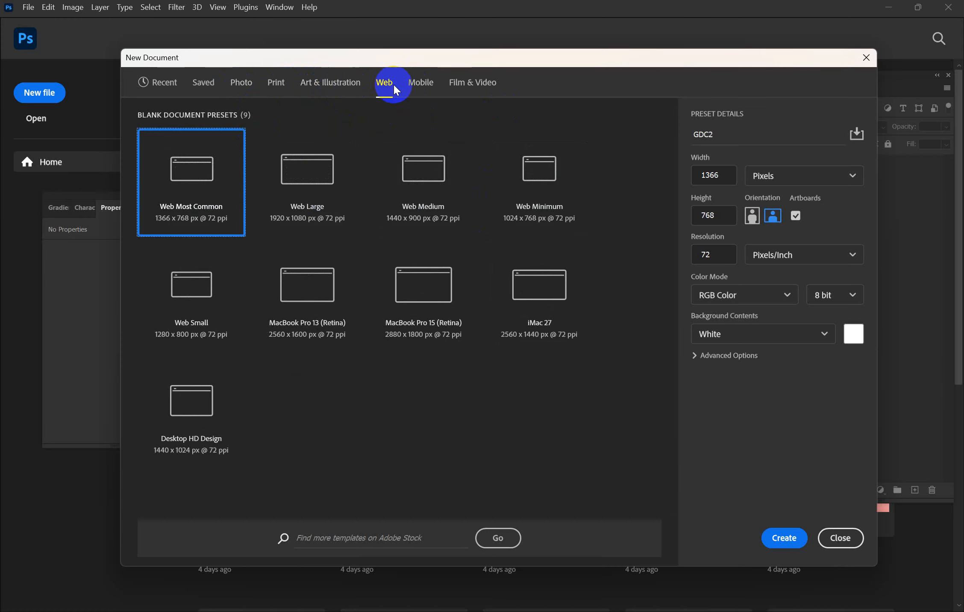
left_click(419, 87)
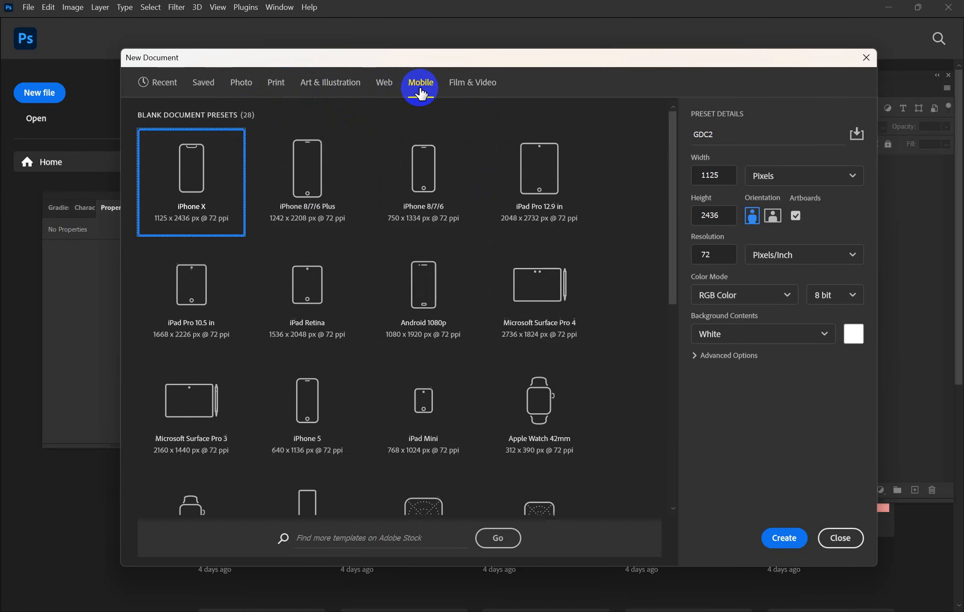
left_click(458, 91)
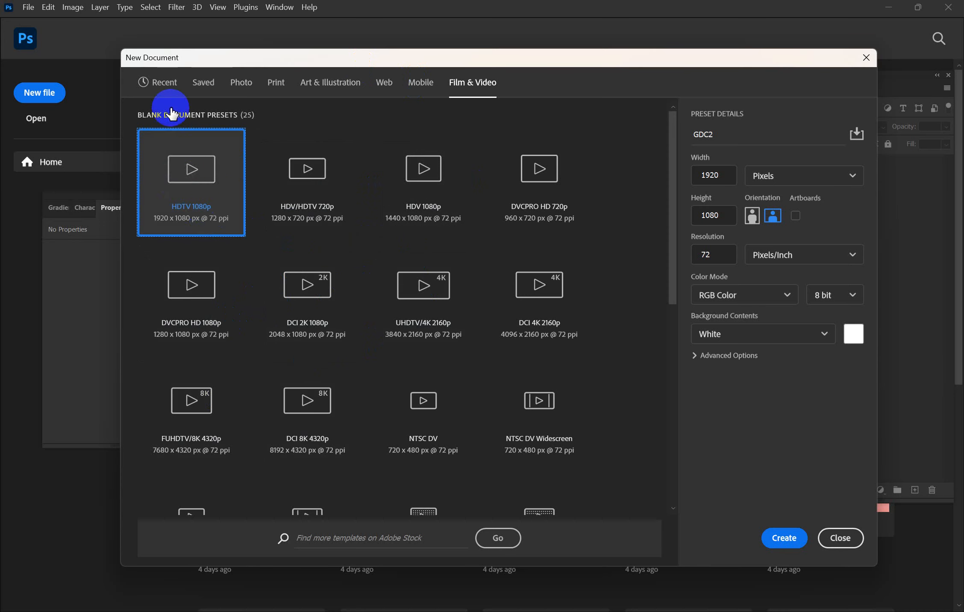
Step: Set up the document from the A4 print preset, measured in pixels and in landscape orientation
left_click(275, 84)
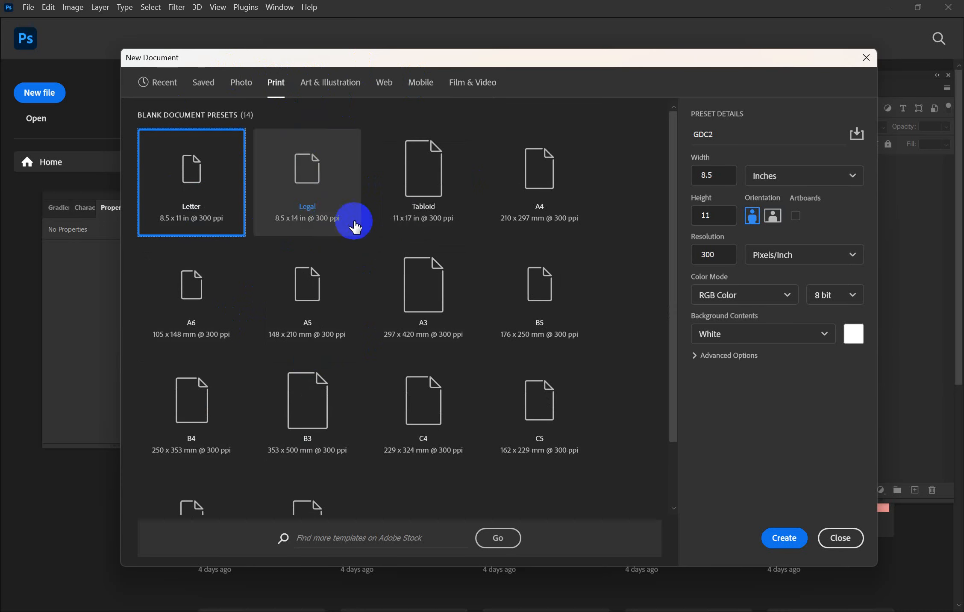
left_click(548, 208)
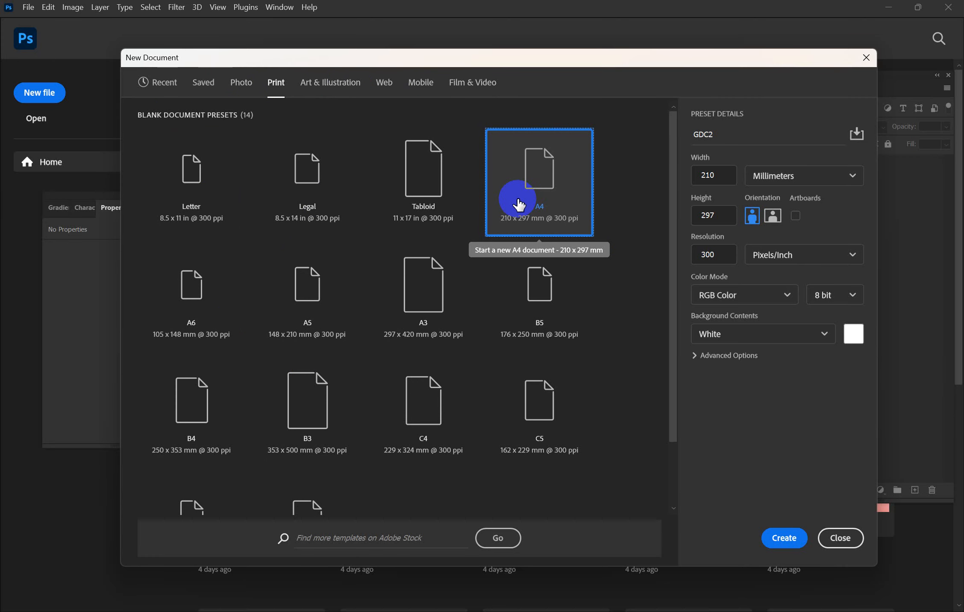
left_click(788, 175)
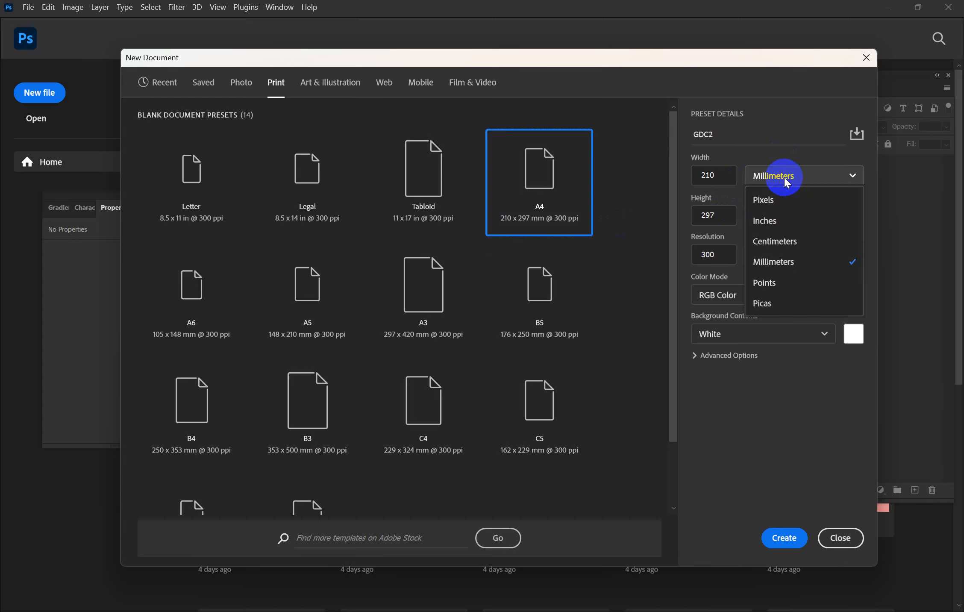
left_click(765, 201)
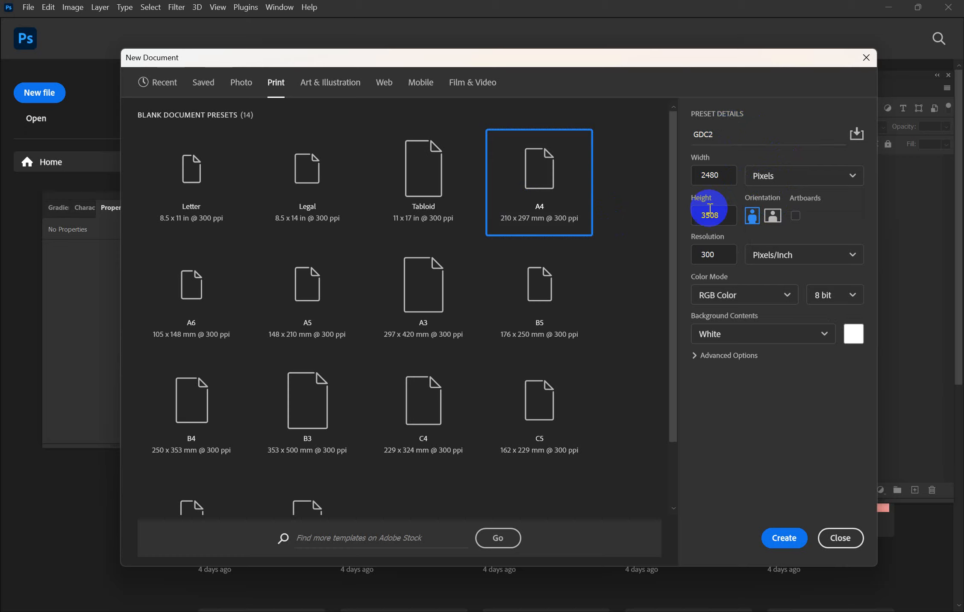
left_click(772, 226)
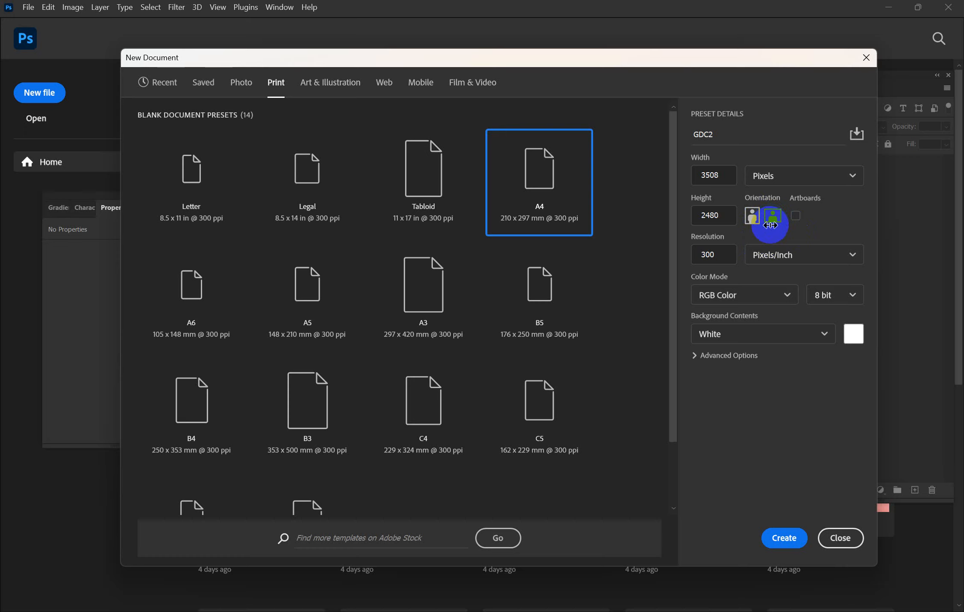
Step: Create the document with a resolution of 300 pixels/inch and the RGB Color mode
left_click(790, 257)
left_click(777, 278)
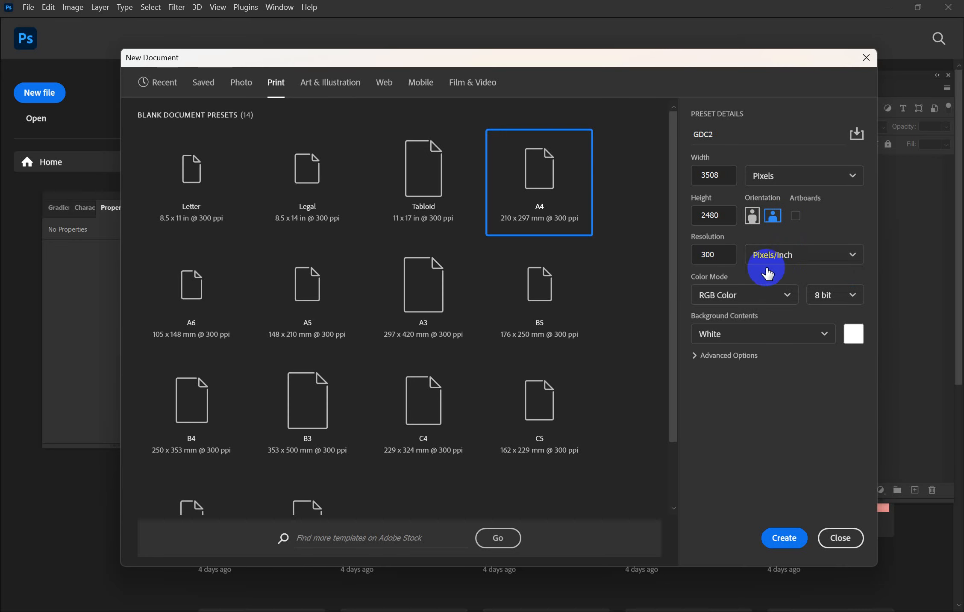
left_click(713, 255)
left_click_drag(714, 255, 682, 254)
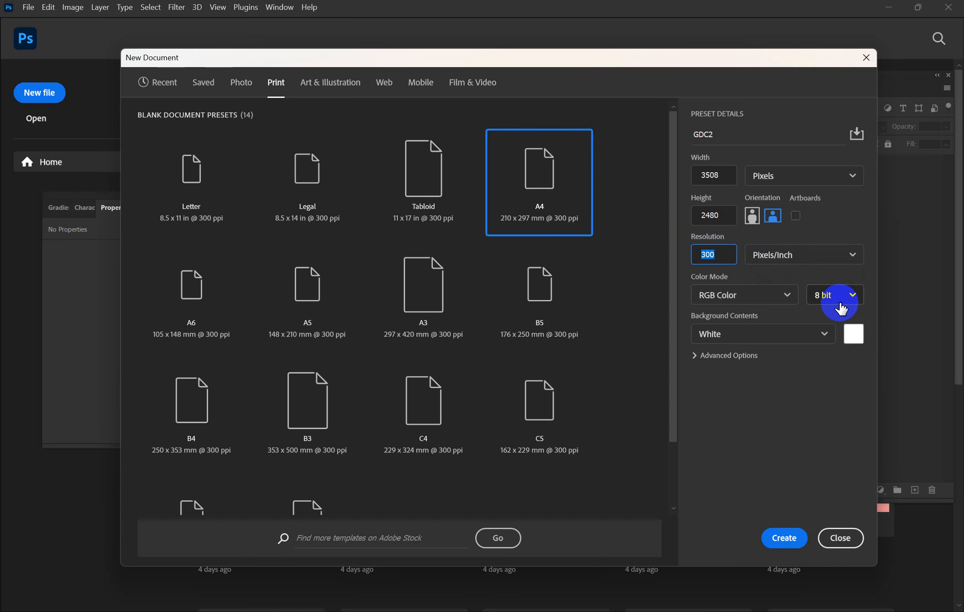
left_click(761, 295)
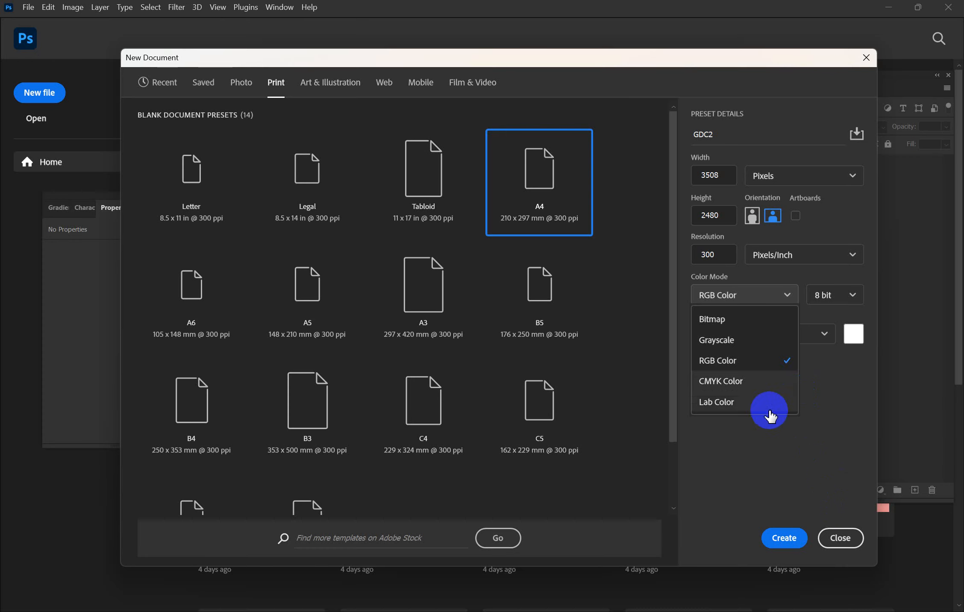
left_click(768, 367)
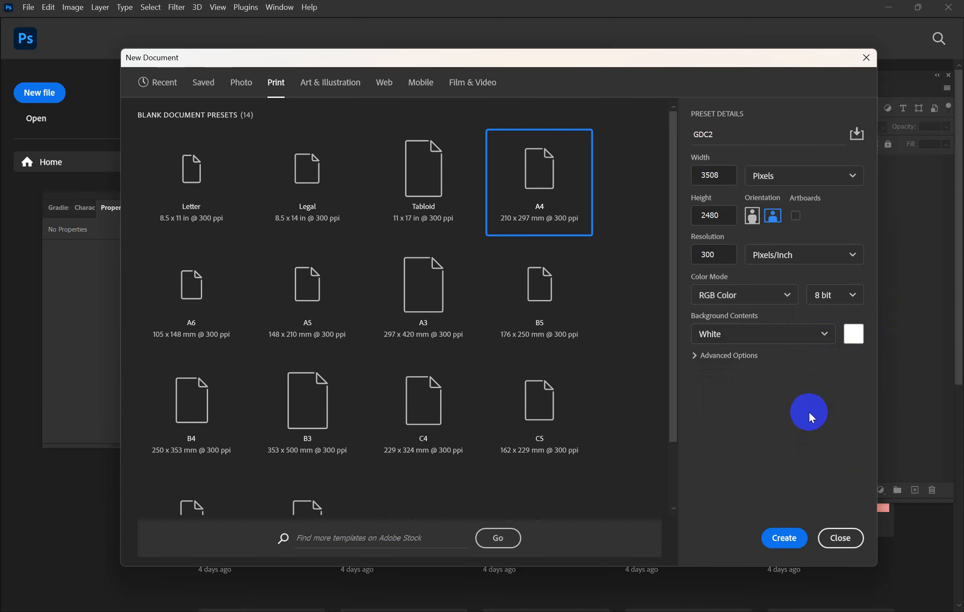
left_click(783, 542)
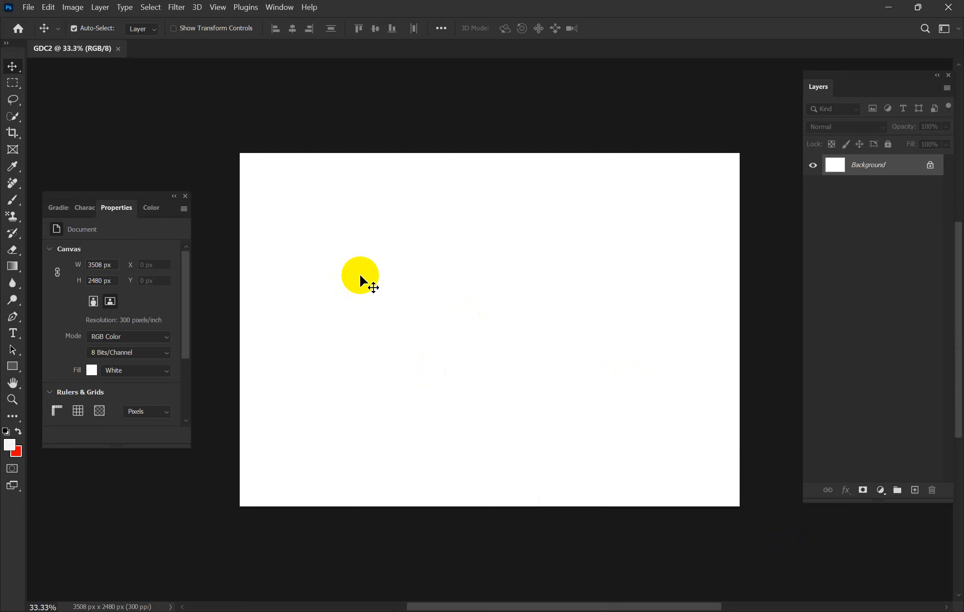
Step: Reset all warning dialogs in the General preferences and set the preferences to reset on quit
scroll(448, 373, "left", 2)
scroll(449, 373, "right", 3)
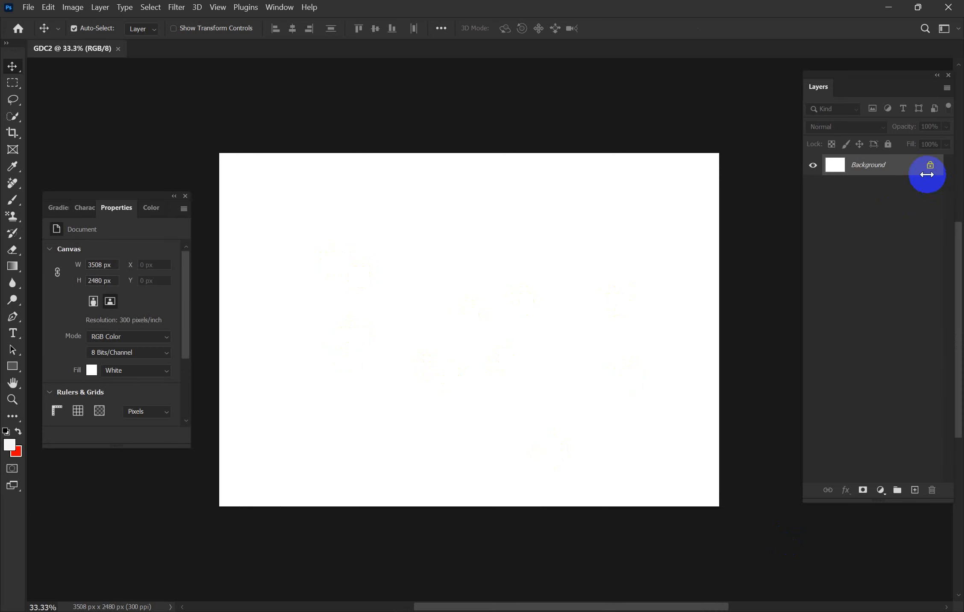
left_click(48, 7)
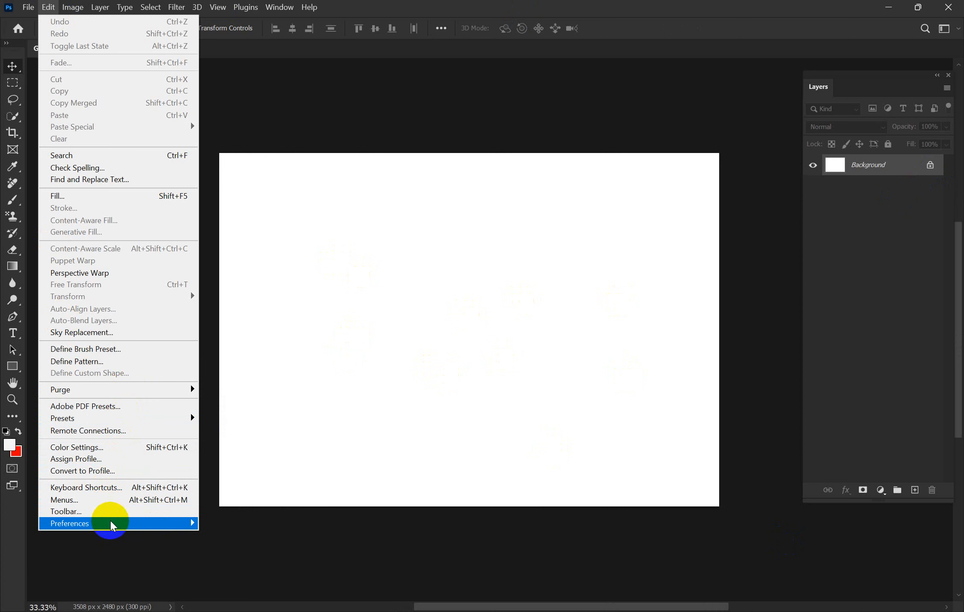
mouse_move(112, 522)
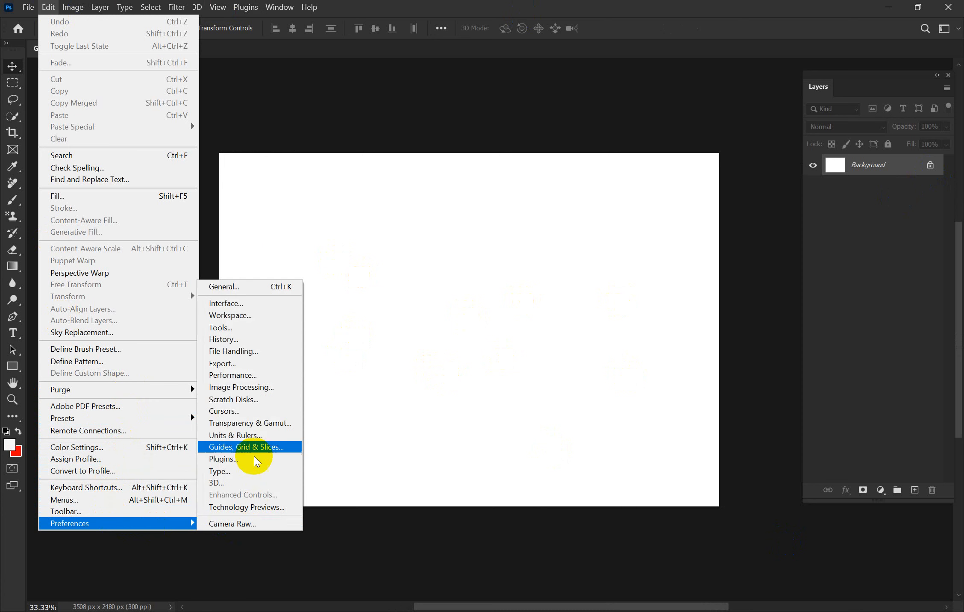
left_click(257, 287)
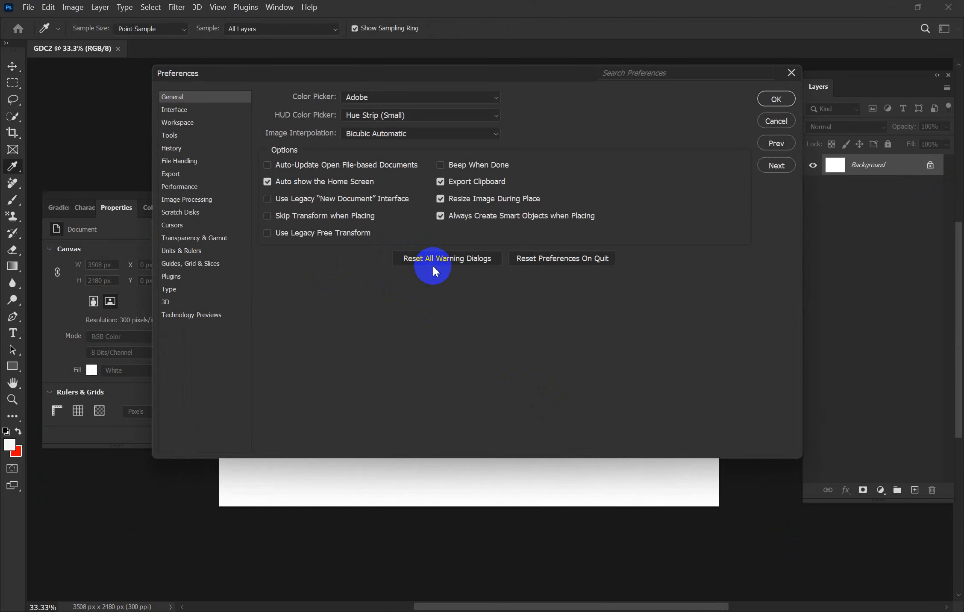
left_click(434, 263)
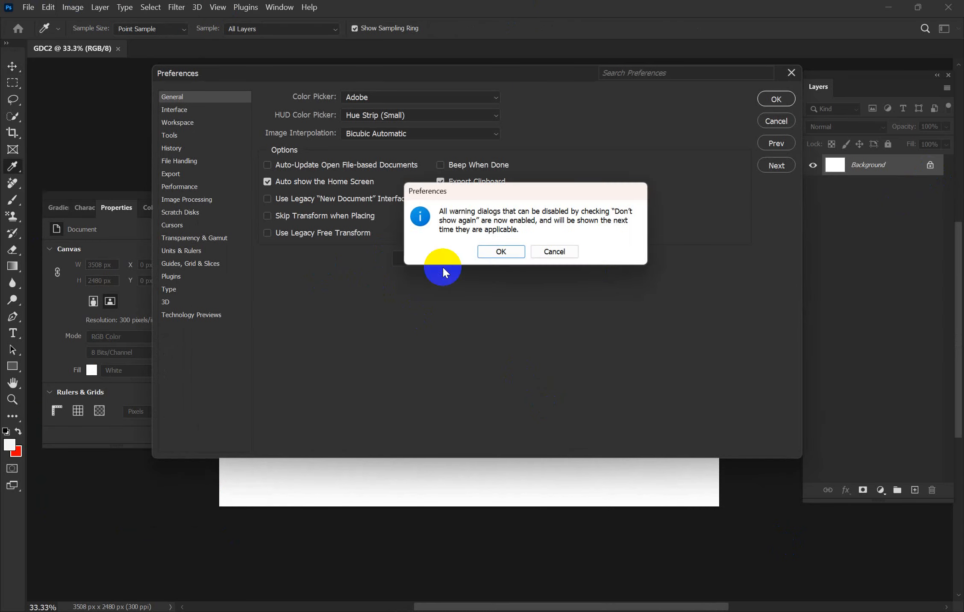
left_click(500, 254)
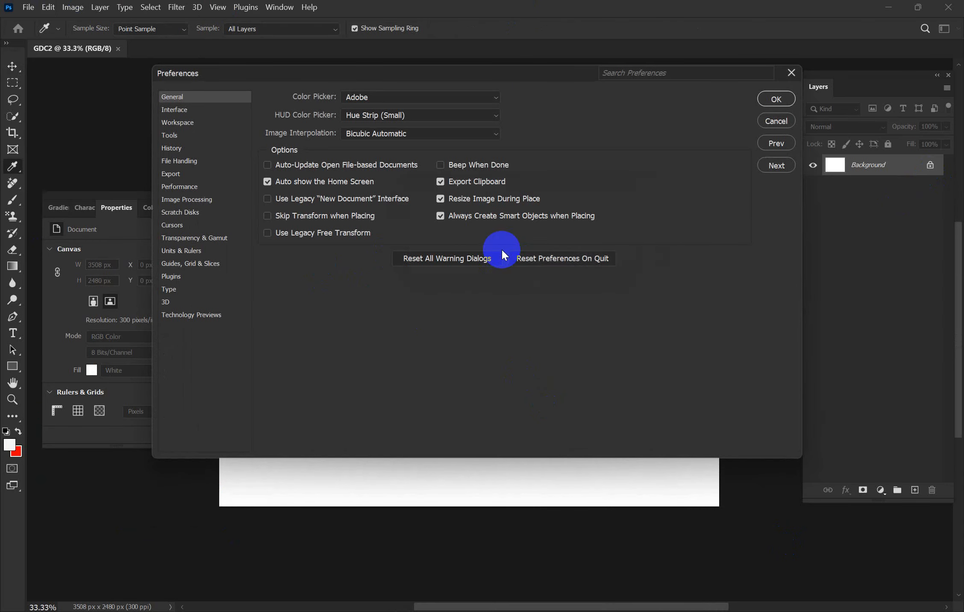
left_click(547, 259)
left_click(475, 245)
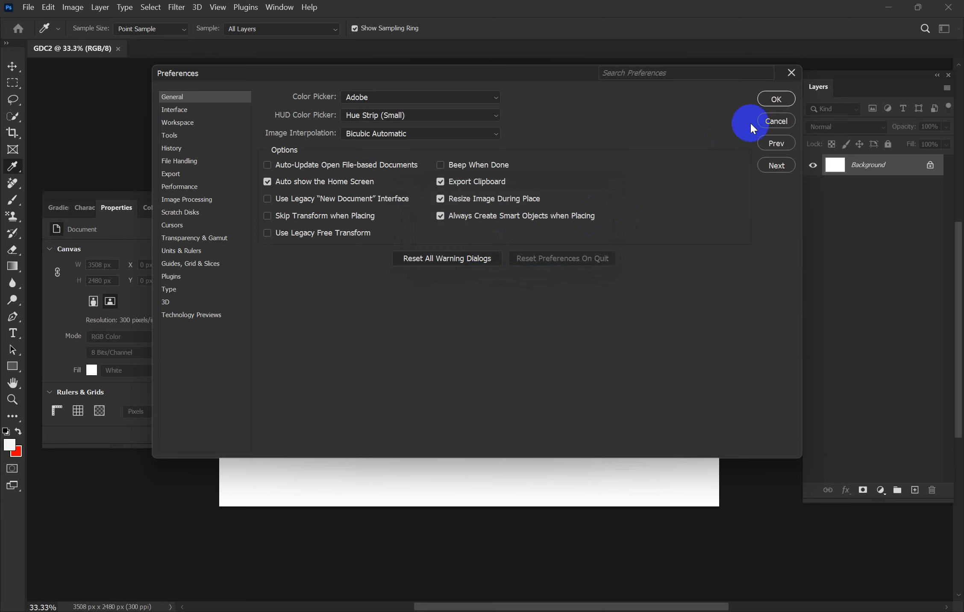
left_click(776, 100)
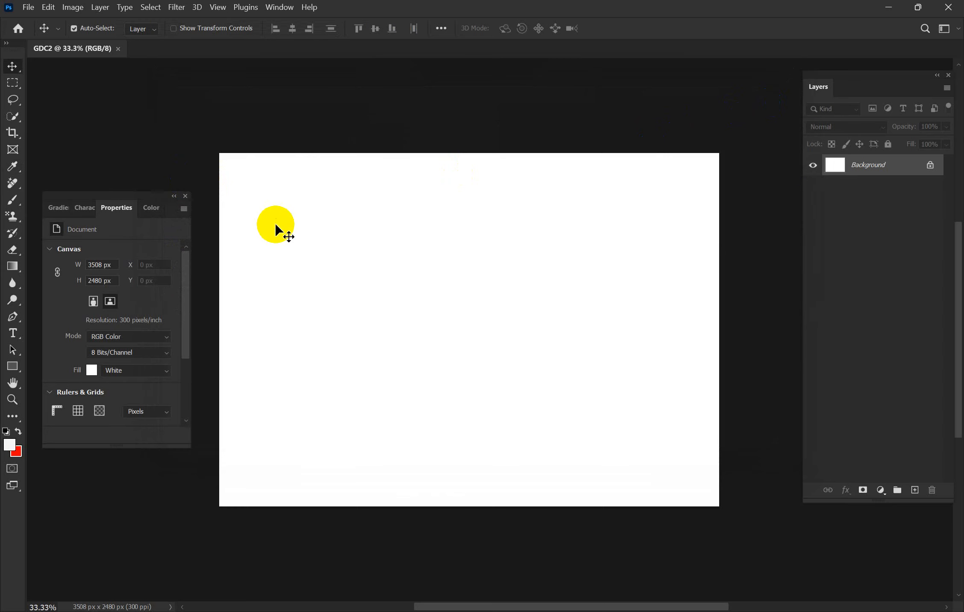
Step: Close the Layers and Properties panels
left_click(949, 76)
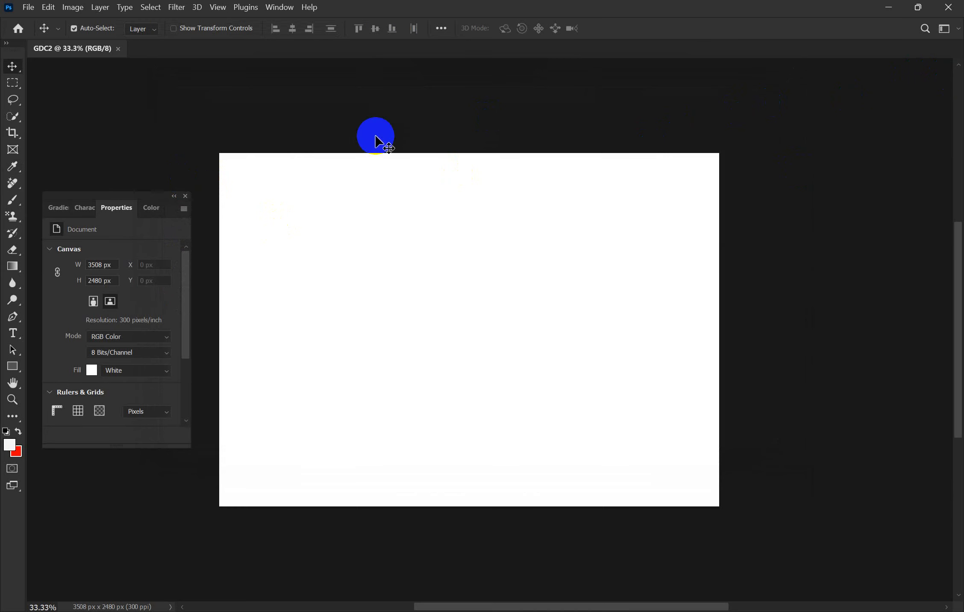
left_click(186, 197)
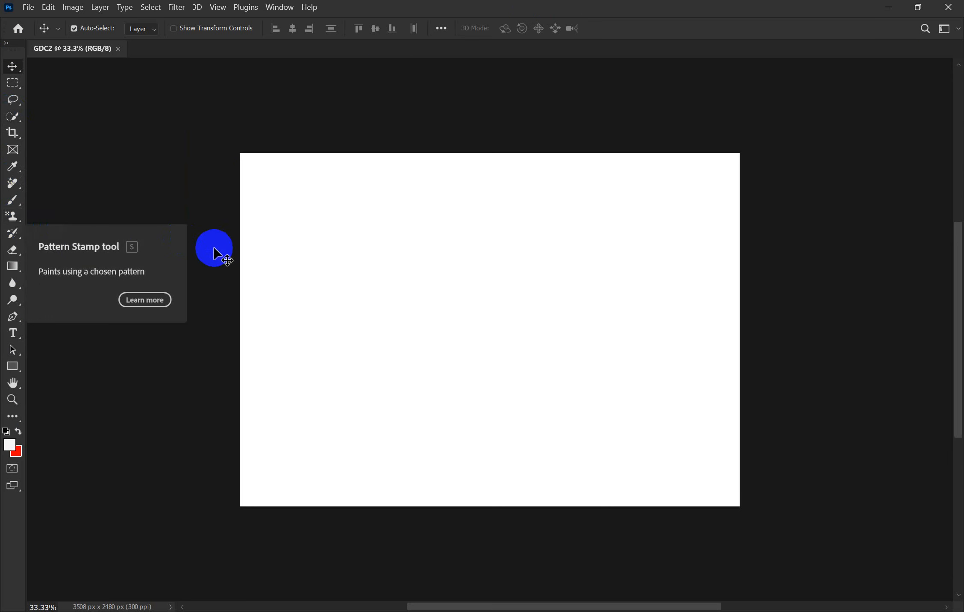
Step: Draw an ellipse of about 828 by 946 px on the canvas and fill it with red
right_click(18, 368)
left_click(56, 365)
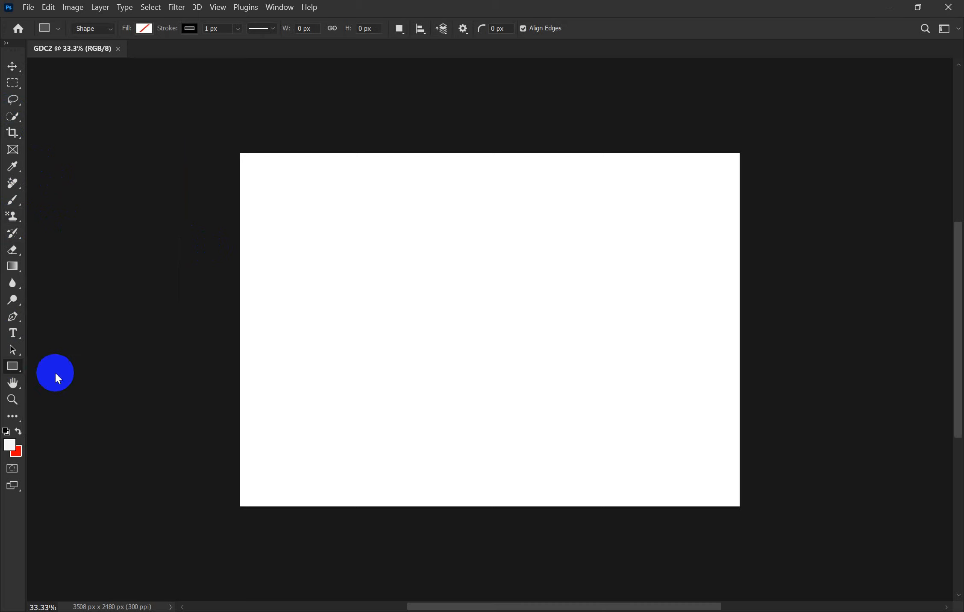
key("shift+u")
left_click_drag(361, 225, 479, 360)
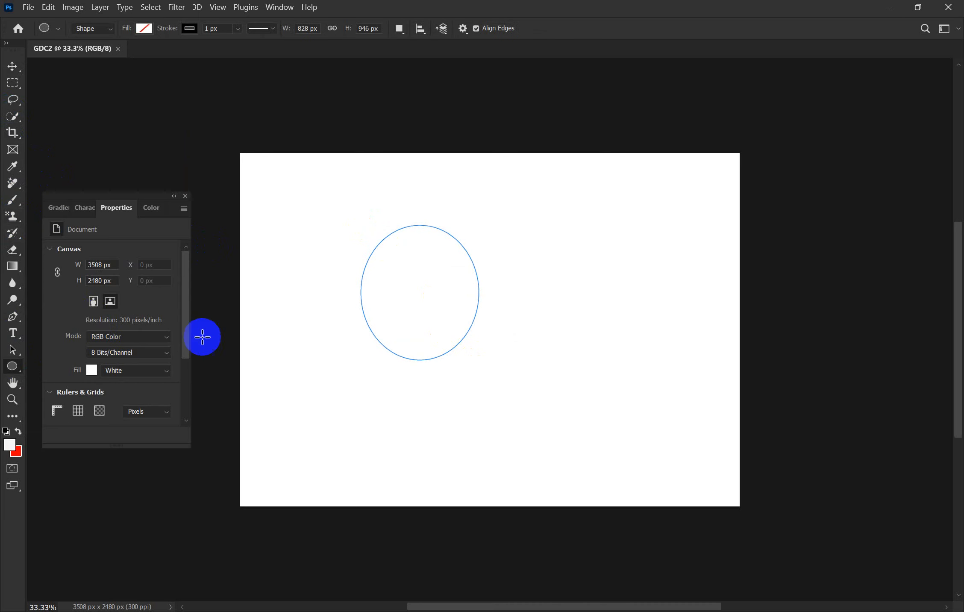
left_click(91, 343)
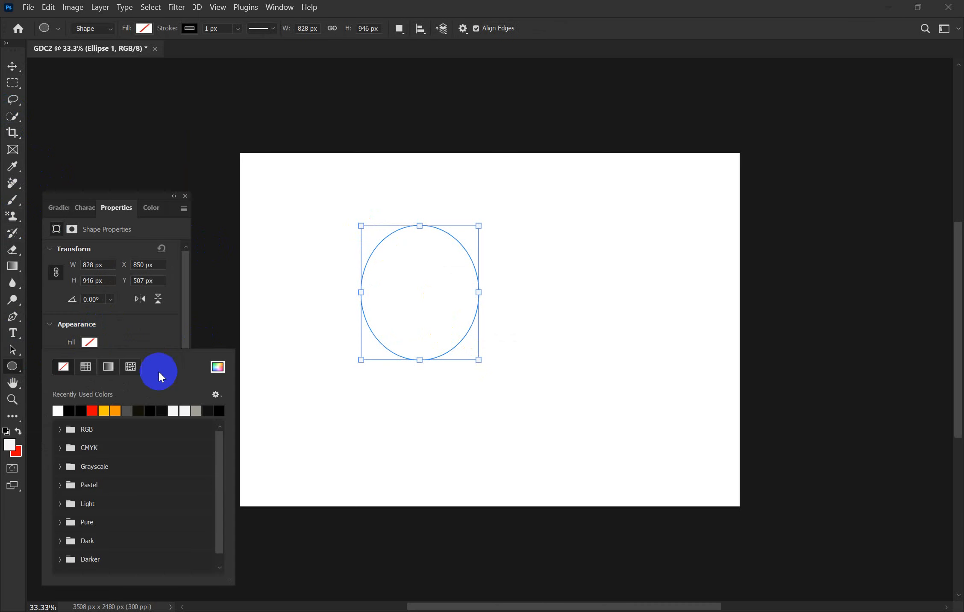
left_click(97, 411)
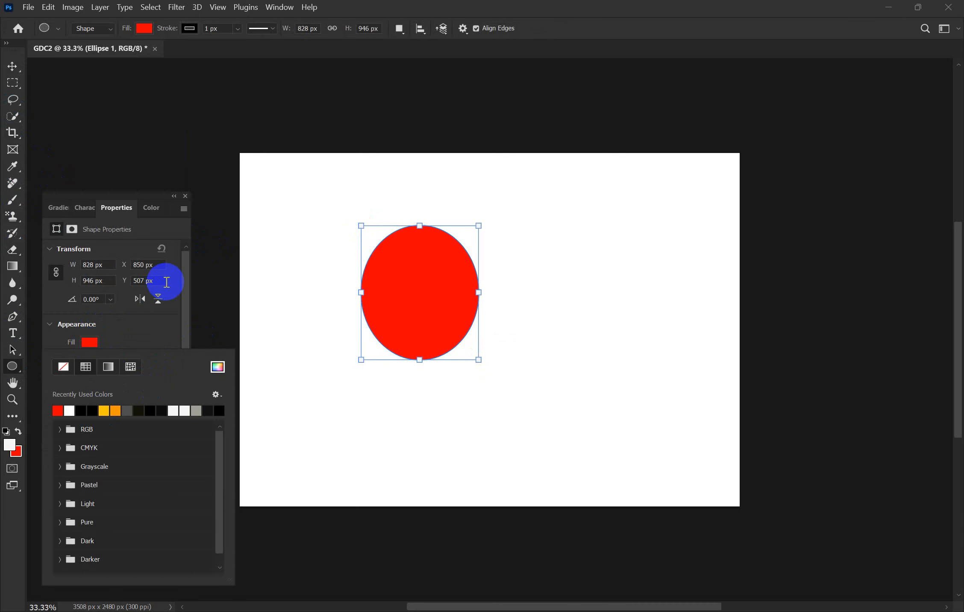
Step: Duplicate the red ellipse and move both ellipses so that they partly overlap side by side
left_click(12, 68)
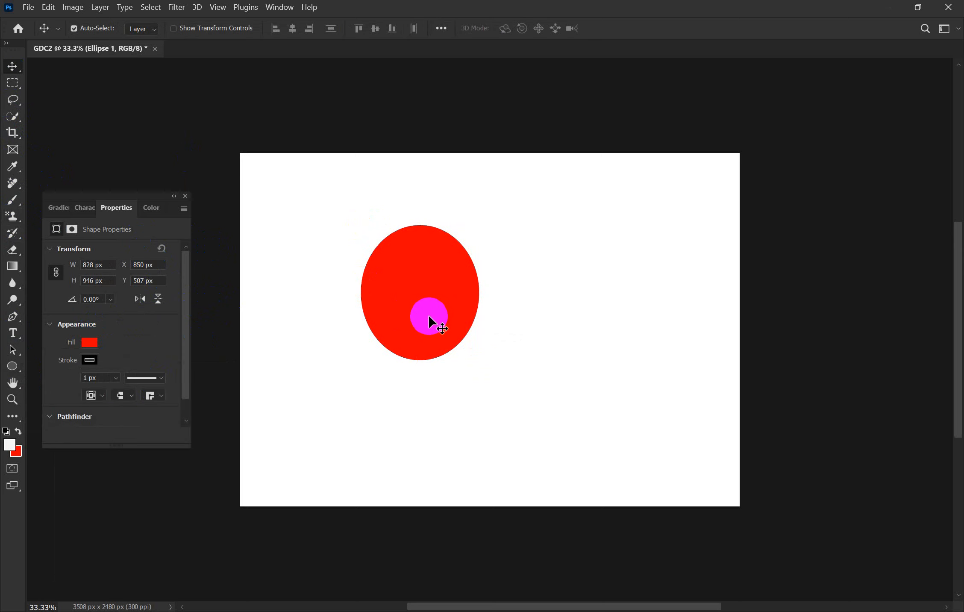
left_click_drag(434, 314, 602, 321)
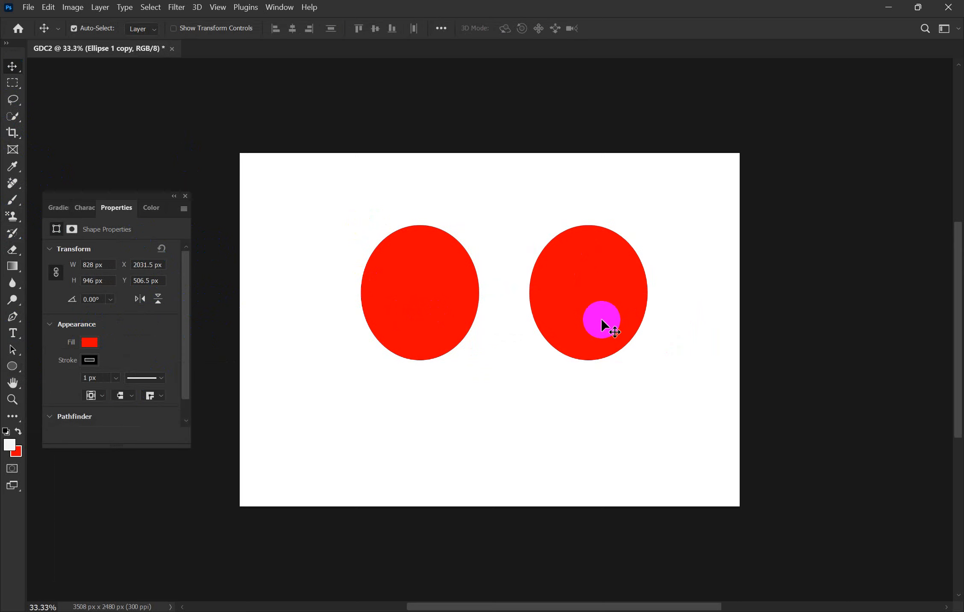
left_click(709, 208)
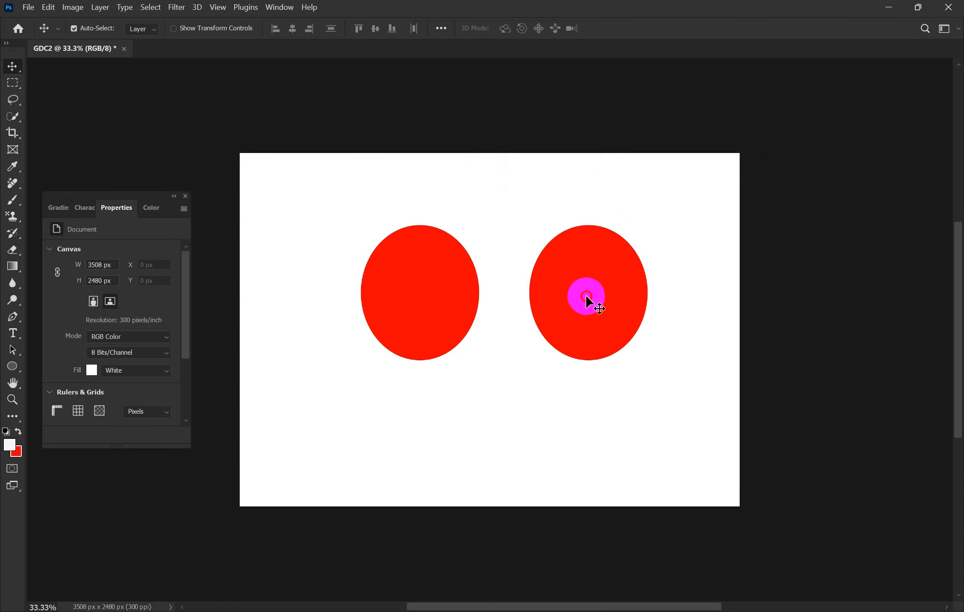
left_click_drag(586, 295, 484, 297)
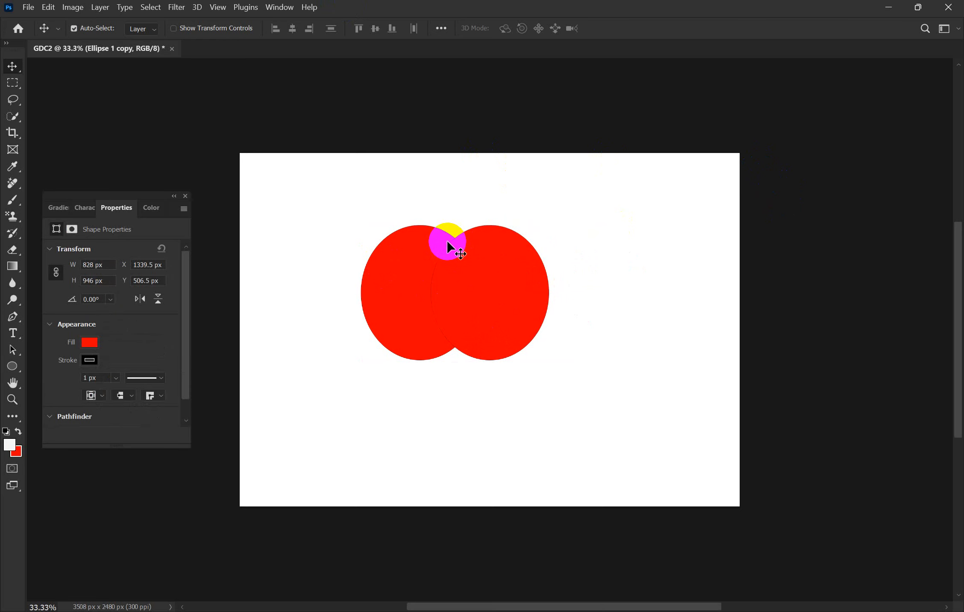
mouse_move(446, 242)
left_mouse_down()
mouse_move(538, 302)
mouse_move(420, 248)
mouse_move(428, 242)
left_mouse_up()
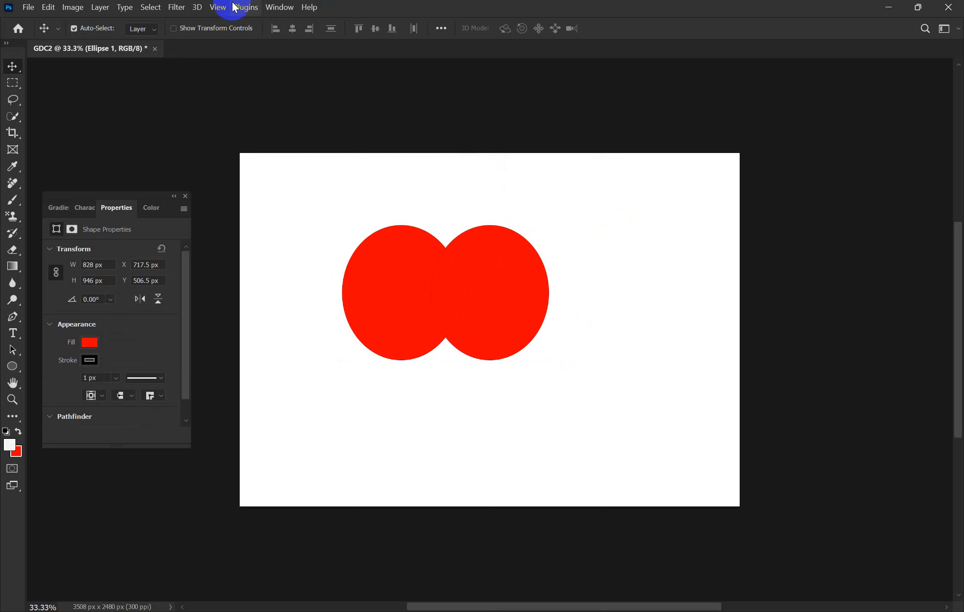
Step: Show the Layers panel and rasterize the Ellipse 1 layer
left_click(278, 8)
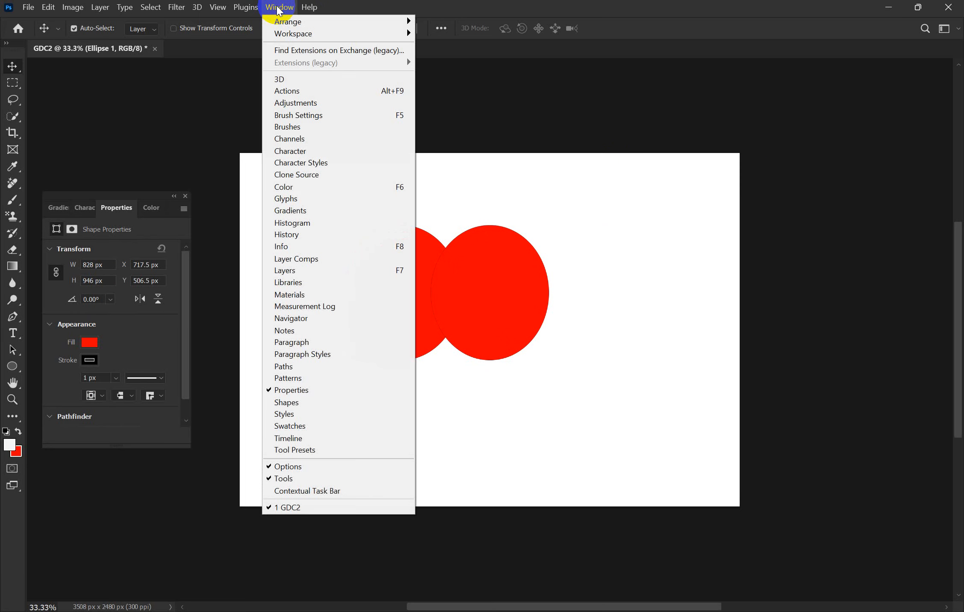
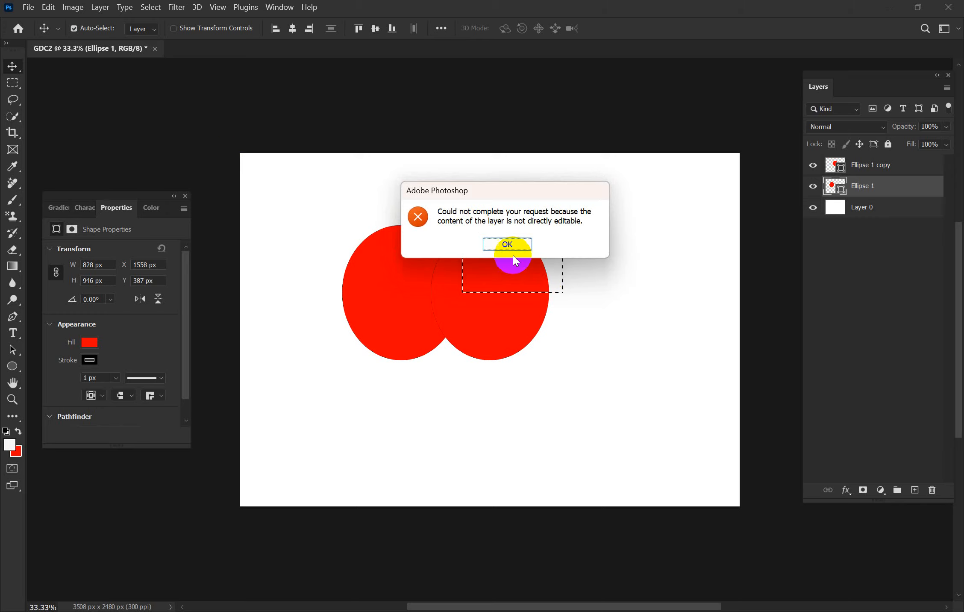
left_click(507, 243)
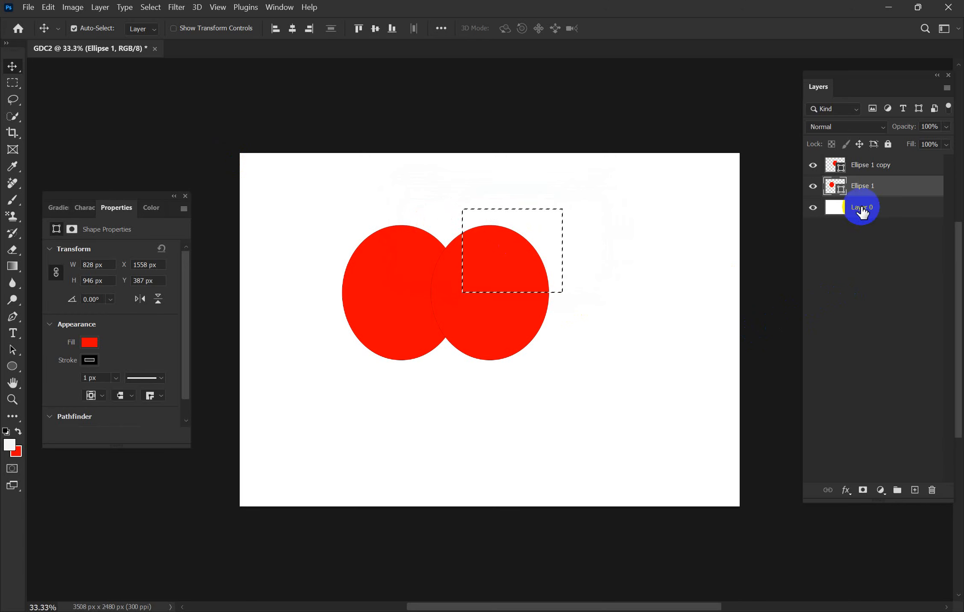
right_click(870, 179)
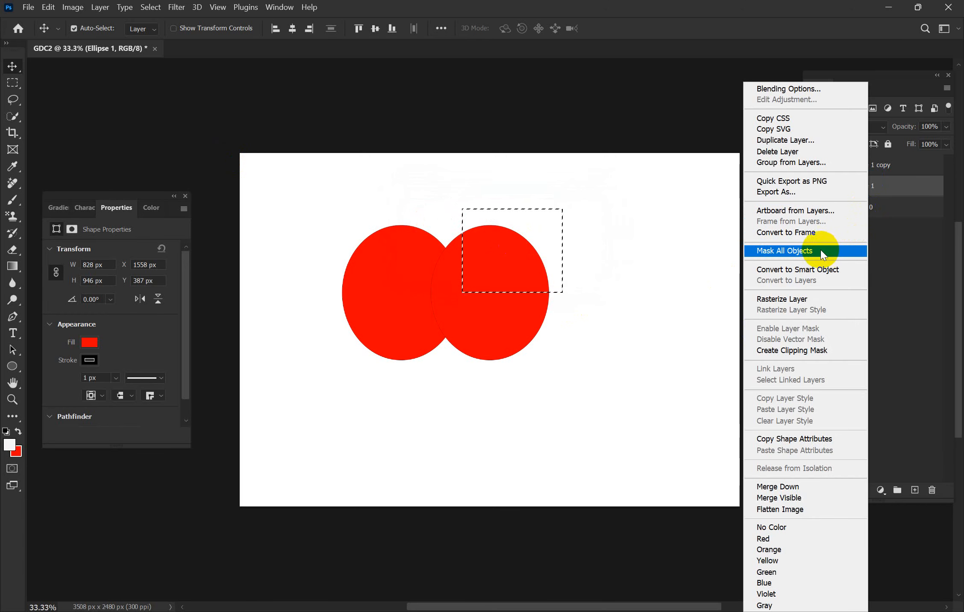
left_click(804, 295)
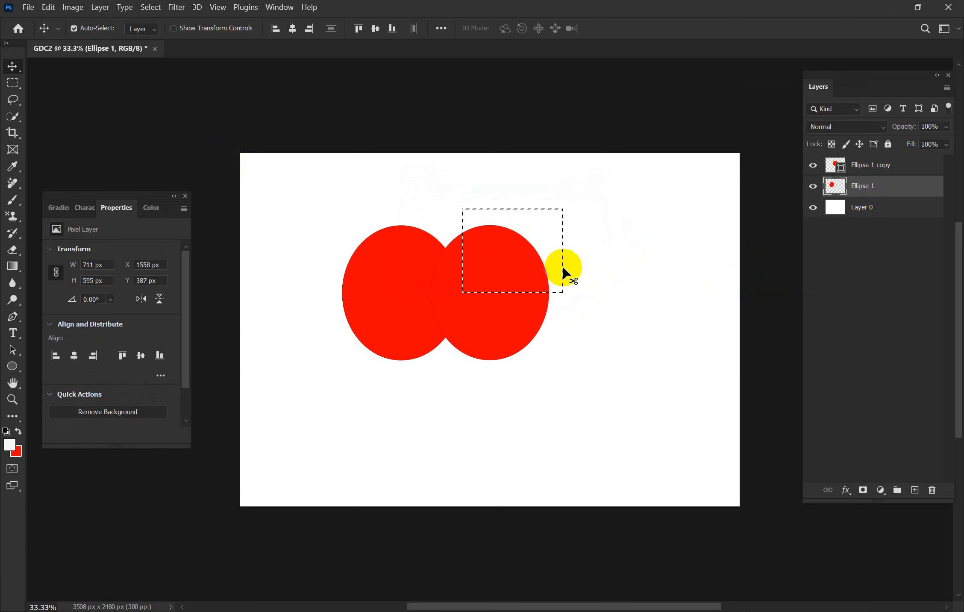
Step: Try to move the selected area on the Ellipse 1 and Layer 0 layers, and undo the last move
left_click_drag(515, 264, 543, 278)
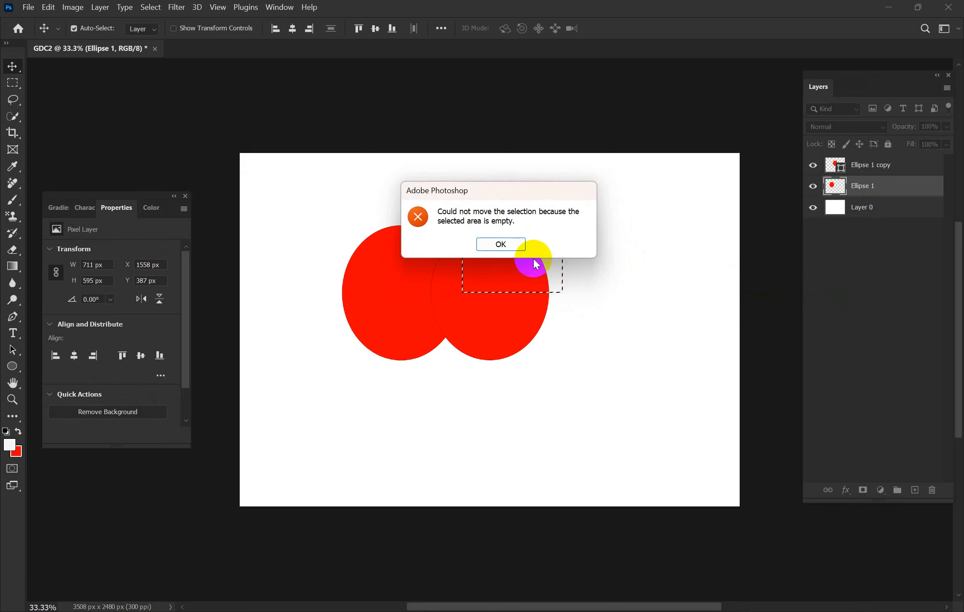
left_click(500, 247)
left_click(457, 321)
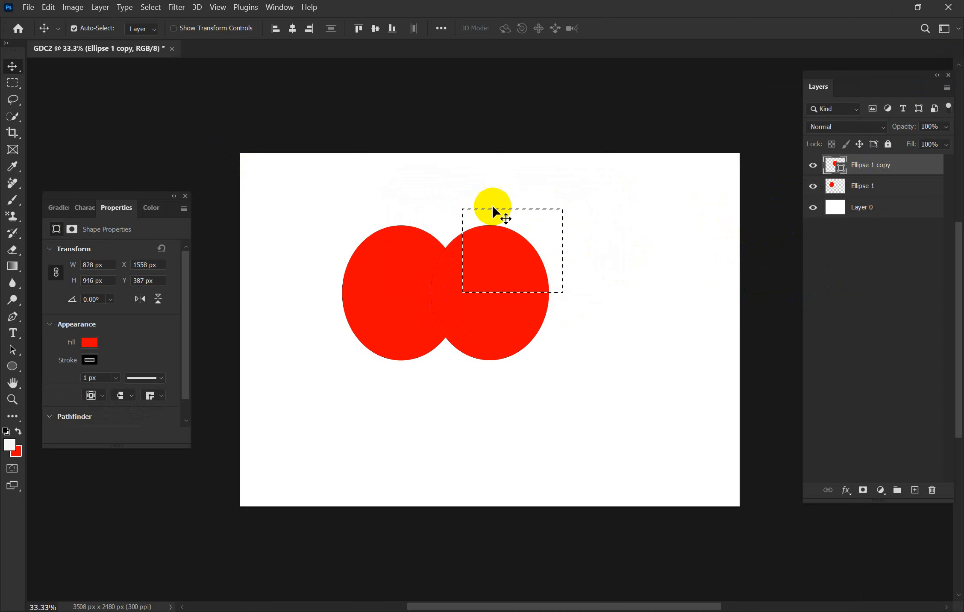
left_click_drag(493, 209, 316, 189)
left_click(493, 263)
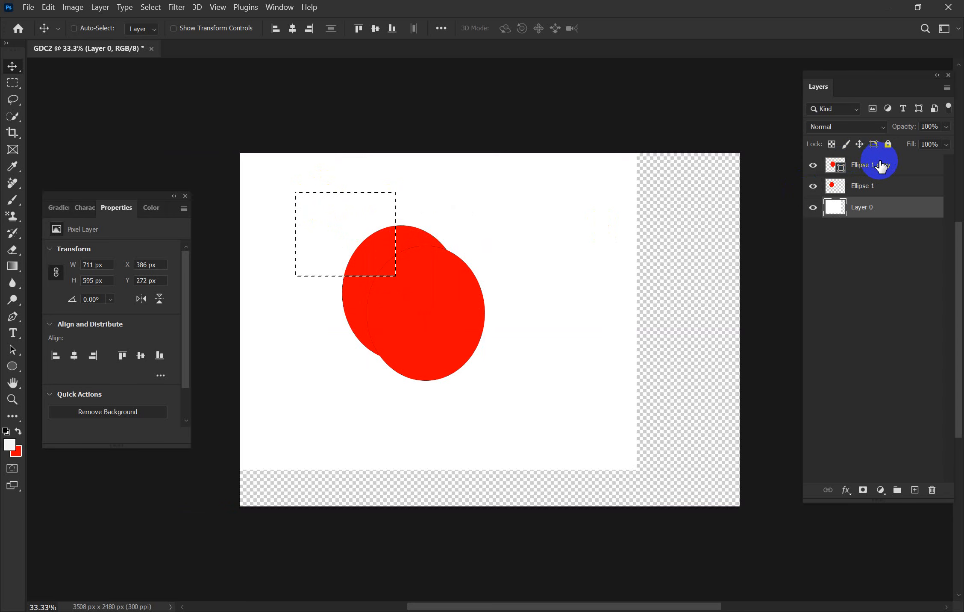
key("ctrl+z")
key("ctrl")
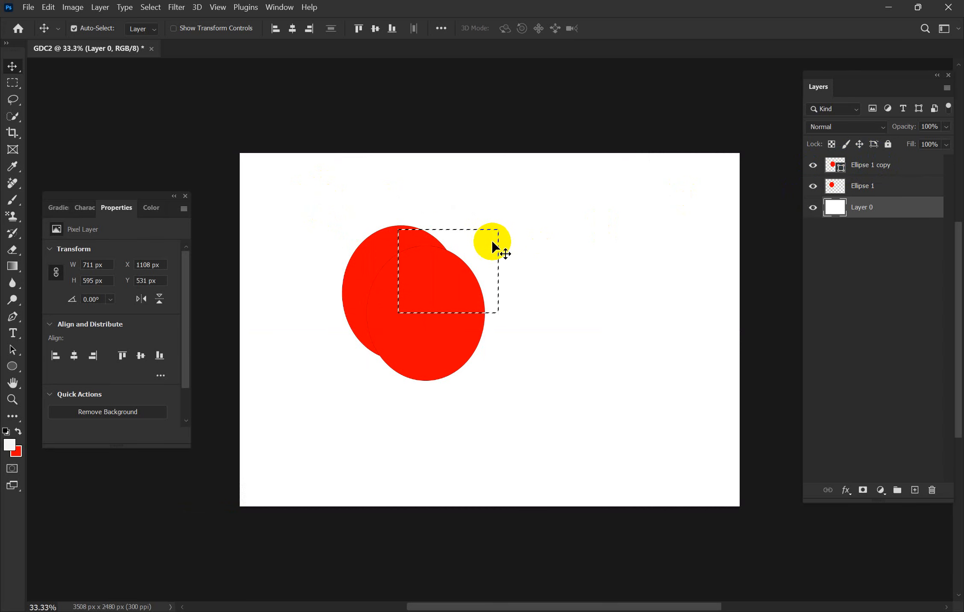
Step: Clear the selection and move the Ellipse 1 copy clear of the original ellipse, to its right
key("ctrl+d")
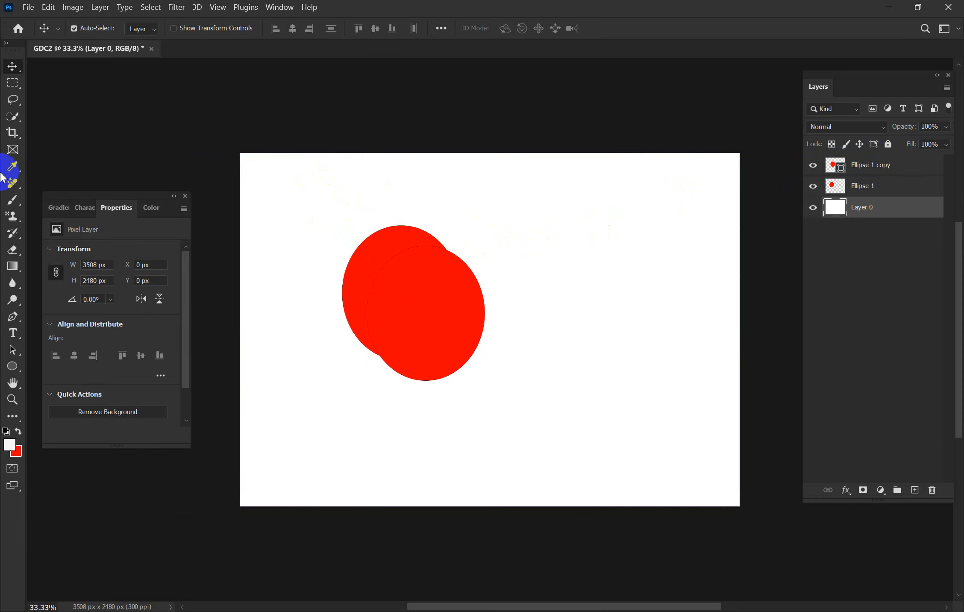
left_click_drag(421, 316, 558, 289)
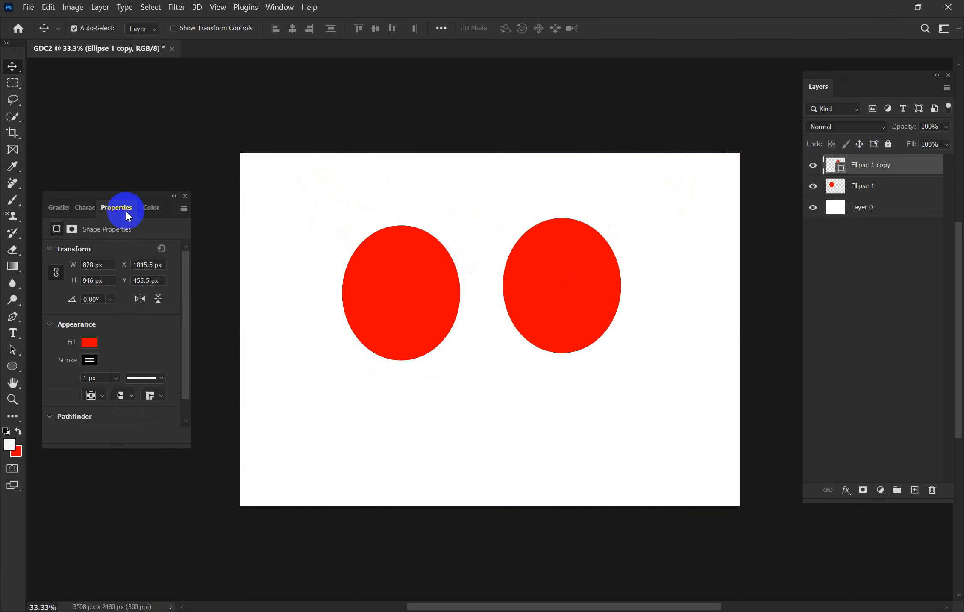
Step: Select the left half of the Ellipse 1 shape with the Rectangular Marquee and try to delete it with the Ellipse 1 copy layer active
left_click(12, 82)
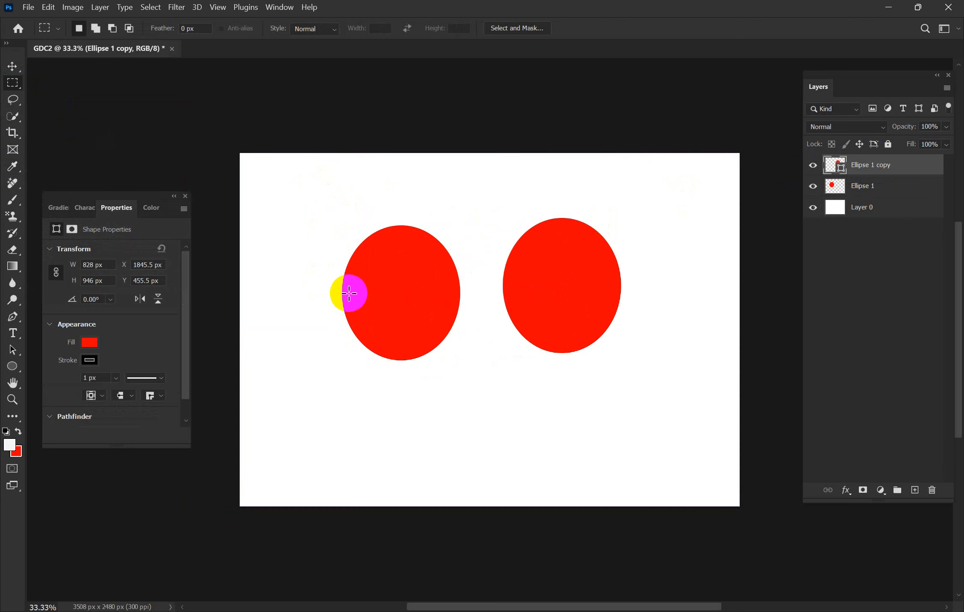
left_click_drag(316, 193, 400, 383)
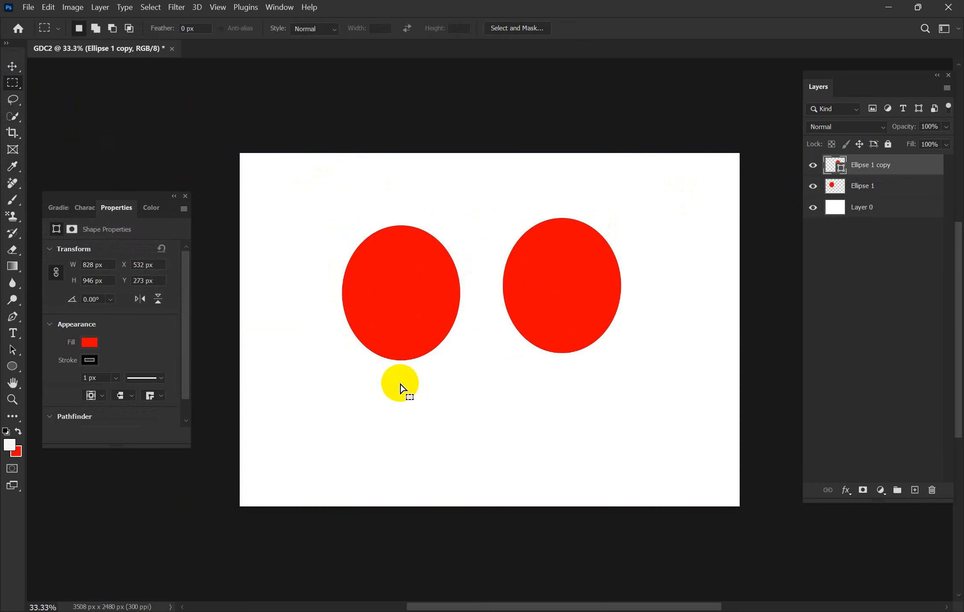
right_click(870, 166)
left_click(899, 167)
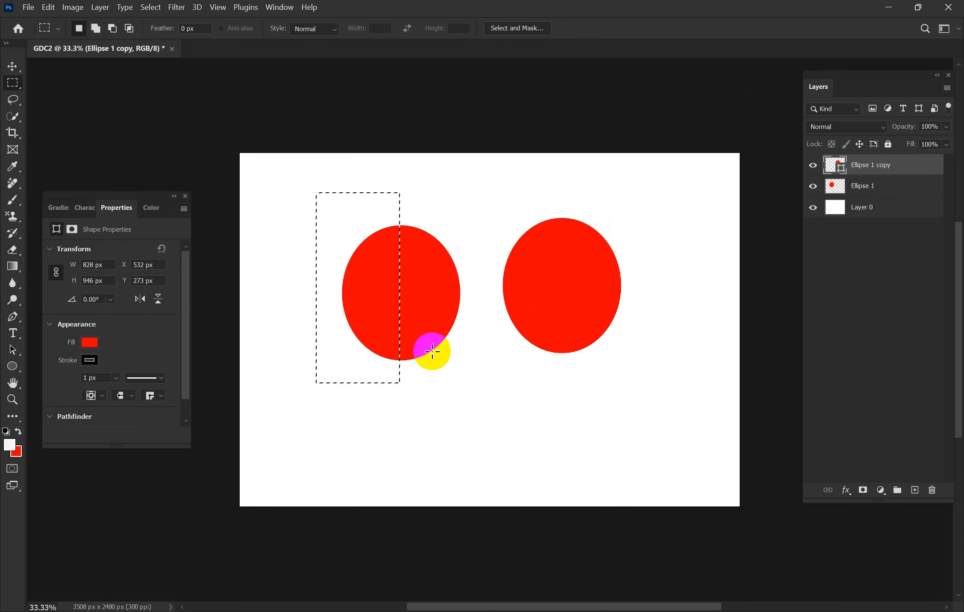
key("Delete")
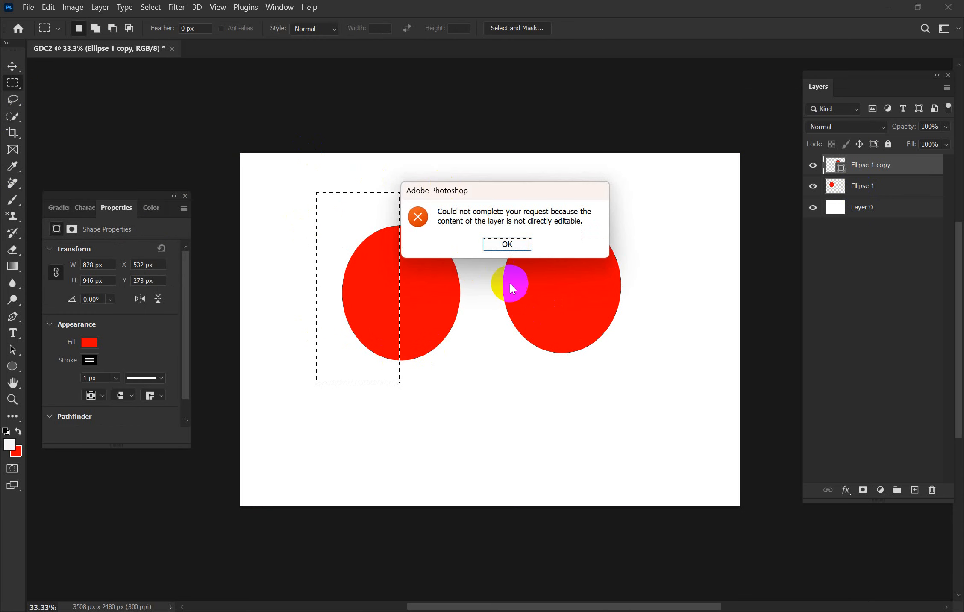
left_click(508, 244)
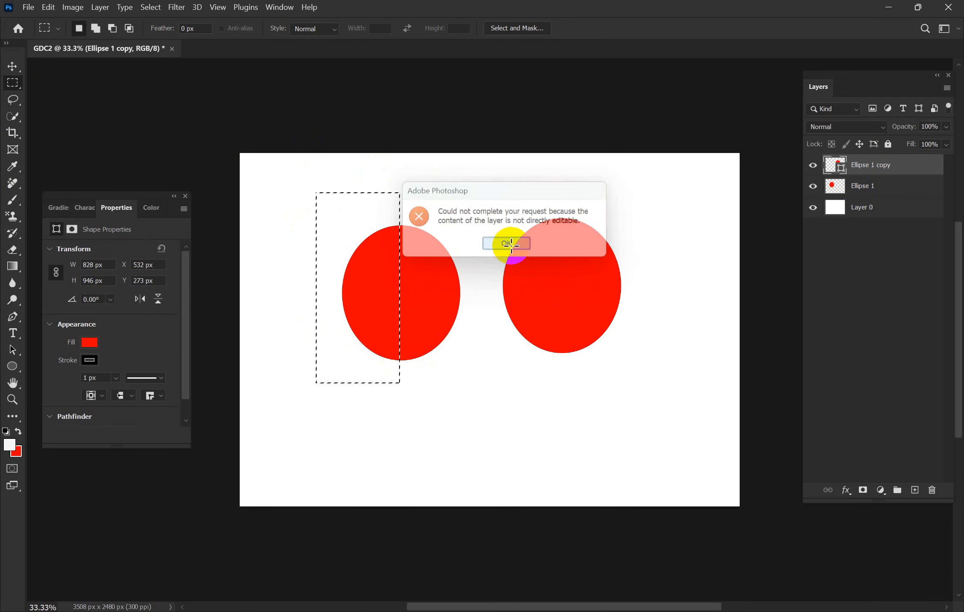
Step: Delete the selected left half of the ellipse on the Ellipse 1 layer, clear the selection and move the remaining half slightly down and left
left_click(873, 193)
key("Delete")
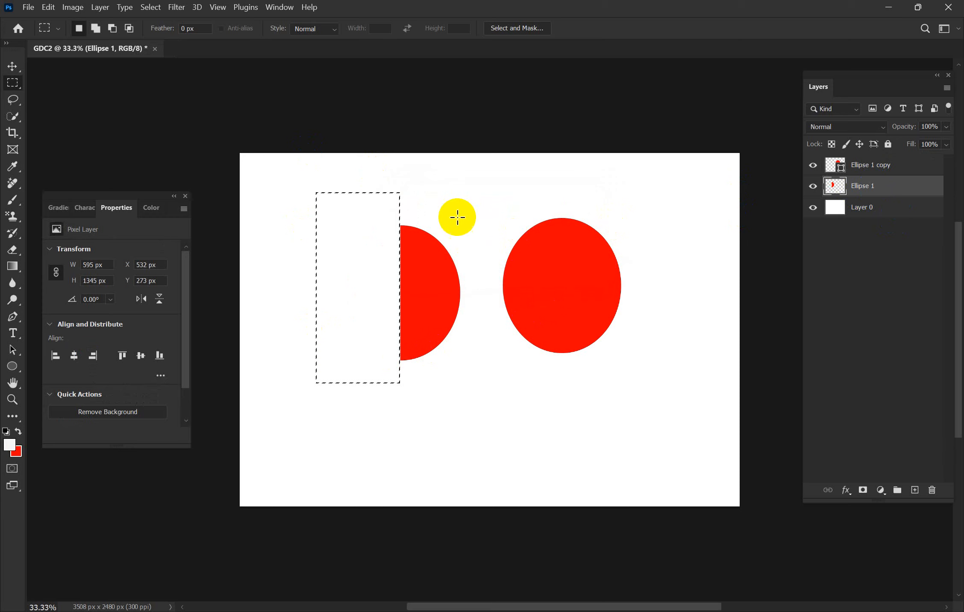
left_click(12, 65)
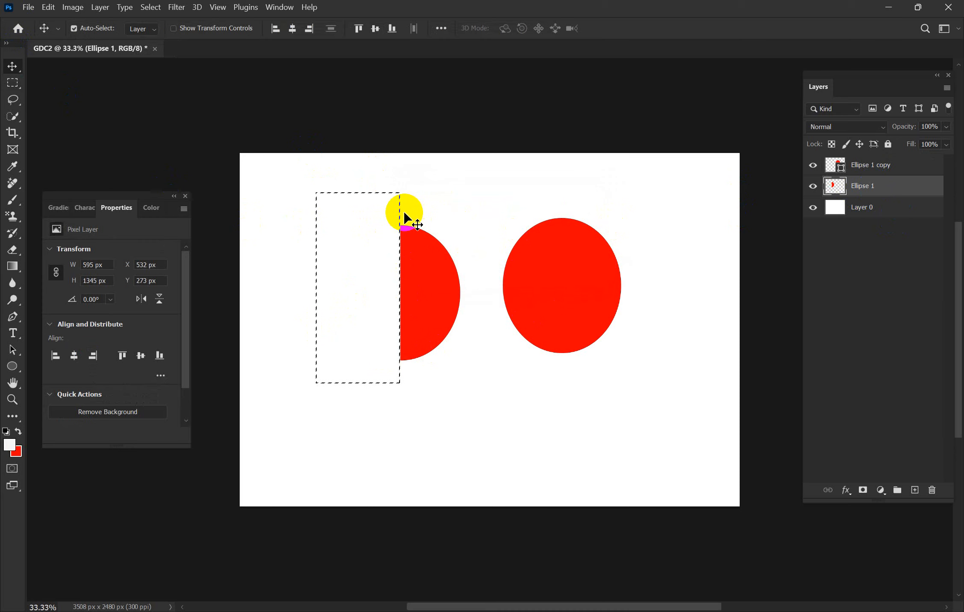
key("ctrl+d")
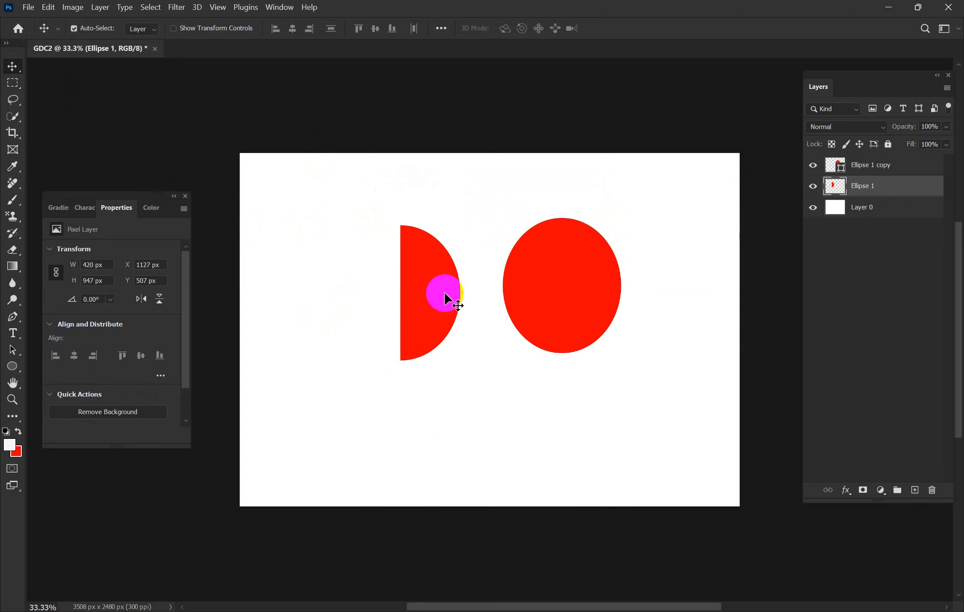
left_click_drag(445, 295, 419, 348)
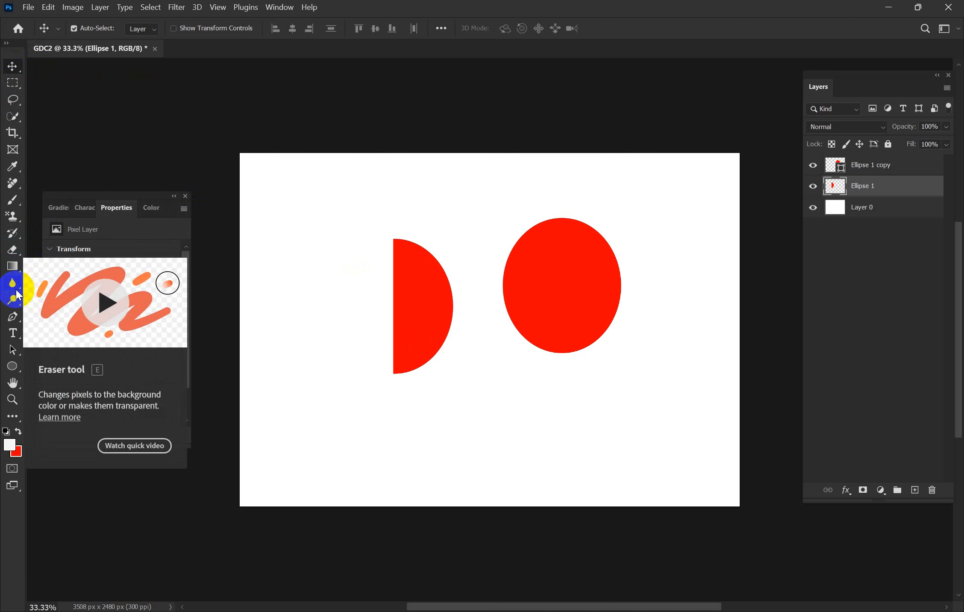
Step: Examine the tool variants grouped under the Move, Rectangular Marquee, Lasso and Crop tools
left_click(18, 415)
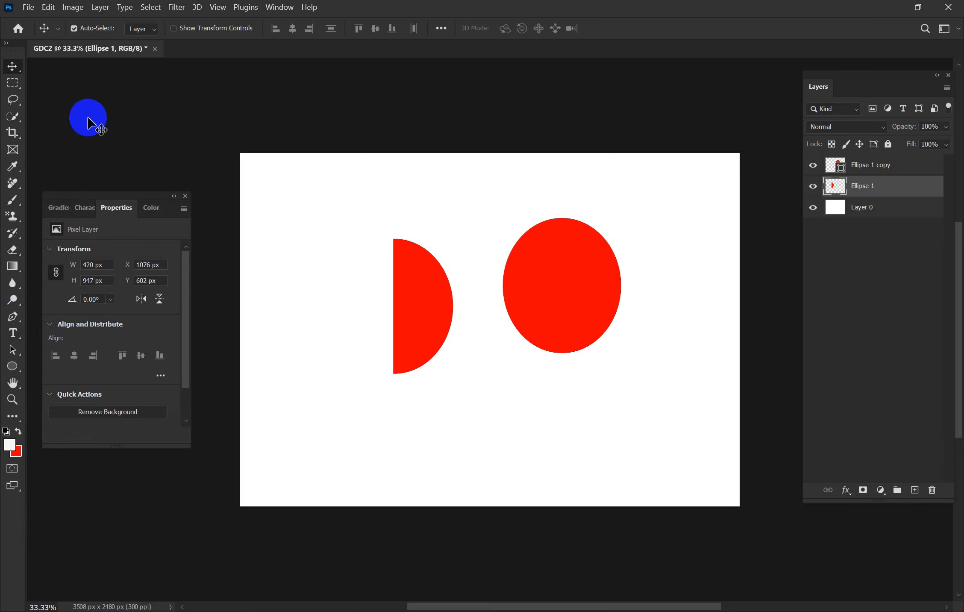
left_click(58, 124)
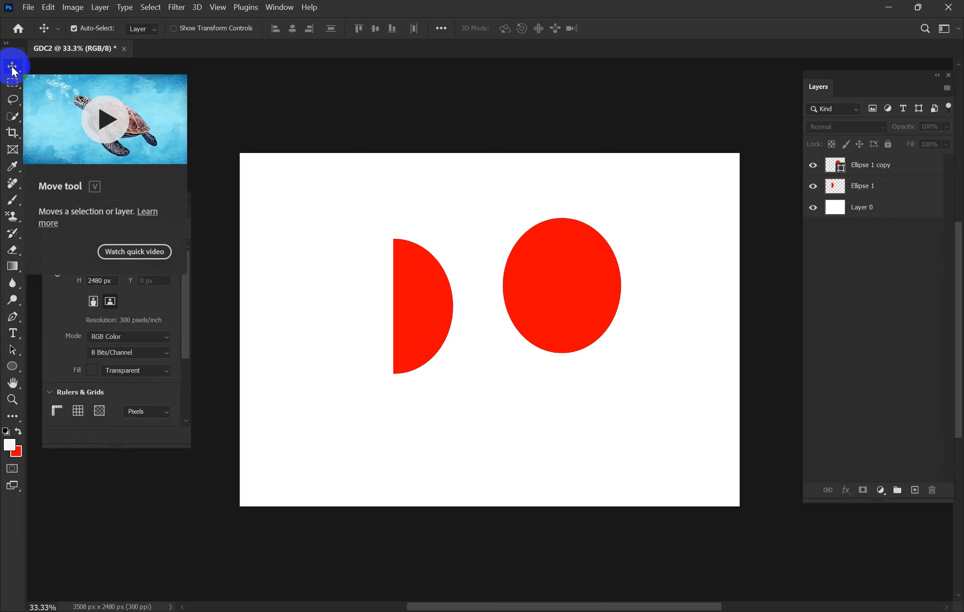
left_click_drag(13, 71, 73, 83)
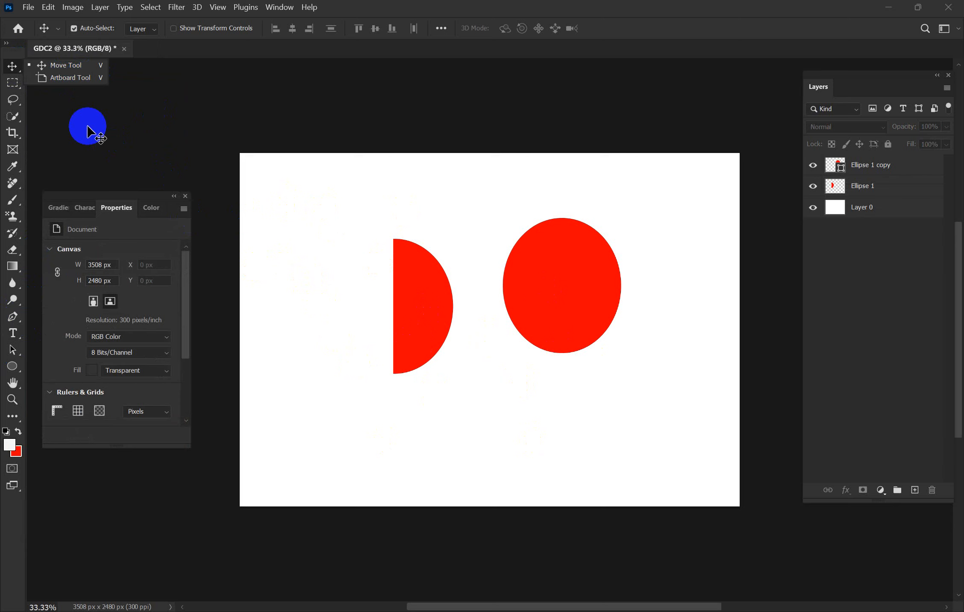
mouse_move(13, 82)
left_mouse_down()
mouse_move(77, 95)
mouse_move(106, 81)
mouse_move(11, 85)
mouse_move(64, 95)
mouse_move(63, 109)
mouse_move(79, 112)
mouse_move(24, 104)
left_mouse_up()
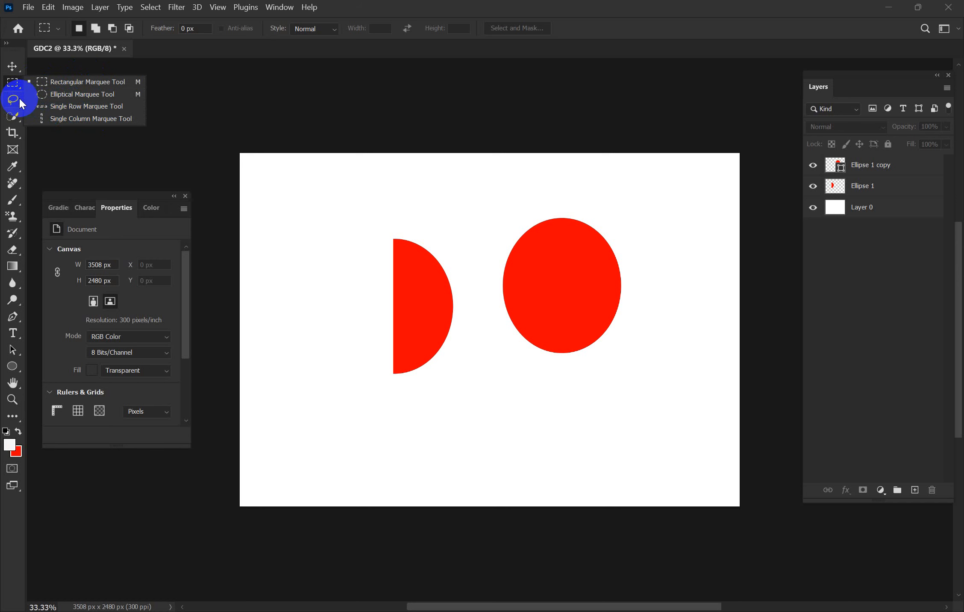
left_click(18, 102)
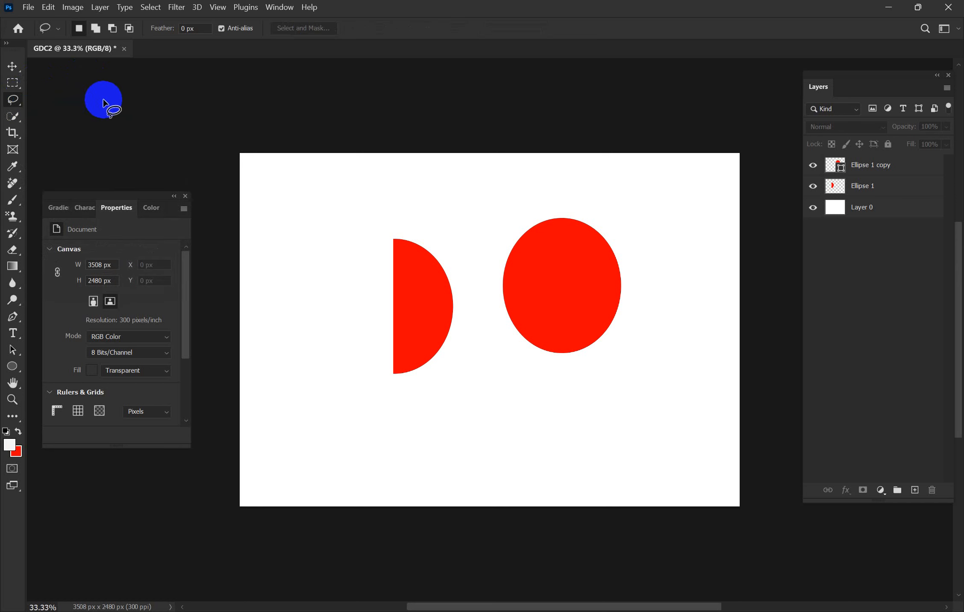
right_click(21, 102)
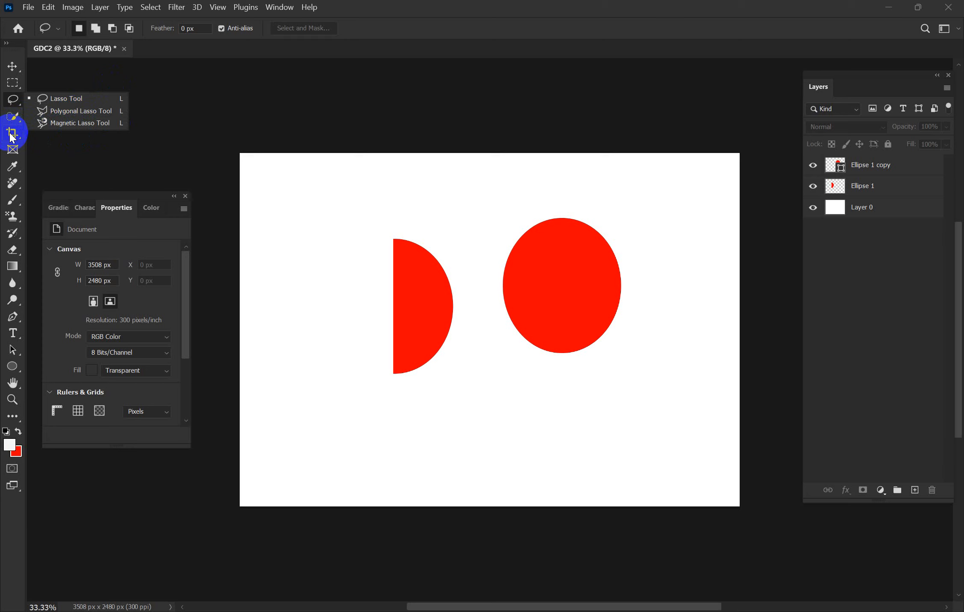
mouse_move(12, 136)
left_mouse_down()
mouse_move(55, 132)
mouse_move(96, 151)
mouse_move(81, 166)
mouse_move(60, 140)
mouse_move(25, 155)
mouse_move(55, 183)
mouse_move(115, 163)
mouse_move(48, 149)
mouse_move(13, 156)
mouse_move(28, 155)
left_mouse_up()
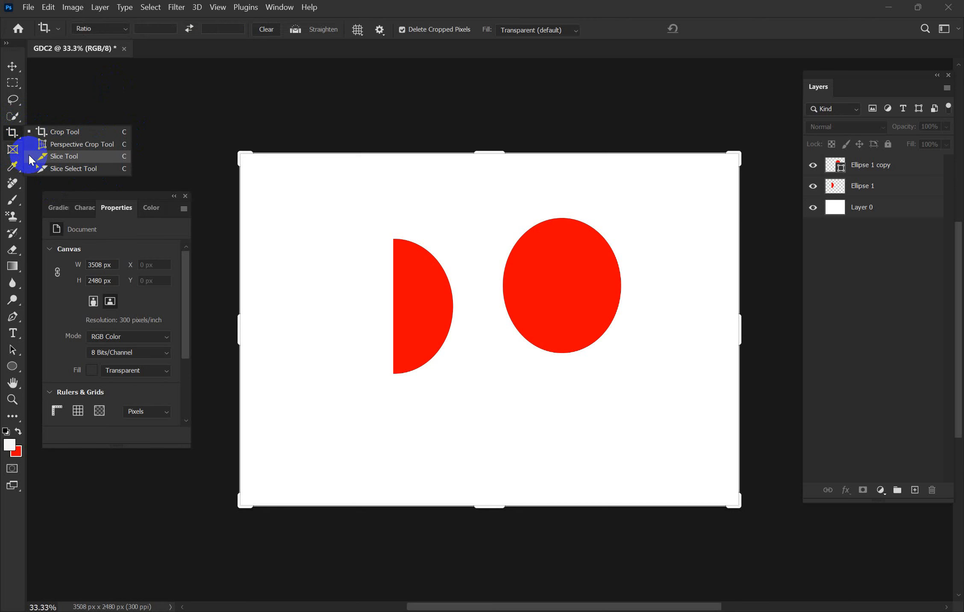
left_click_drag(29, 155, 63, 129)
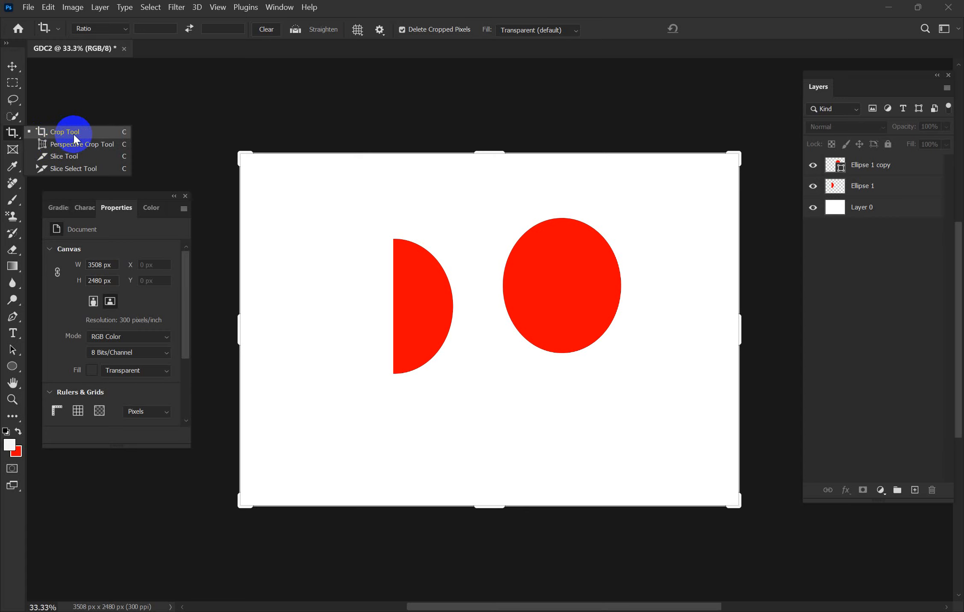
left_click_drag(74, 134, 14, 85)
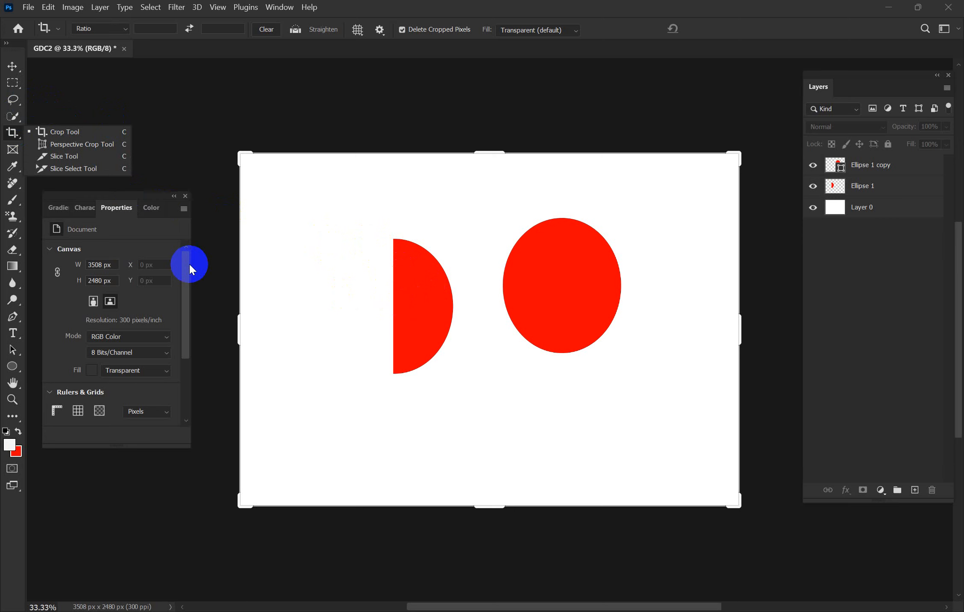
Step: Decline the incoming voice call
left_click(557, 608)
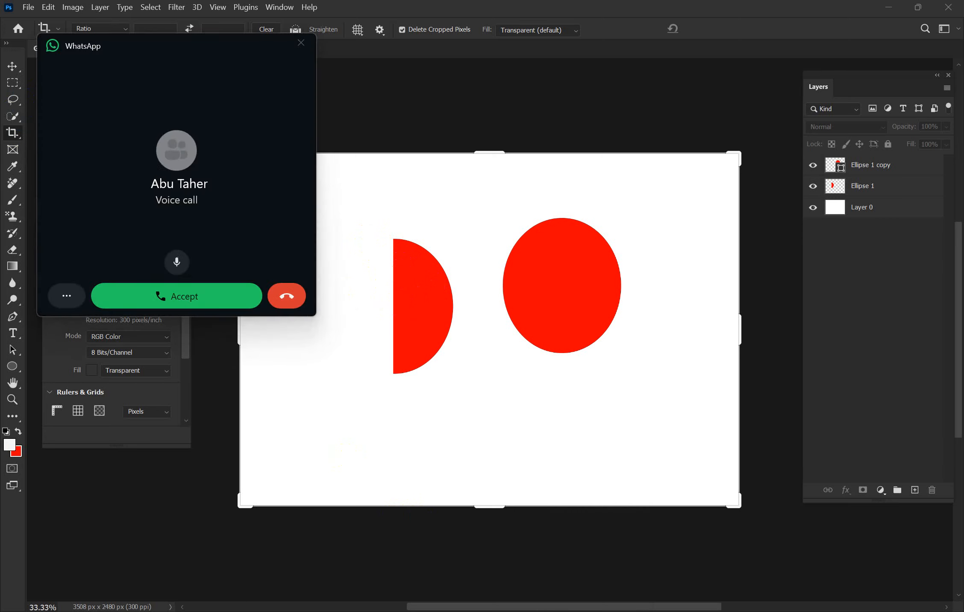
left_click(287, 295)
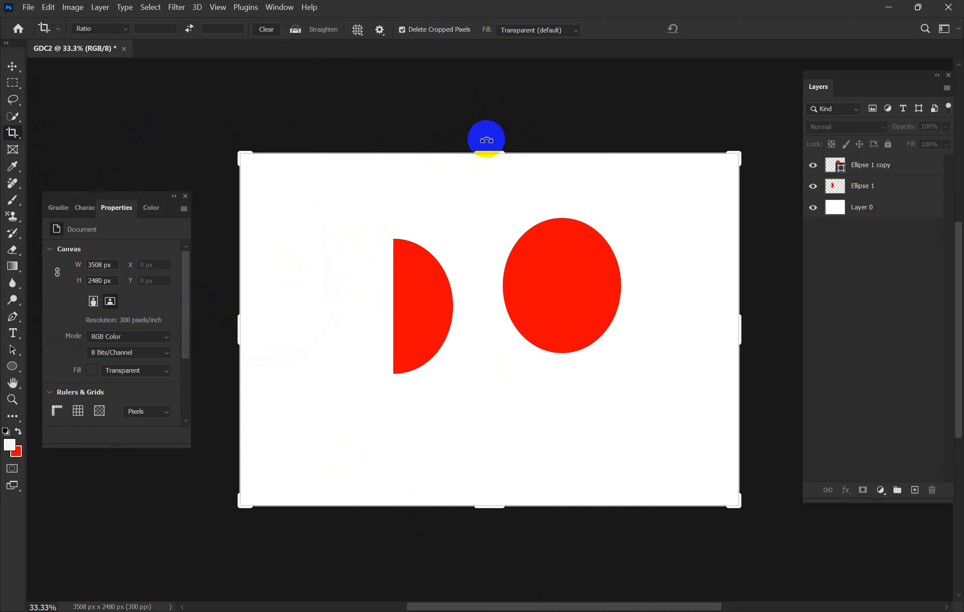
Step: Try extending the canvas above its upper edge with the Crop tool
left_click(488, 153)
left_click_drag(489, 152, 482, 86)
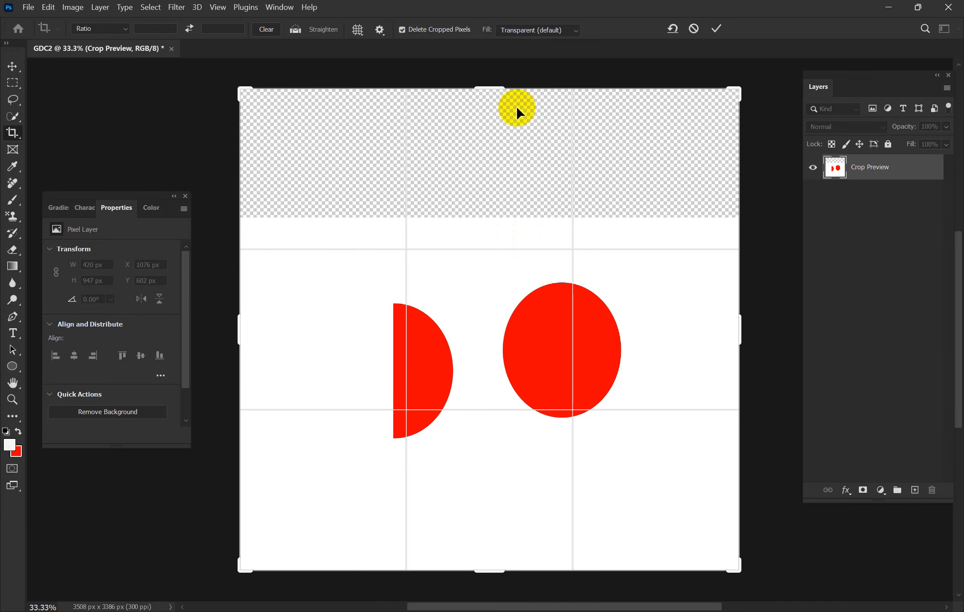
left_click_drag(488, 87, 465, 156)
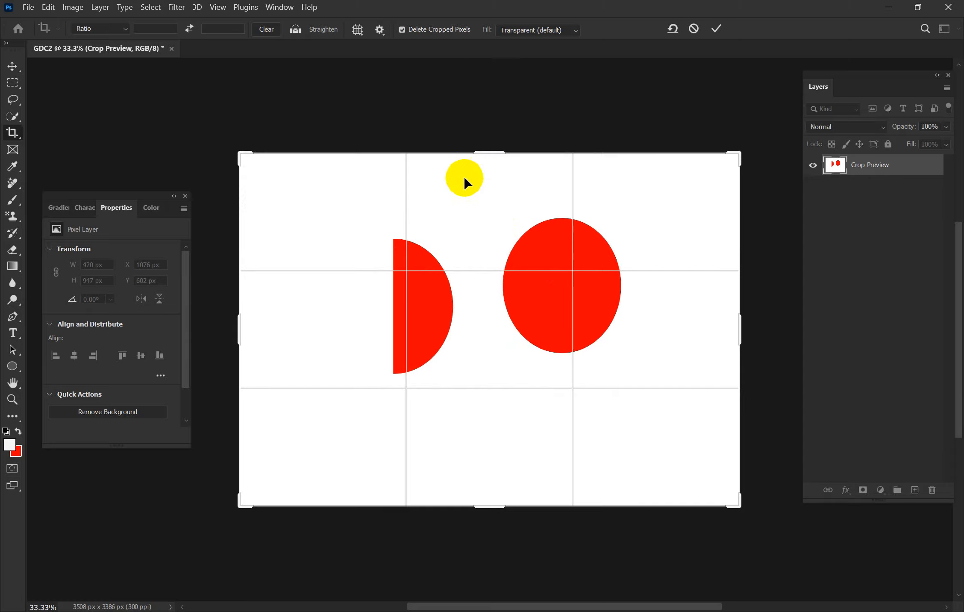
left_click(13, 70)
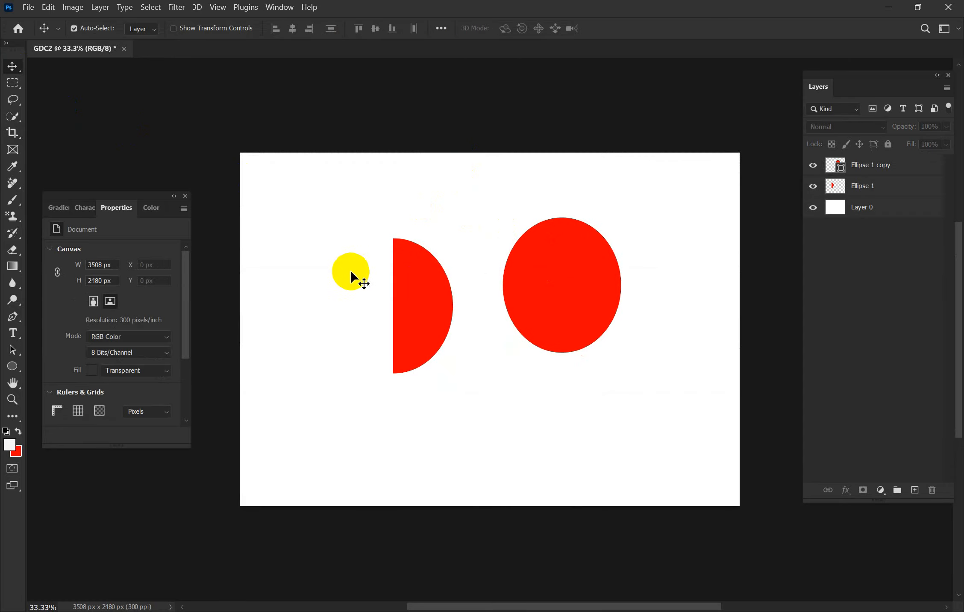
Step: With the Move tool's Auto-Select on, move the full ellipse partly past the canvas's upper-left corner and the half ellipse near the centre
left_click_drag(424, 292, 372, 356)
left_click_drag(564, 316, 258, 197)
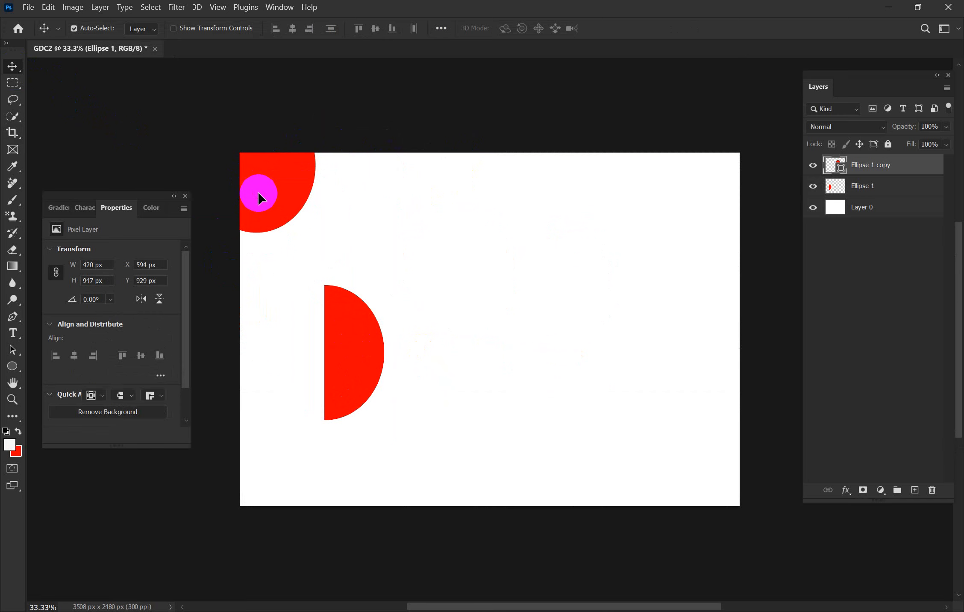
left_click_drag(355, 338, 704, 157)
left_click_drag(729, 151, 432, 314)
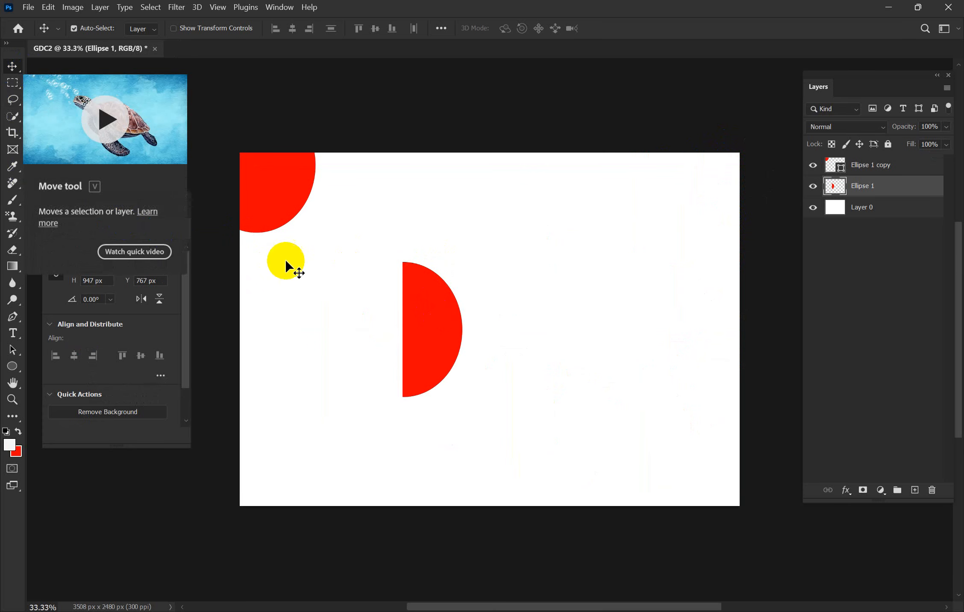
Step: With Auto-Select off, move the Ellipse 1 copy to the canvas's upper-right area; turn Auto-Select back on and move the half ellipse slightly right
left_click(881, 274)
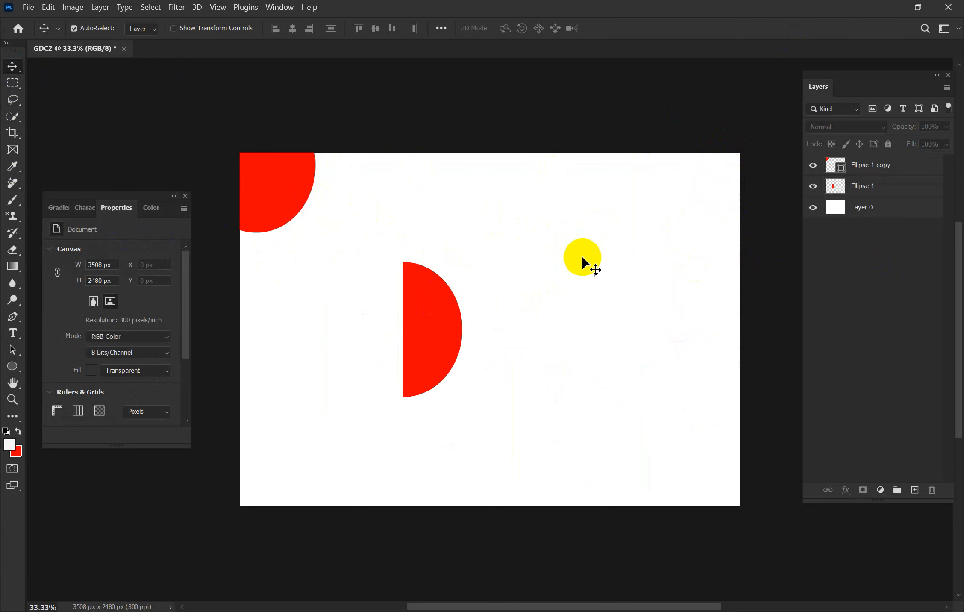
left_click(430, 284)
left_click(255, 195)
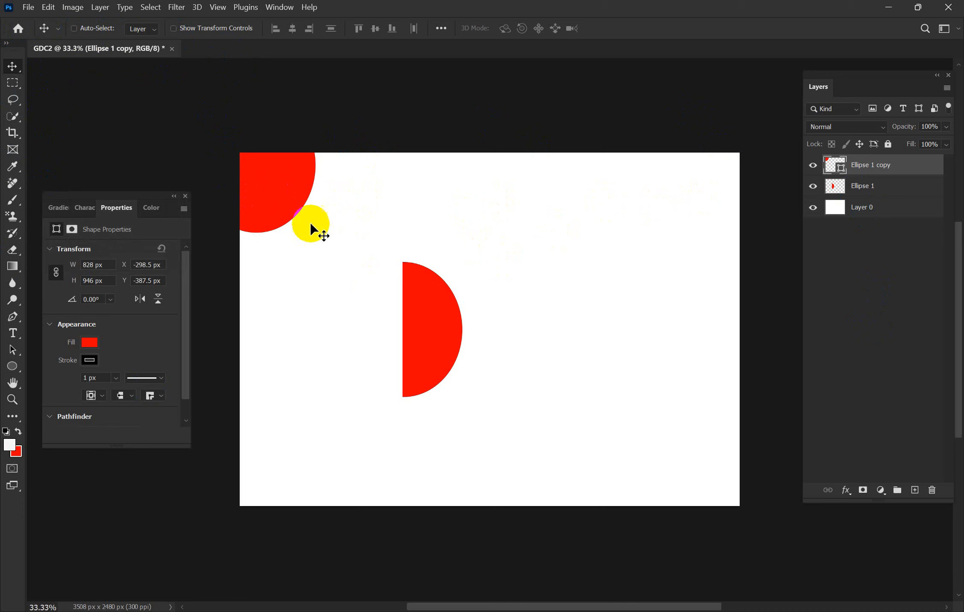
left_click_drag(295, 188, 528, 287)
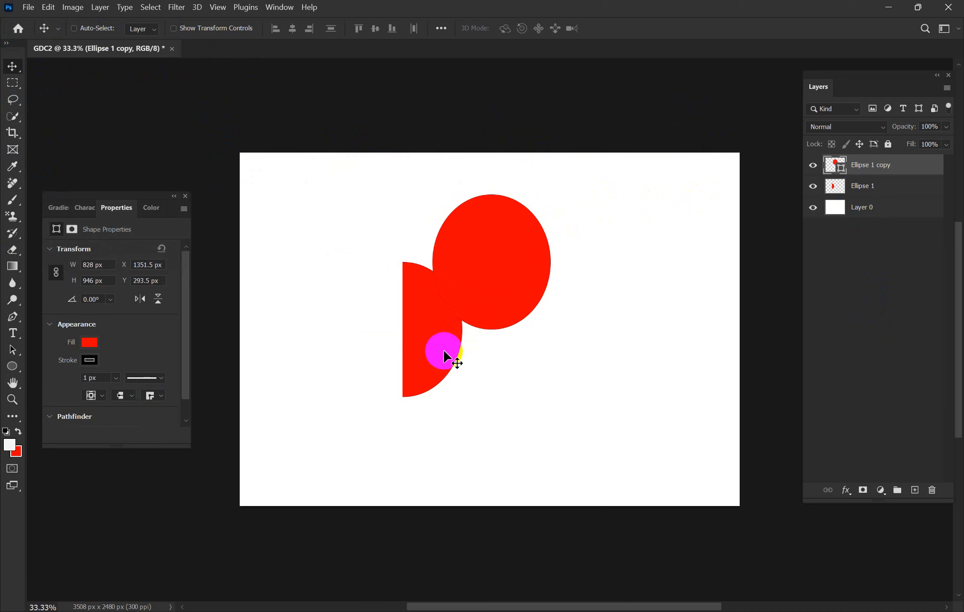
left_click_drag(443, 352, 597, 319)
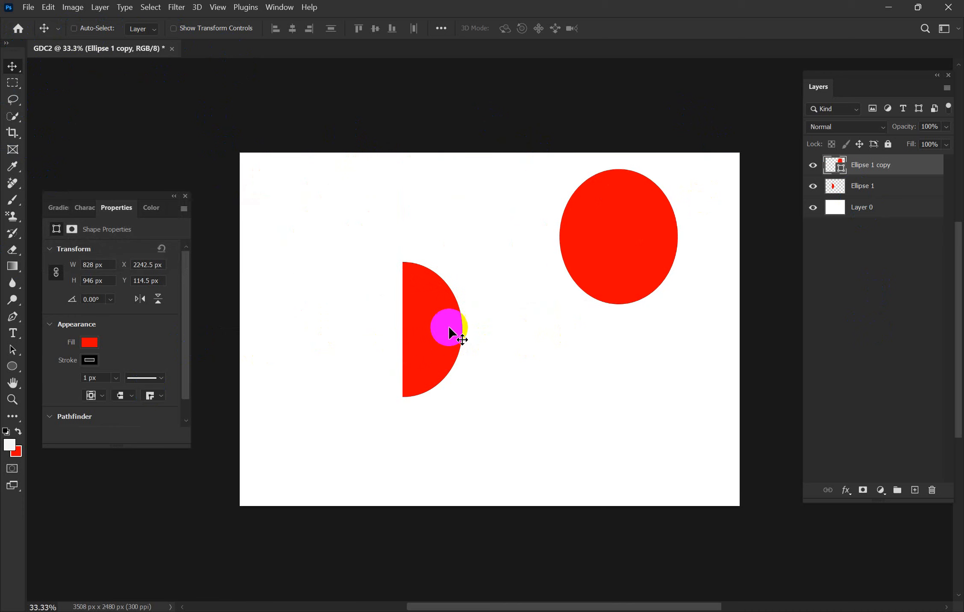
left_click_drag(439, 352, 466, 317)
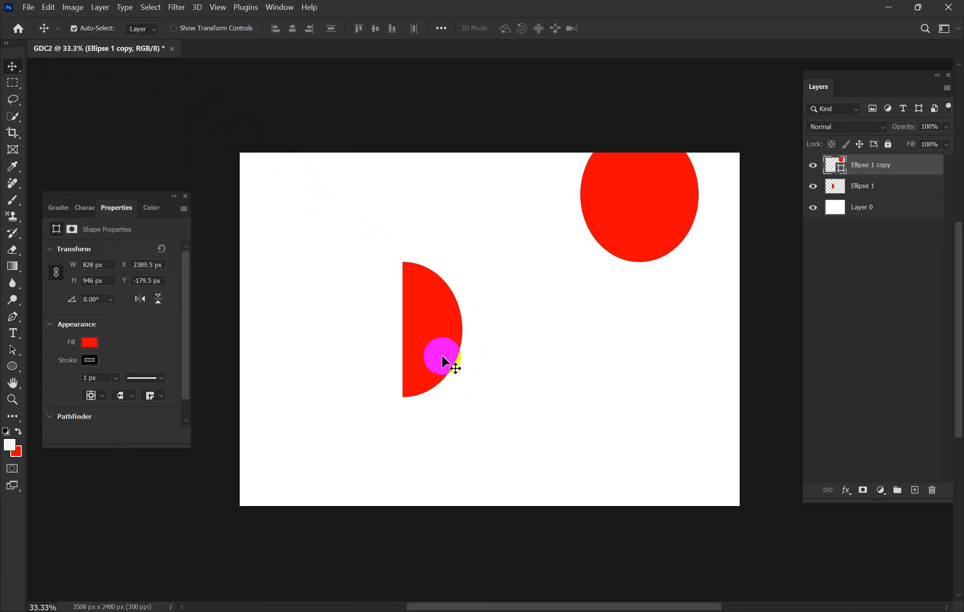
left_click_drag(441, 355, 466, 360)
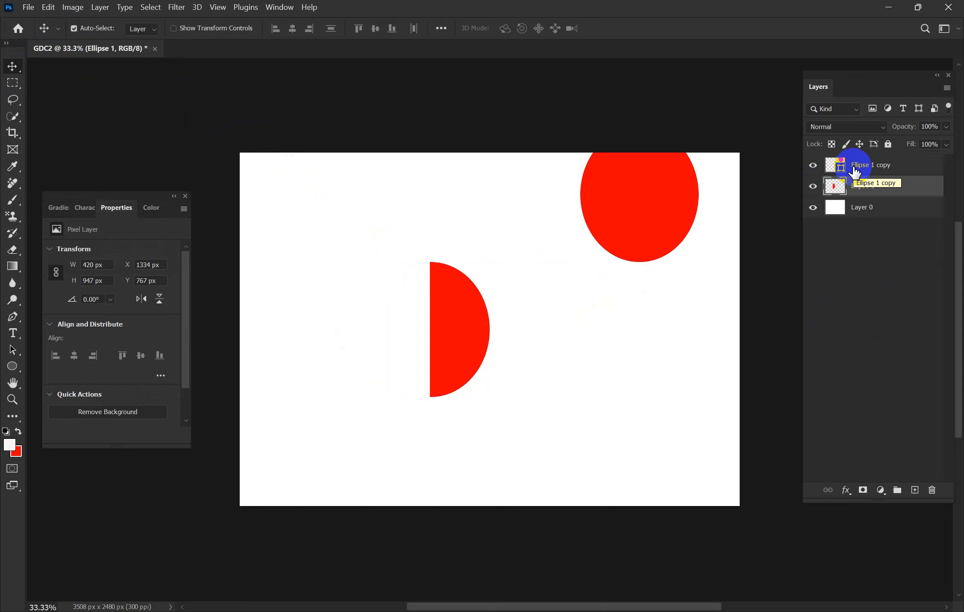
Step: Add three empty layers above the Ellipse 1 layer
left_click(915, 490)
left_click(915, 491)
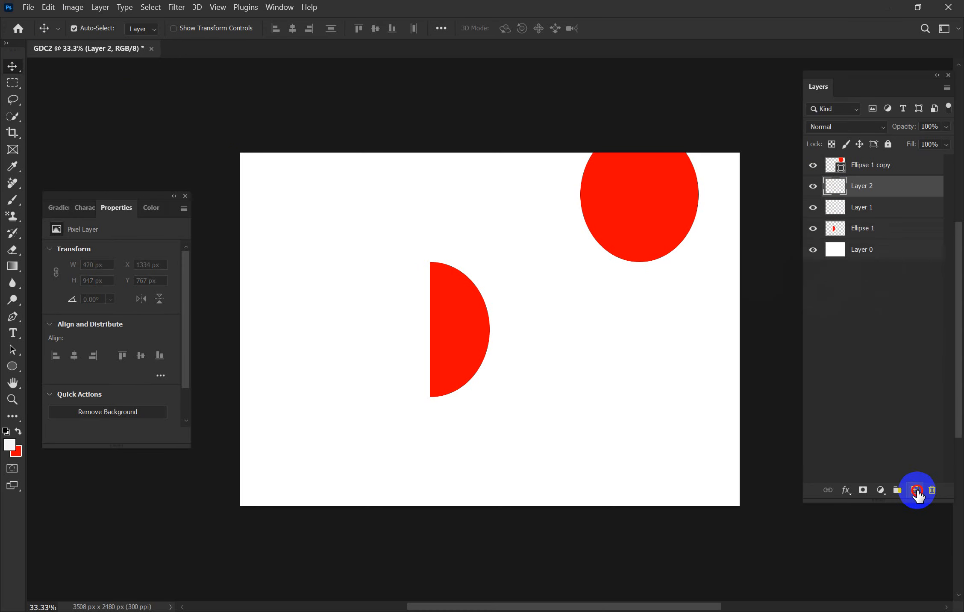
left_click(915, 490)
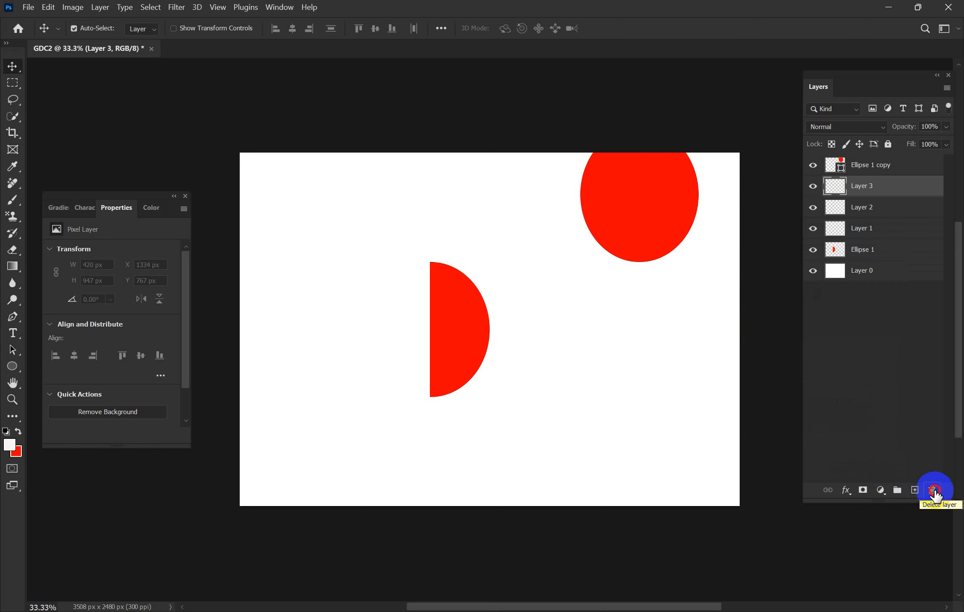
Step: Delete the three empty layers above the Ellipse 1 layer
left_click(933, 490)
key("Return")
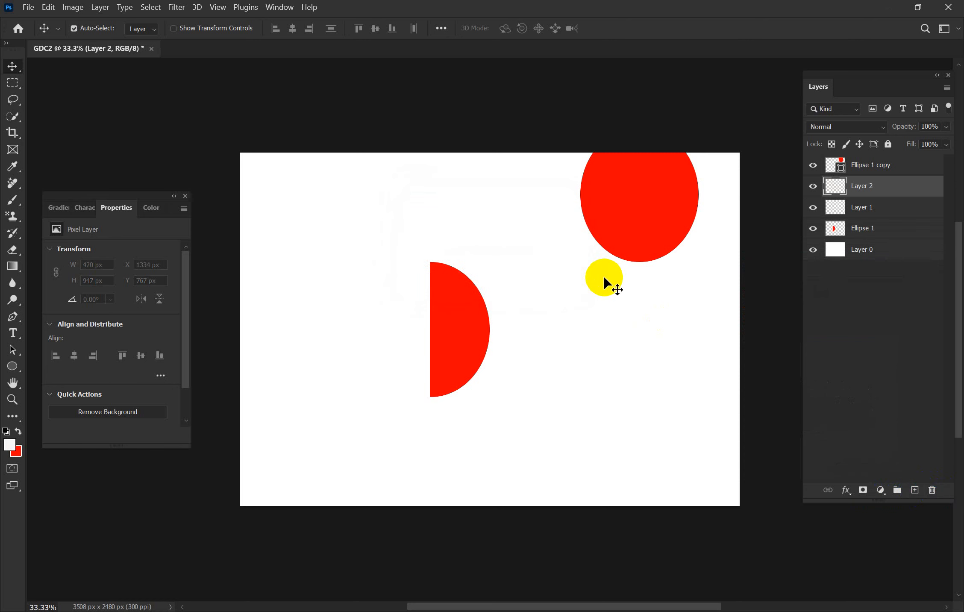
left_click(932, 490)
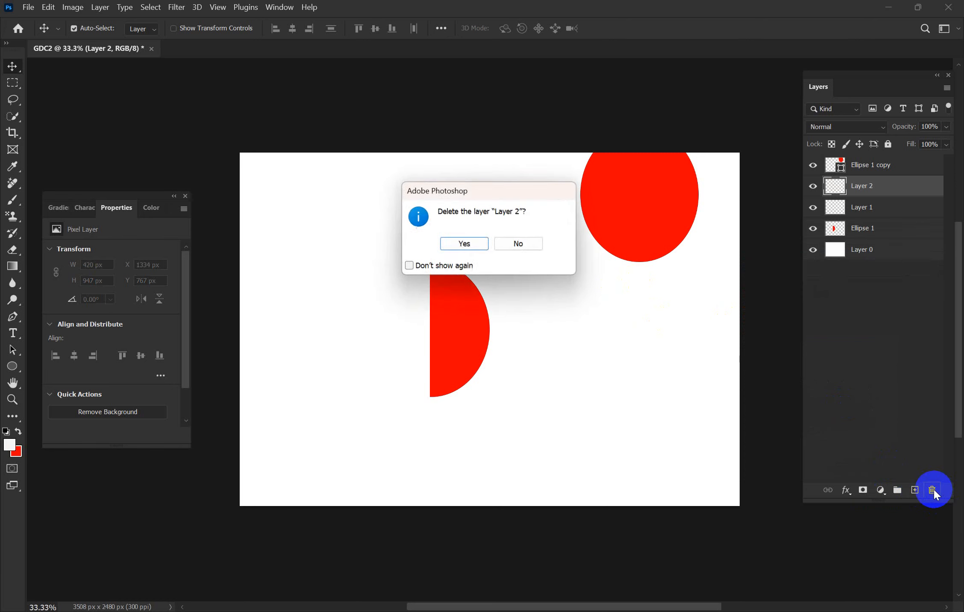
key("Return")
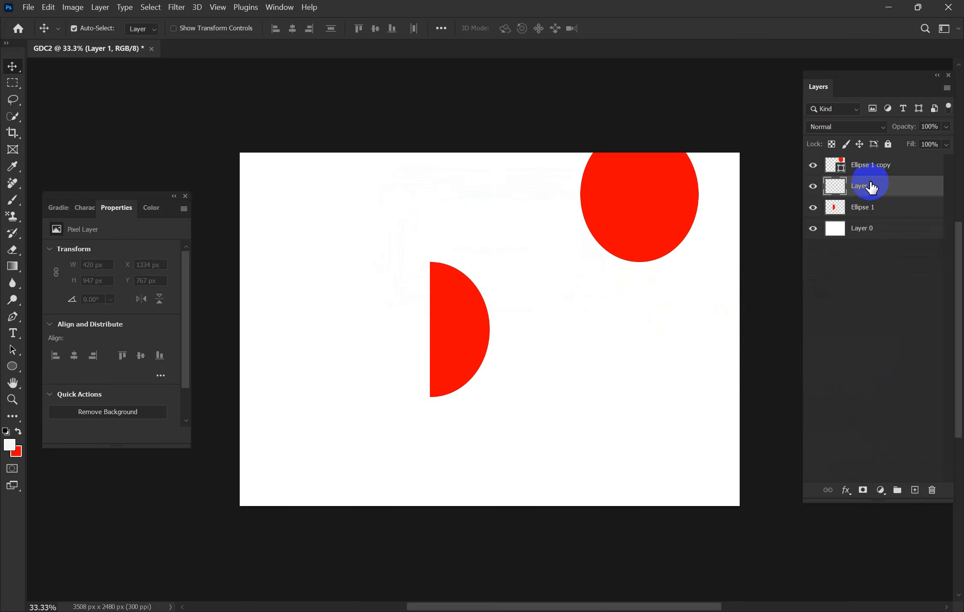
key("Delete")
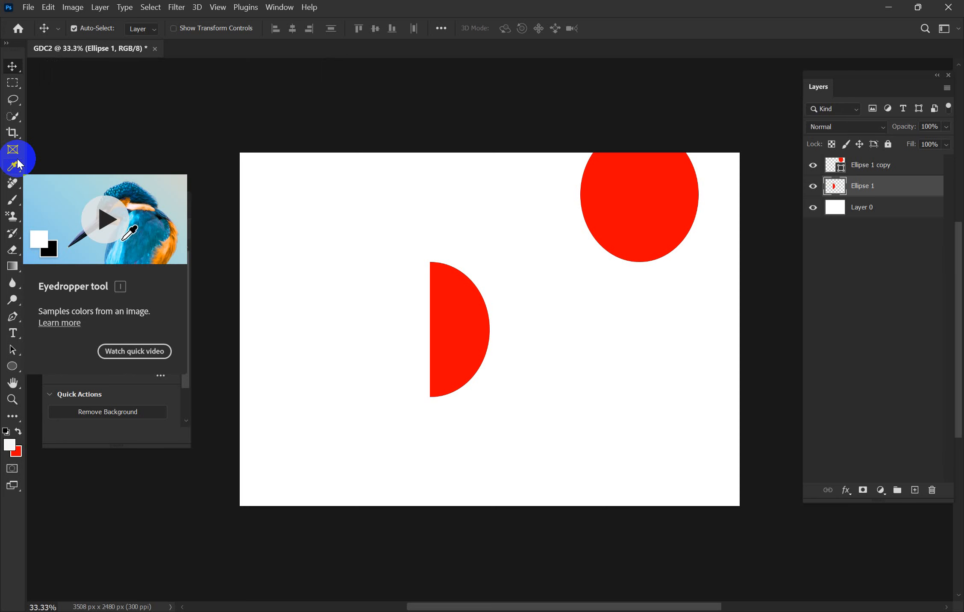
Step: Move the half ellipse to the left and convert the Ellipse 1 layer to a smart object
left_click_drag(460, 307, 409, 295)
right_click(855, 185)
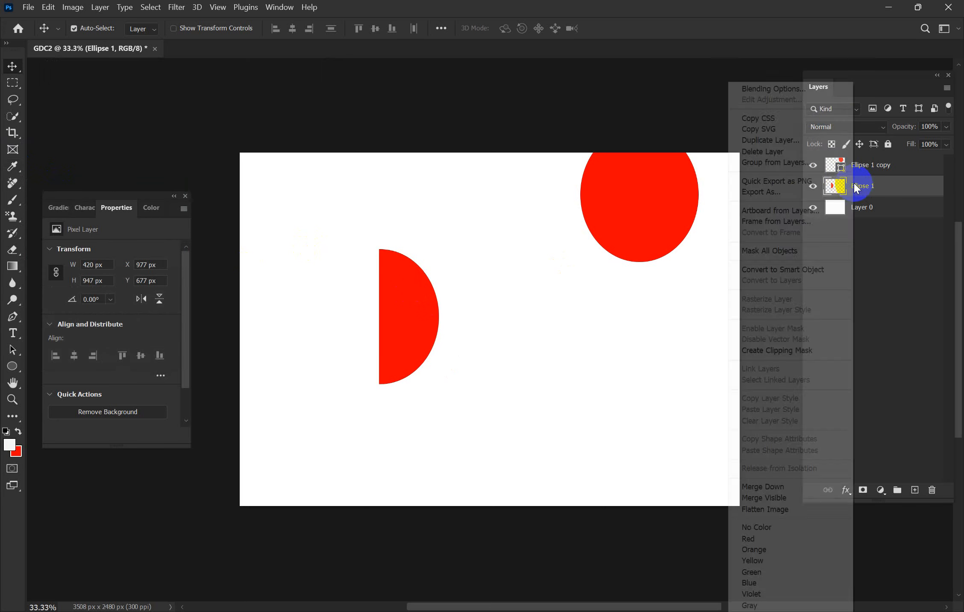
left_click(786, 269)
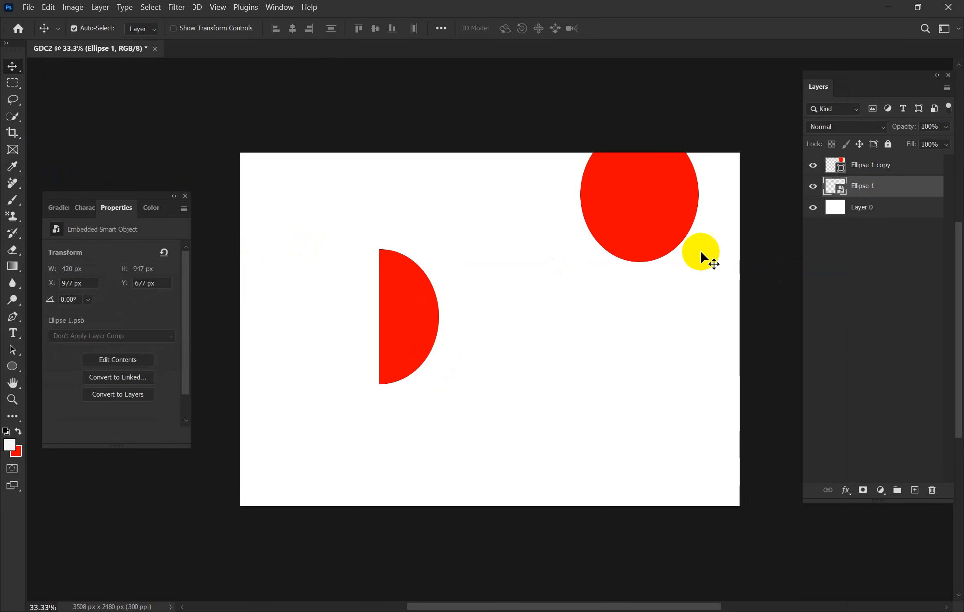
Step: Move the full ellipse down until it lies entirely on the canvas beside the half ellipse, and make Layer 0 active
left_click_drag(638, 217, 642, 319)
left_click(697, 278)
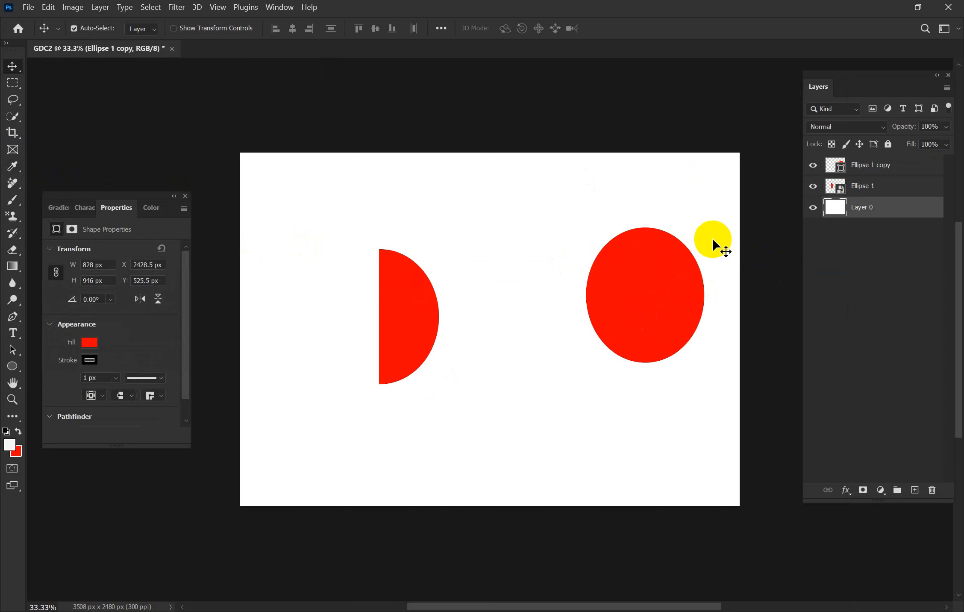
Step: Make the Ellipse 1 smart object layer active and set the foreground color to a bright blue with hue 219°
left_click(410, 287)
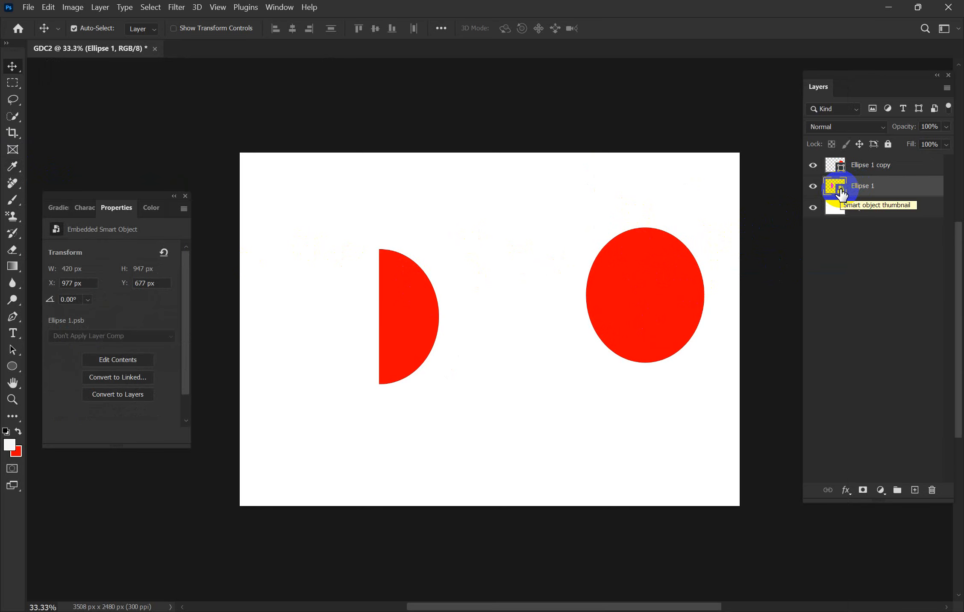
left_click(8, 444)
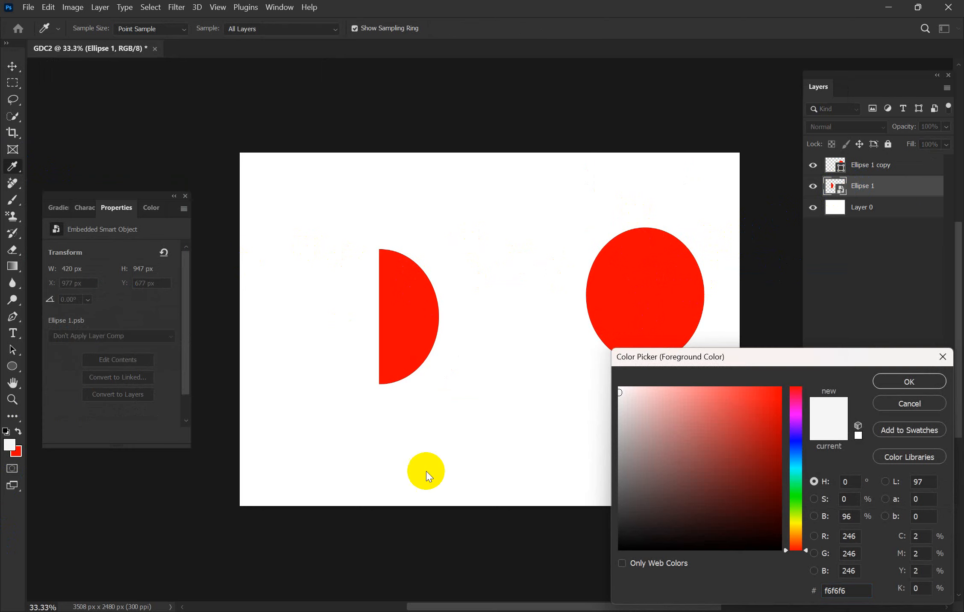
left_click(806, 451)
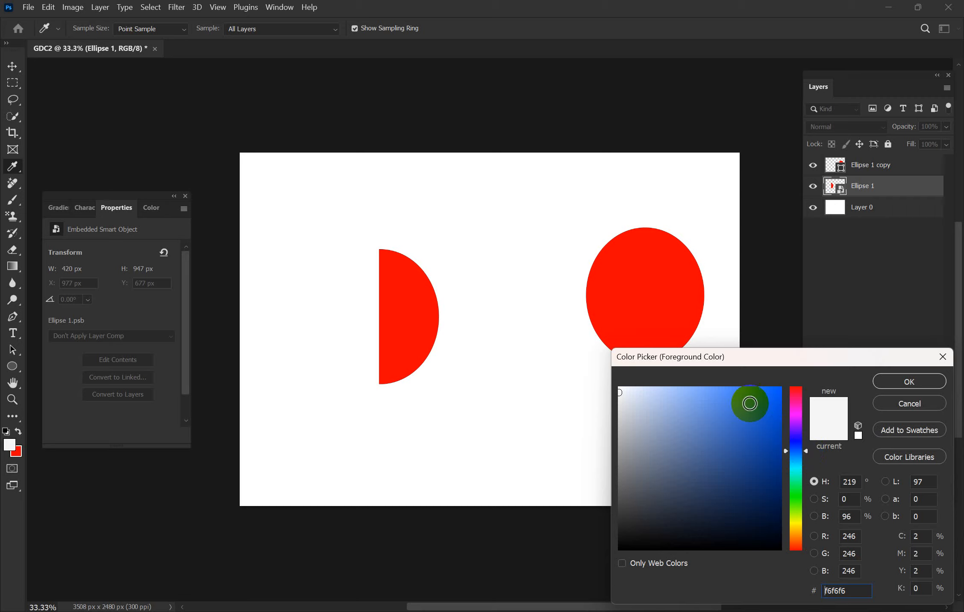
left_click_drag(747, 401, 878, 405)
left_click(891, 388)
key("v")
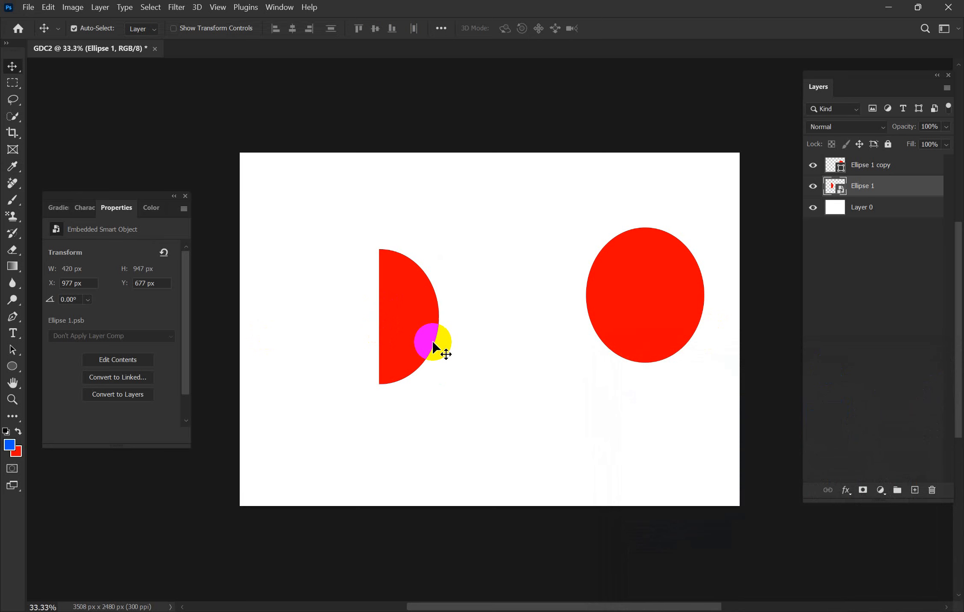
Step: Open the contents of the Ellipse 1 smart object and try filling its layer with the red background color
left_click(837, 188)
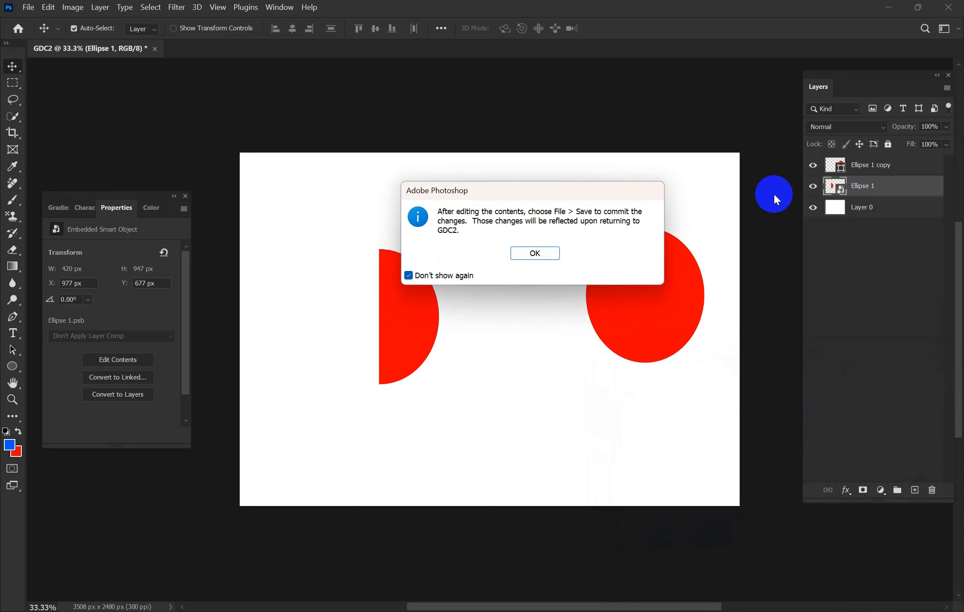
left_click(531, 252)
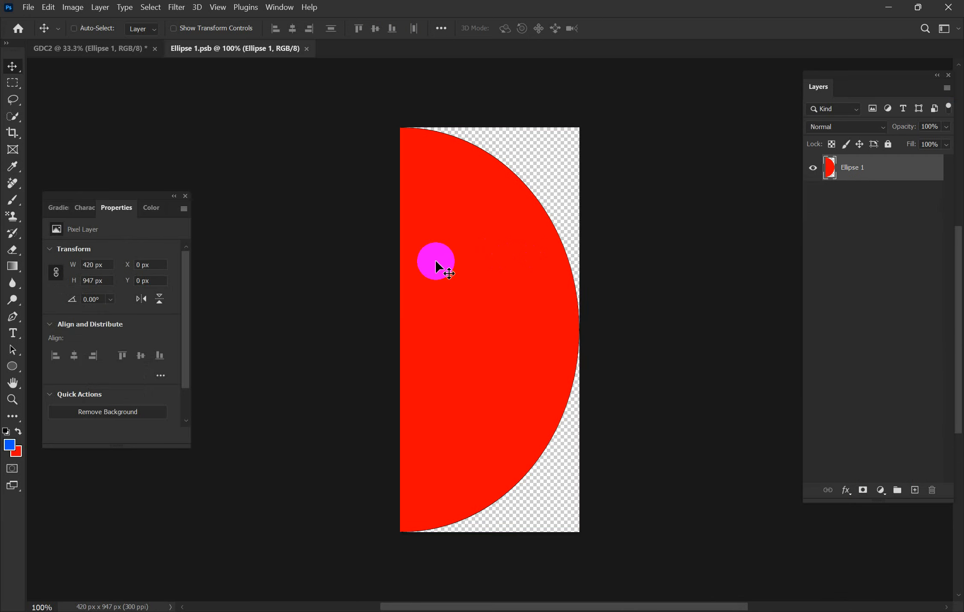
key("ctrl+BackSpace")
key("ctrl")
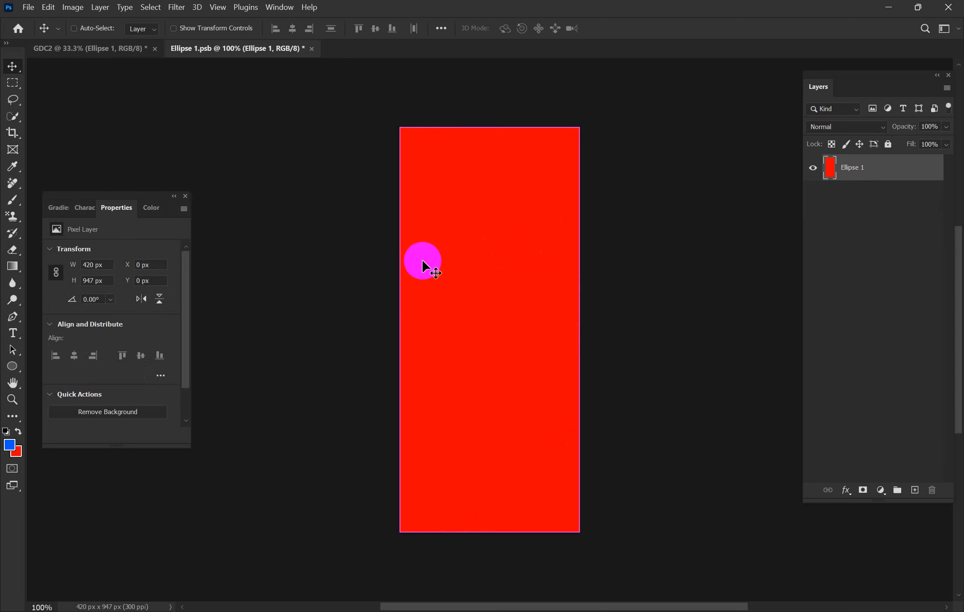
key("ctrl+z")
Step: Move the half ellipse about 99 px left inside the smart object document and switch back to the GDC2 document
left_click_drag(494, 321, 452, 312)
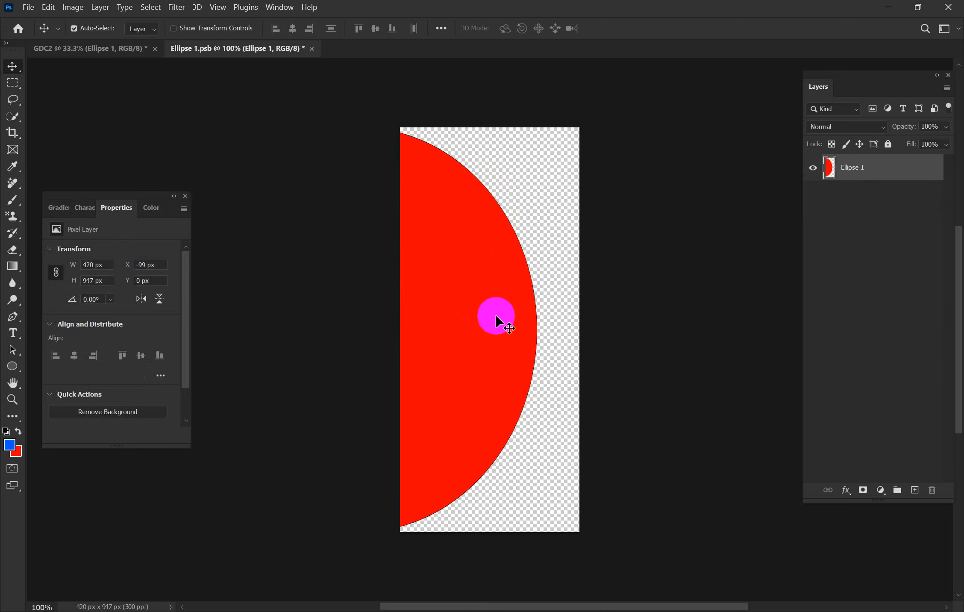
left_click(113, 50)
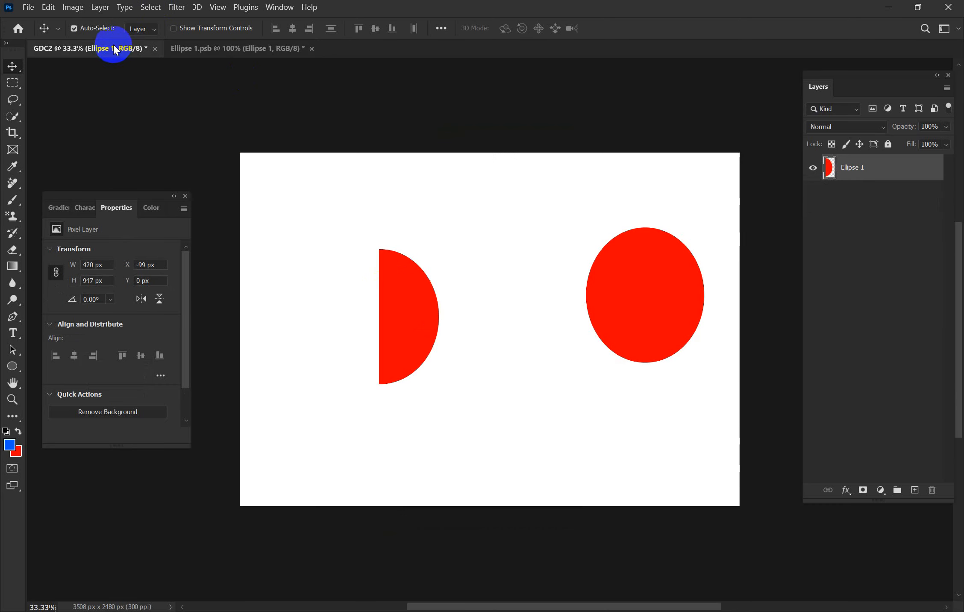
Step: Draw an ellipse about 628 by 1010 px between the two red shapes, fill it yellow and make Layer 0 active
left_click(12, 366)
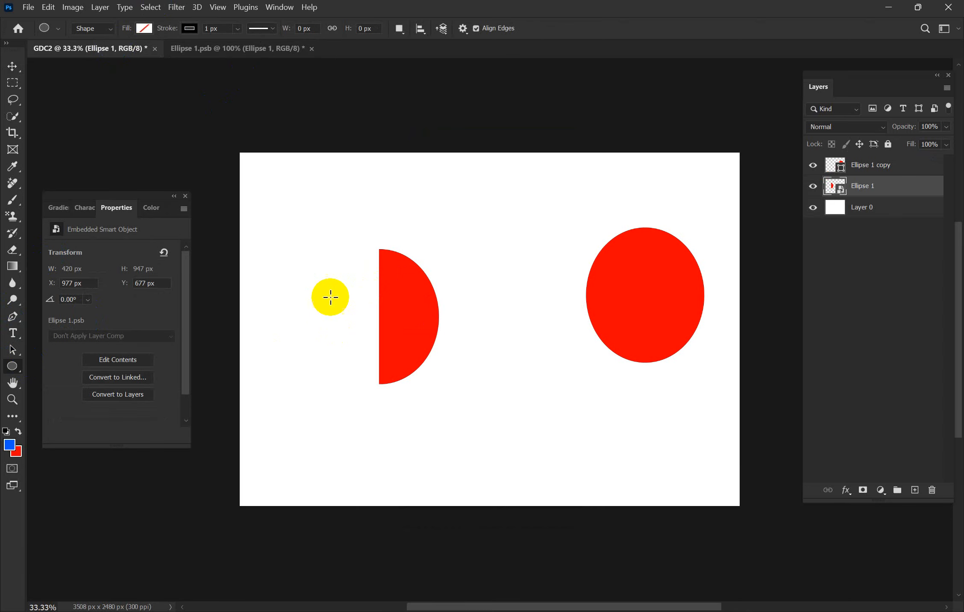
left_click_drag(471, 206, 560, 349)
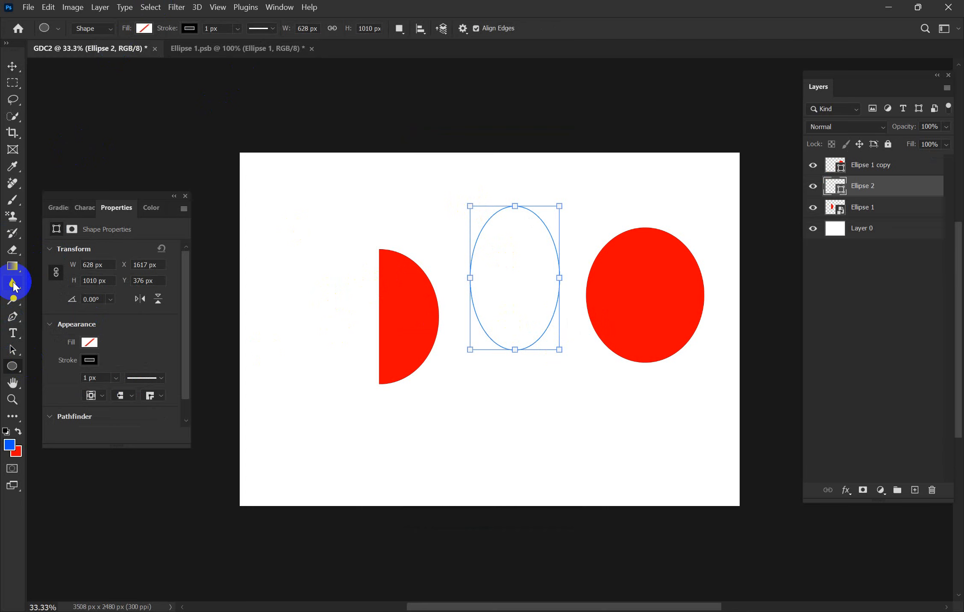
left_click(90, 342)
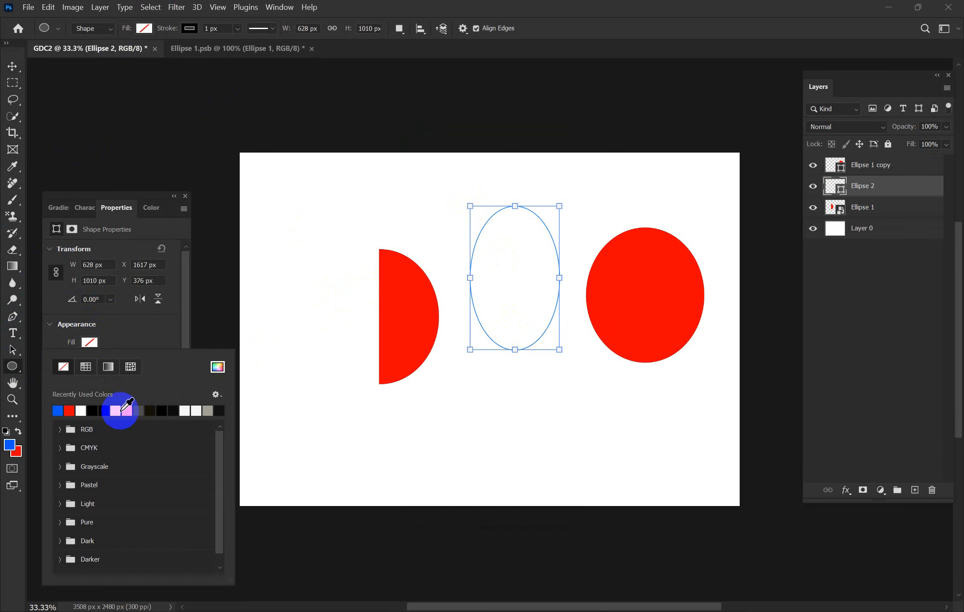
left_click(116, 411)
left_click(12, 67)
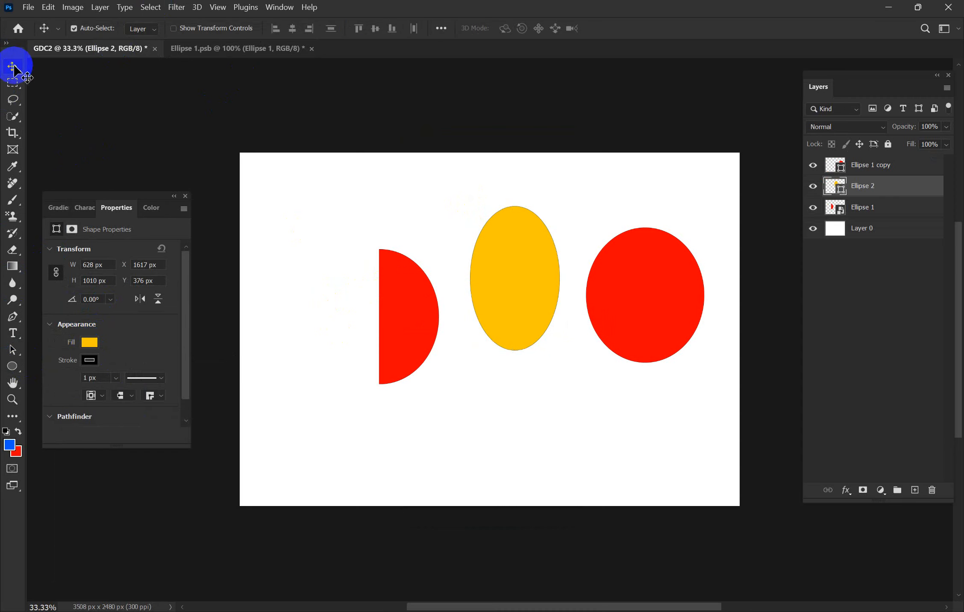
left_click(379, 213)
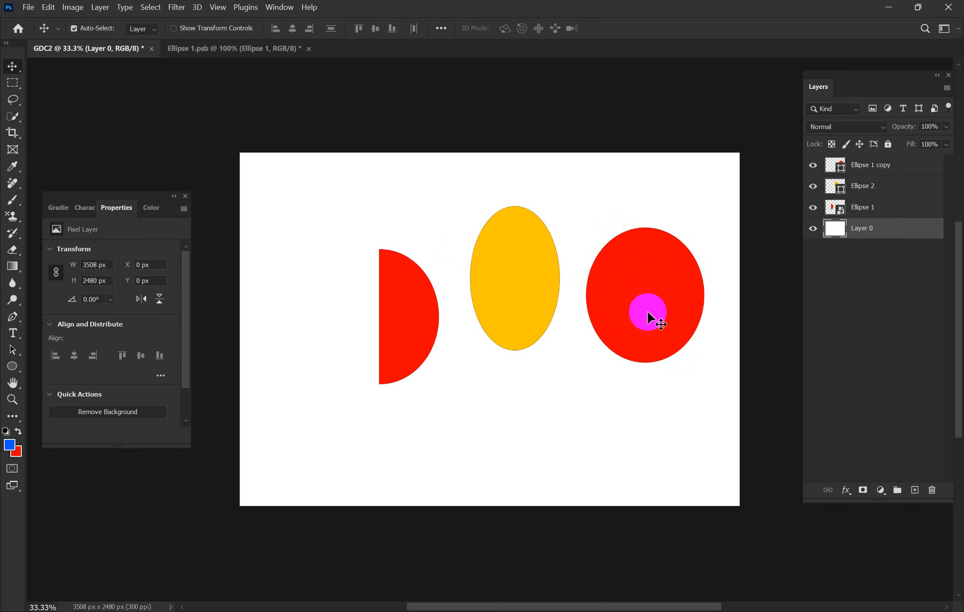
Step: Select the full red ellipse and sample the yellow ellipse's color as the foreground color with the Eyedropper
left_click(646, 313)
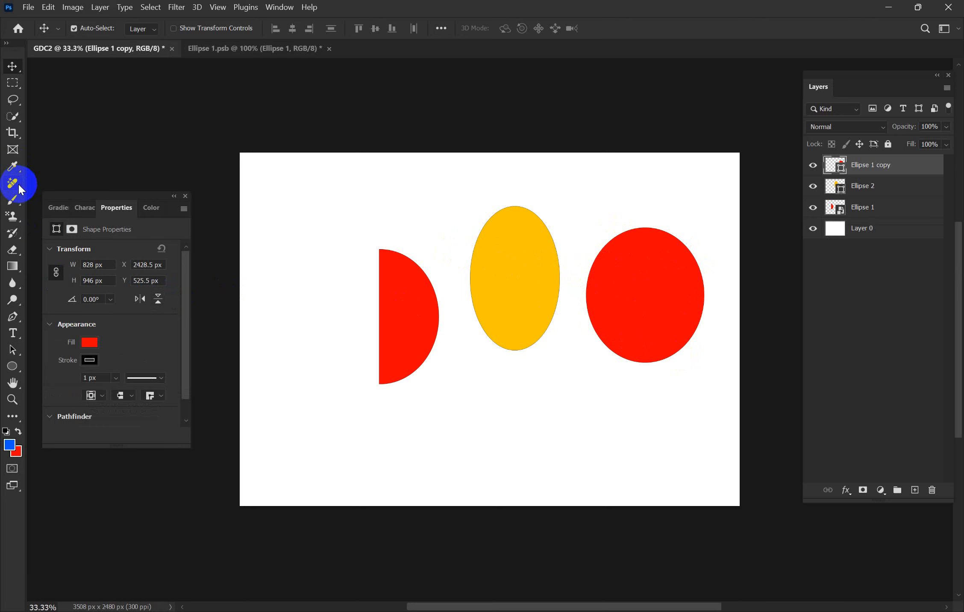
left_click(16, 165)
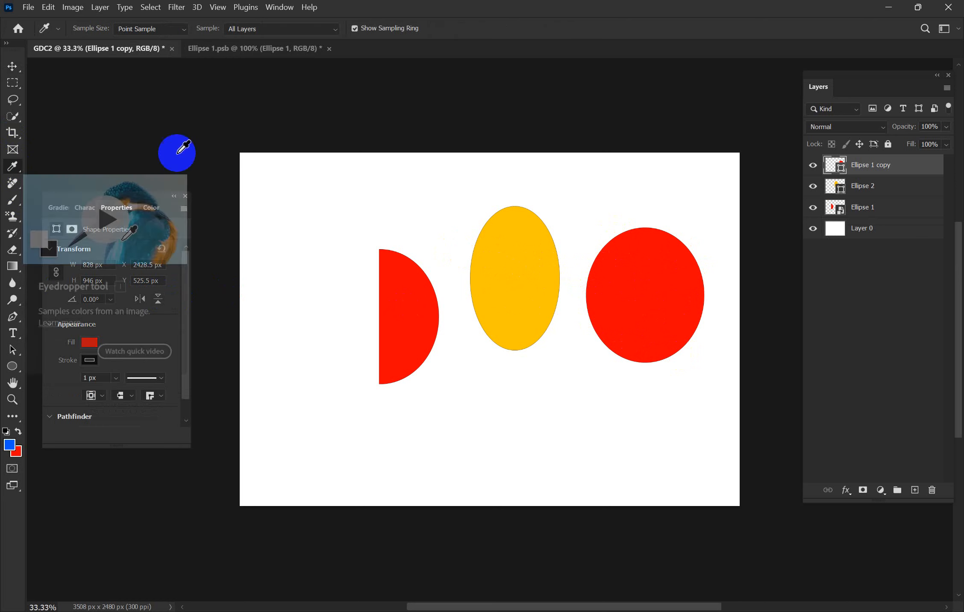
left_click_drag(509, 236, 498, 265)
left_click(515, 257)
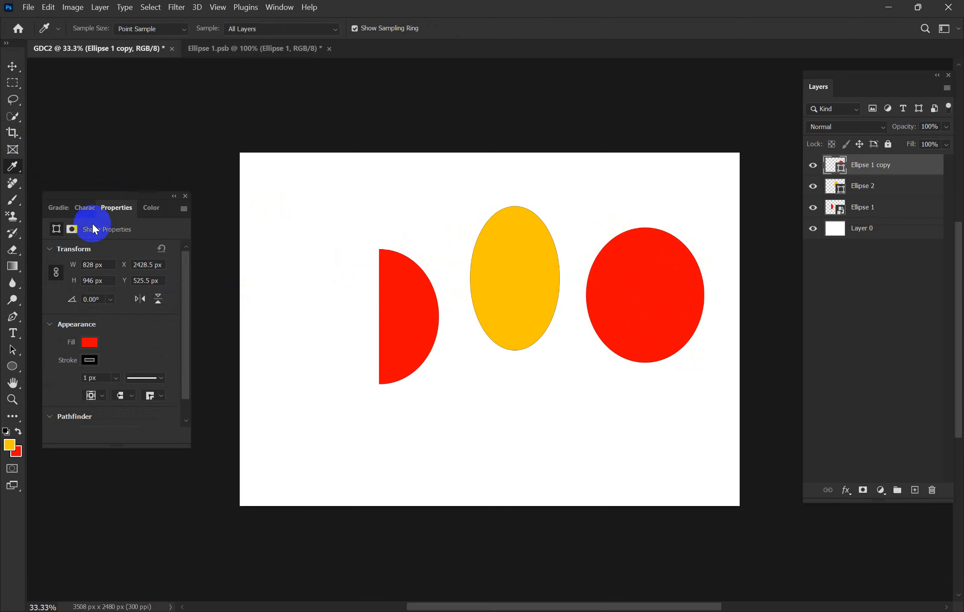
Step: Copy the foreground color's hex code ffc600 and sample the full ellipse's red as the new foreground color
left_click(10, 446)
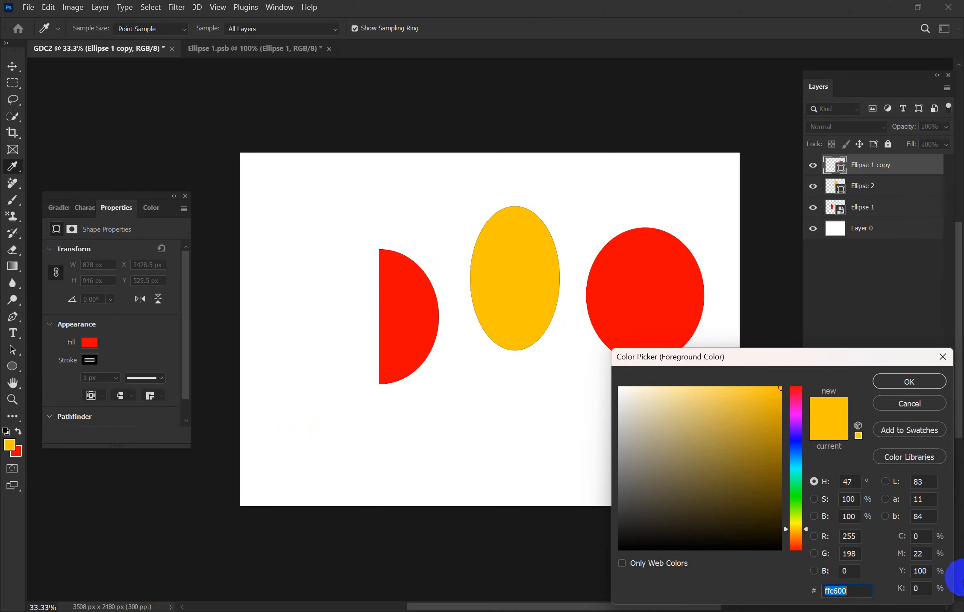
left_click(844, 590)
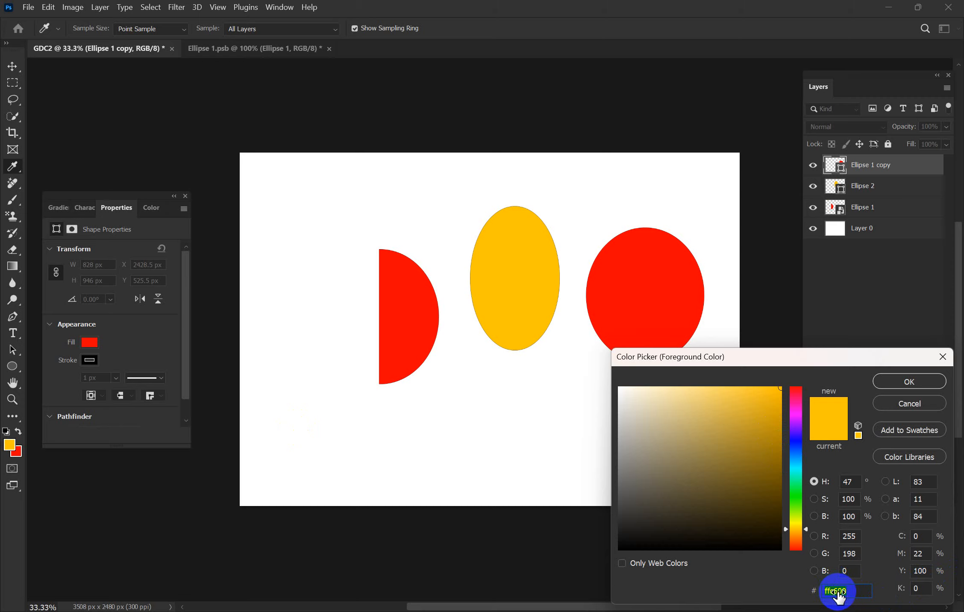
left_click(894, 385)
left_click(671, 264)
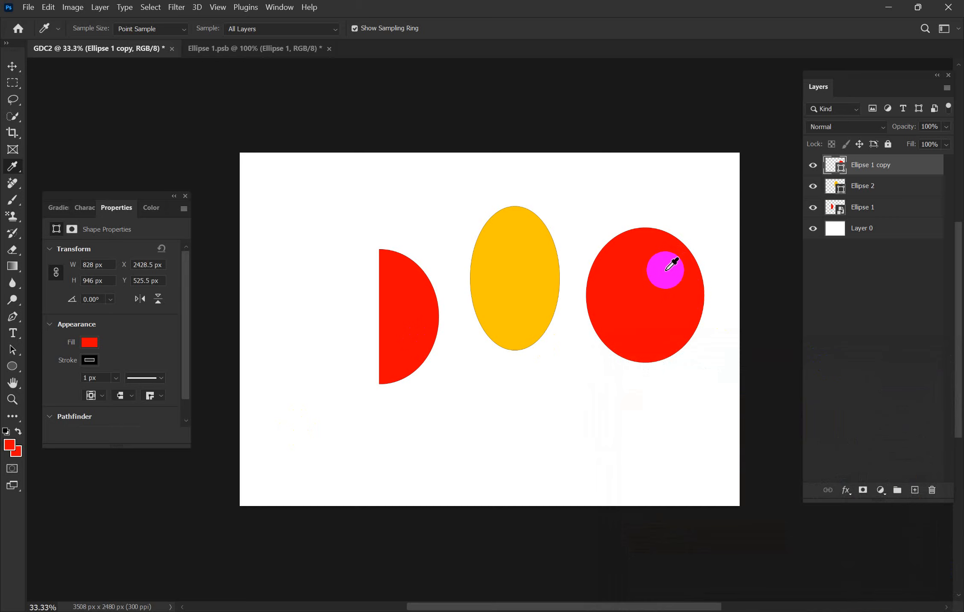
Step: Set the full red ellipse's fill to ffc600 and move it down and left to about X 2285, Y 766 px
left_click(12, 66)
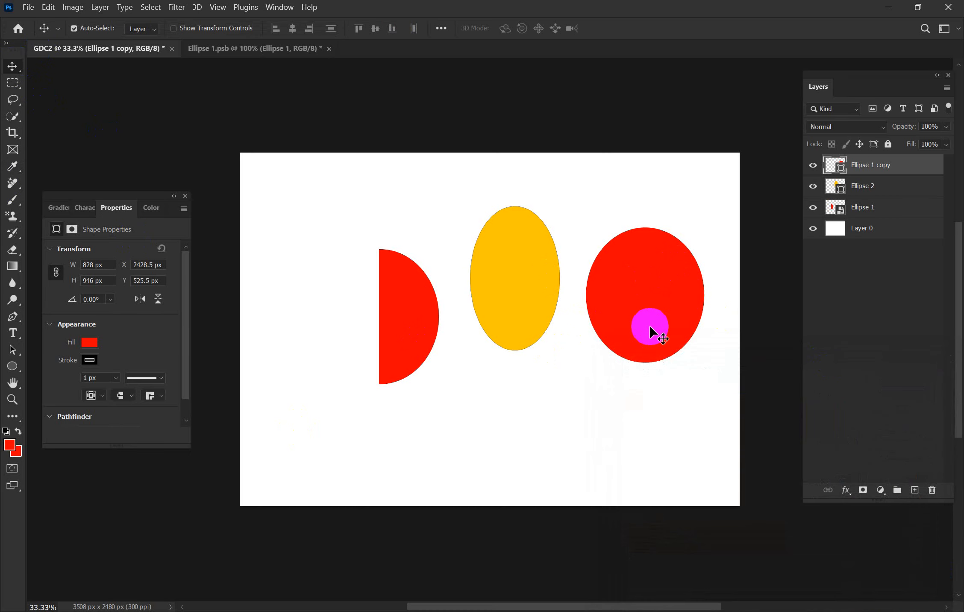
key("ctrl")
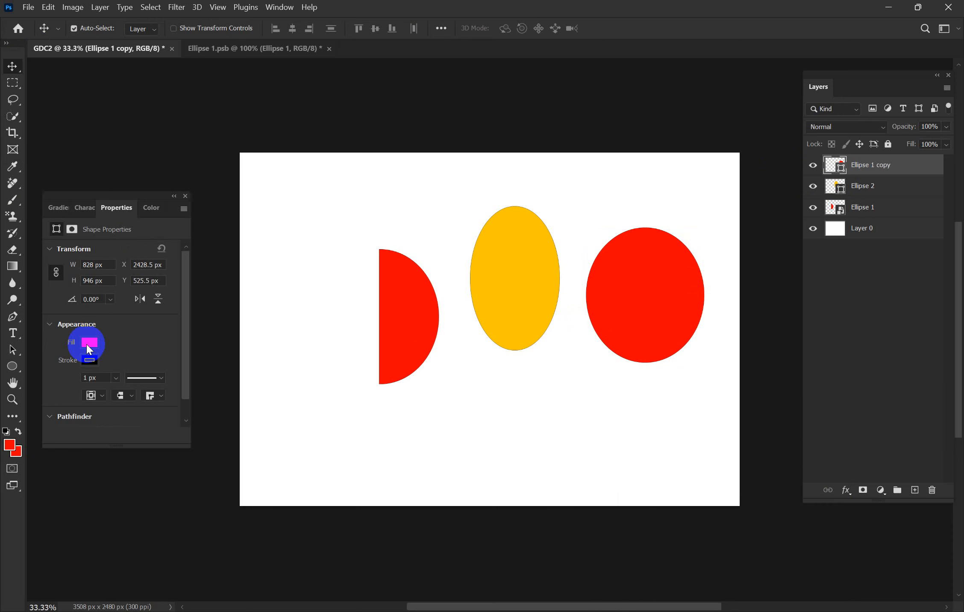
left_click(87, 343)
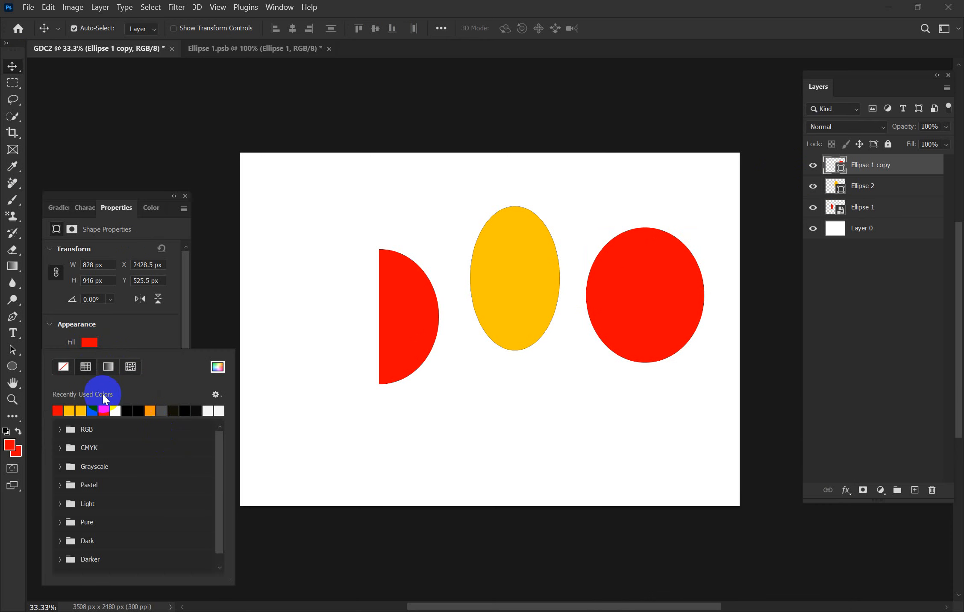
left_click(218, 367)
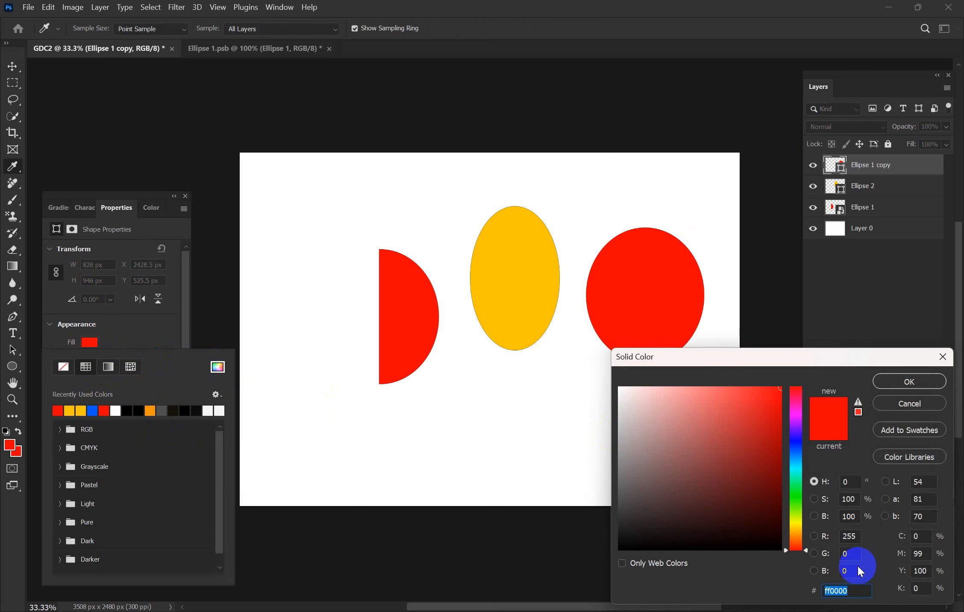
left_click(844, 592)
type("ffc600")
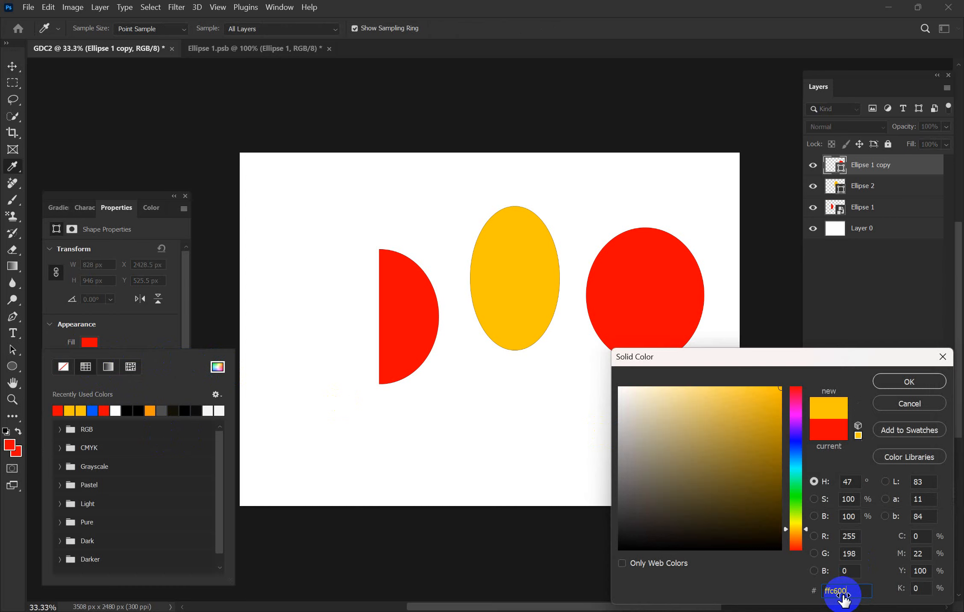
key("Return")
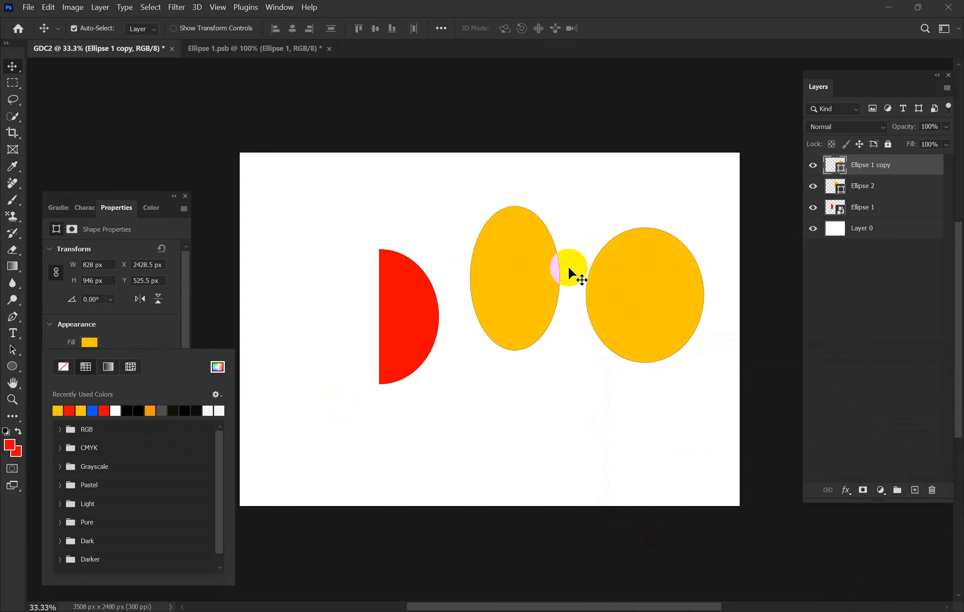
left_click_drag(637, 303, 618, 333)
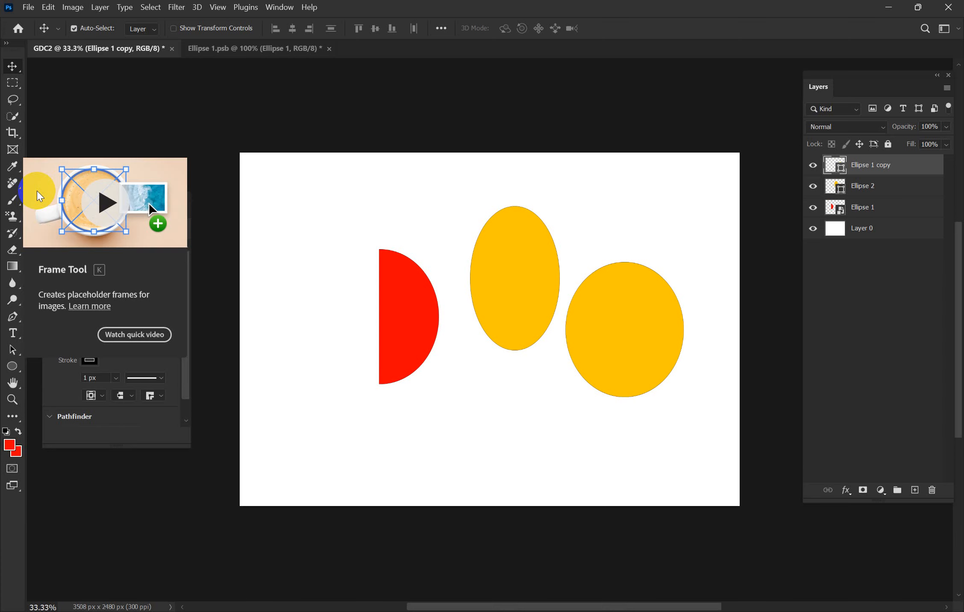
left_click(18, 181)
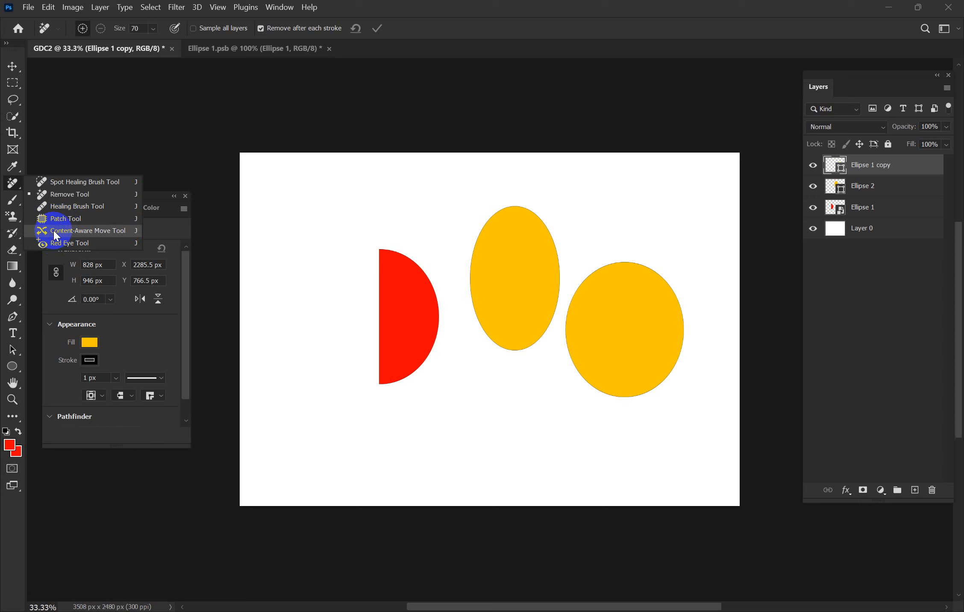
left_click(12, 207)
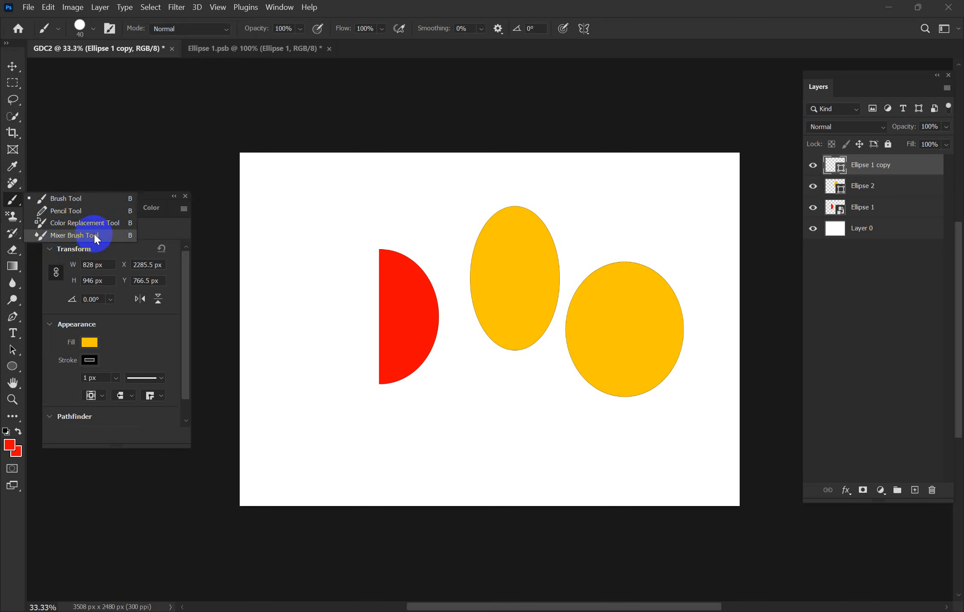
left_click(12, 216)
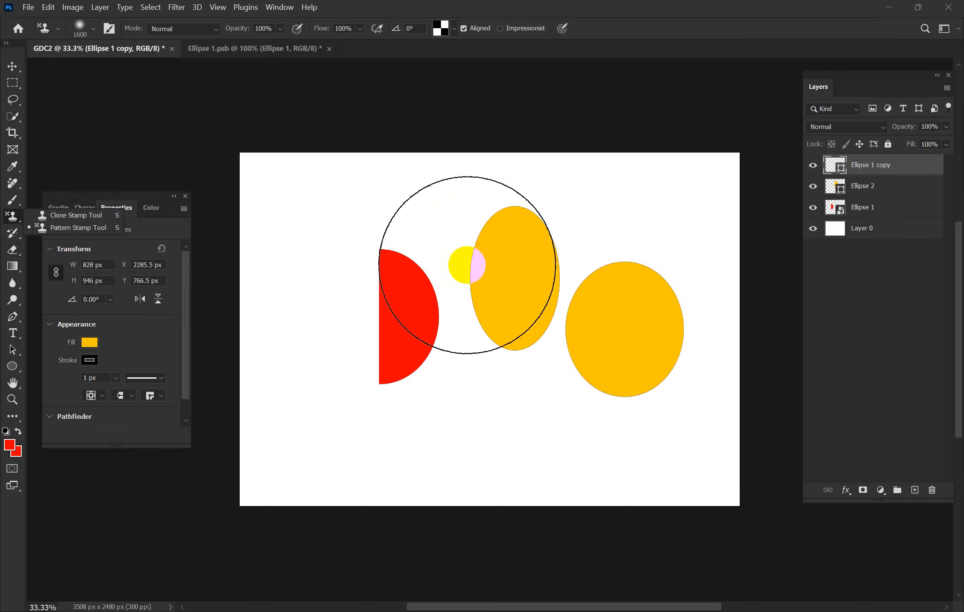
left_click(12, 216)
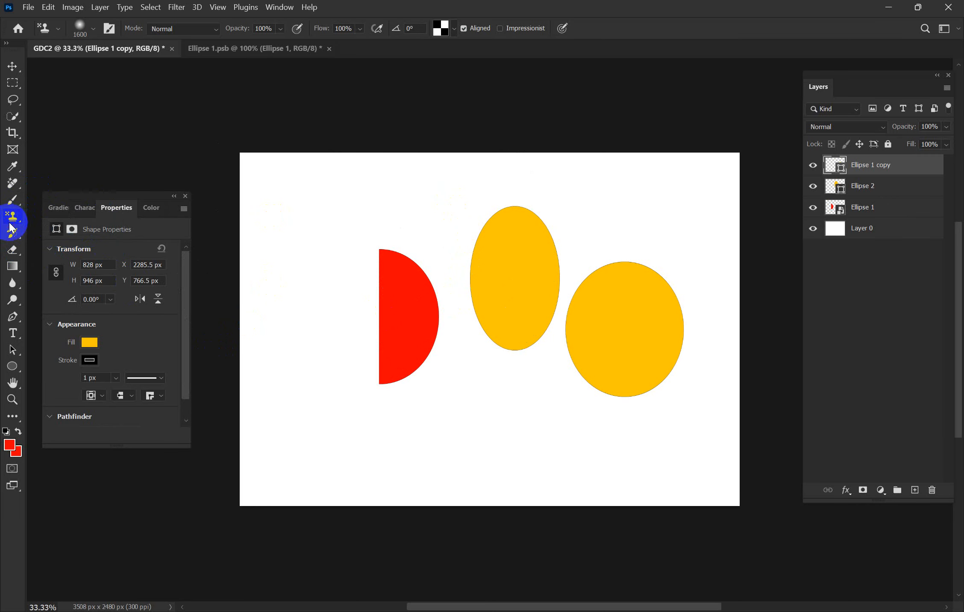
left_click(14, 239)
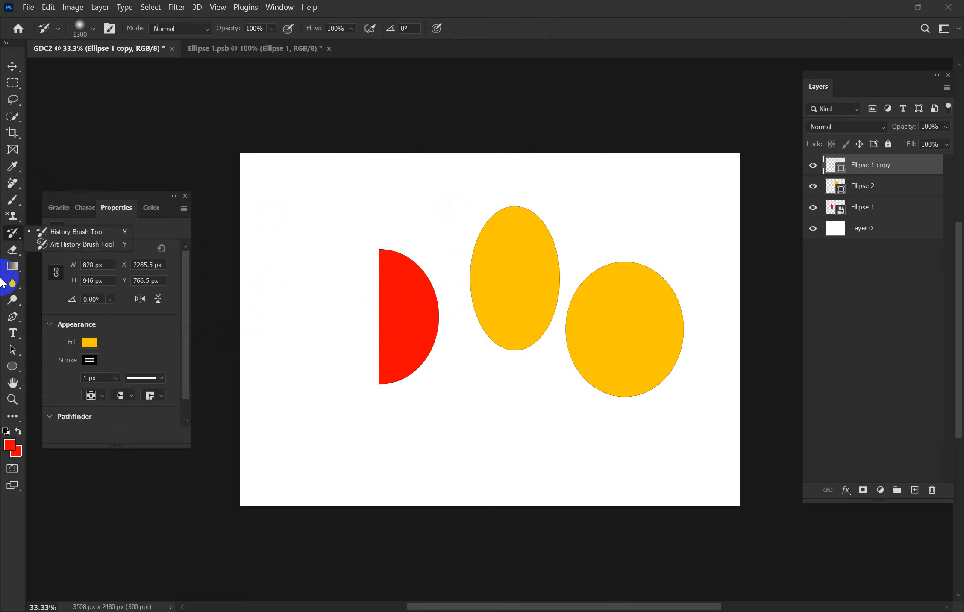
Step: Use the Eraser tool on the canvas with Ellipse 1 copy active and rasterize that shape layer
left_click(13, 250)
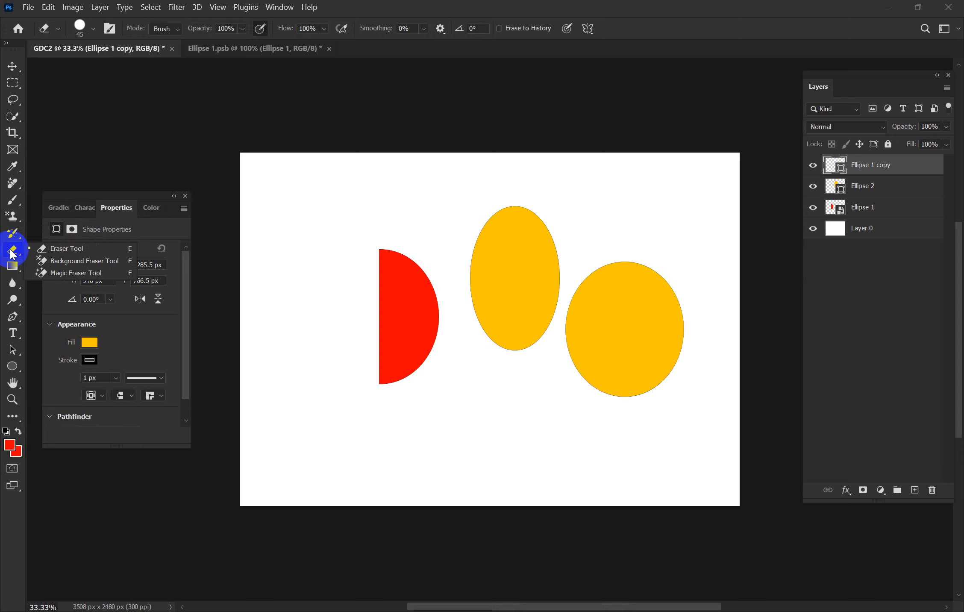
mouse_move(12, 254)
left_mouse_down()
mouse_move(65, 256)
mouse_move(43, 250)
left_mouse_up()
left_click(415, 295)
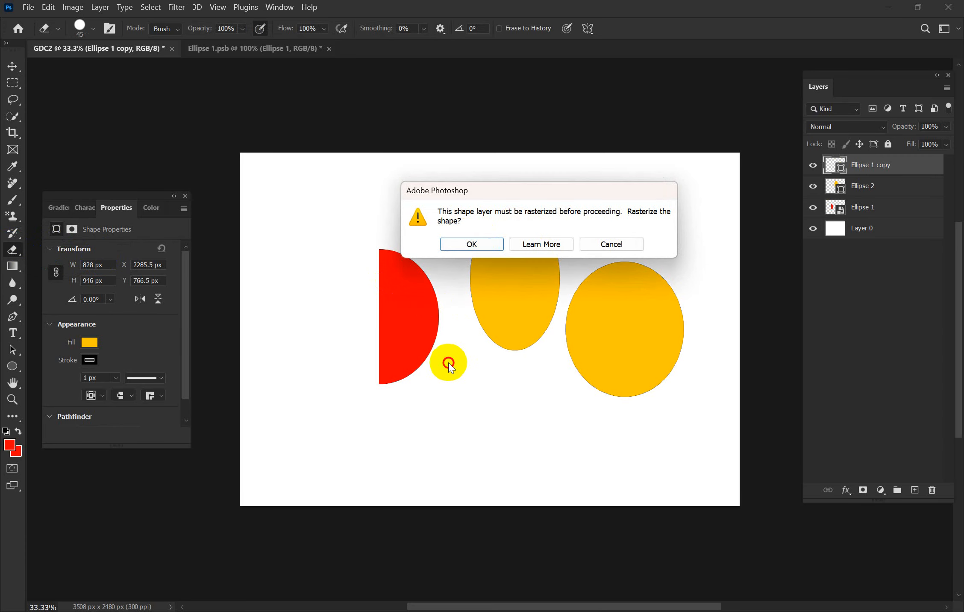
left_click(471, 243)
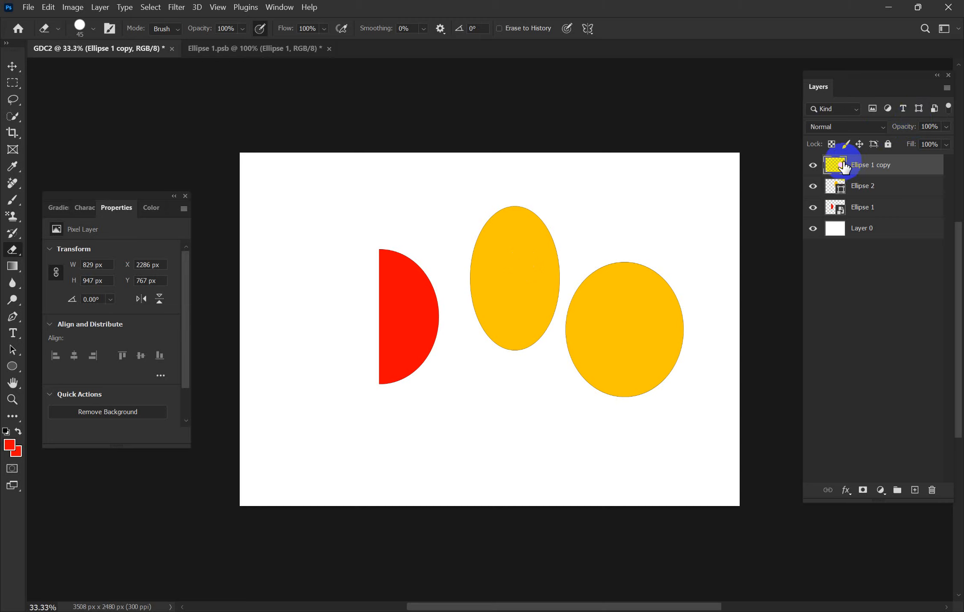
Step: Check the Ellipse 1 copy layer by toggling its visibility, and rasterize the Ellipse 1 smart object through the Eraser tool
left_click(818, 170)
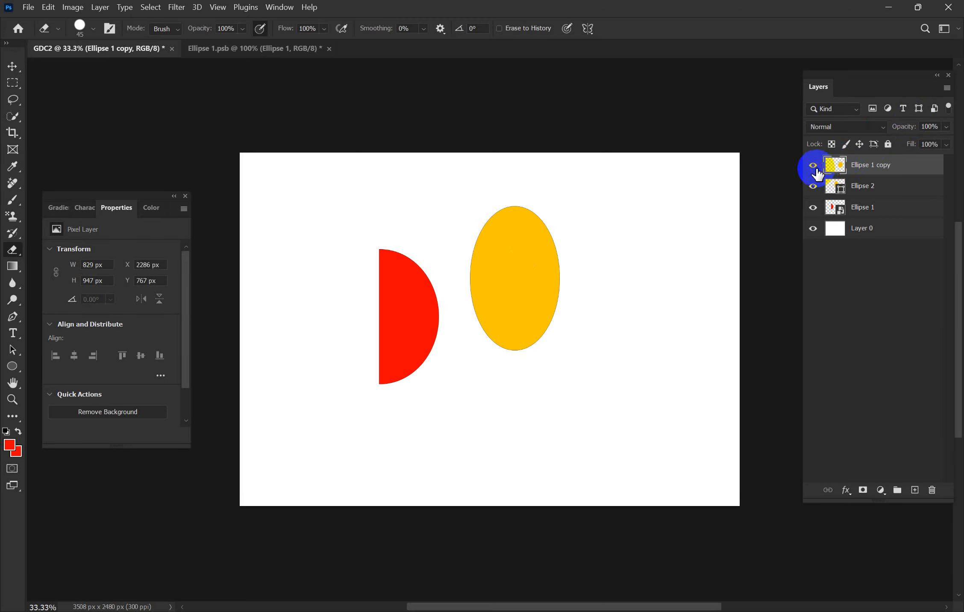
left_click(814, 165)
left_click(828, 208)
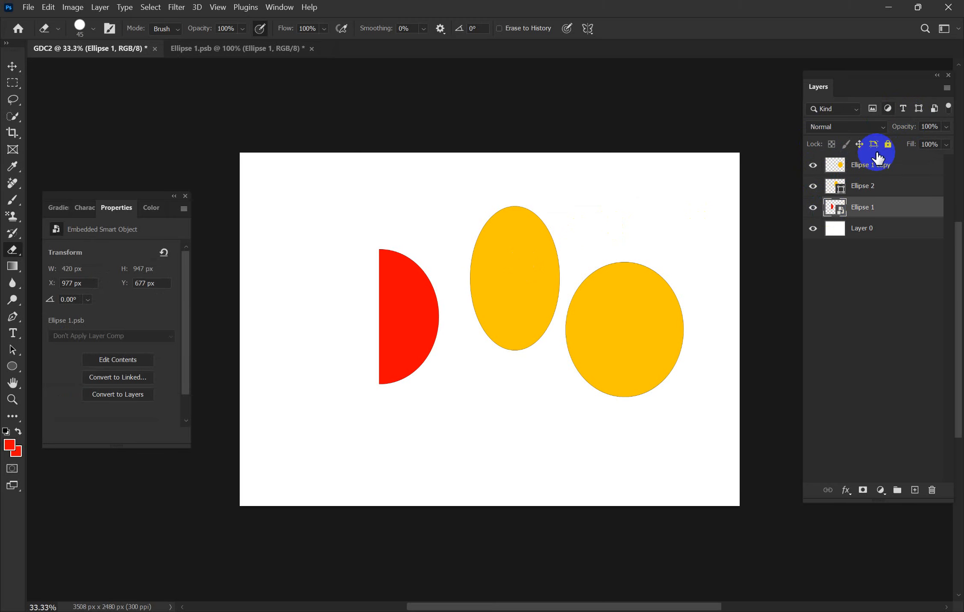
left_click(578, 336)
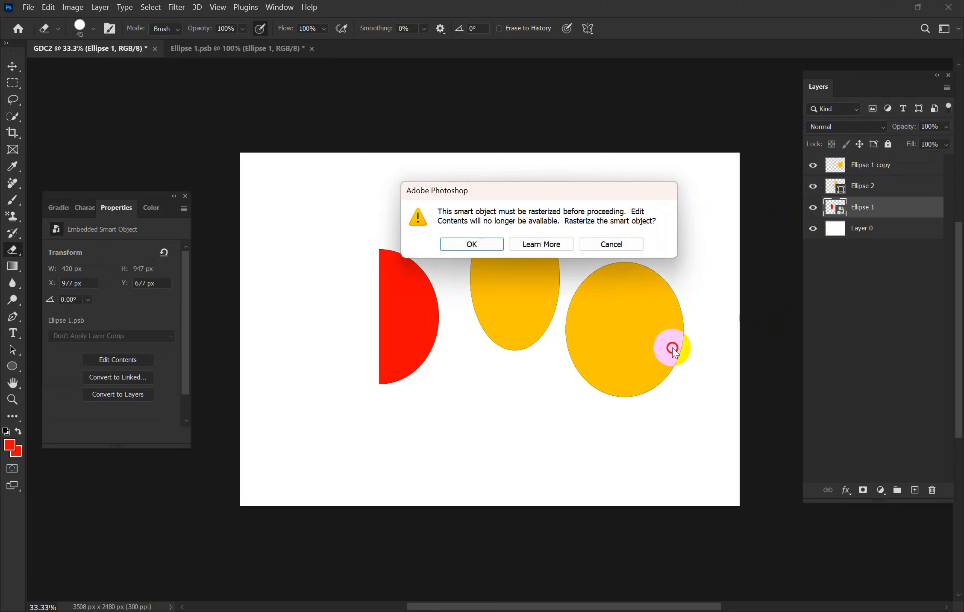
left_click(475, 242)
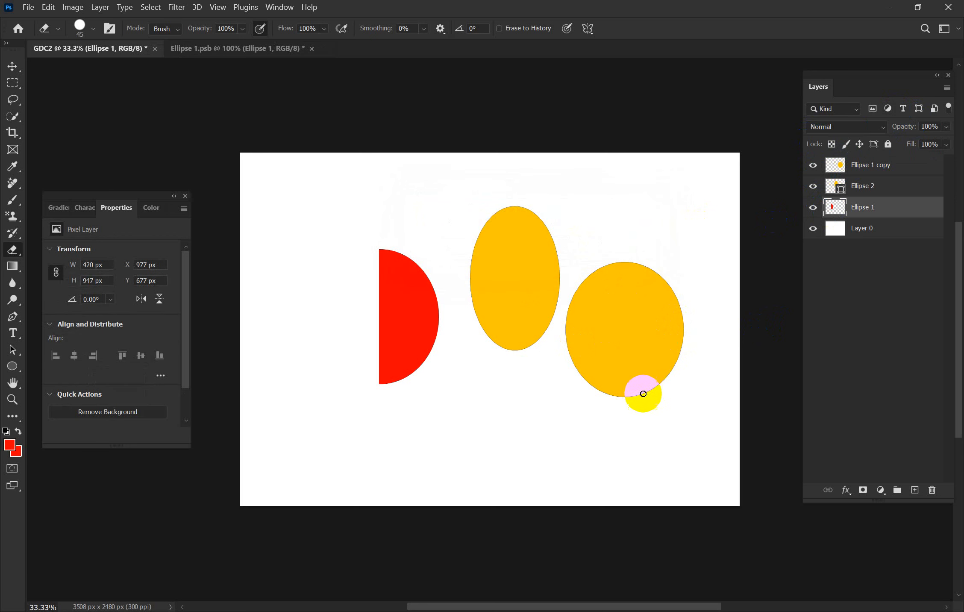
Step: Try erasing freehand strokes across the round yellow ellipse on the Ellipse 1 copy layer, and undo the strokes
left_click(869, 171)
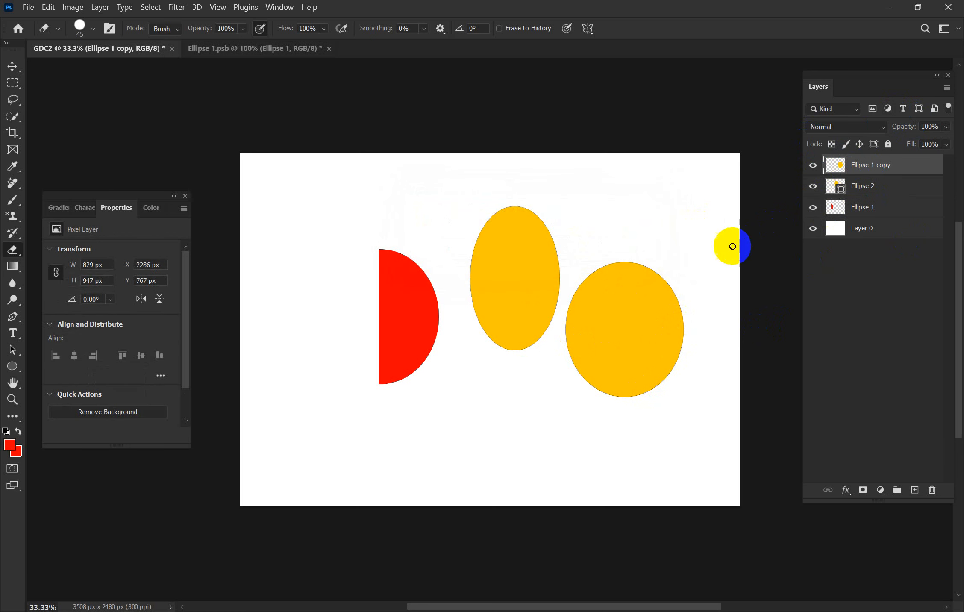
mouse_move(684, 295)
left_mouse_down()
mouse_move(609, 360)
mouse_move(628, 338)
mouse_move(577, 367)
left_mouse_up()
mouse_move(639, 224)
left_mouse_down()
mouse_move(702, 358)
mouse_move(611, 285)
mouse_move(634, 404)
mouse_move(609, 379)
mouse_move(656, 246)
mouse_move(641, 323)
mouse_move(623, 352)
mouse_move(592, 314)
left_mouse_up()
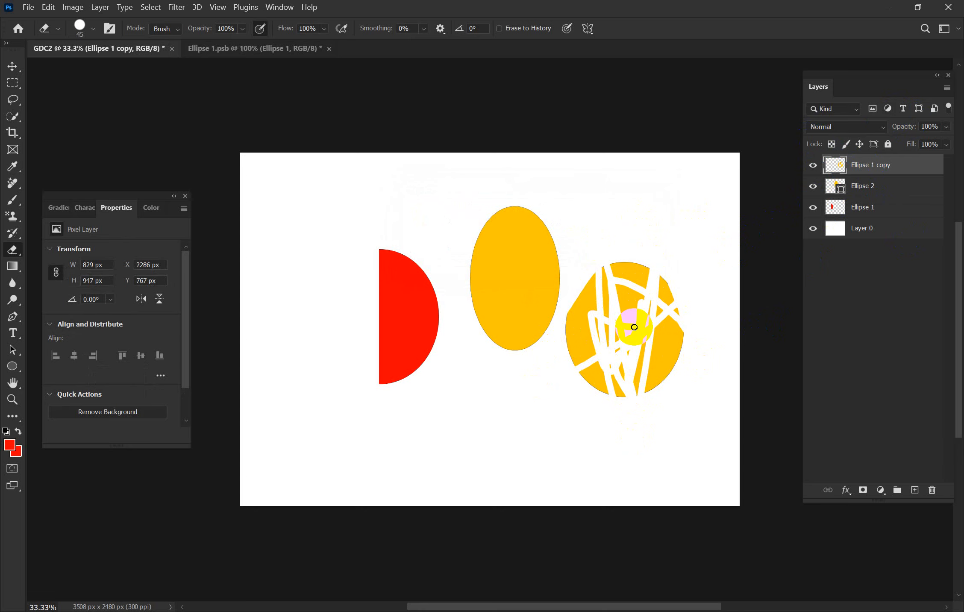
key("ctrl+z")
key("ctrl+z")
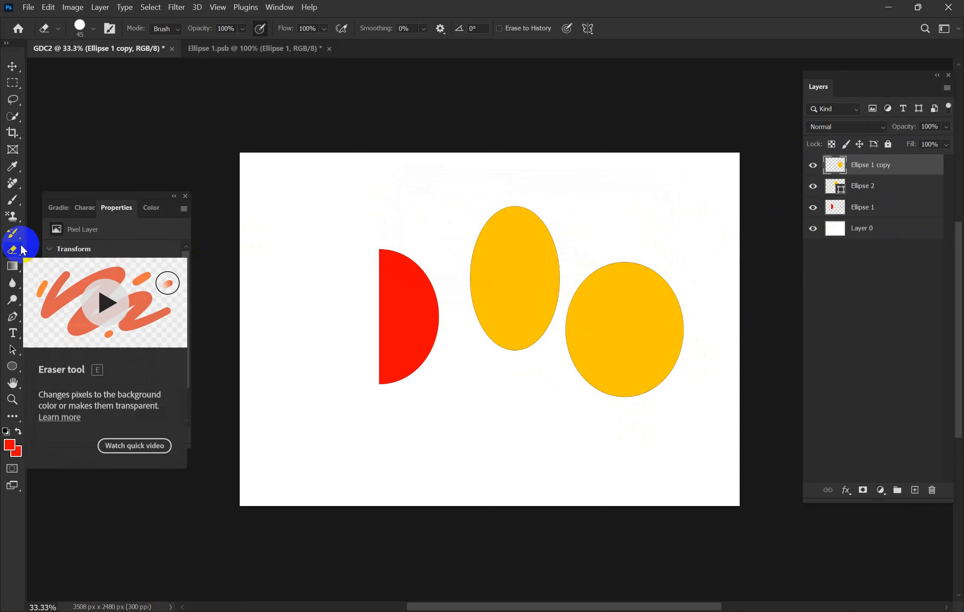
Step: Apply black-to-transparent linear gradients diagonally on the Ellipse 1 copy layer, first a short one, then one spanning most of the canvas
mouse_move(21, 246)
left_mouse_down()
mouse_move(50, 273)
mouse_move(12, 251)
mouse_move(14, 266)
mouse_move(43, 264)
left_mouse_up()
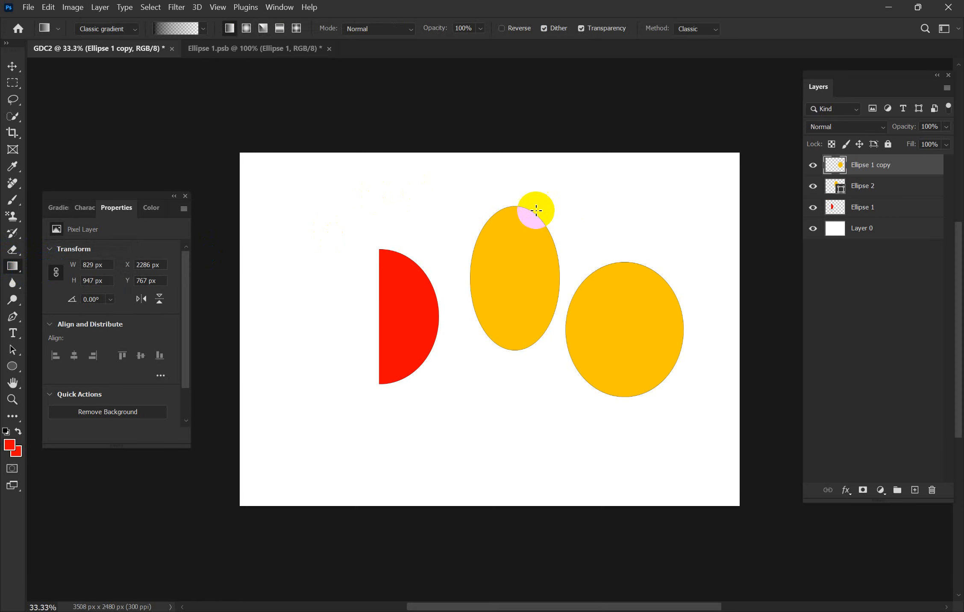
left_click_drag(356, 203, 396, 230)
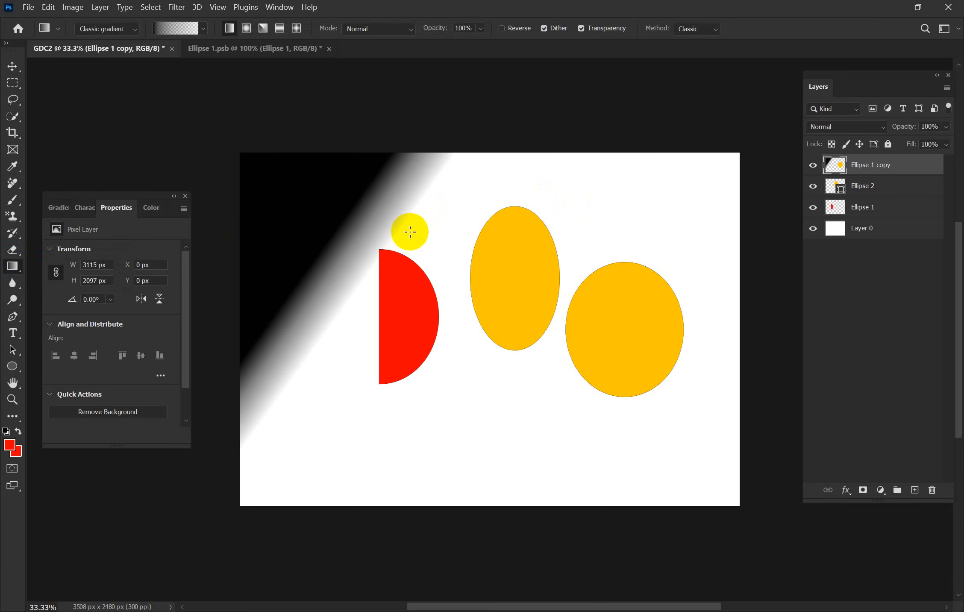
left_click_drag(349, 193, 693, 424)
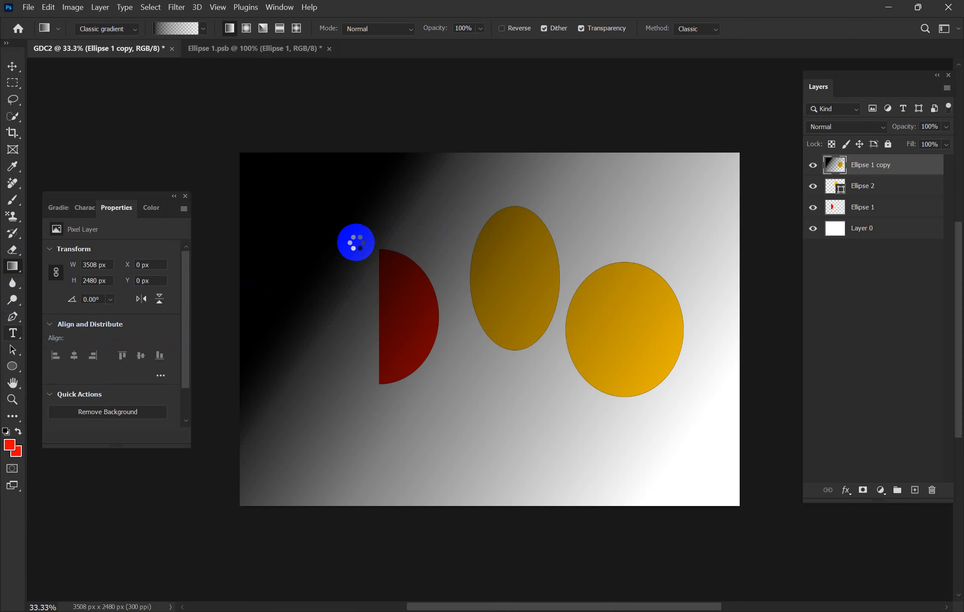
Step: Add the point text dsifjsdfsdkf in 36 pt SutonnyMJ above the red half ellipse with the Type tool
key("t")
left_click(354, 223)
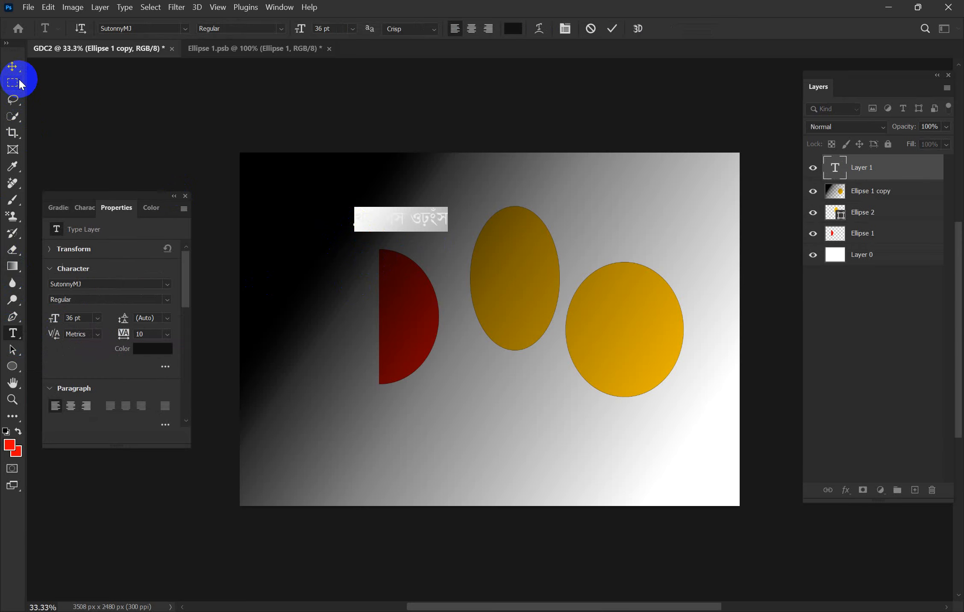
type("dkfjsdfsdkf")
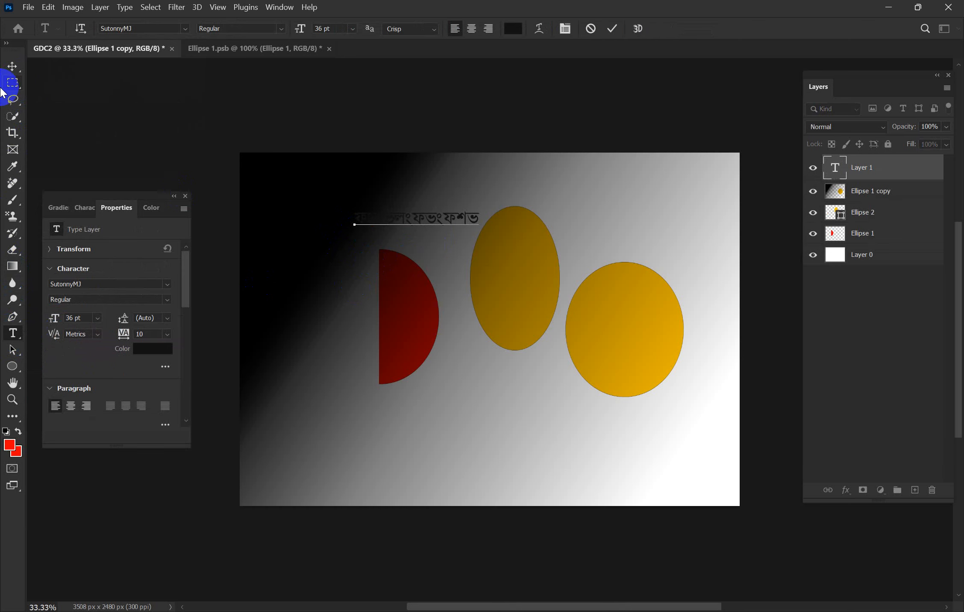
left_click(13, 66)
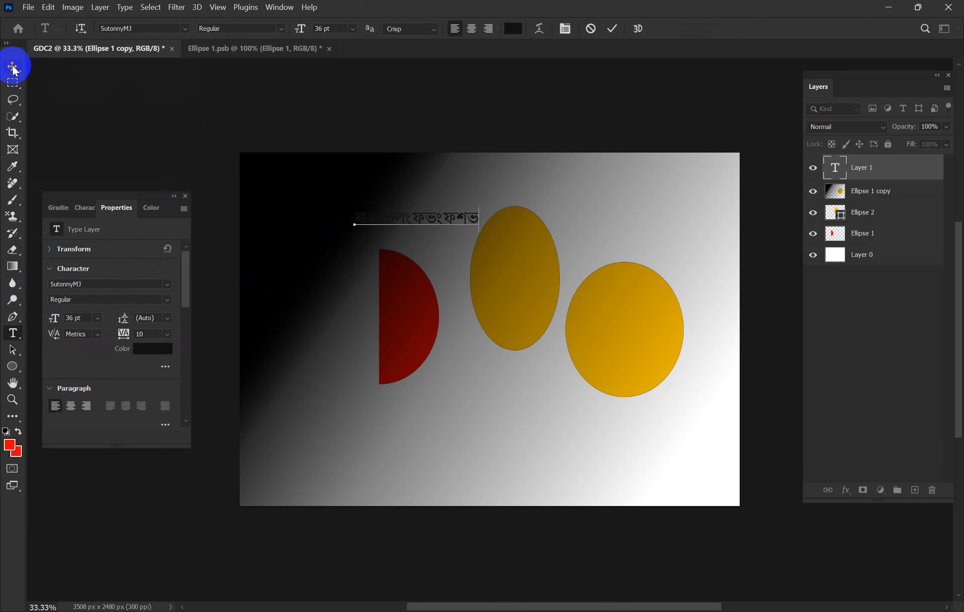
Step: Set the text color to white, ffffff
left_click(157, 353)
left_click_drag(638, 418, 597, 349)
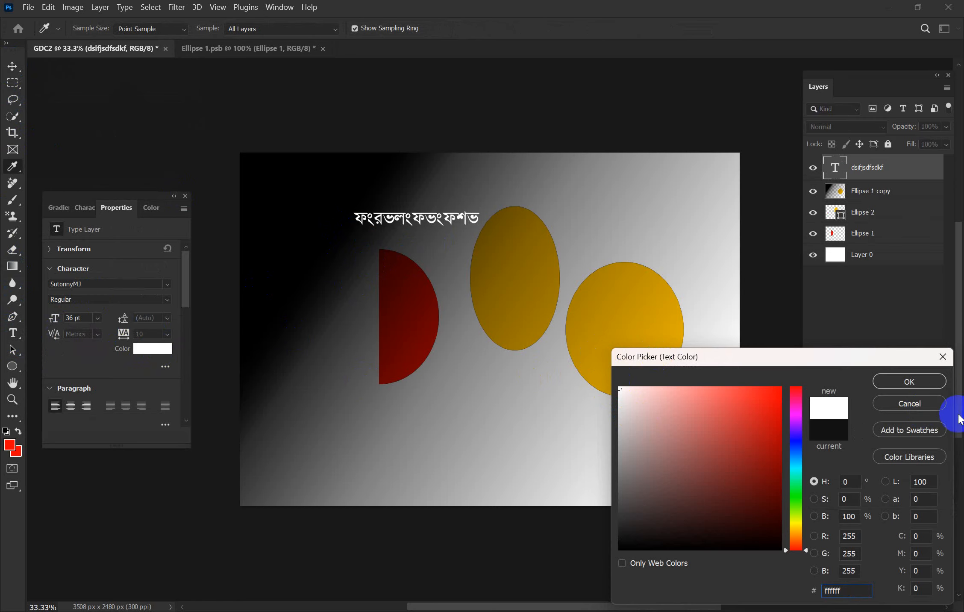
left_click(907, 381)
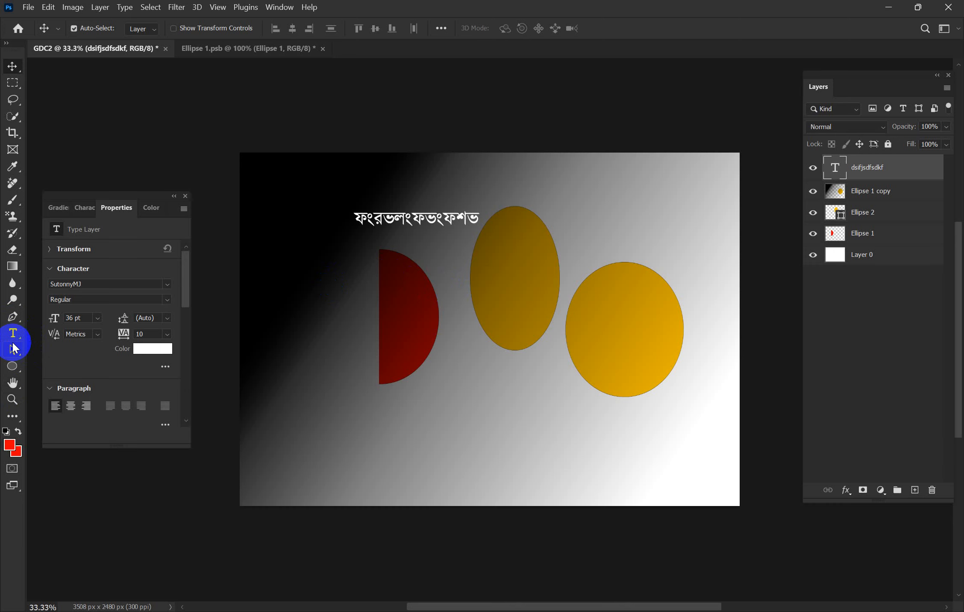
left_click(18, 315)
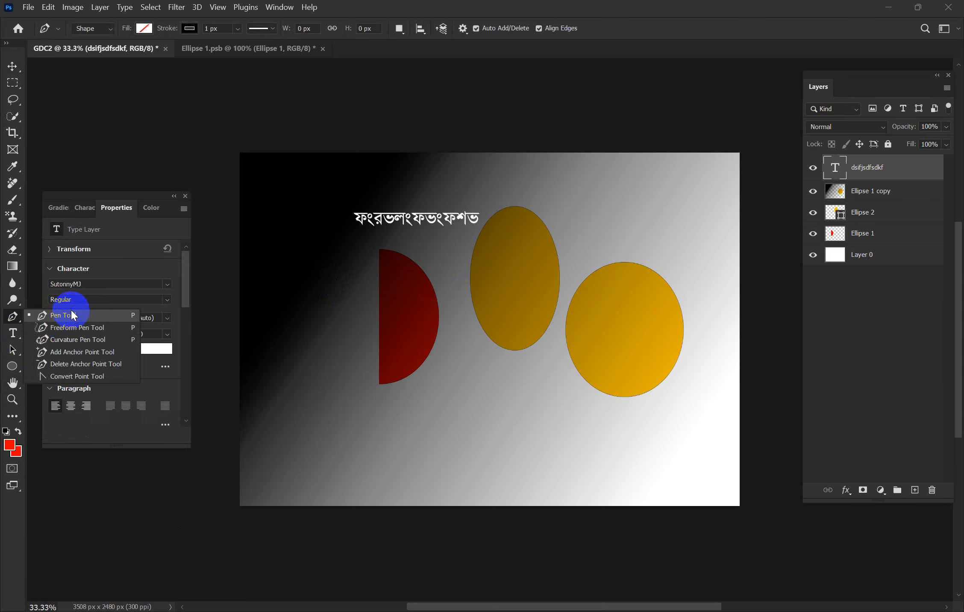
left_click(14, 334)
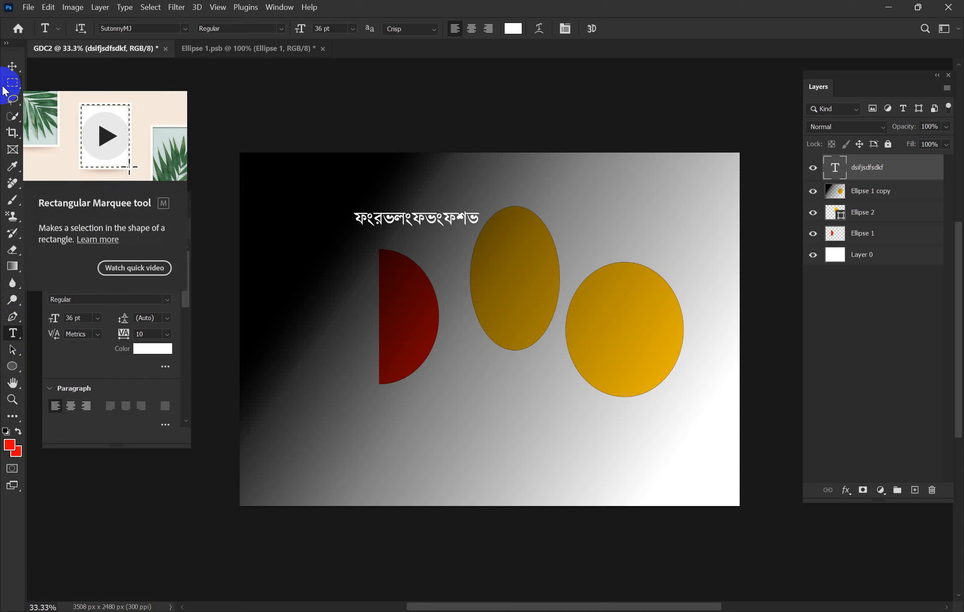
Step: Try moving the gradient-covered Ellipse 1 copy layer down and to the right twice, undoing each move
left_click(8, 70)
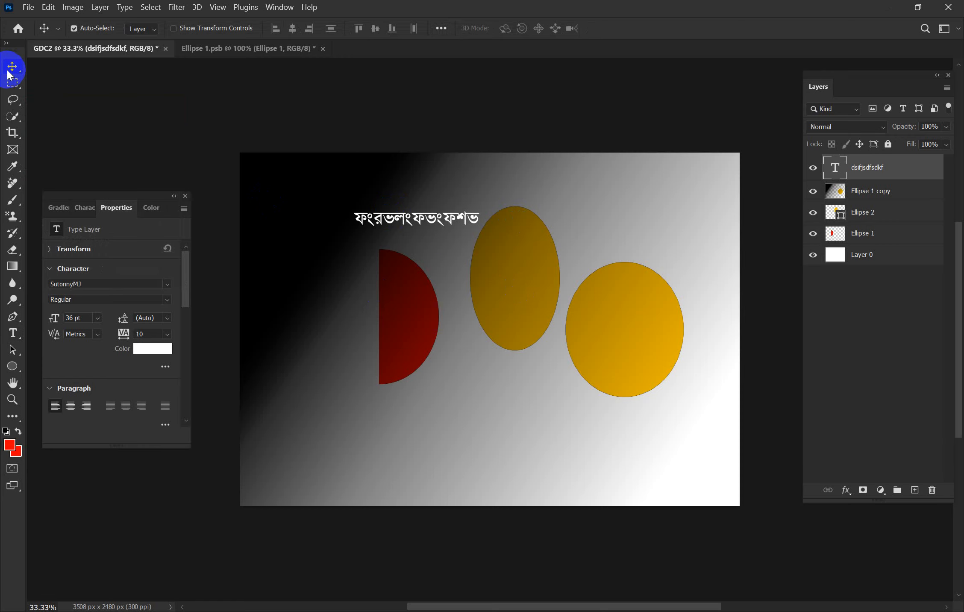
left_click_drag(322, 168, 441, 234)
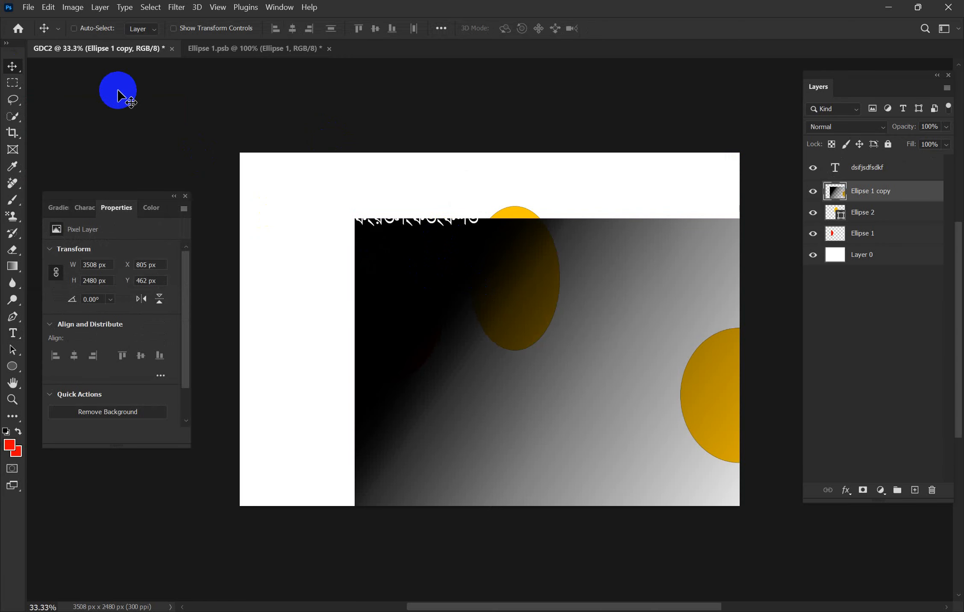
key("ctrl+z")
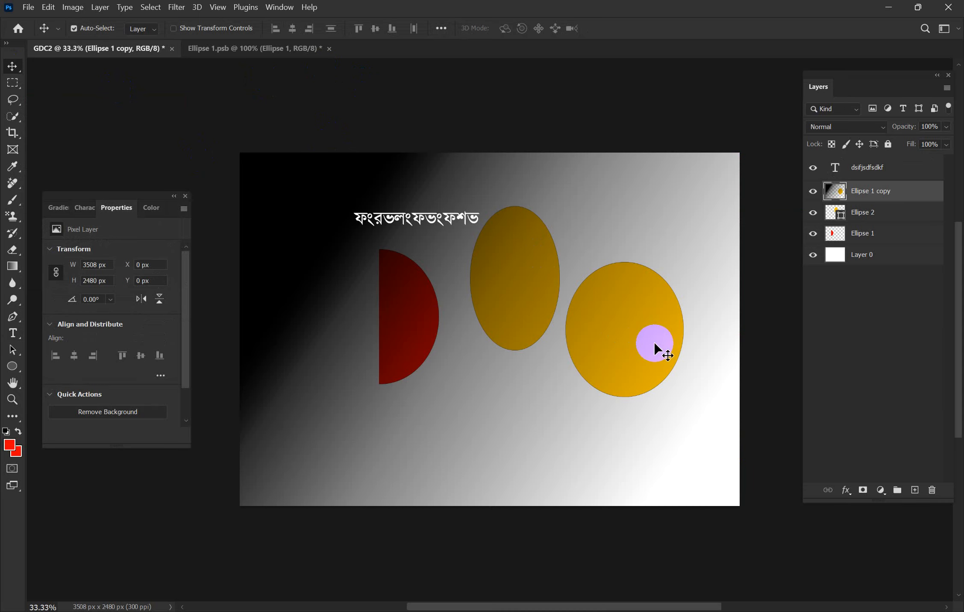
left_click_drag(655, 344, 797, 452)
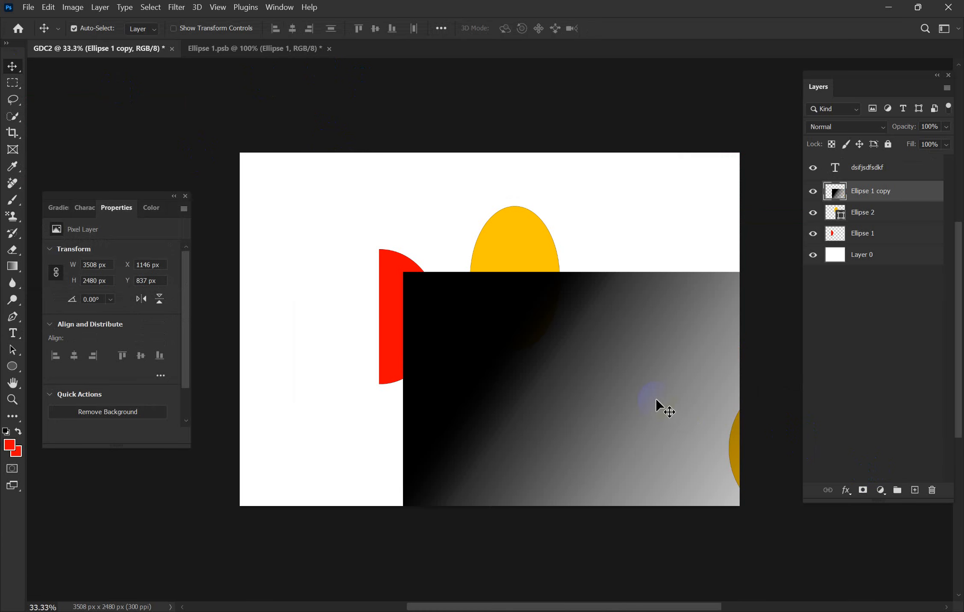
key("ctrl+z")
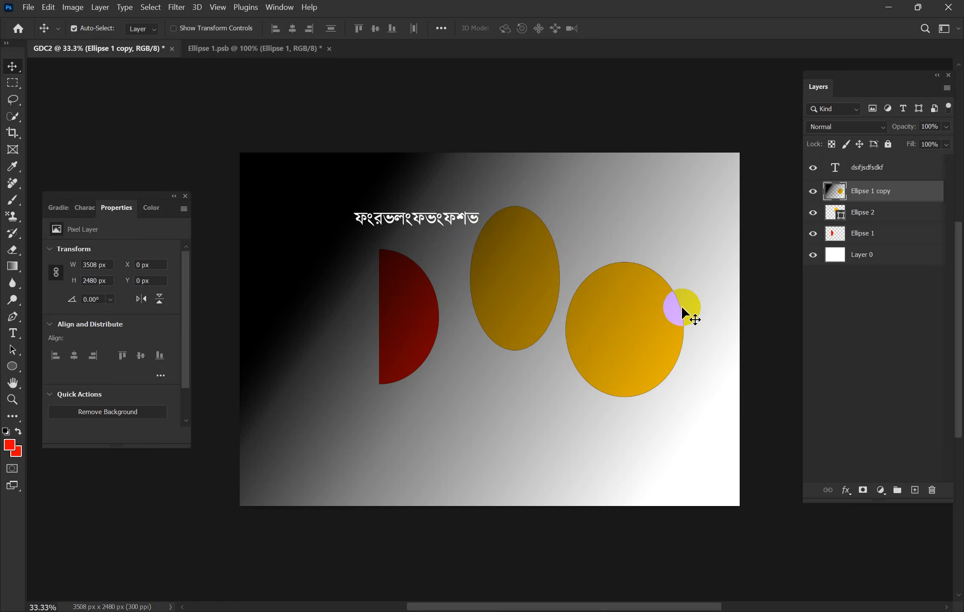
Step: Delete the Ellipse 1 layer containing the red half ellipse
left_click(850, 242)
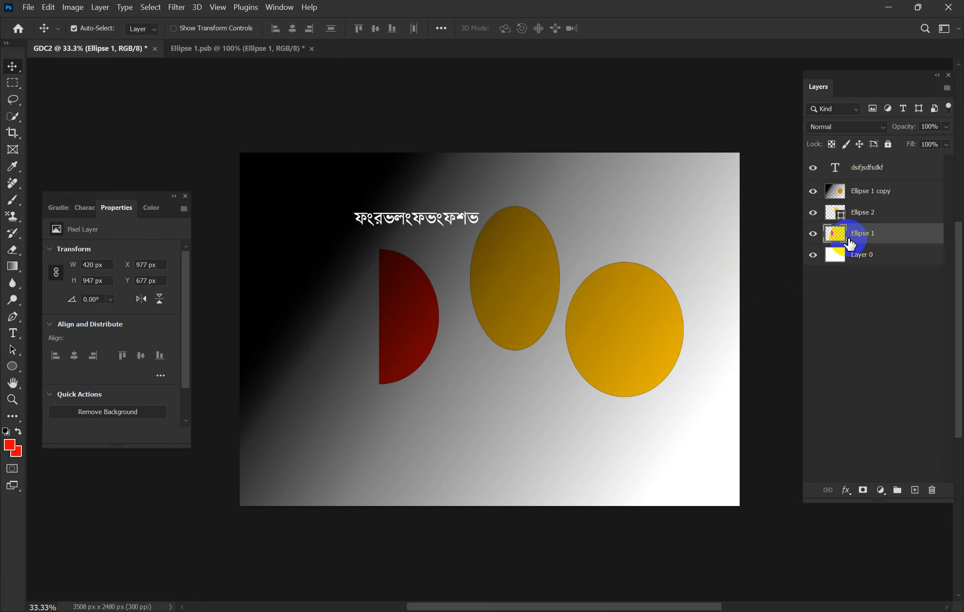
key("Delete")
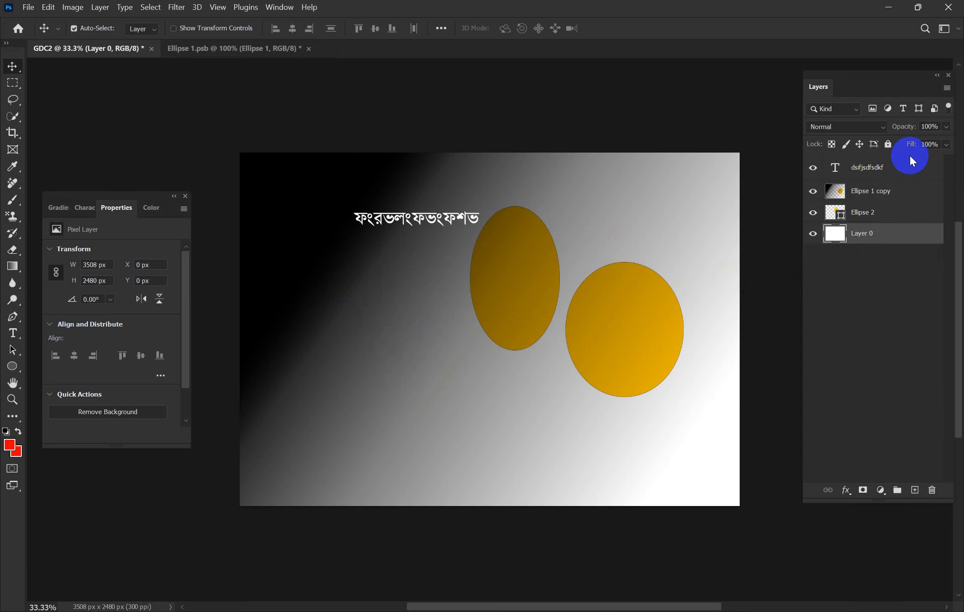
Step: Hide the Ellipse 1 copy layer to view the artwork beneath the gradient, and show it again
left_click(863, 191)
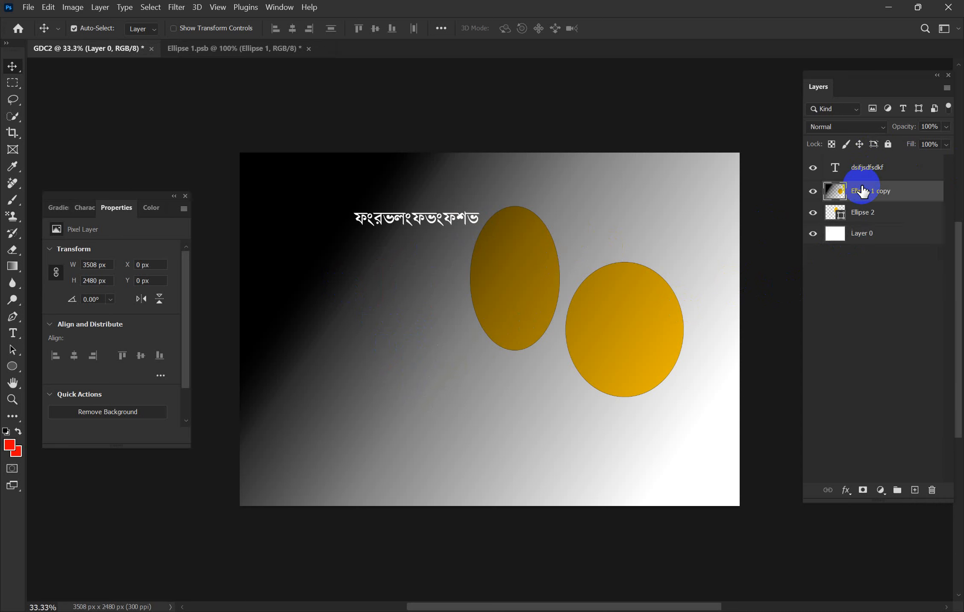
left_click(814, 191)
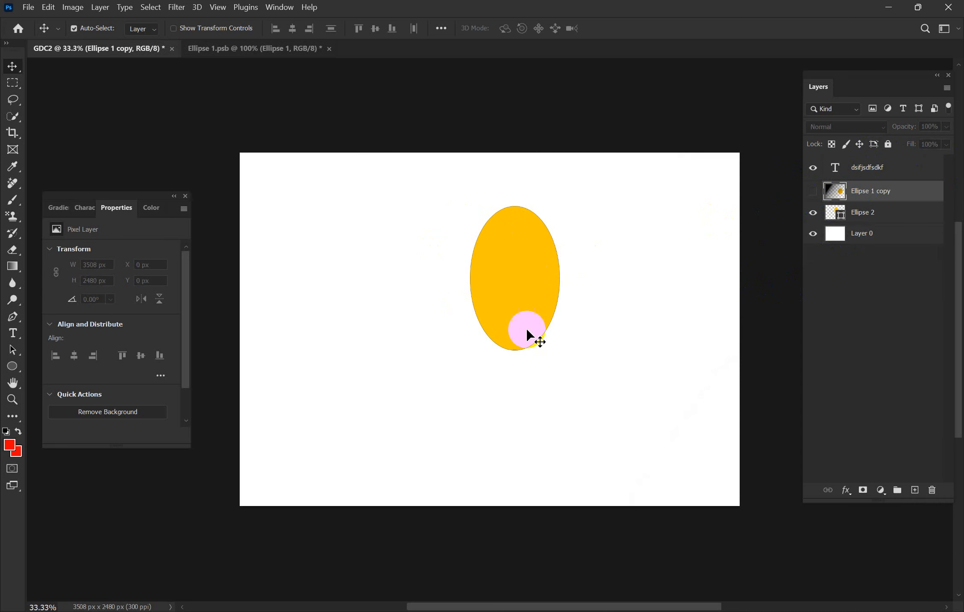
left_click_drag(511, 286, 556, 334)
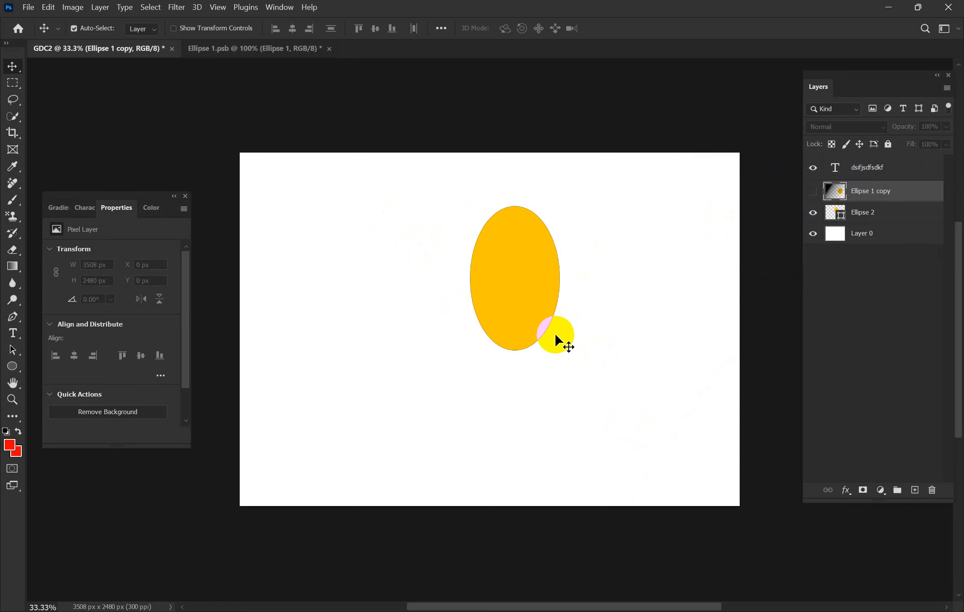
left_click(812, 192)
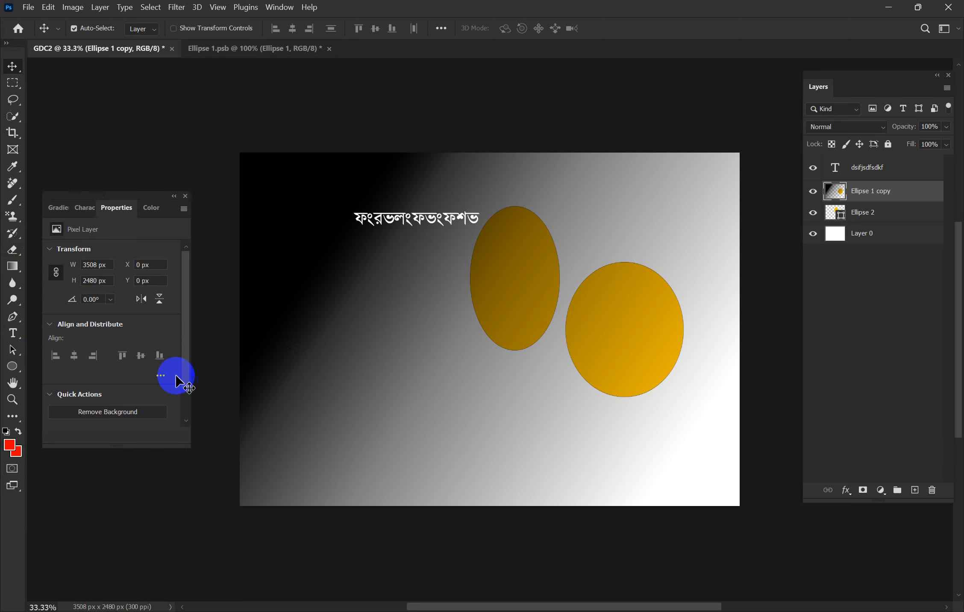
Step: Draw a closed six-point Pen tool shape about 737 by 722 px over the lower left part of the round yellow ellipse
left_click(13, 319)
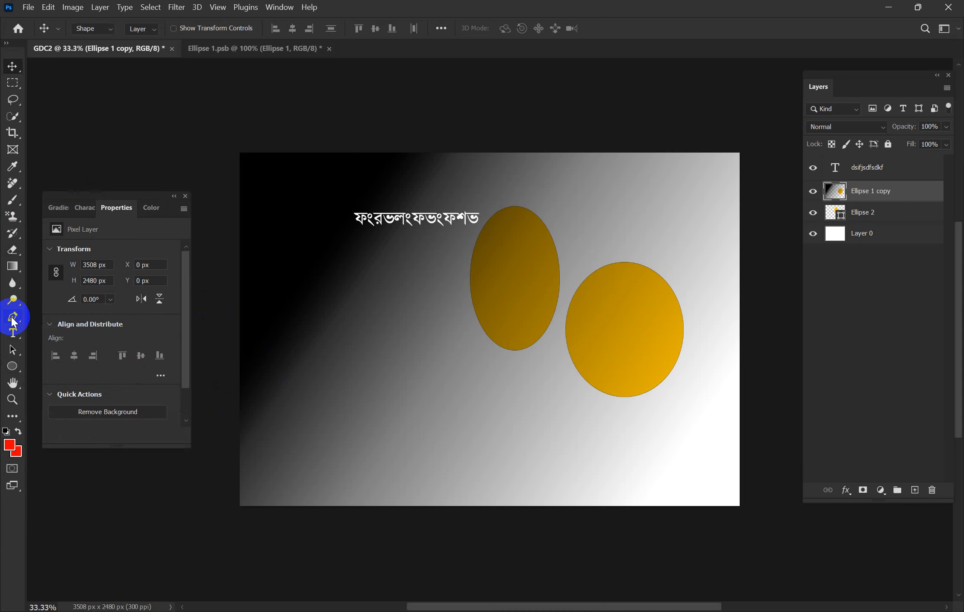
left_click(58, 315)
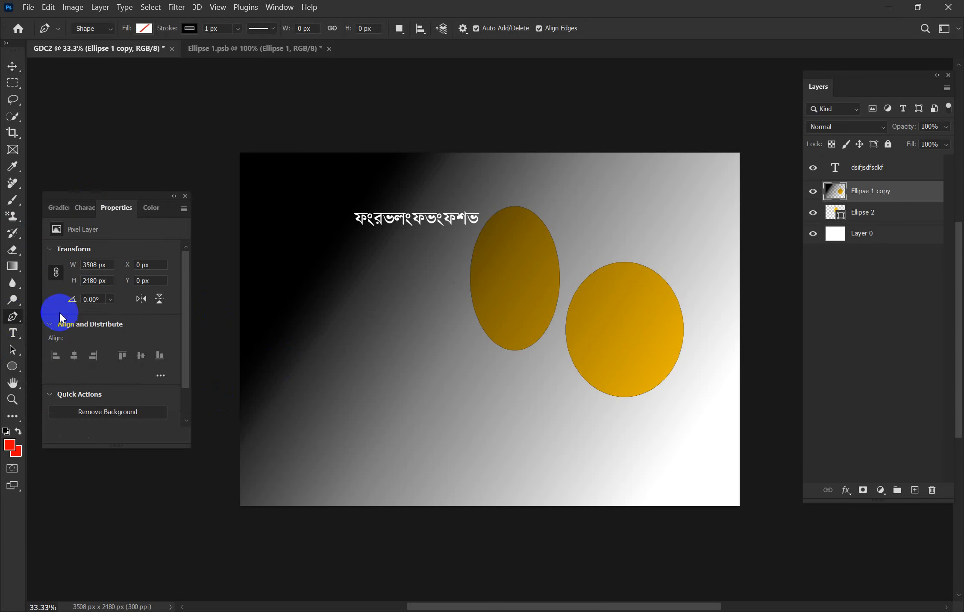
left_click(568, 350)
left_click(637, 312)
left_click(659, 374)
left_click(610, 415)
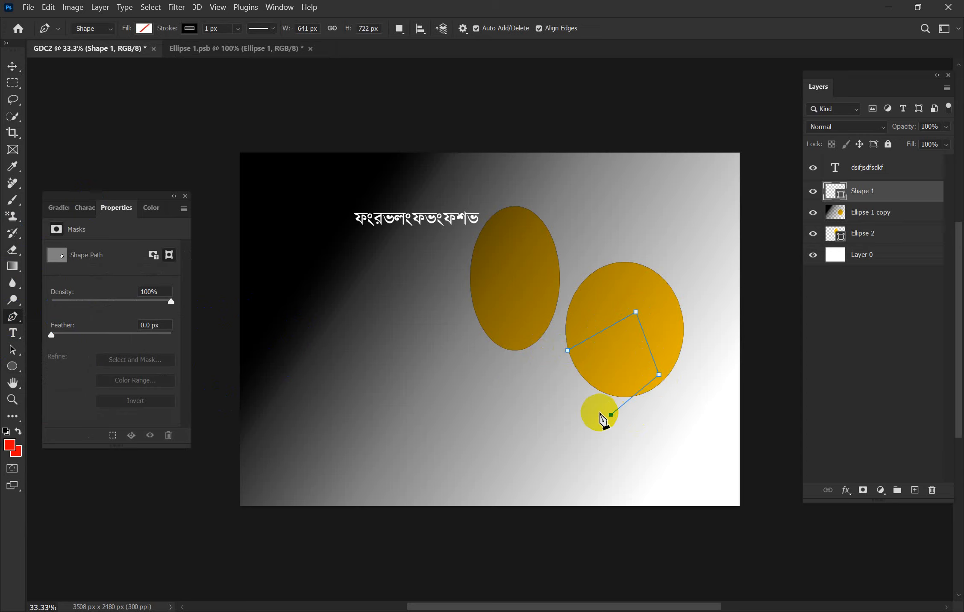
left_click(576, 394)
left_click(554, 377)
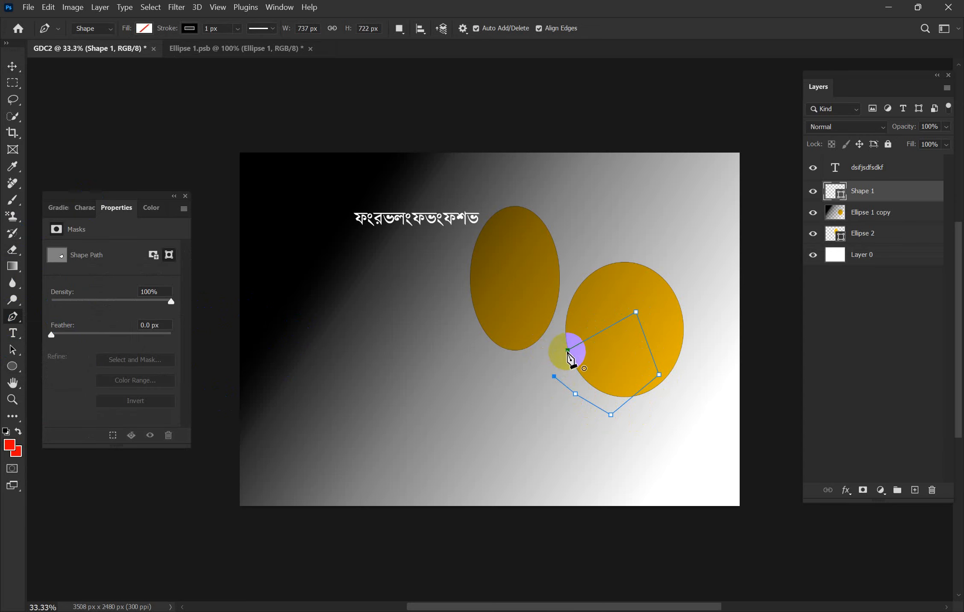
left_click(567, 351)
left_click(13, 67)
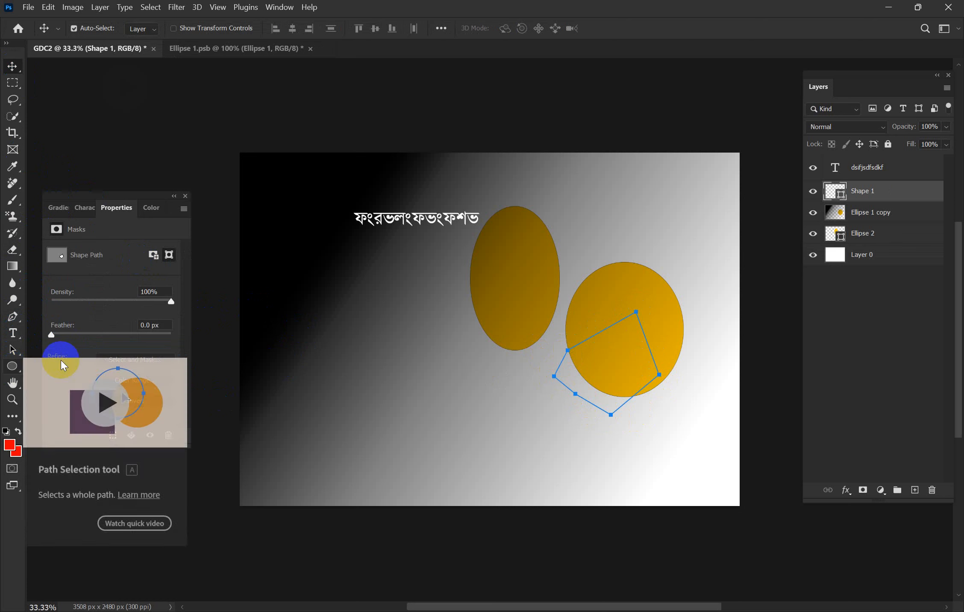
Step: Open the solid fill color of the Shape 1 layer and accept 005aff
double_click(834, 194)
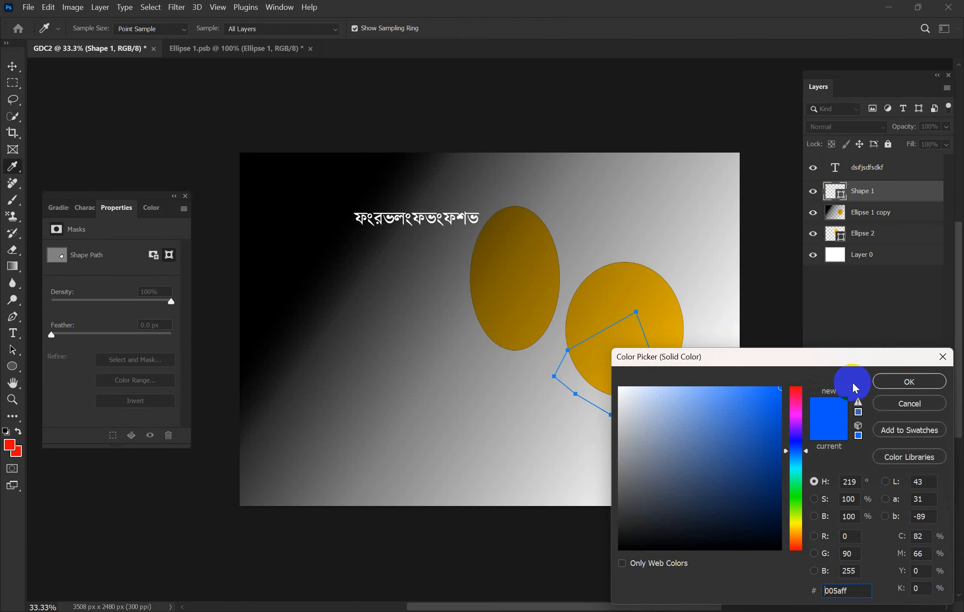
left_click(896, 389)
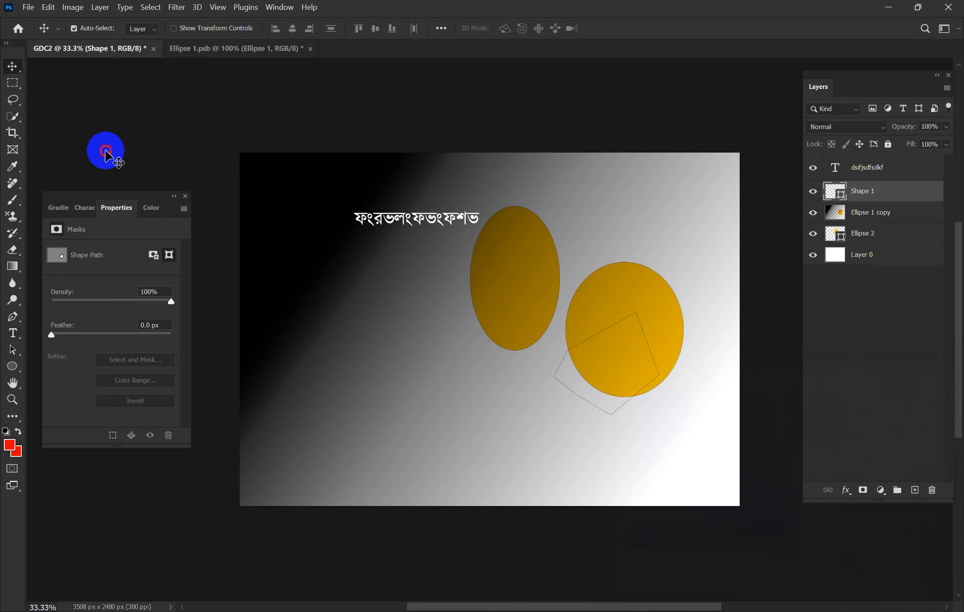
Step: Look through the Character, Gradients, Properties and Color settings with the Shape 1 layer selected
left_click(106, 150)
left_click(865, 191)
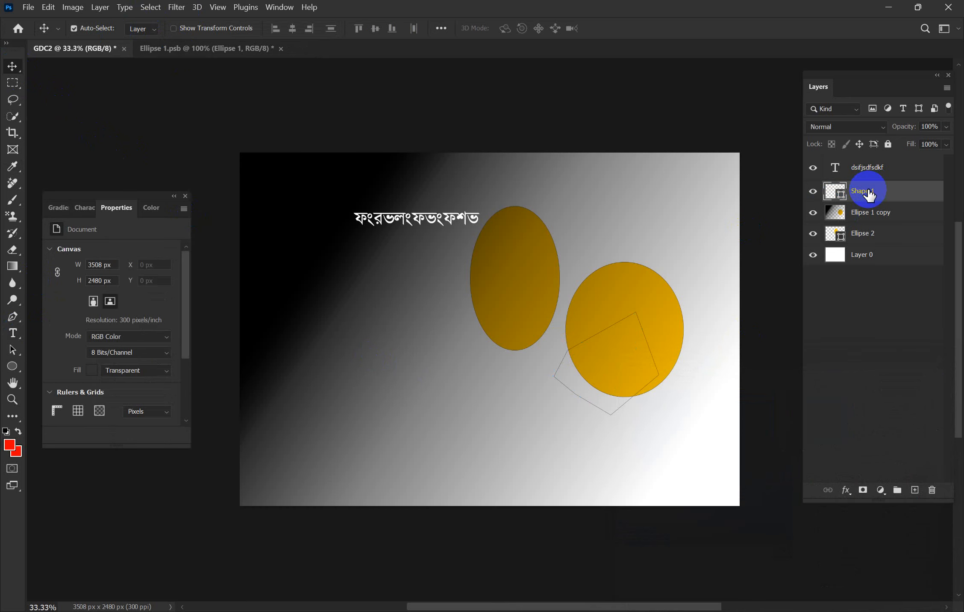
left_click(88, 207)
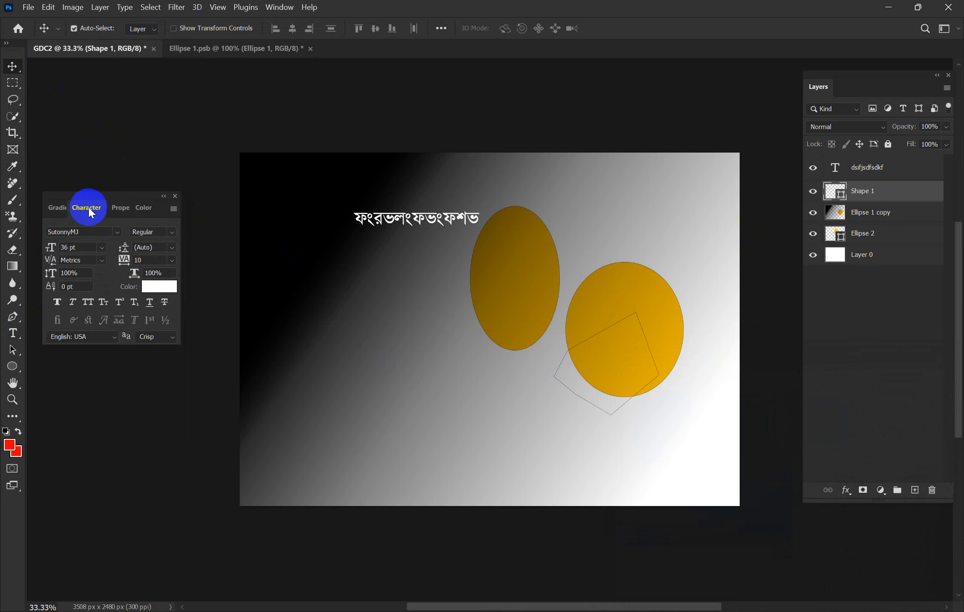
left_click(60, 208)
left_click(128, 208)
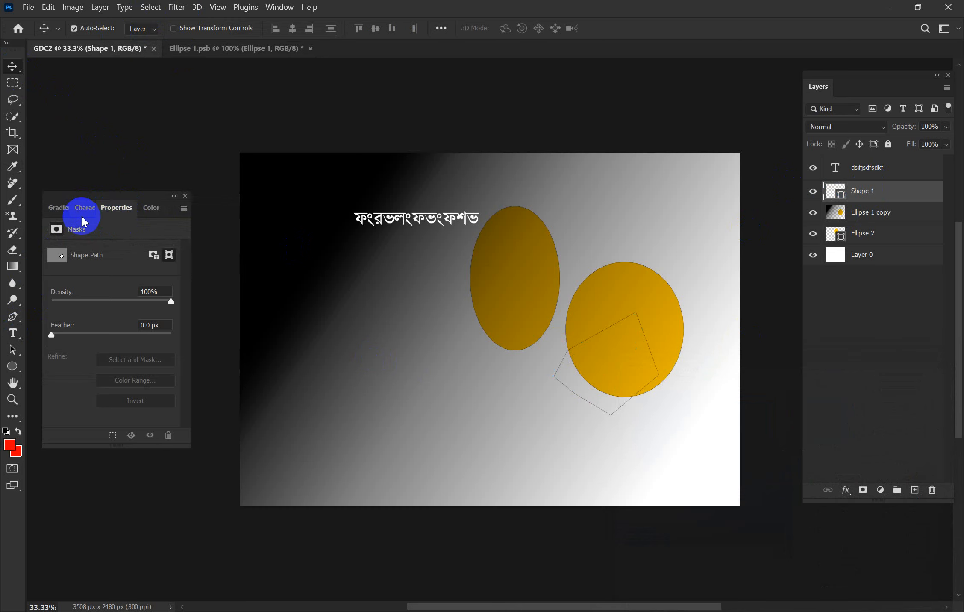
left_click(150, 210)
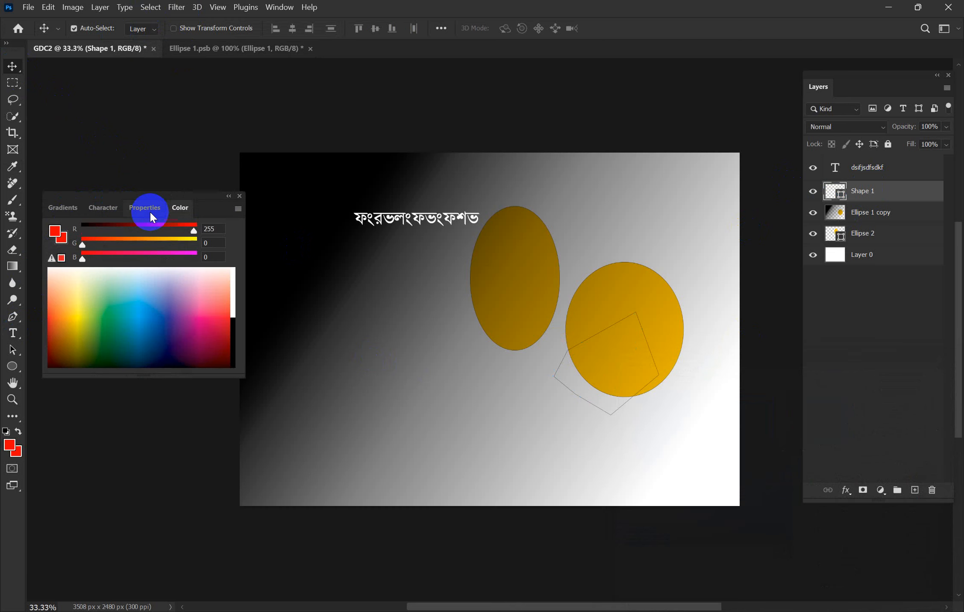
Step: Change the background color to orange by setting its green value to 157
left_click(134, 213)
left_click(153, 209)
left_click(149, 245)
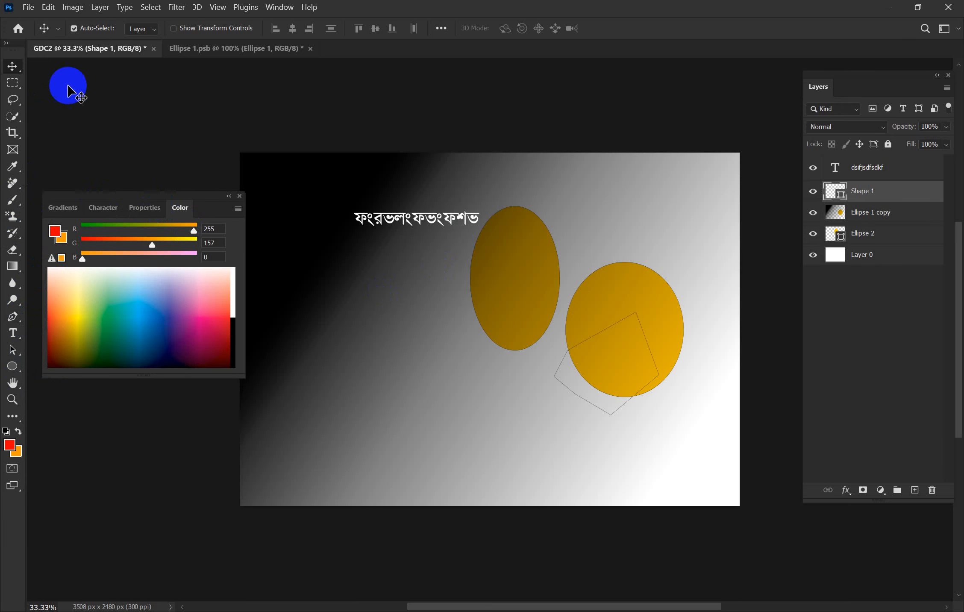
Step: Add a new empty layer above Shape 1 and make it the active layer
left_click(143, 30)
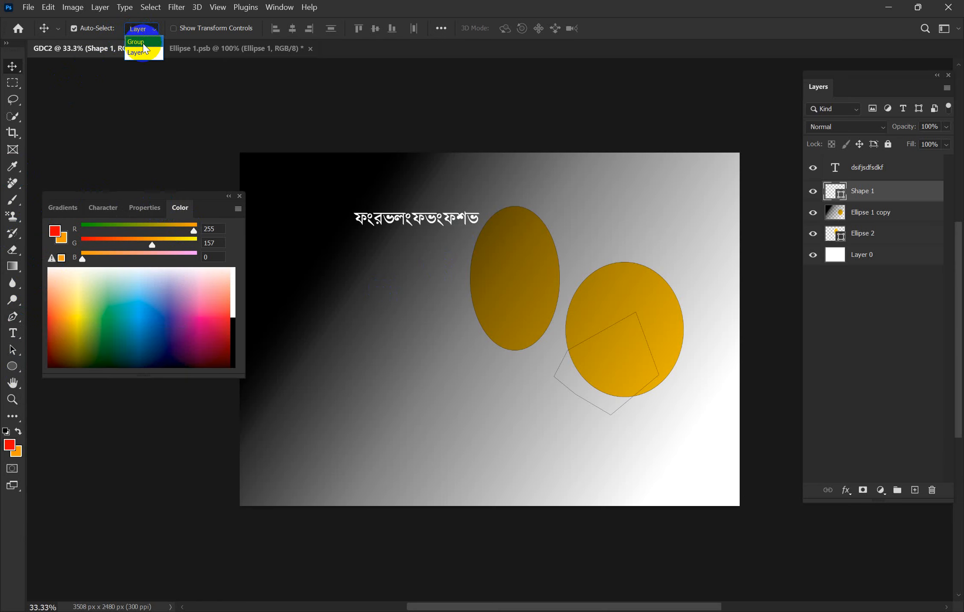
left_click(138, 29)
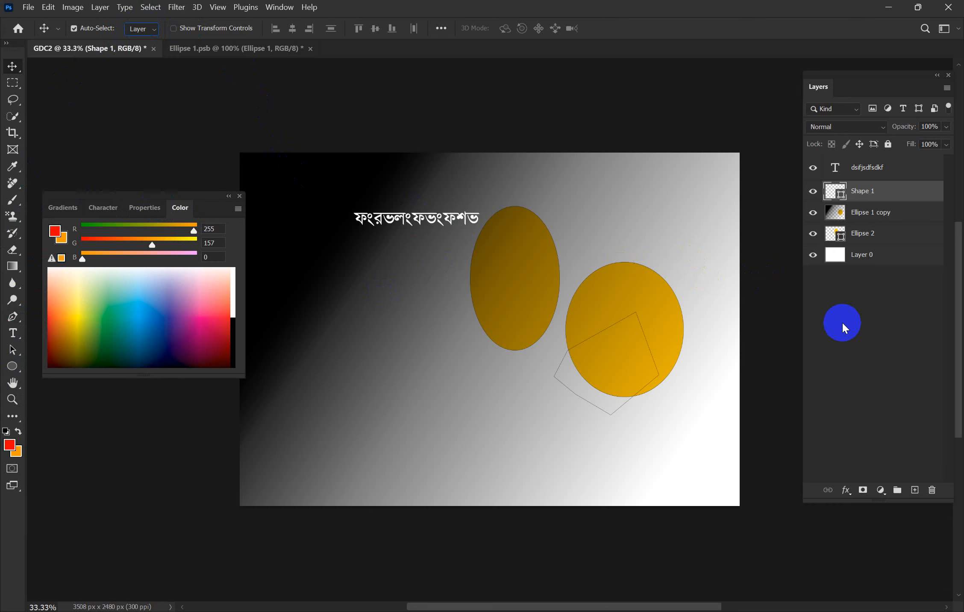
left_click(912, 488)
left_click(622, 234)
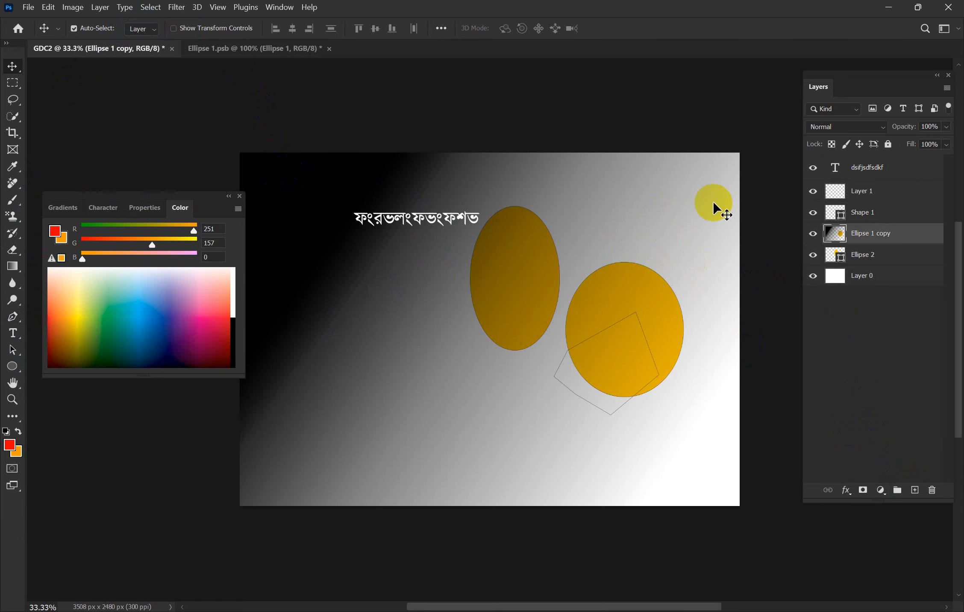
left_click(853, 193)
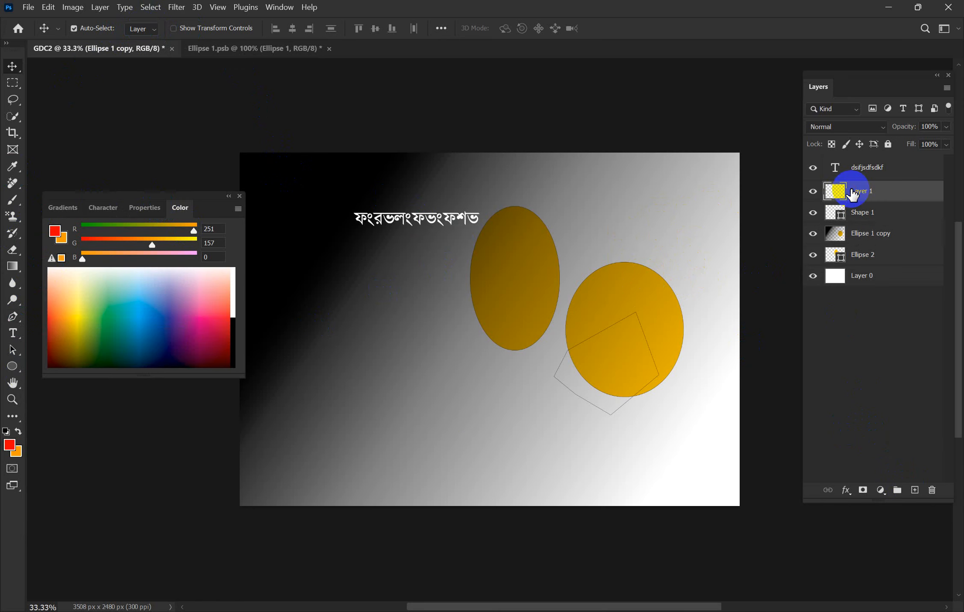
Step: Draw a closed six-point Pen tool shape about 1670 by 1301 px across the two yellow ellipses
left_click(17, 318)
left_click(479, 357)
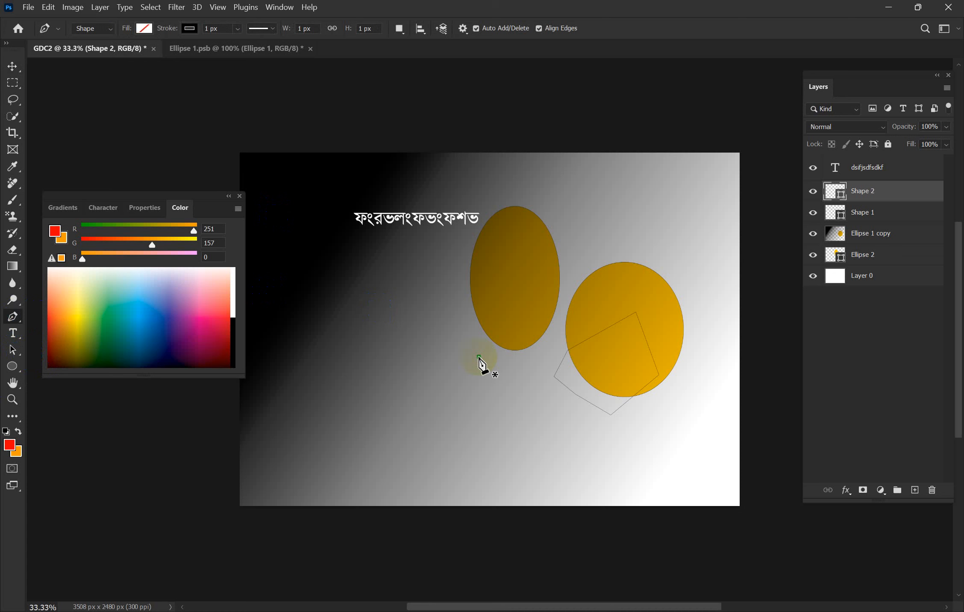
left_click(580, 222)
left_click(656, 265)
left_click(708, 366)
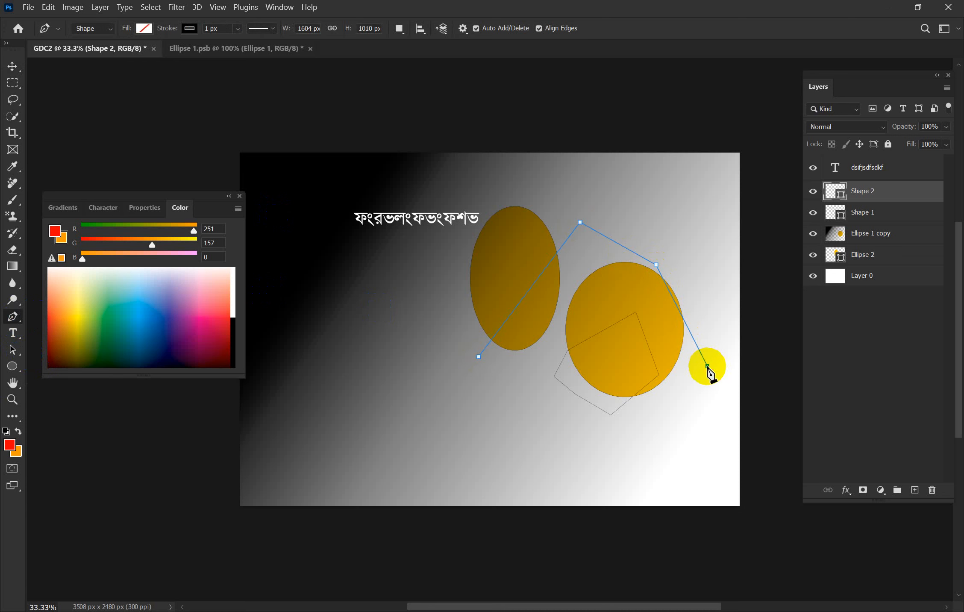
left_click(630, 404)
left_click(469, 407)
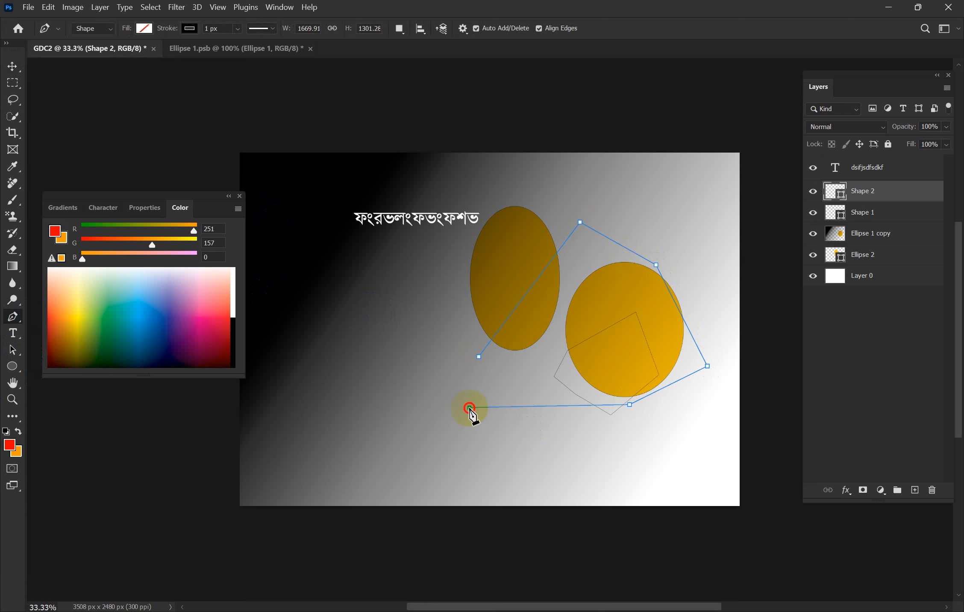
left_click(479, 357)
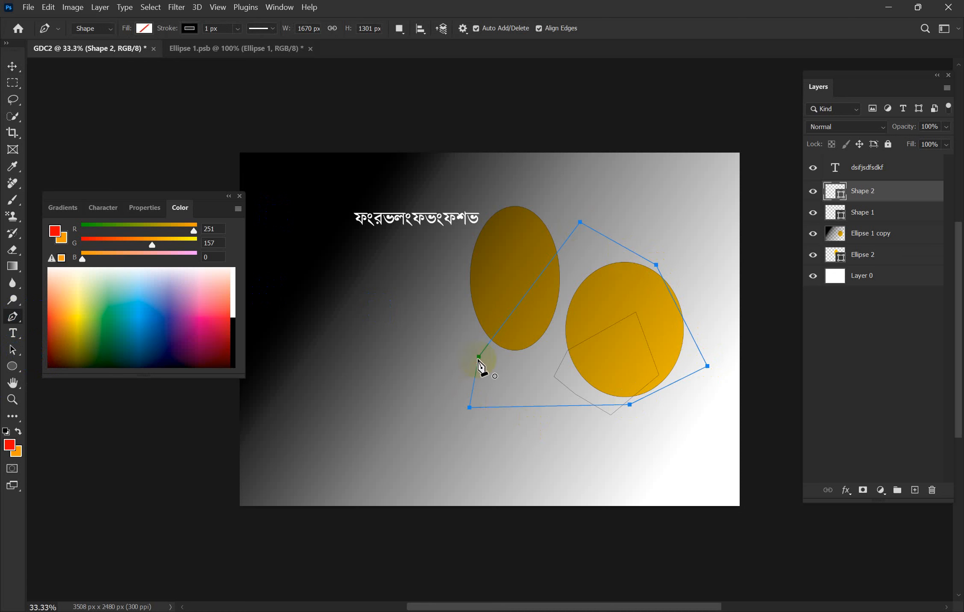
Step: Fill the new six-point shape with blue from the recently used colors and remove its stroke
left_click(144, 28)
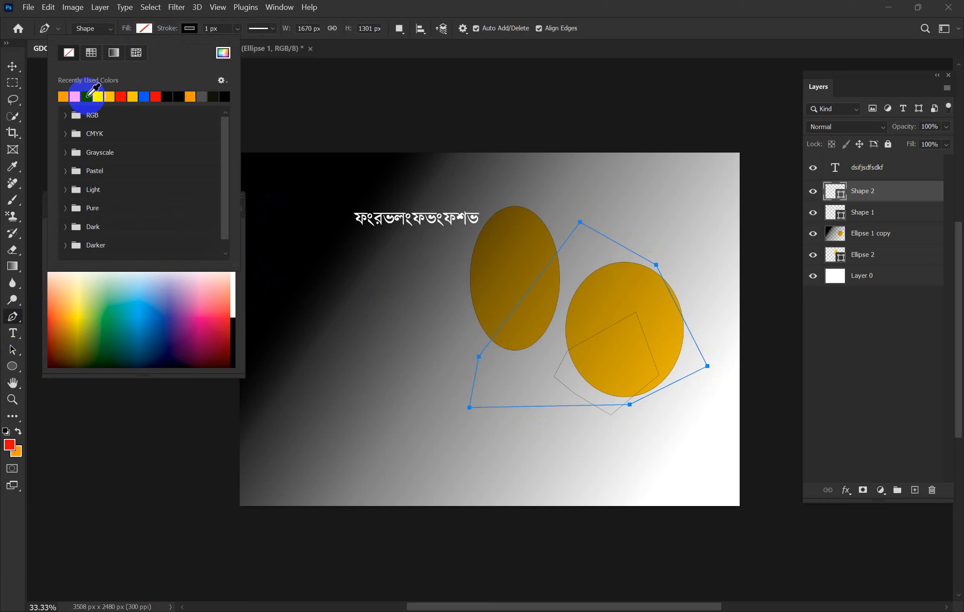
left_click(84, 97)
left_click(188, 30)
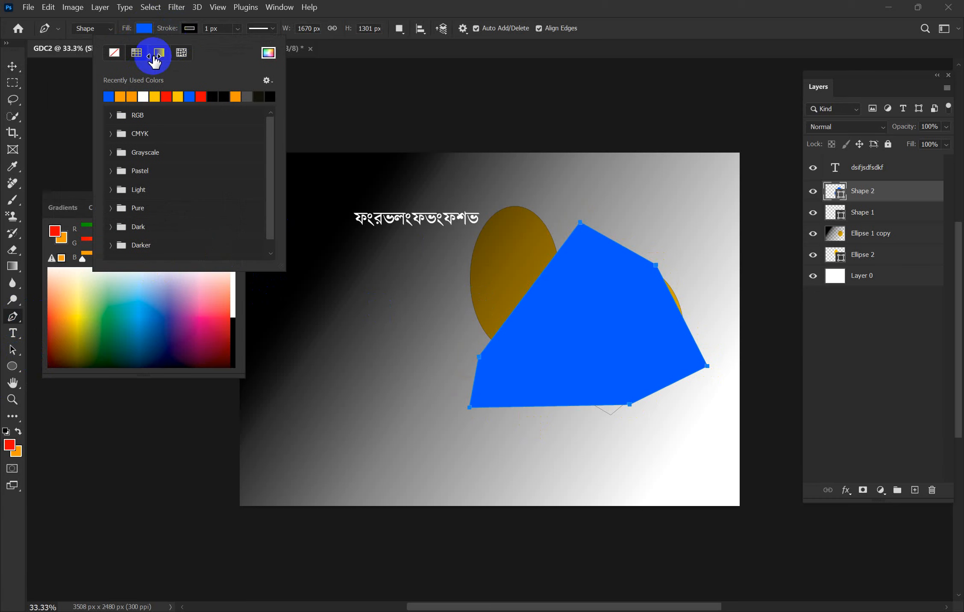
left_click(189, 28)
left_click(190, 29)
left_click(124, 57)
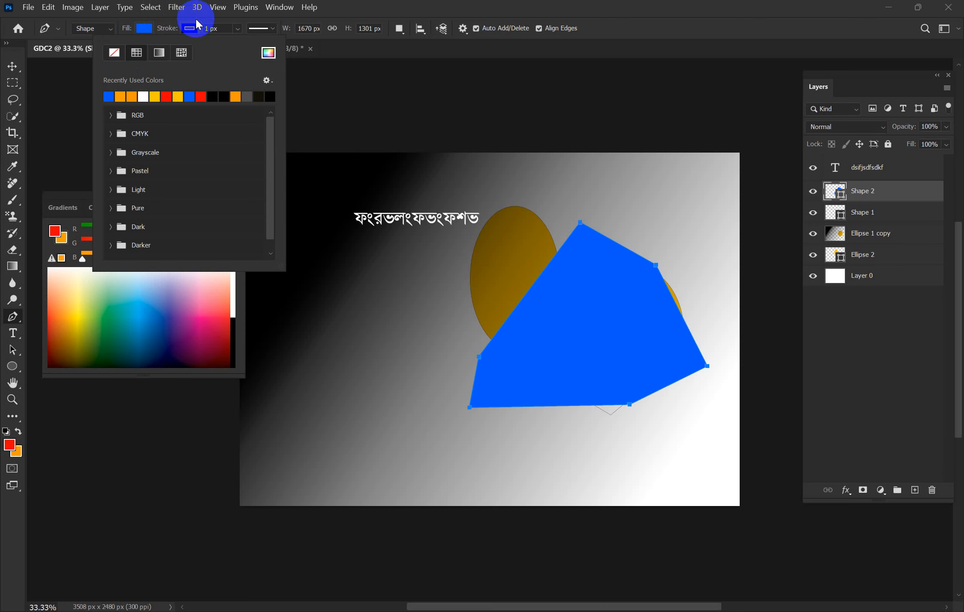
left_click(190, 28)
left_click(127, 56)
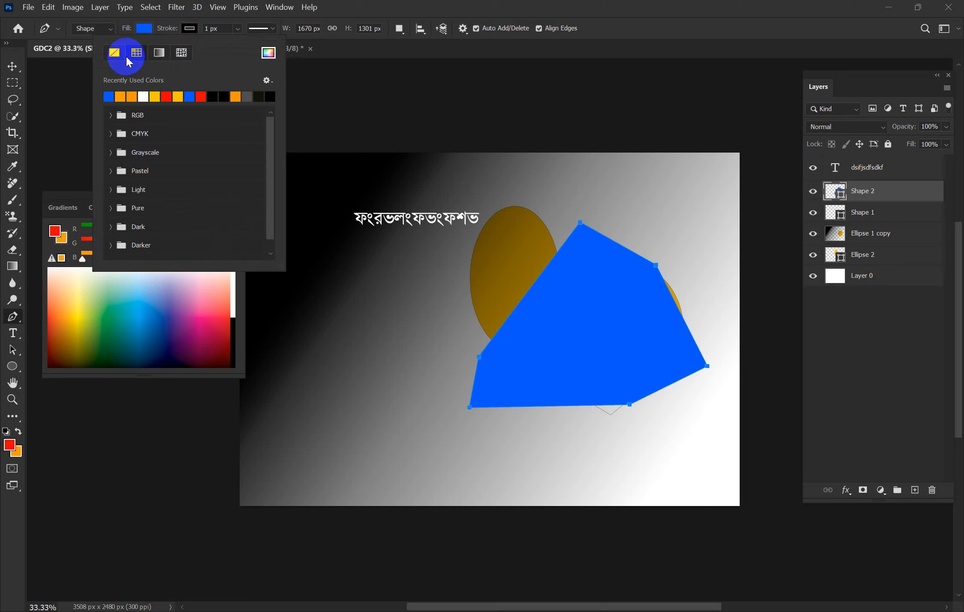
left_click(116, 54)
left_click(328, 149)
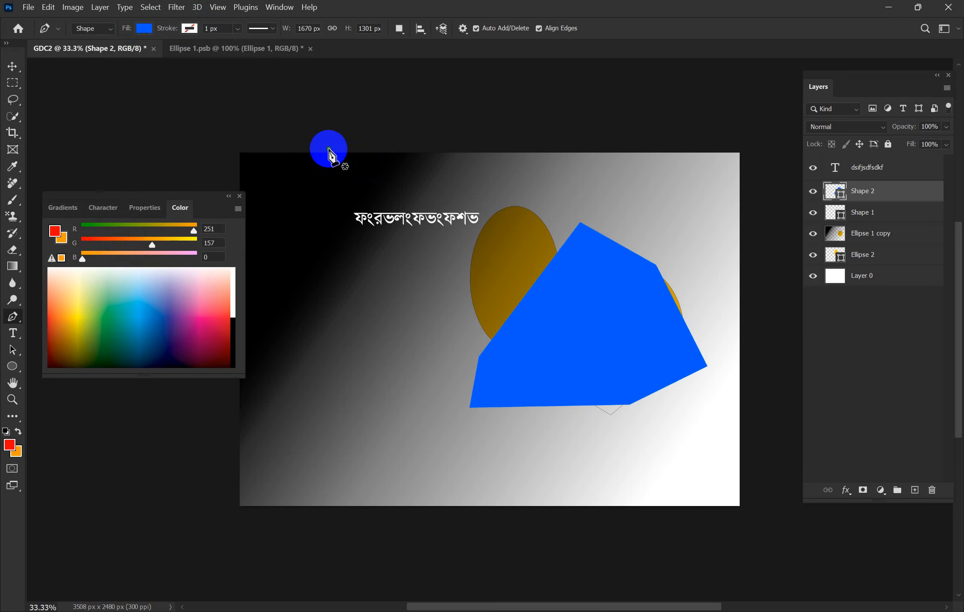
Step: Move the blue Shape 2 to the upper left corner of the canvas so it partly overhangs the edge
left_click(15, 76)
left_click(12, 66)
left_click(370, 263)
left_click(686, 123)
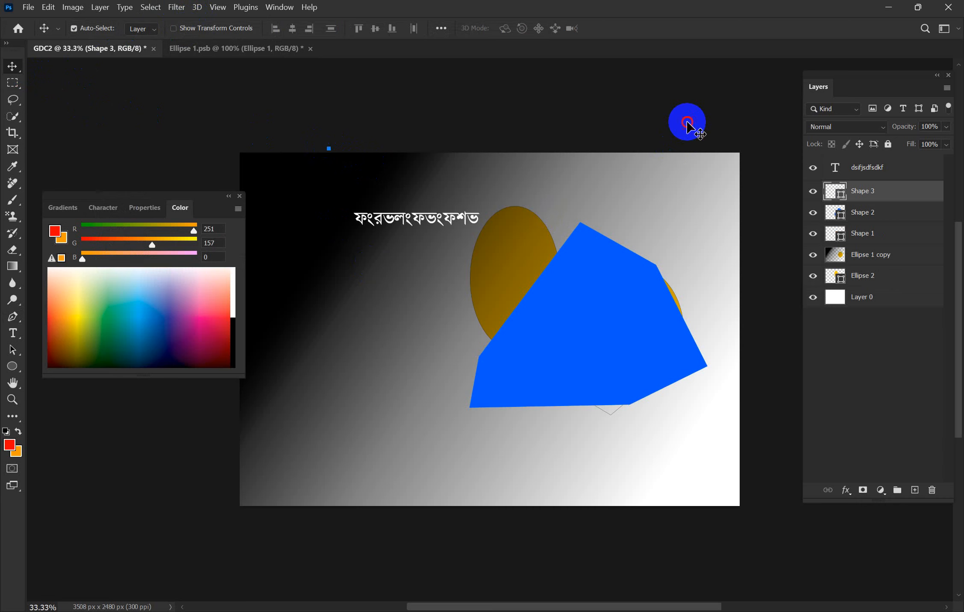
left_click_drag(609, 295, 247, 202)
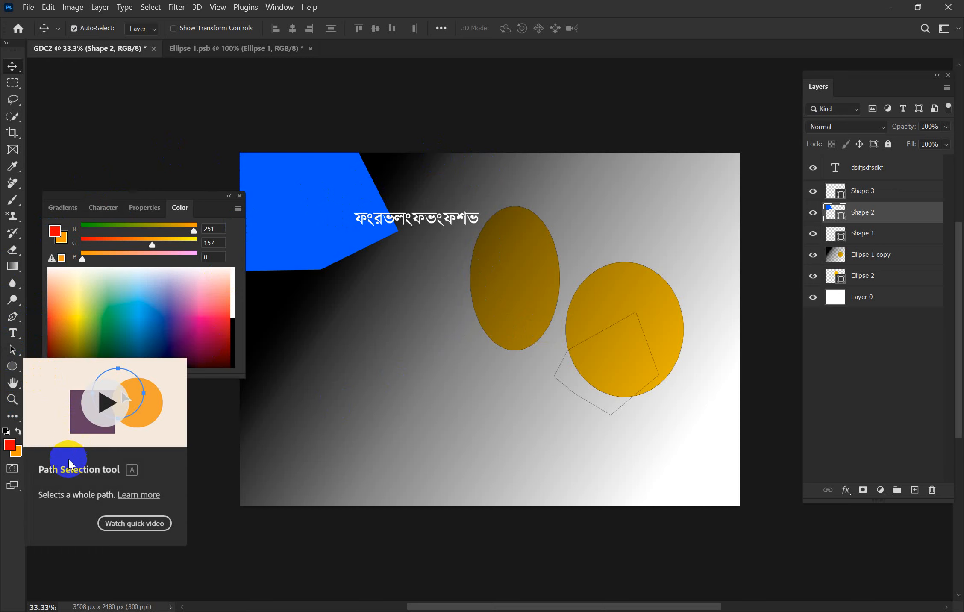
Step: Pull three corner points of the blue shape outward with the Direct Selection tool, enlarging it to about 3175 by 2420 px
left_click(13, 352)
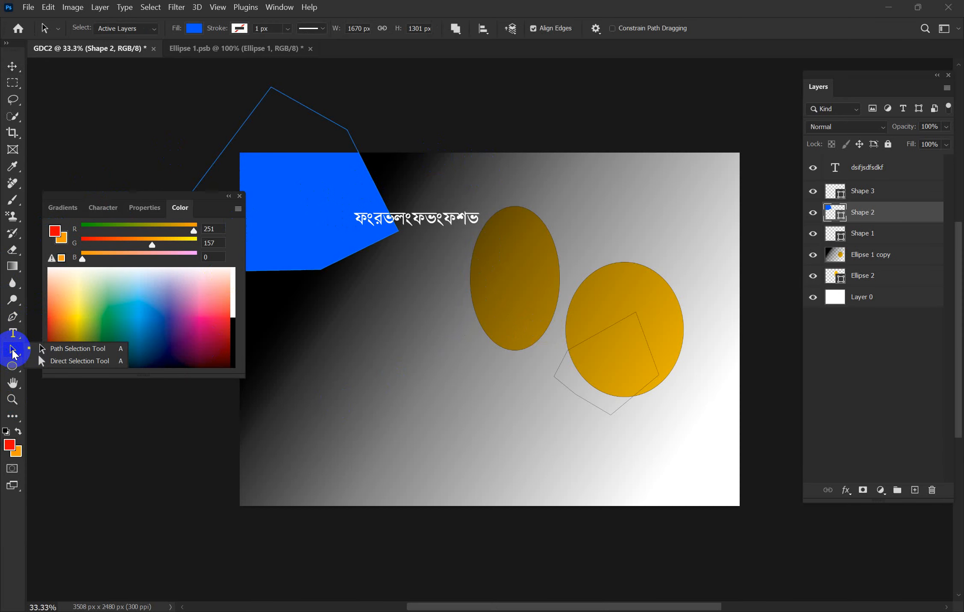
left_click_drag(13, 353, 88, 360)
left_click(327, 237)
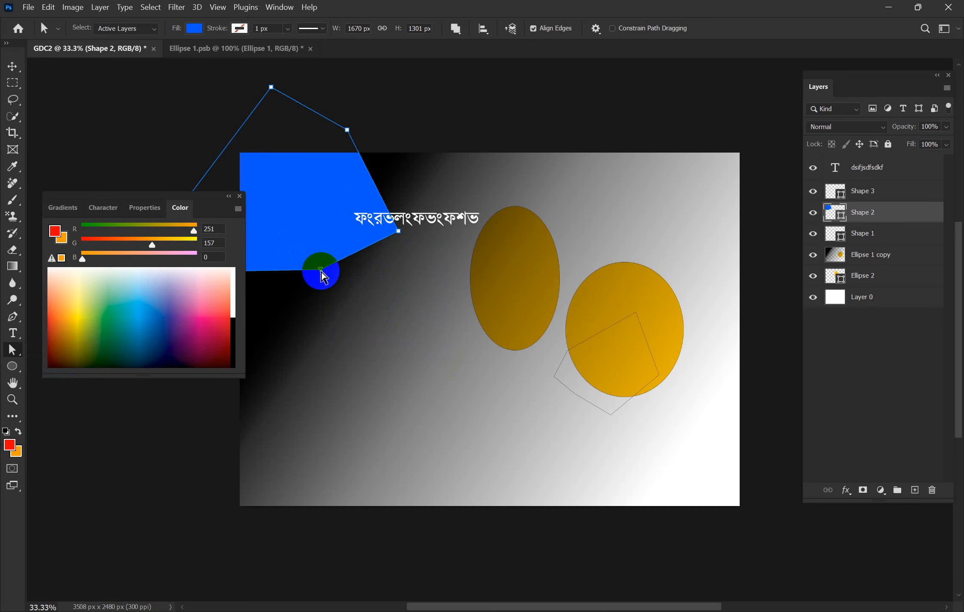
left_click_drag(322, 271, 344, 406)
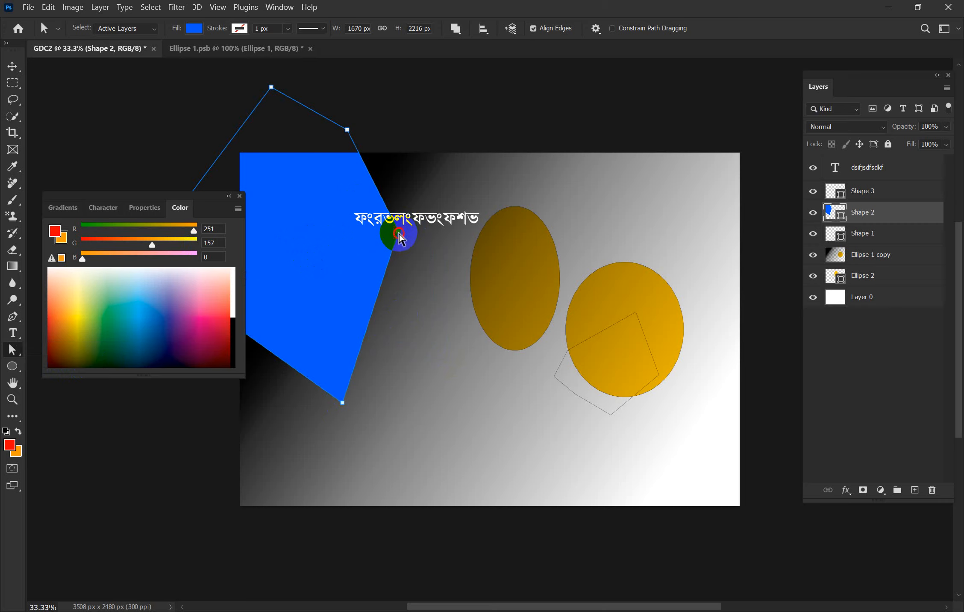
left_click_drag(399, 237, 614, 223)
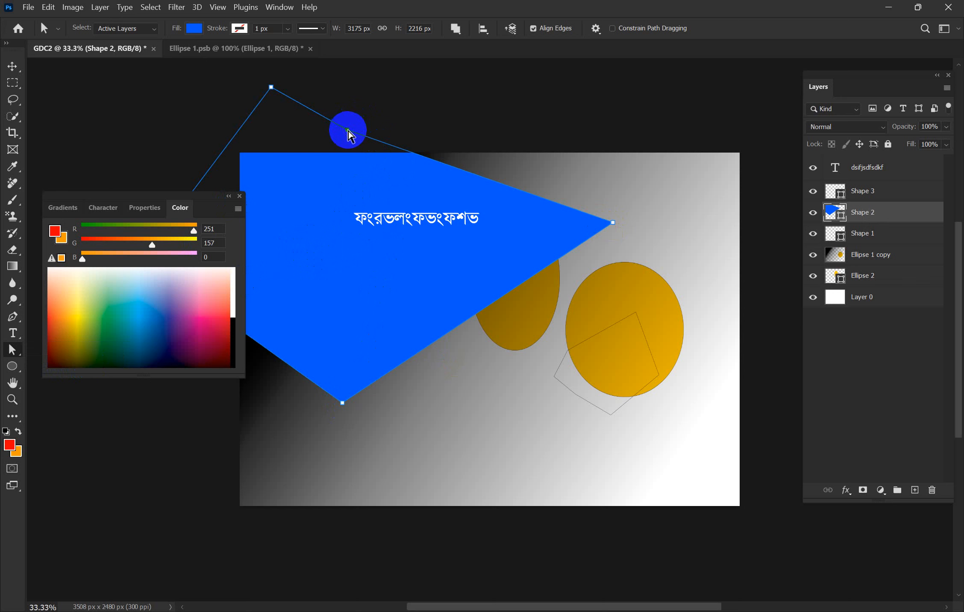
left_click_drag(348, 131, 464, 58)
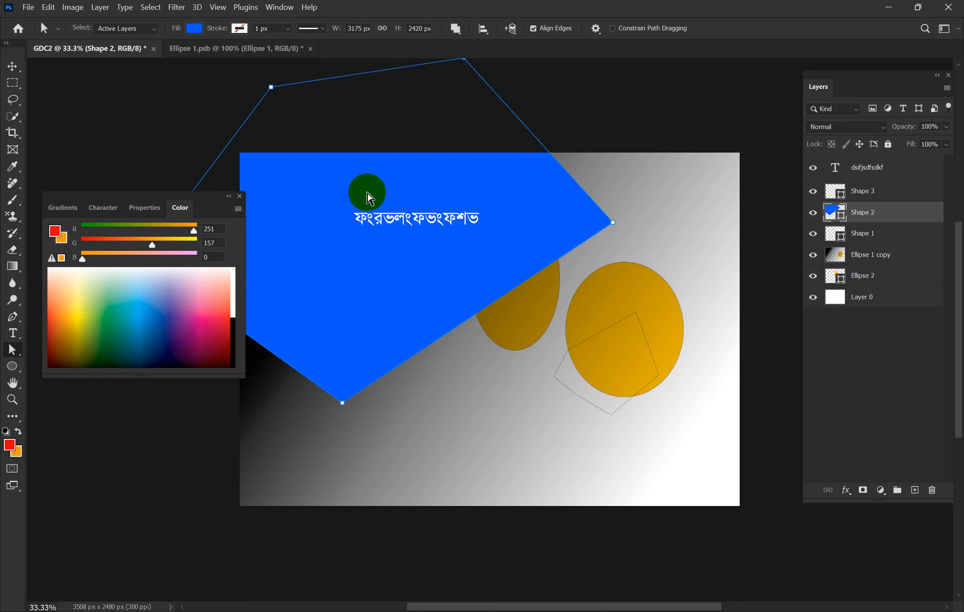
Step: Pull the blue shape's two upper corner points down into a slim check-mark form about 3175 by 1272 px
left_click(272, 88)
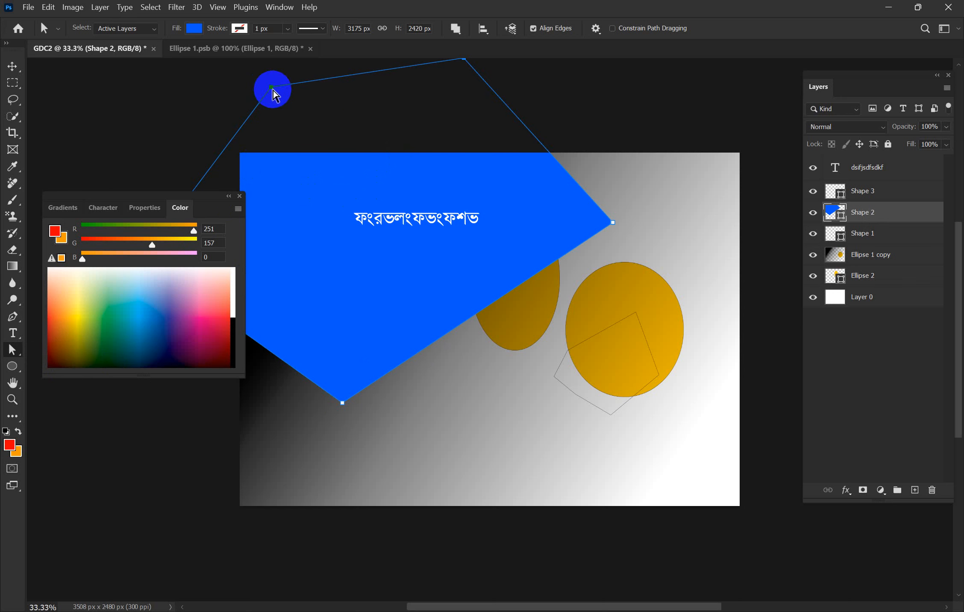
left_click_drag(273, 89, 338, 361)
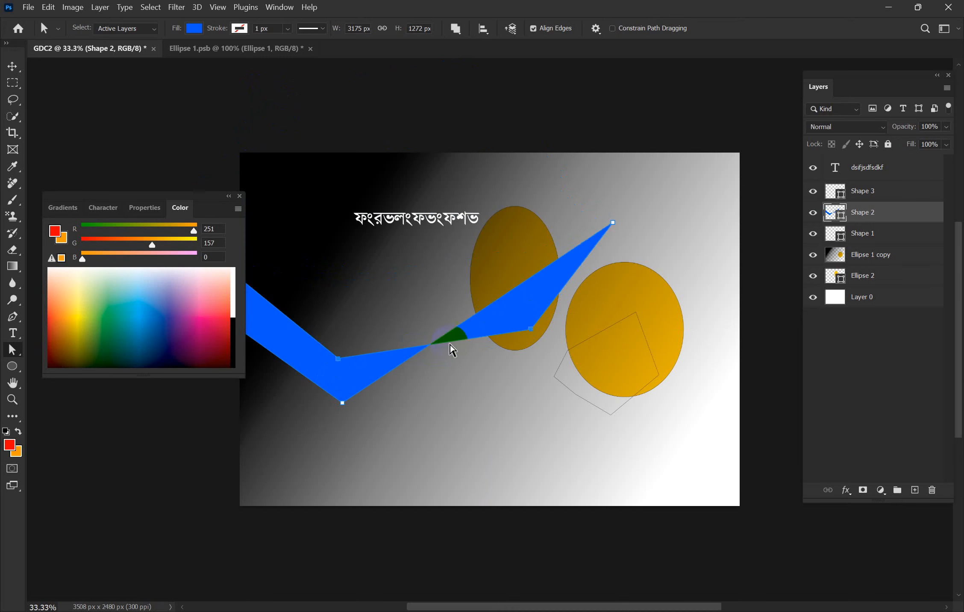
left_click_drag(532, 332, 493, 281)
Step: Move the blue check-mark shape right until it lies fully inside the canvas, crossing both yellow ellipses
left_click(12, 66)
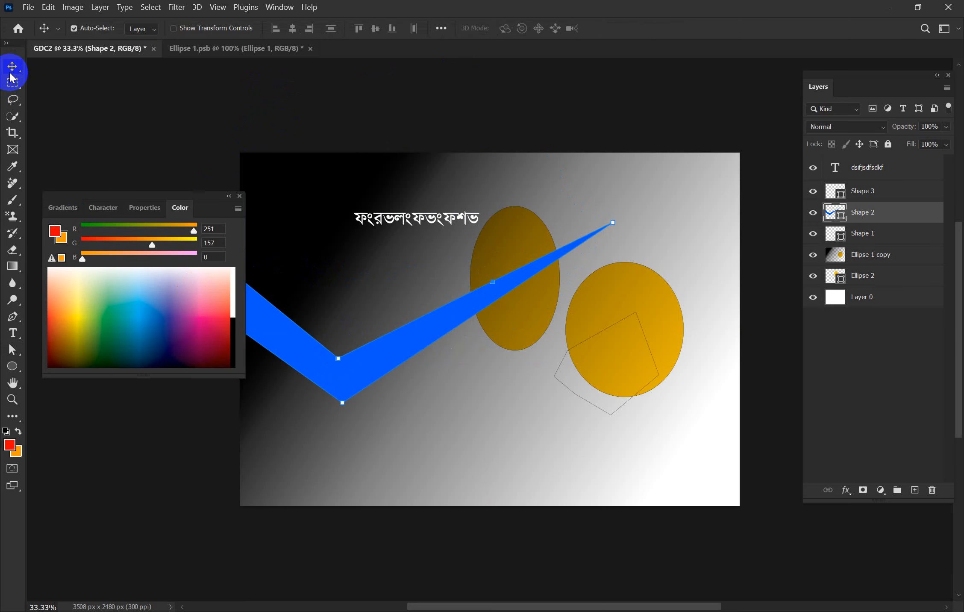
left_click(307, 348)
left_click_drag(307, 348, 419, 354)
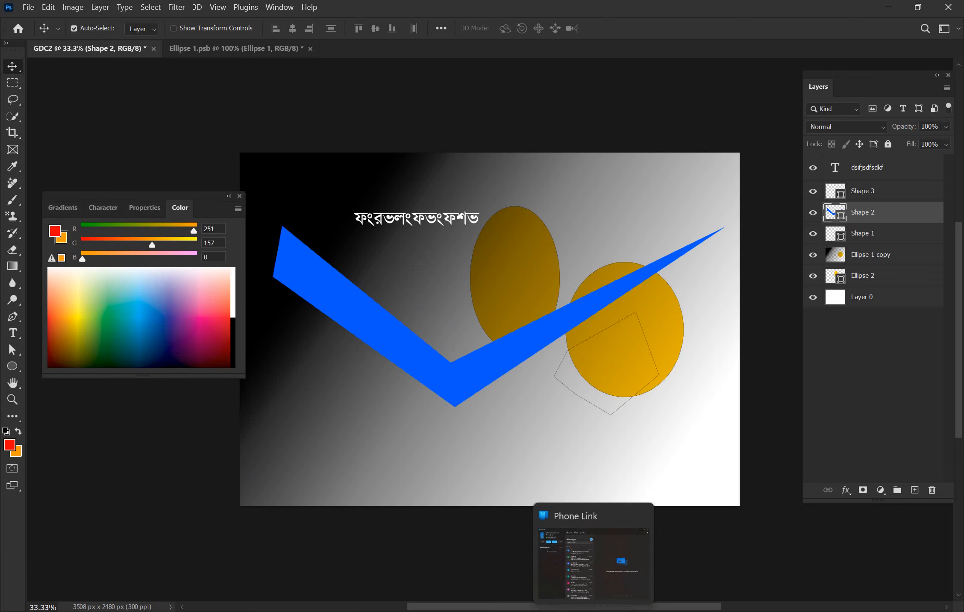
left_click(482, 525)
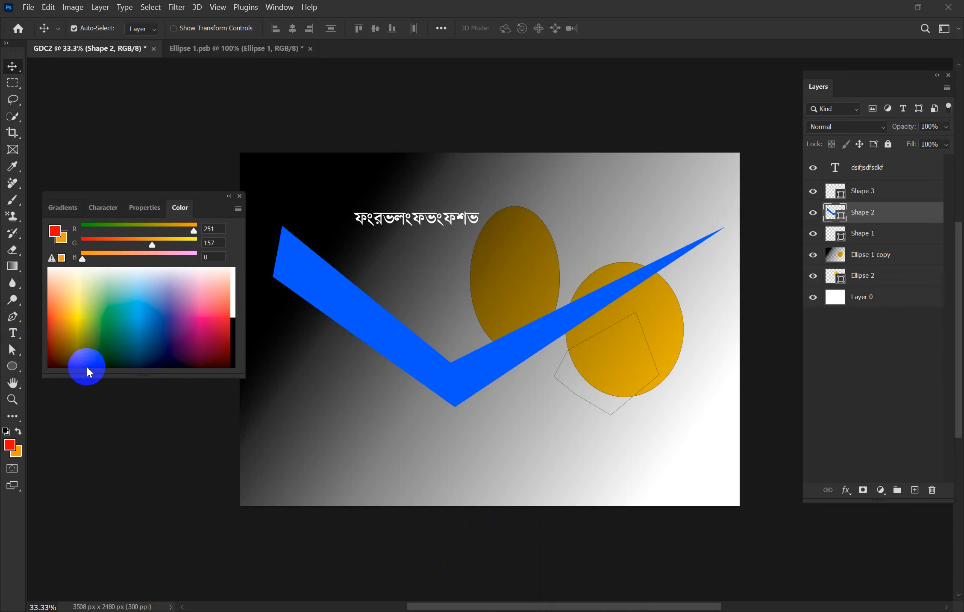
Step: Draw a circle about 972 by 972 px below the blue check mark and fill it with yellow-orange
left_click(12, 367)
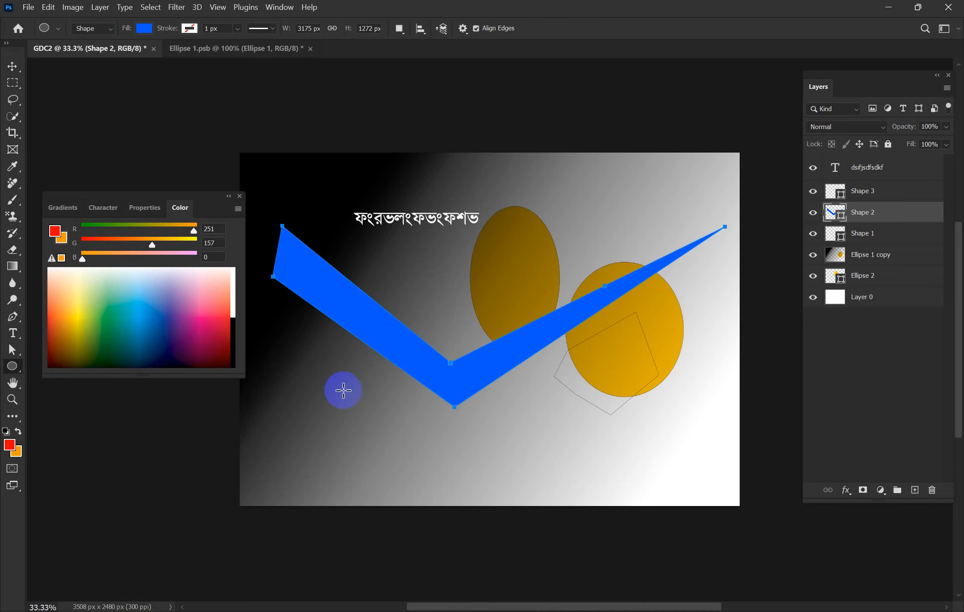
left_click_drag(328, 382, 510, 517)
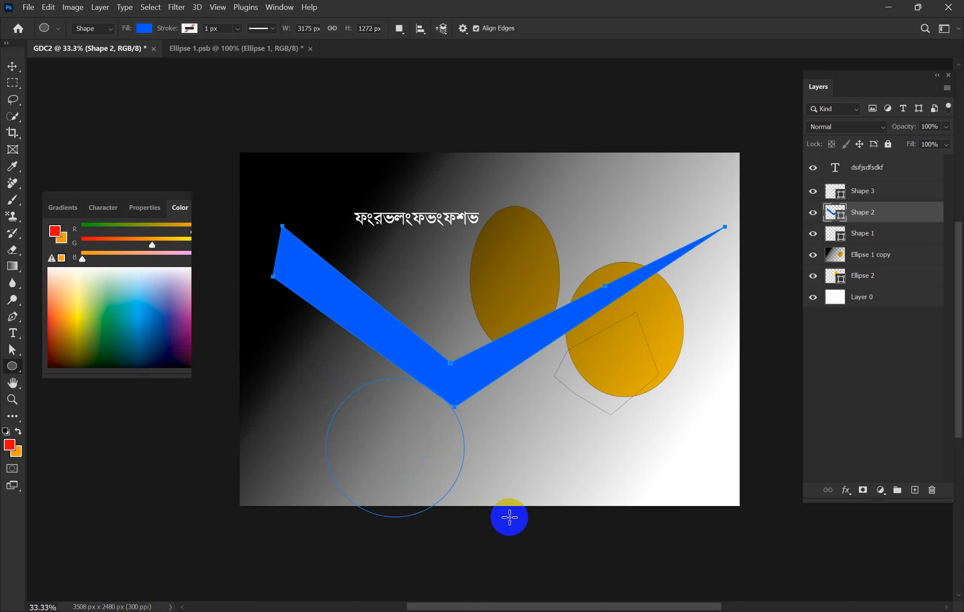
left_click(90, 342)
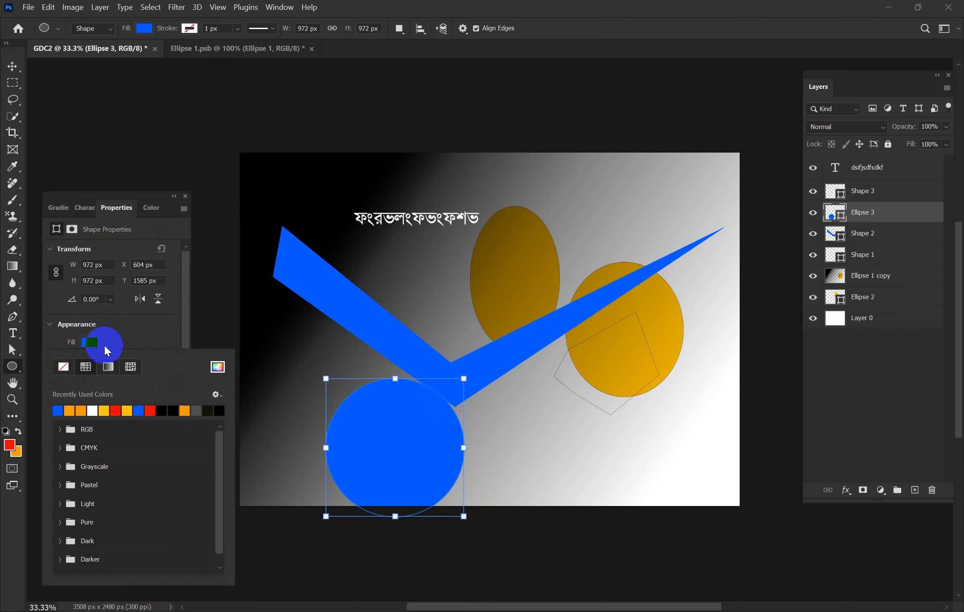
left_click(104, 409)
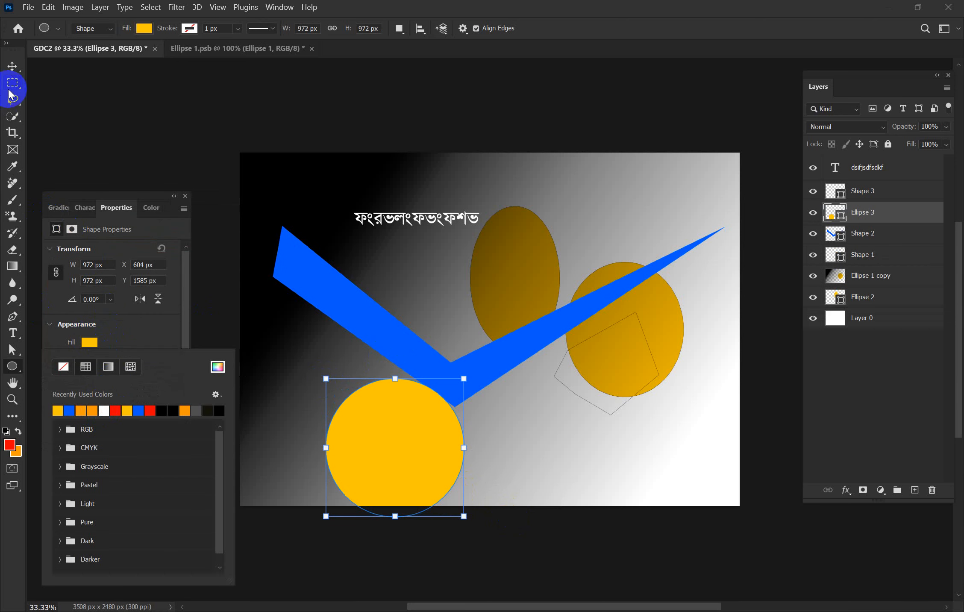
left_click(13, 57)
left_click(12, 67)
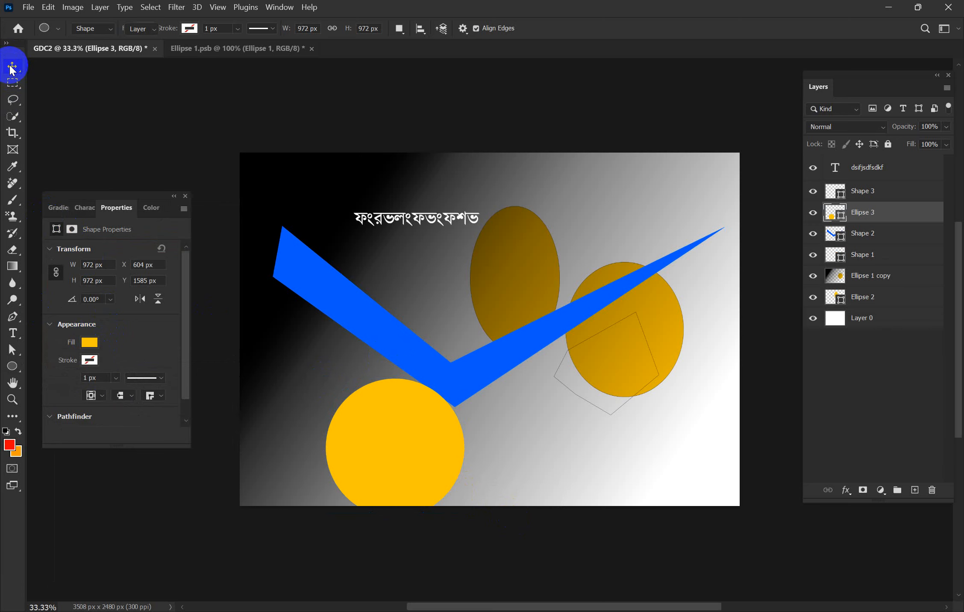
Step: Move the yellow-orange circle up over the middle of the blue check mark, to about X 1333 px, Y 754 px
left_click_drag(393, 421, 490, 301)
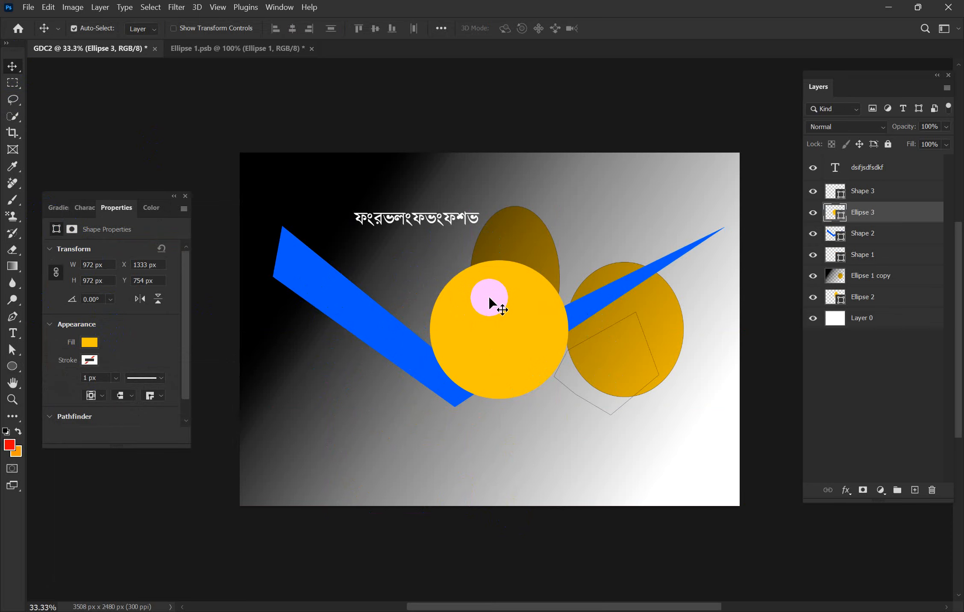
left_click(12, 366)
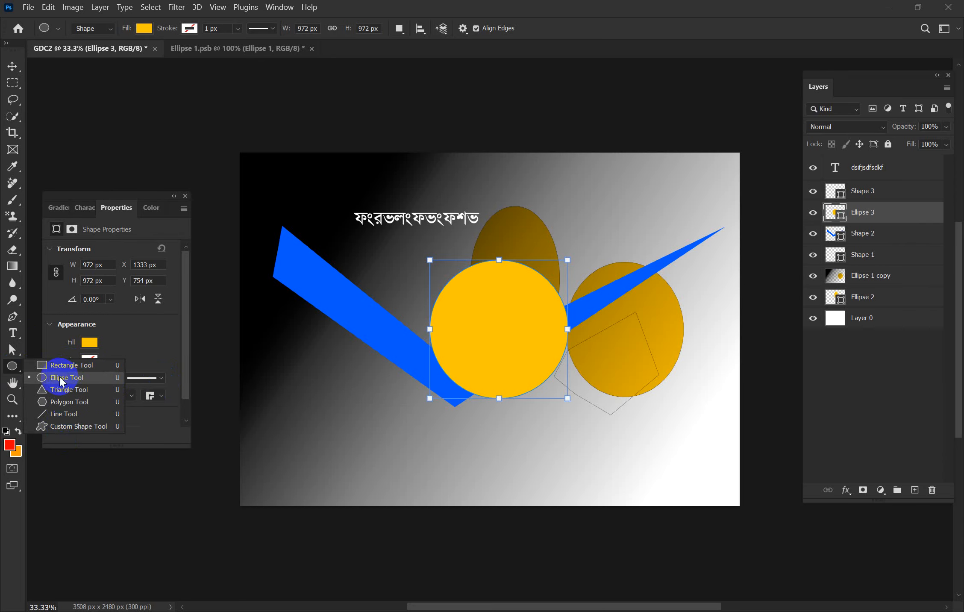
Step: Use the Hand tool to magnify the canvas around the yellow-orange circle, finishing at 66.67% zoom
left_click(14, 386)
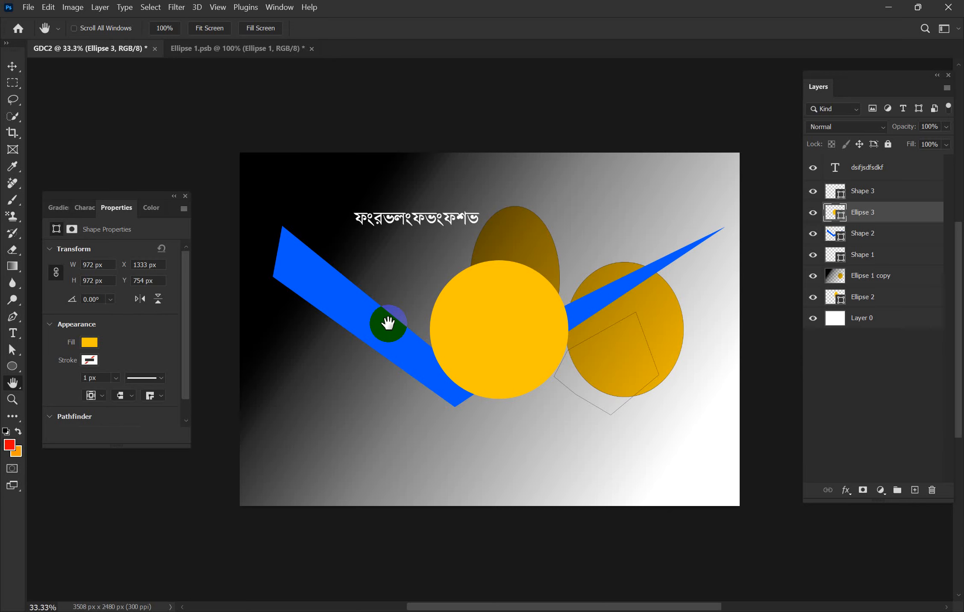
left_click_drag(389, 323, 389, 324)
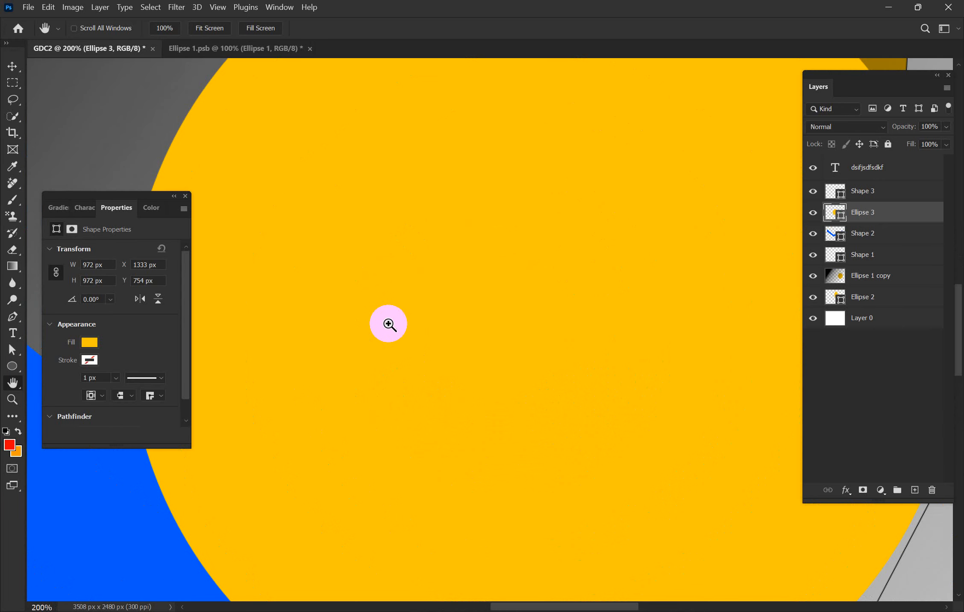
key("ctrl+minus")
key("ctrl+minus")
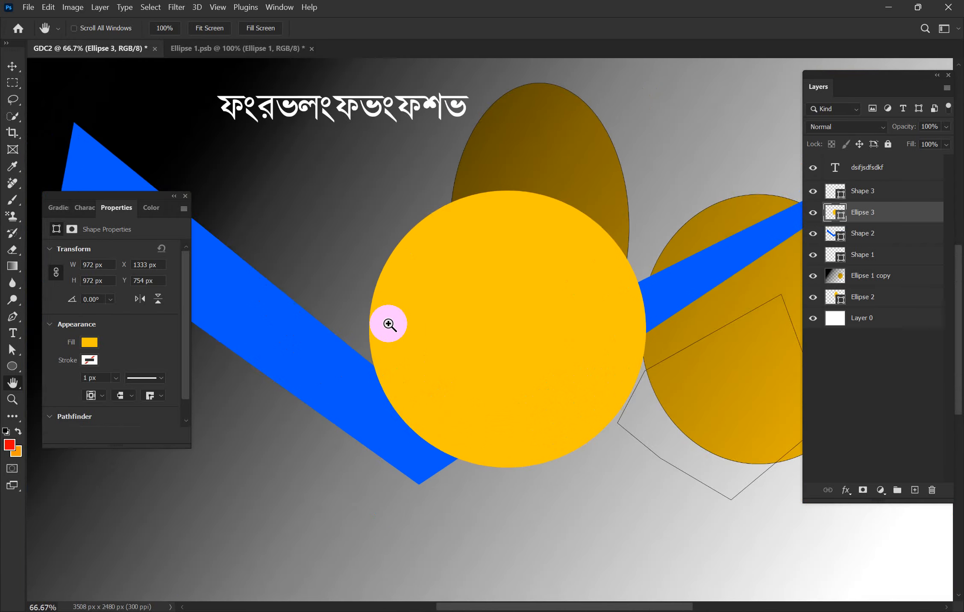
key("ctrl+minus")
left_click(389, 324)
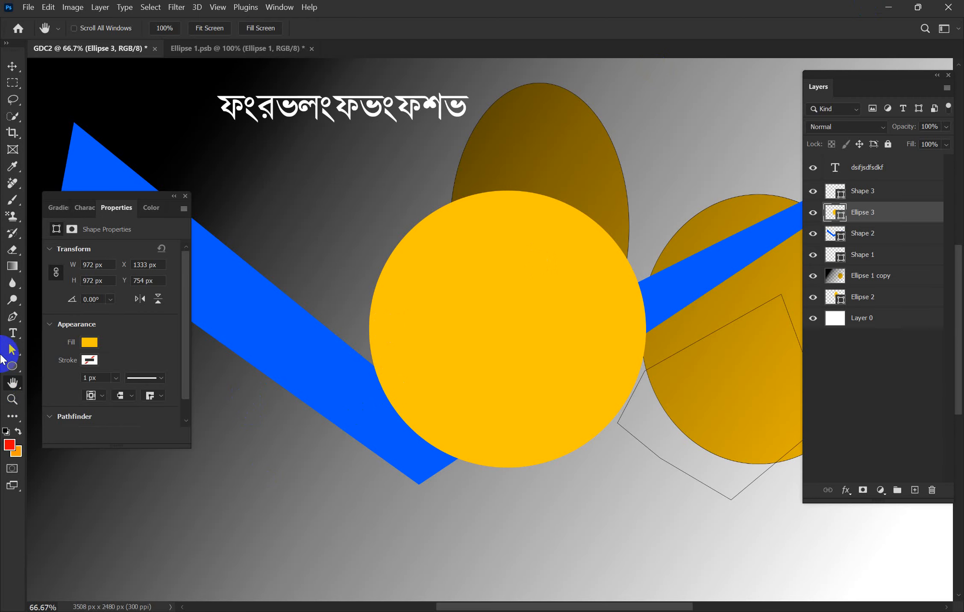
Step: Check the spacing between the circle and the blue check mark with the Move tool, and select the Bengali text layer
left_click(12, 67)
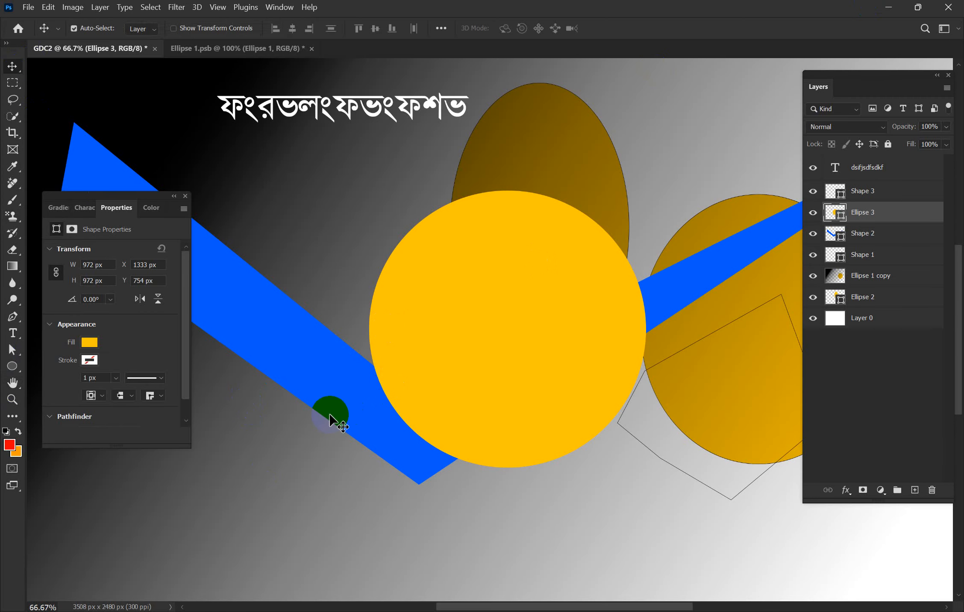
scroll(329, 421, "up", 1)
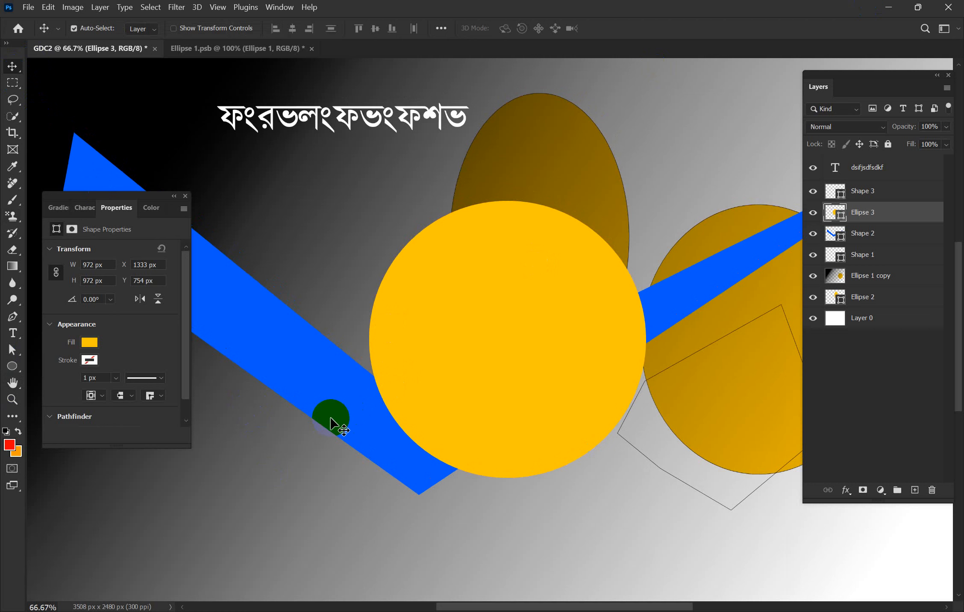
key("ctrl")
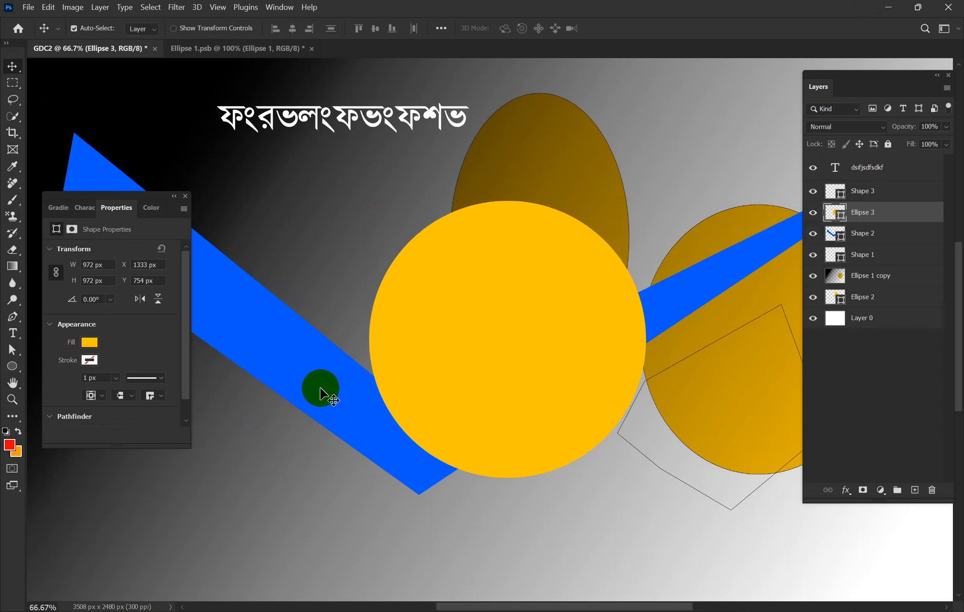
key("ctrl")
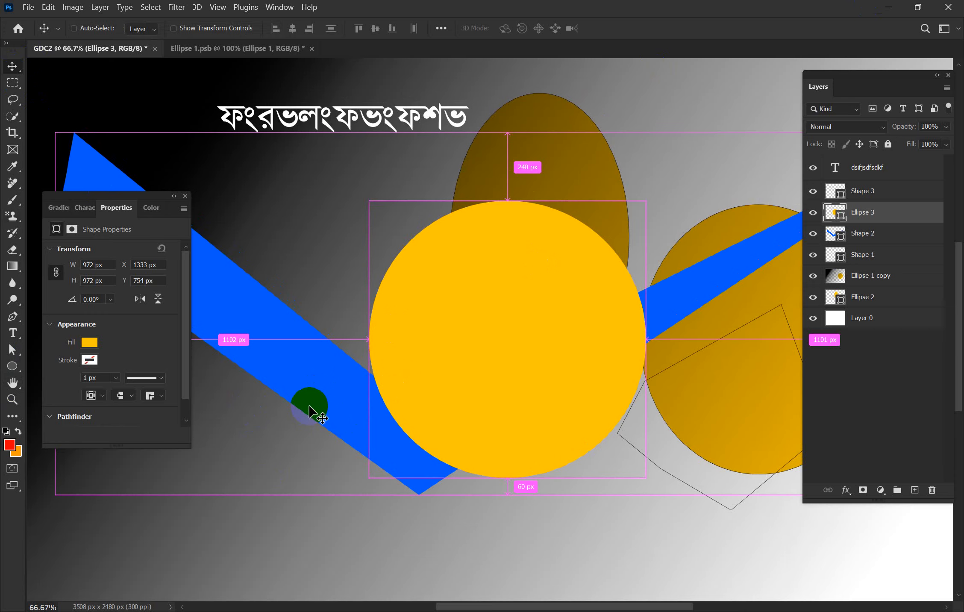
key("ctrl")
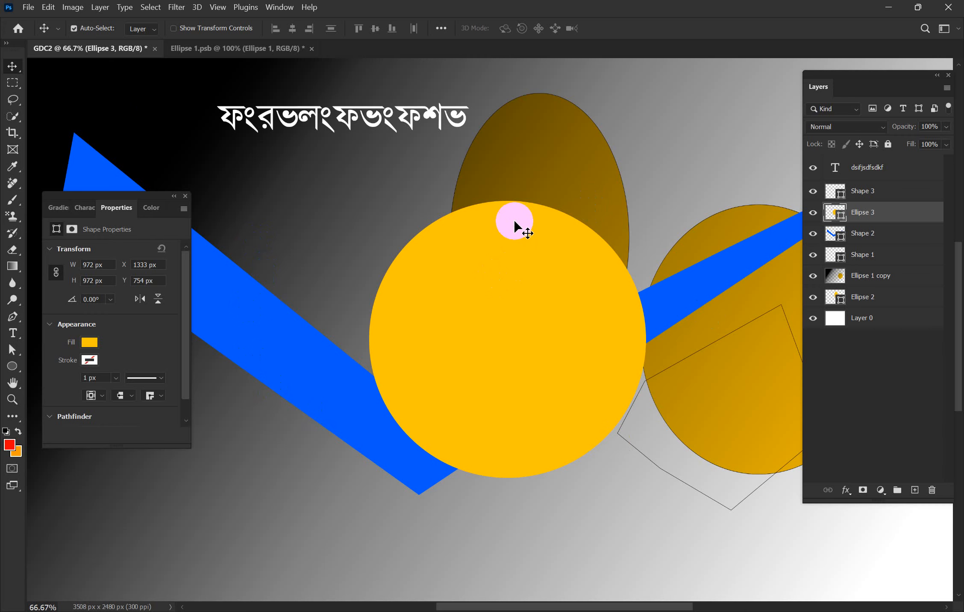
left_click(271, 123)
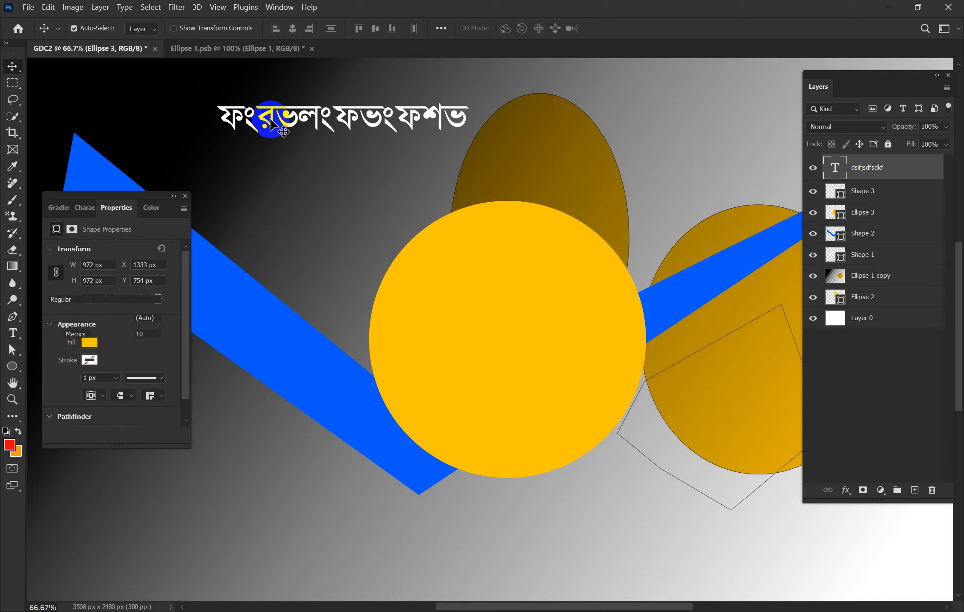
Step: Delete all the text in the top text layer and commit the edit, leaving the layer in place
double_click(271, 123)
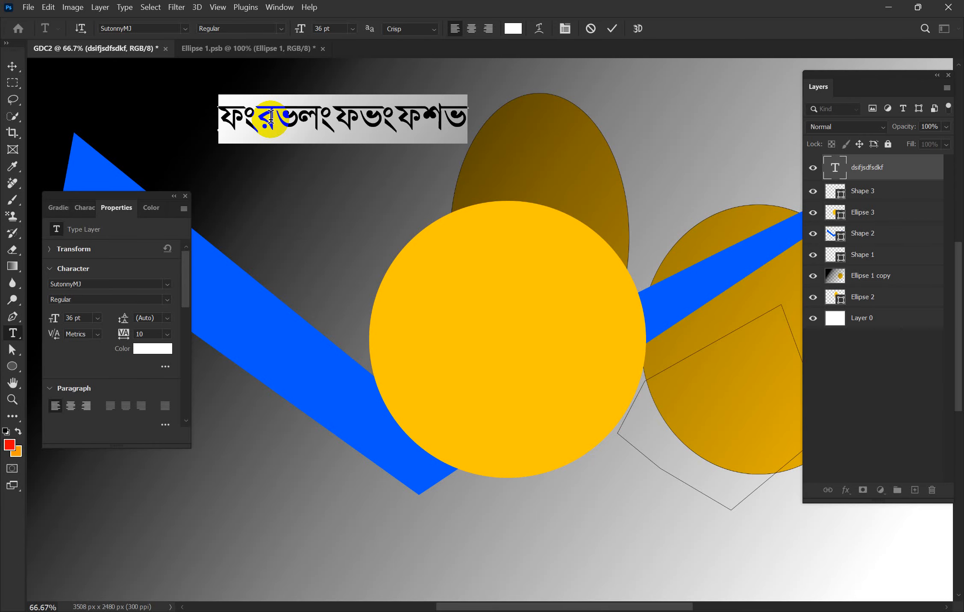
key("ctrl")
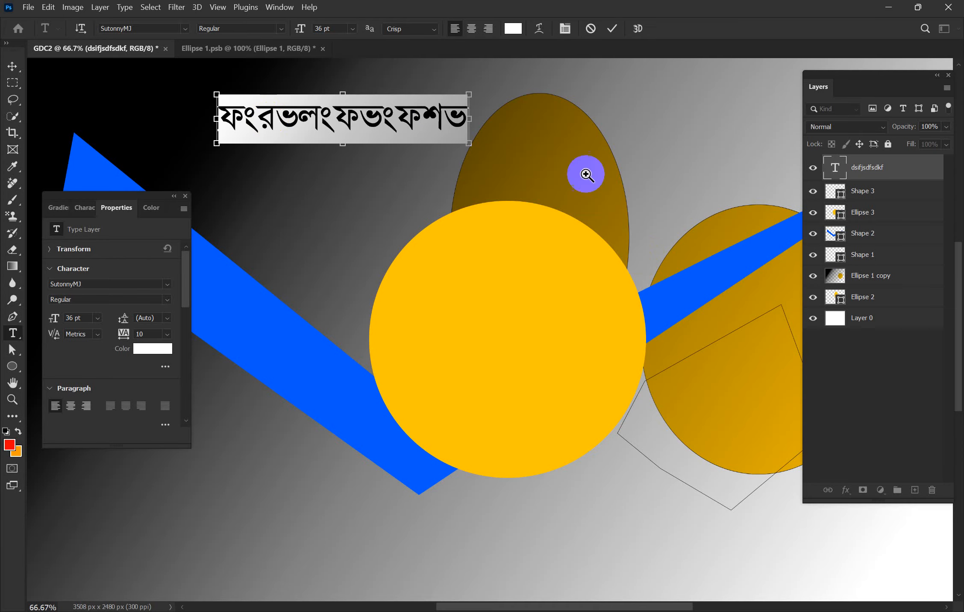
mouse_move(371, 88)
left_mouse_down()
mouse_move(551, 264)
mouse_move(483, 233)
mouse_move(642, 390)
mouse_move(448, 334)
mouse_move(538, 390)
mouse_move(488, 377)
mouse_move(557, 423)
mouse_move(463, 366)
mouse_move(534, 403)
mouse_move(494, 378)
mouse_move(503, 383)
mouse_move(519, 275)
mouse_move(510, 343)
mouse_move(469, 263)
left_mouse_up()
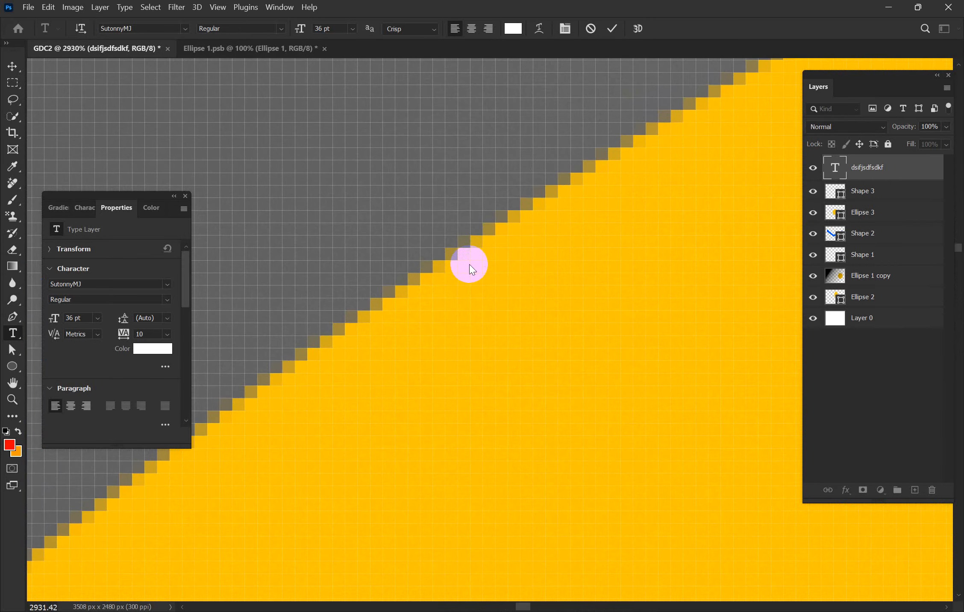
key("ctrl+0")
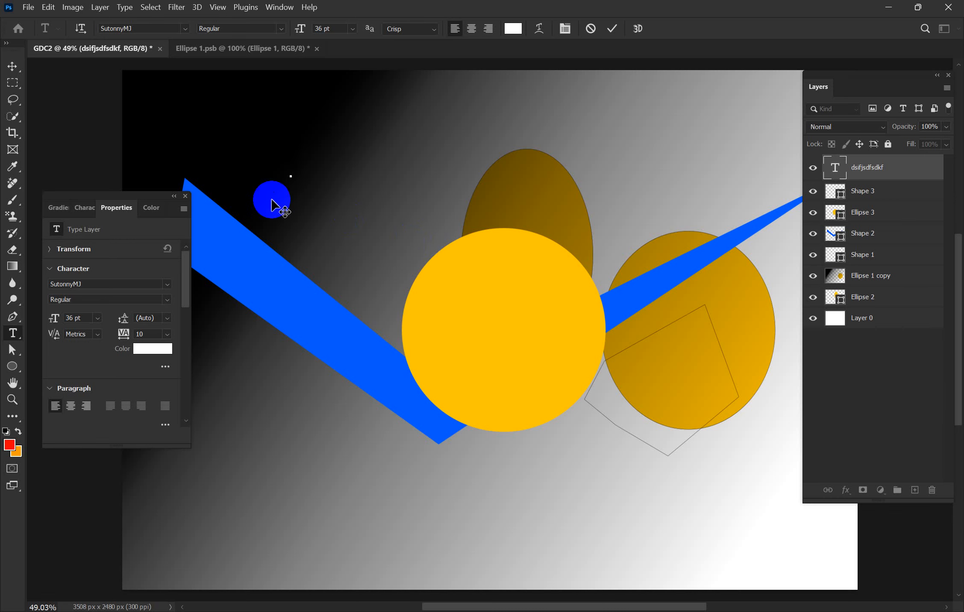
left_click(291, 173)
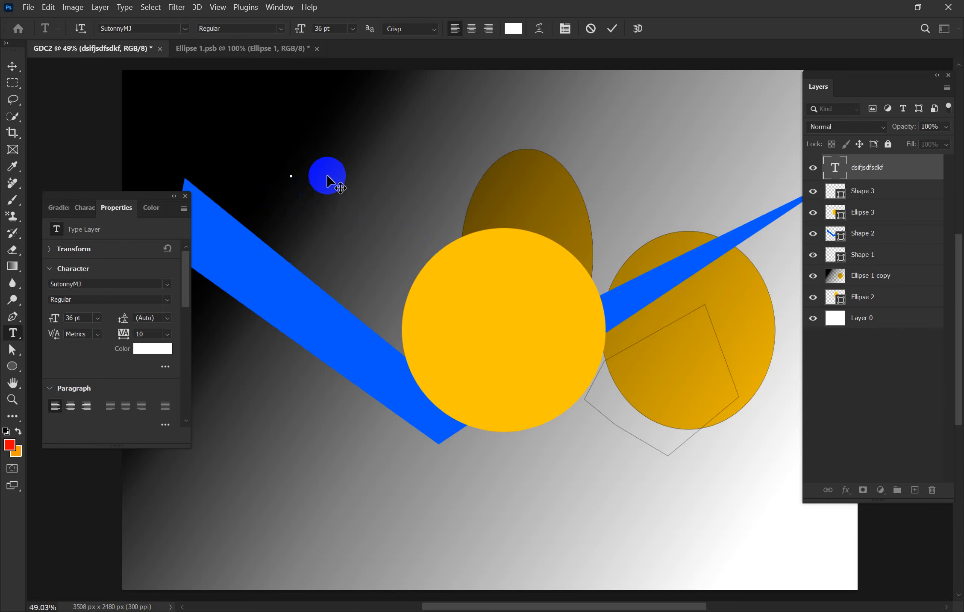
key("ctrl+a")
key("BackSpace")
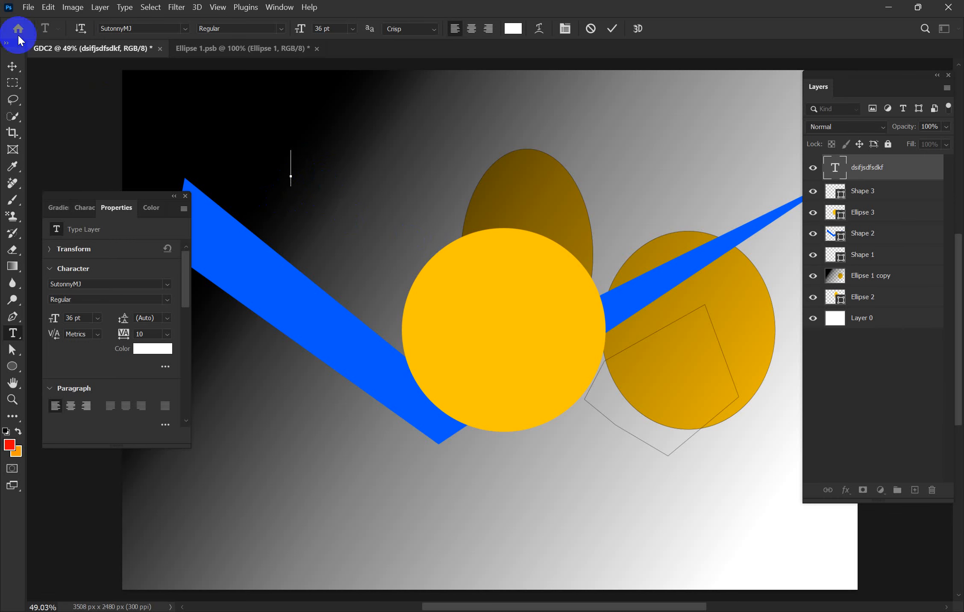
left_click(12, 66)
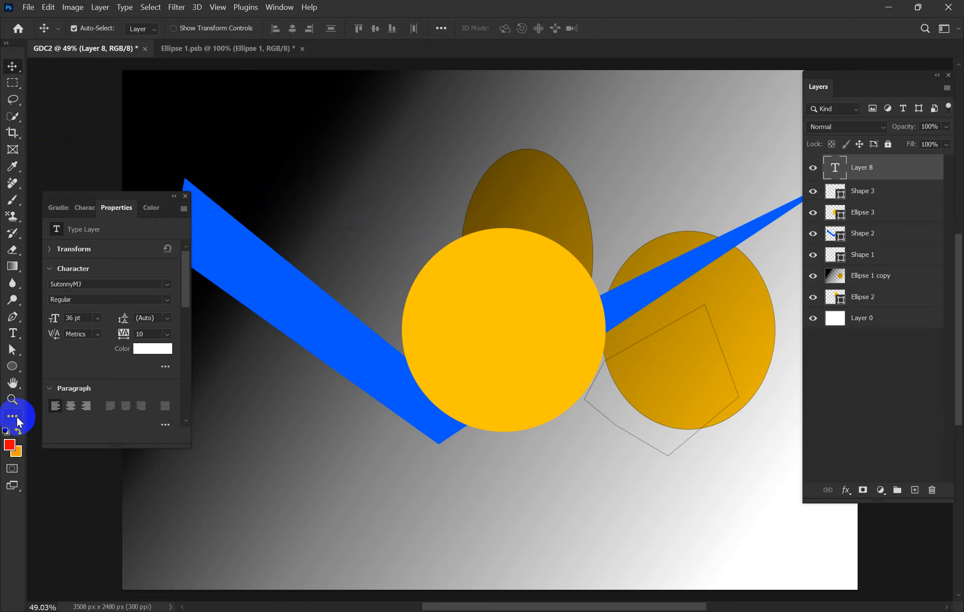
Step: Enlarge the view to 200% and pan across the canvas with the Hand tool to examine the circle and ellipse edges
left_click(11, 385)
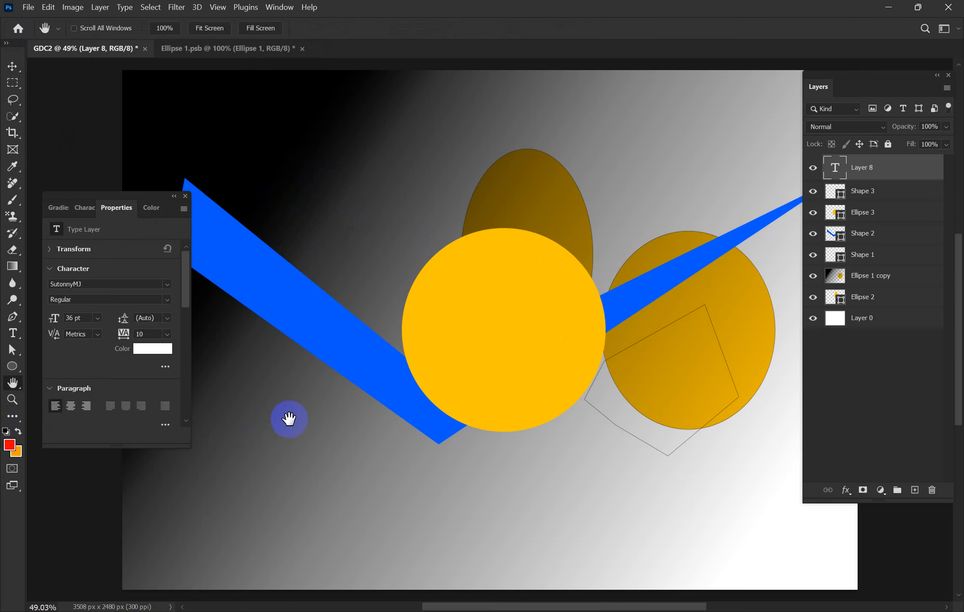
key("ctrl+plus")
key("ctrl+plus")
key("ctrl+plus")
key("ctrl+plus")
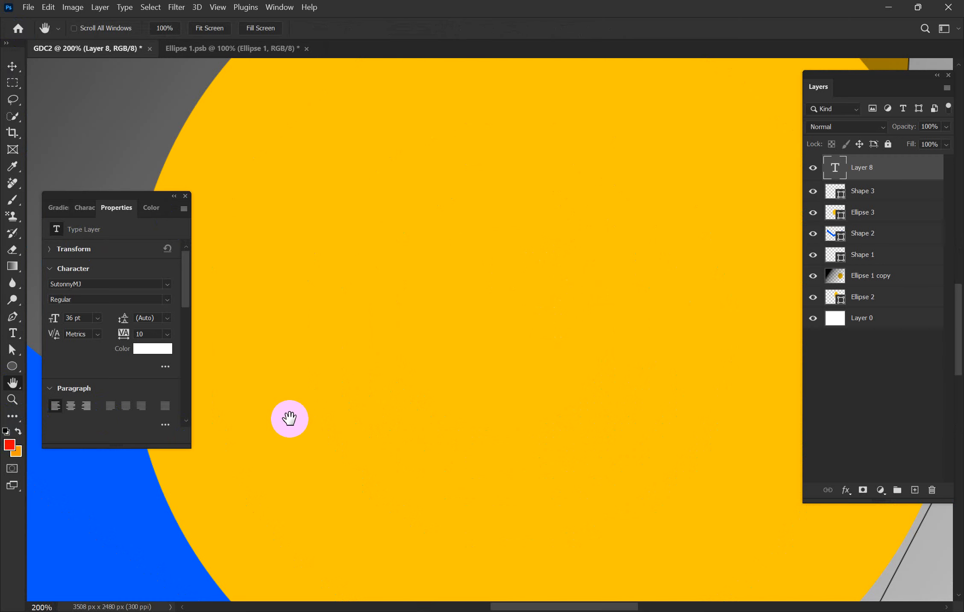
left_click(16, 65)
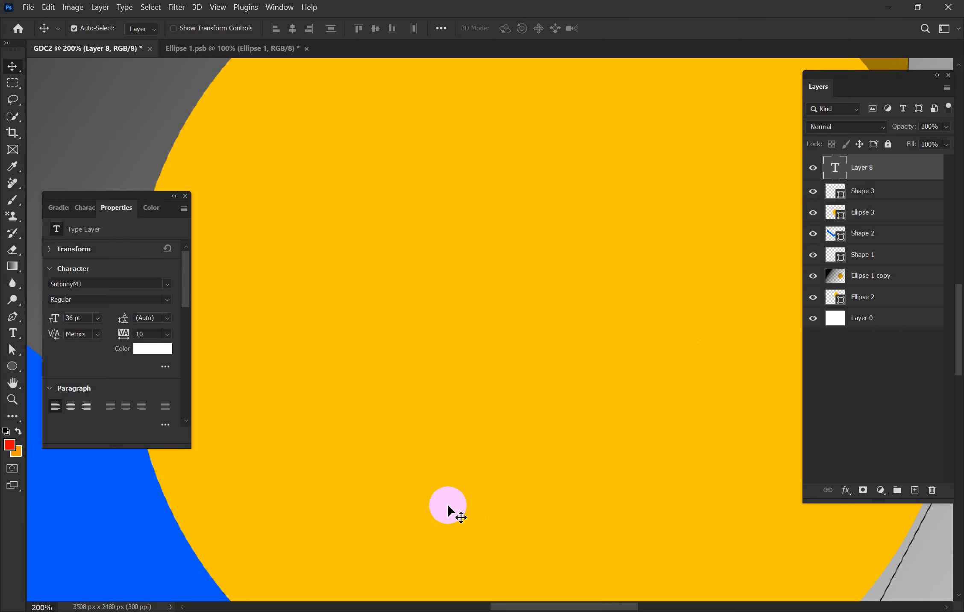
left_click(13, 385)
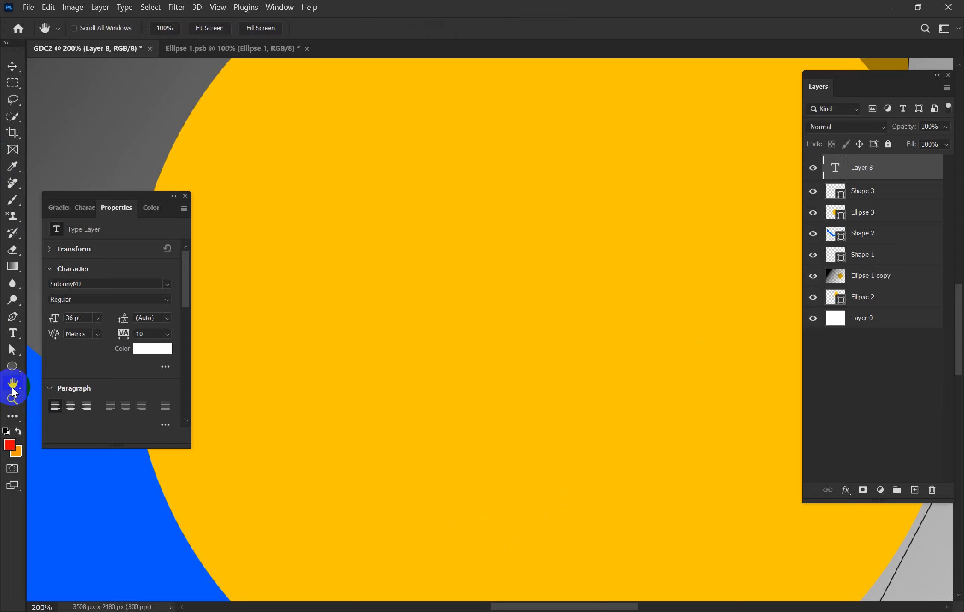
left_click_drag(671, 387, 250, 411)
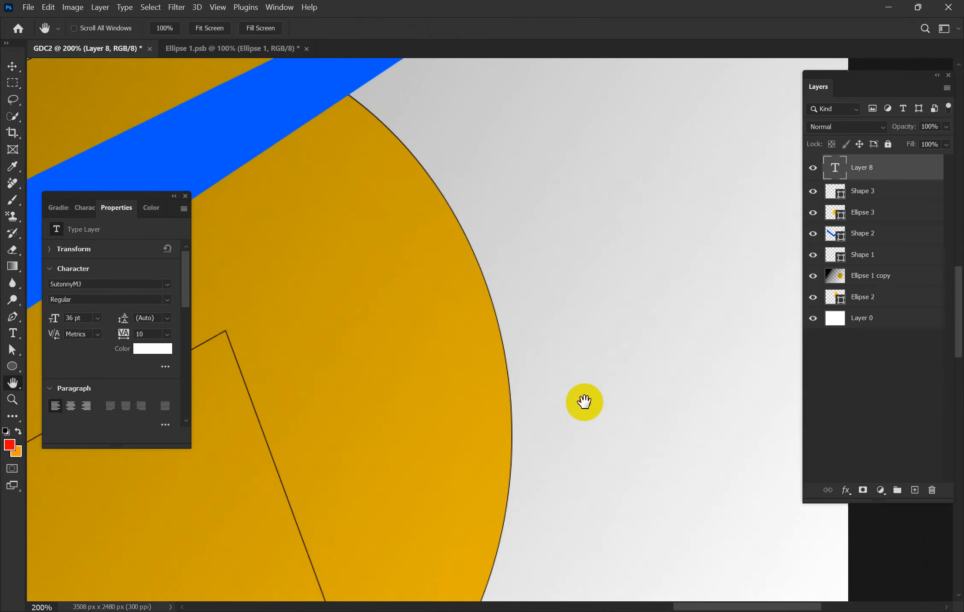
left_click_drag(584, 402, 611, 390)
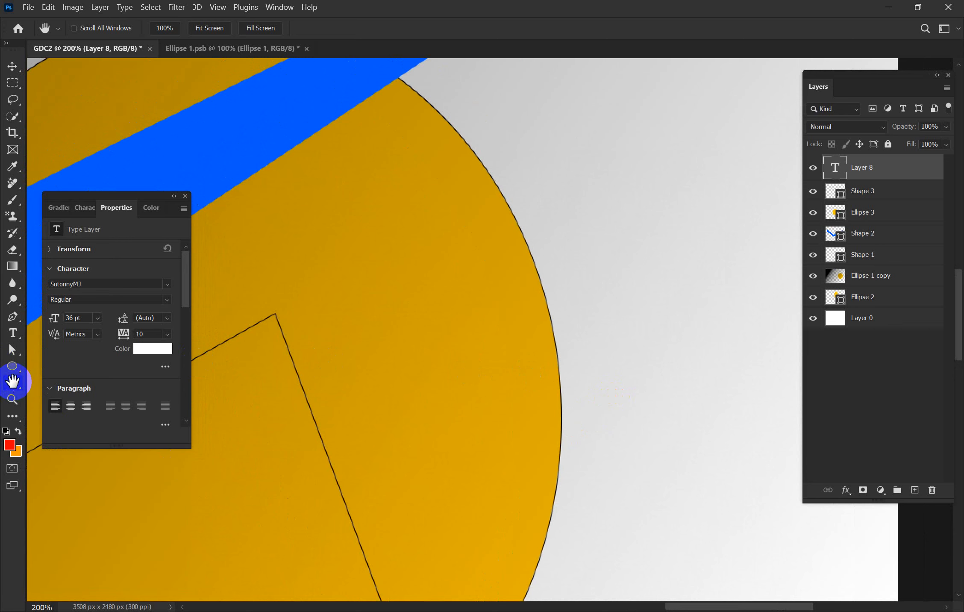
left_click(12, 66)
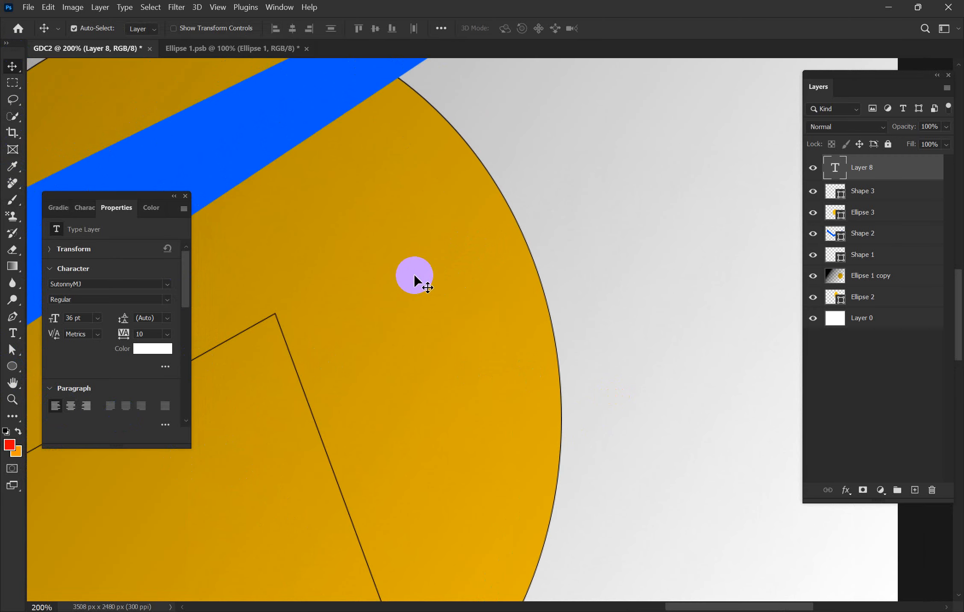
left_click_drag(441, 313, 510, 442)
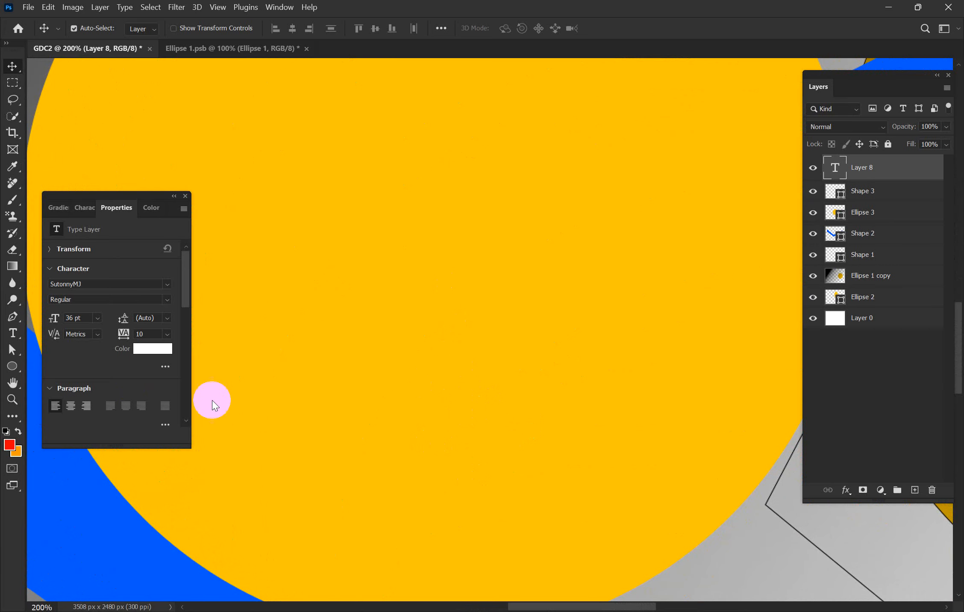
Step: Zoom the artwork in and out, finishing at 50% to view the whole composition
left_click(13, 400)
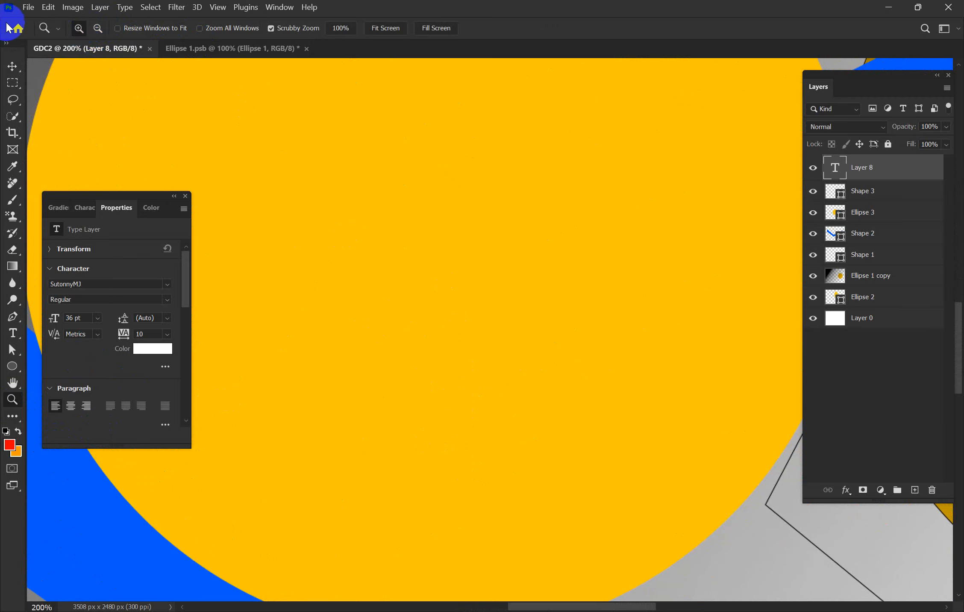
left_click(13, 67)
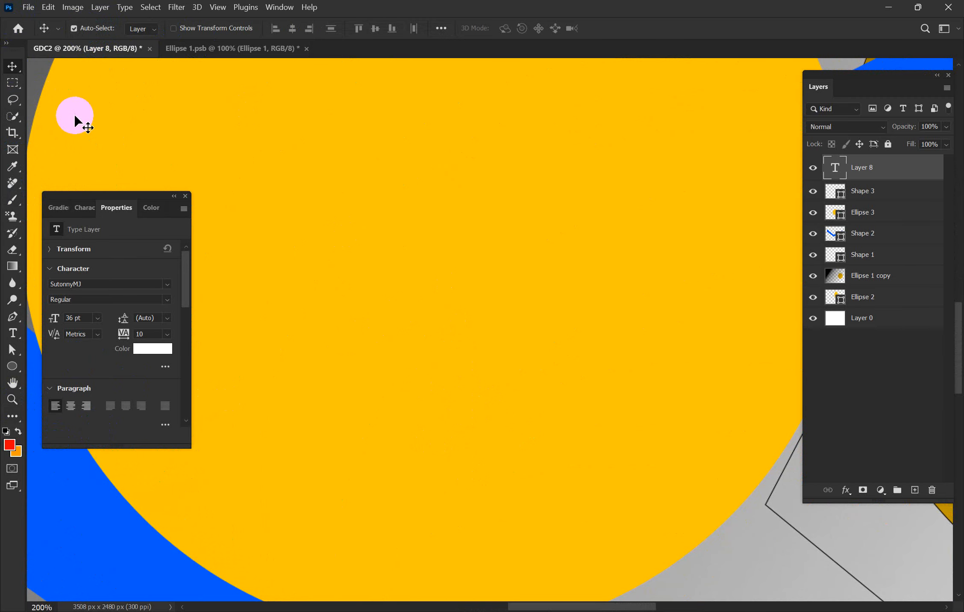
key("ctrl+minus")
key("ctrl+minus")
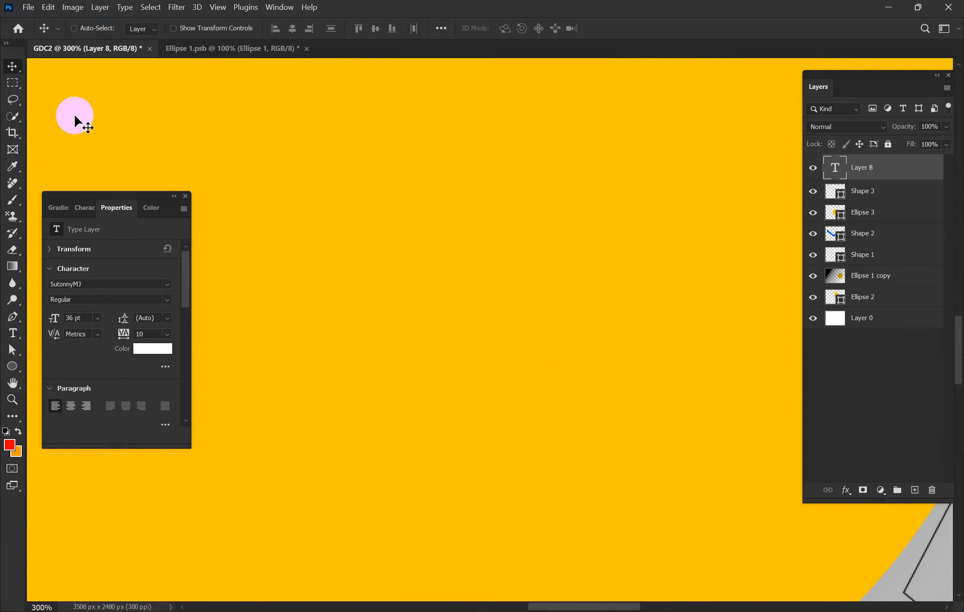
key("ctrl+minus")
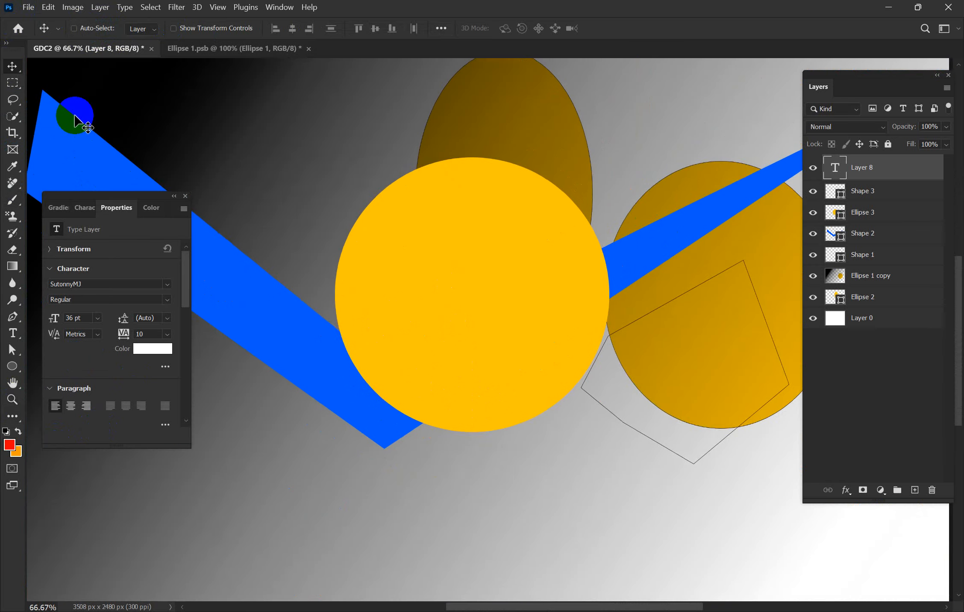
key("ctrl+plus")
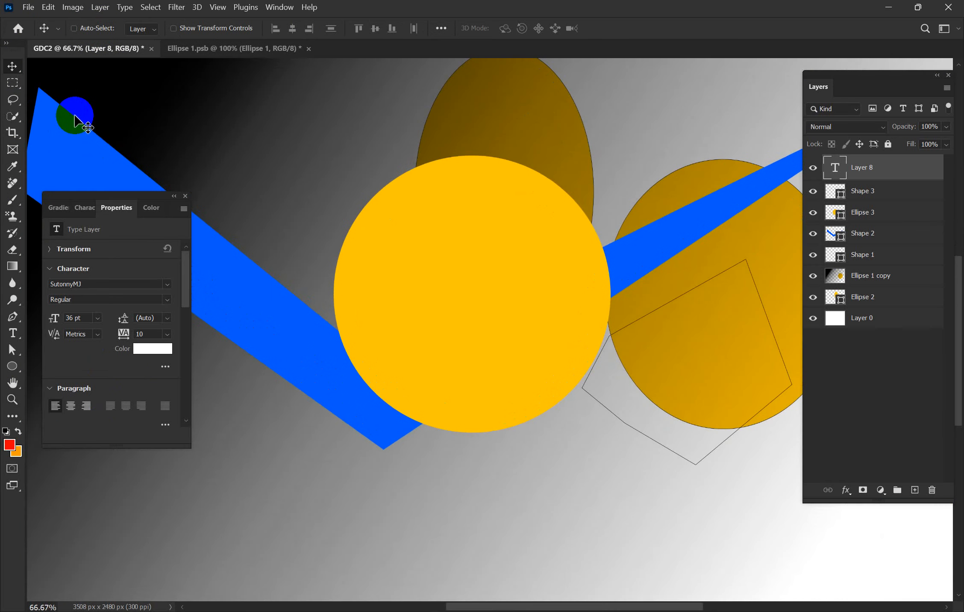
key("ctrl+minus")
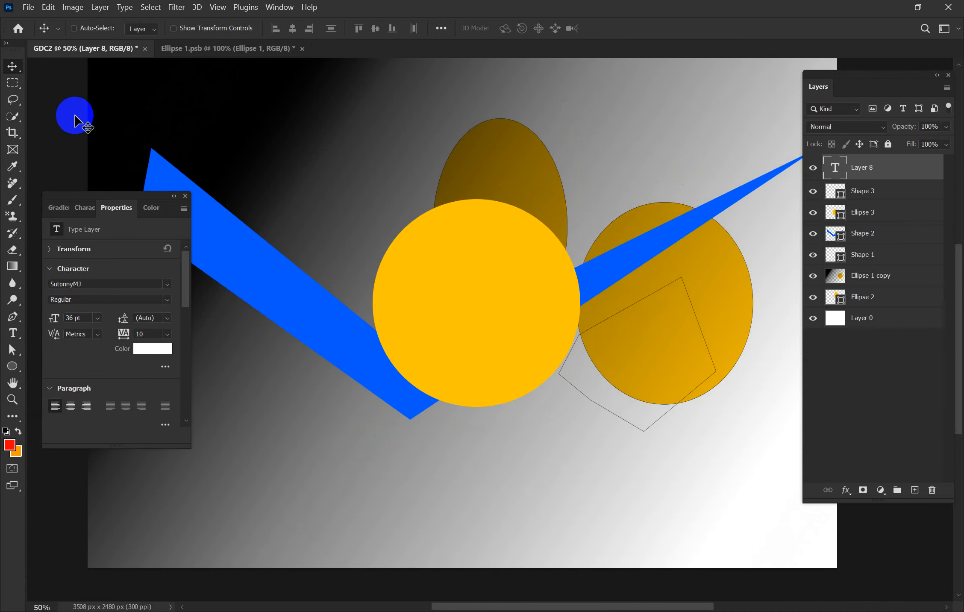
key("ctrl+plus")
key("ctrl+minus")
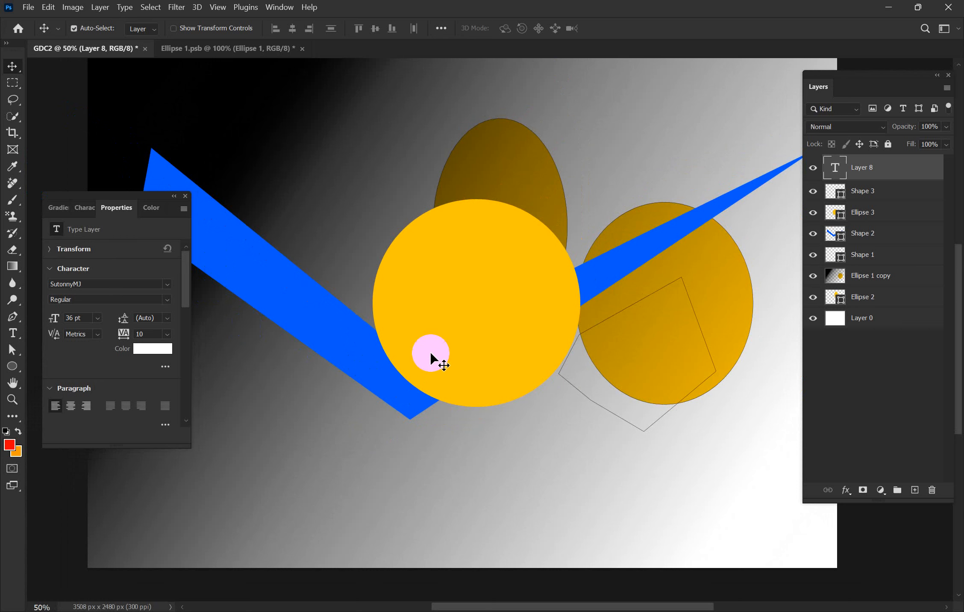
Step: Select the shape, ellipse and pixel layers one after another to examine how each corresponds to the artwork
left_click(872, 351)
left_click(872, 262)
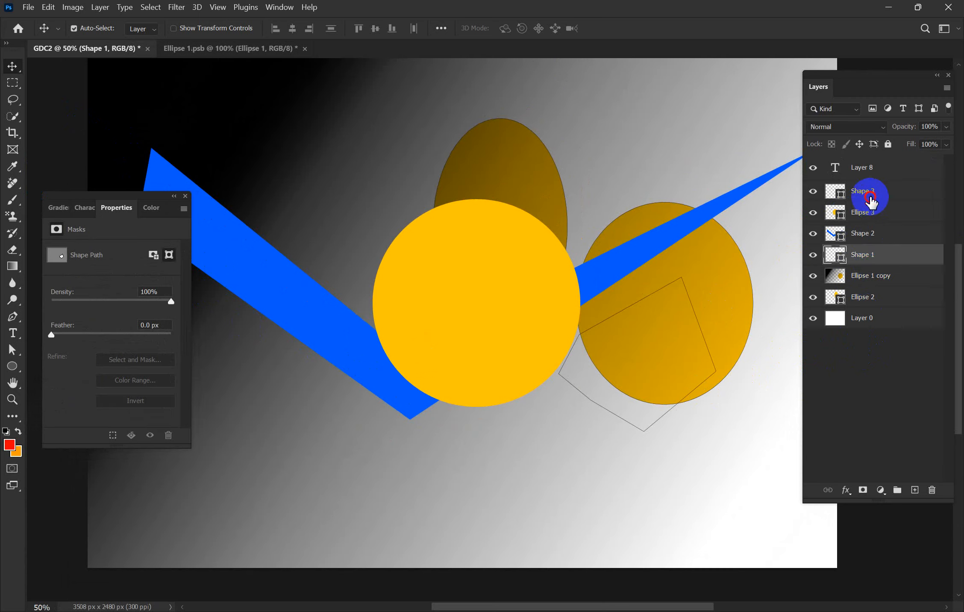
left_click(872, 198)
left_click(870, 302)
left_click(874, 255)
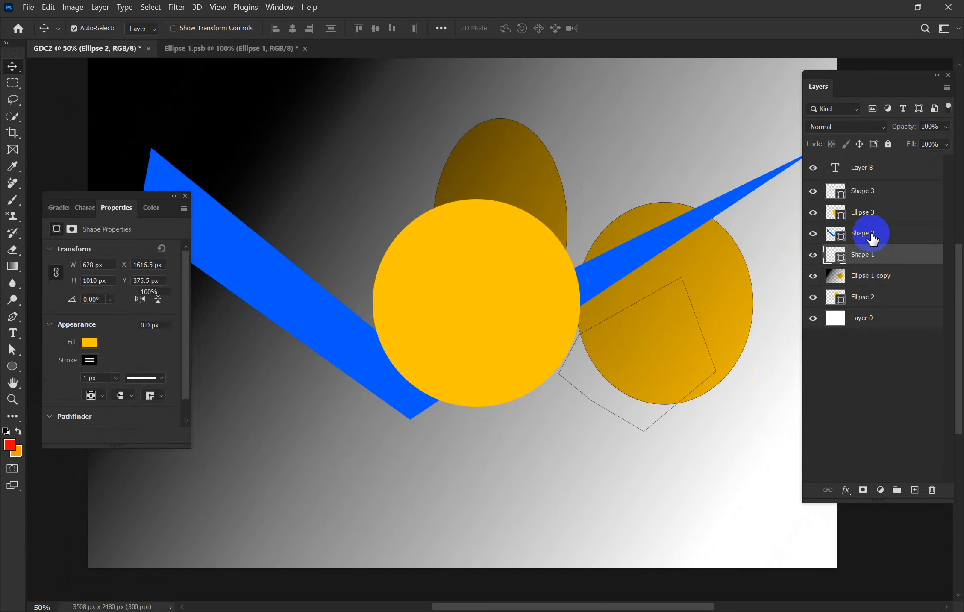
left_click(870, 214)
left_click(868, 188)
left_click(866, 276)
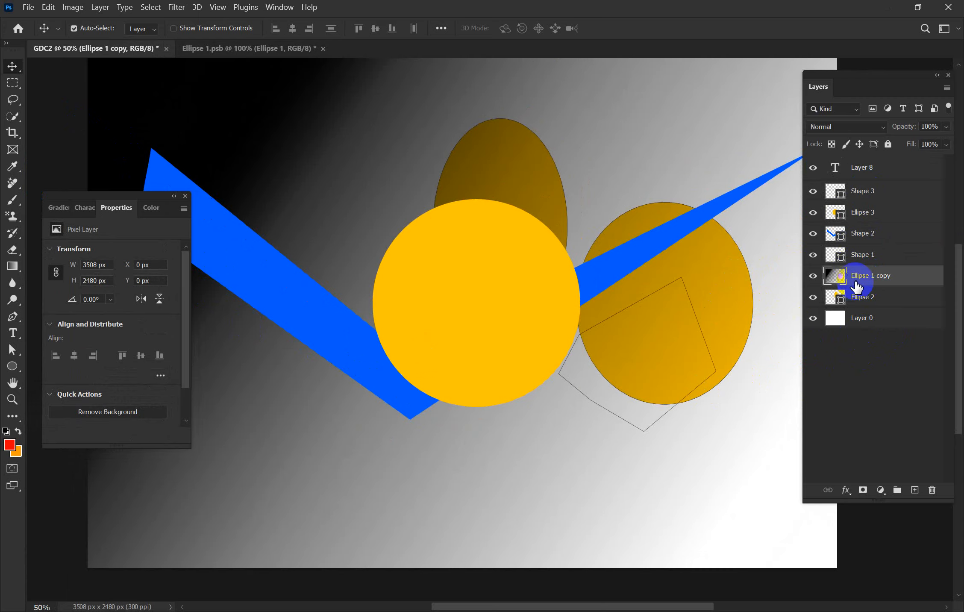
left_click(441, 314)
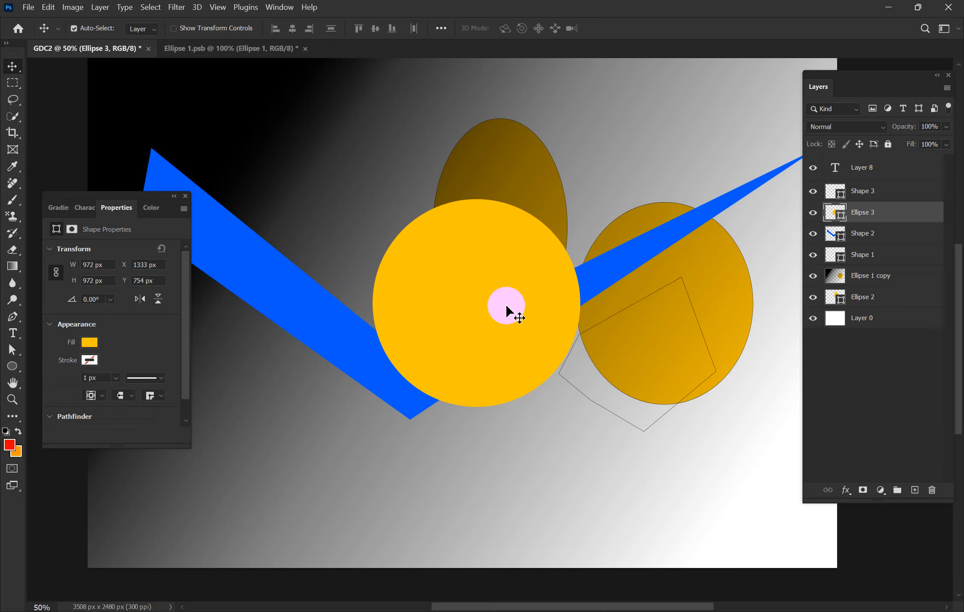
Step: Merge the blue Shape 2 layer with the Ellipse 3 circle layer and move the merged shape slightly up and right
left_click(323, 304)
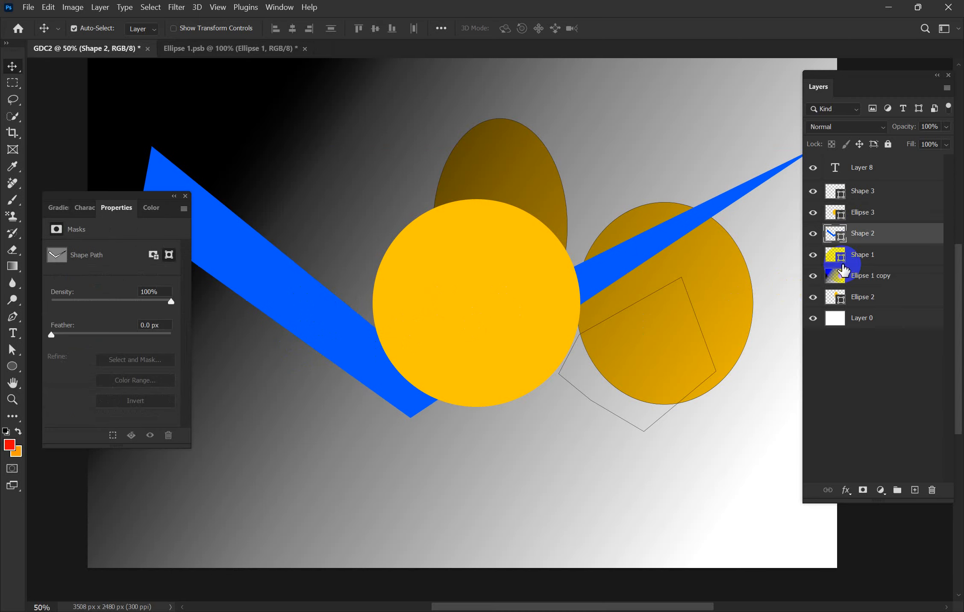
left_click(862, 214, "ctrl")
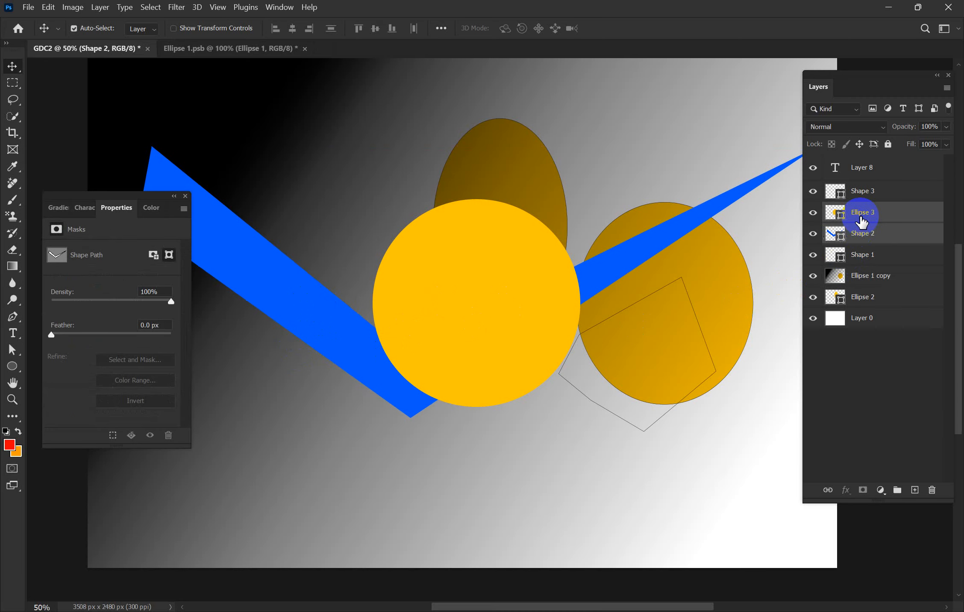
key("ctrl+e")
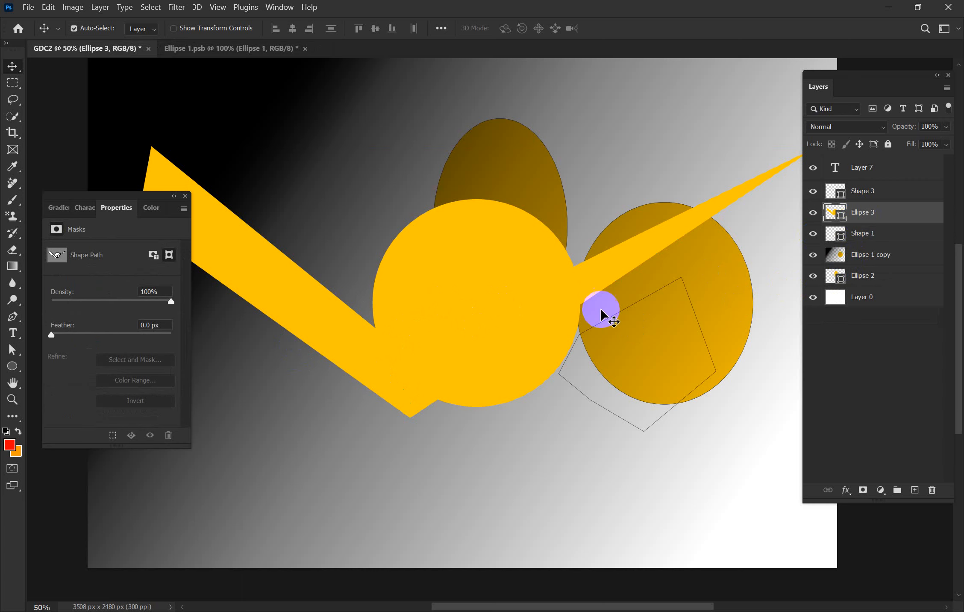
left_click_drag(427, 368, 442, 351)
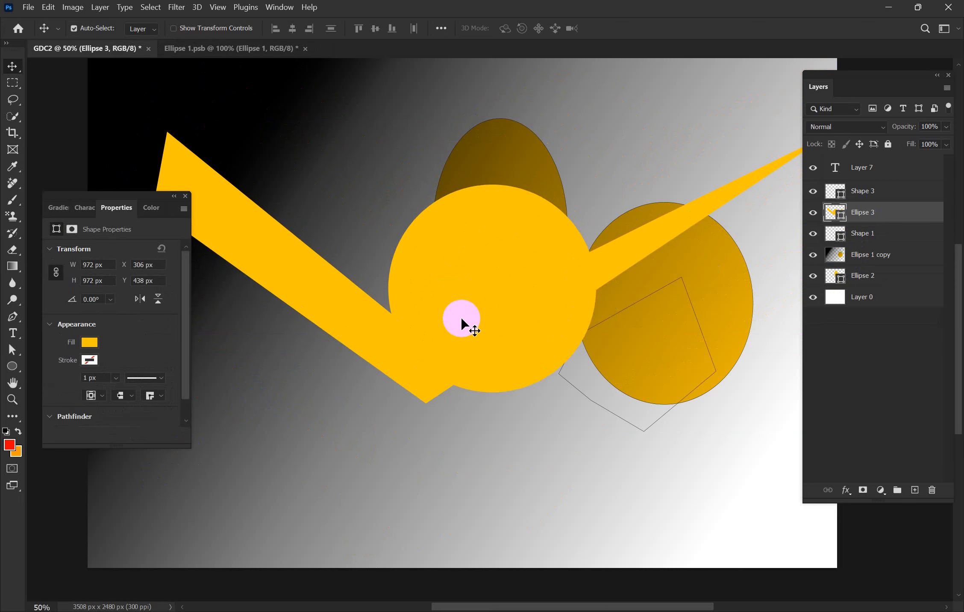
left_click(831, 216)
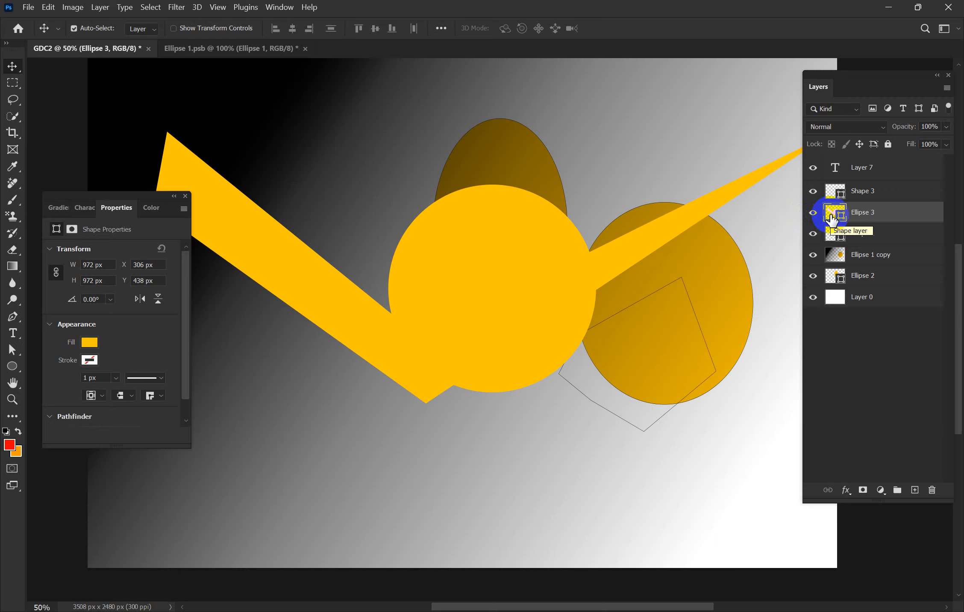
Step: Undo the move and the merge of the Shape 2 and Ellipse 3 layers
key("ctrl")
key("ctrl+z")
key("ctrl+z")
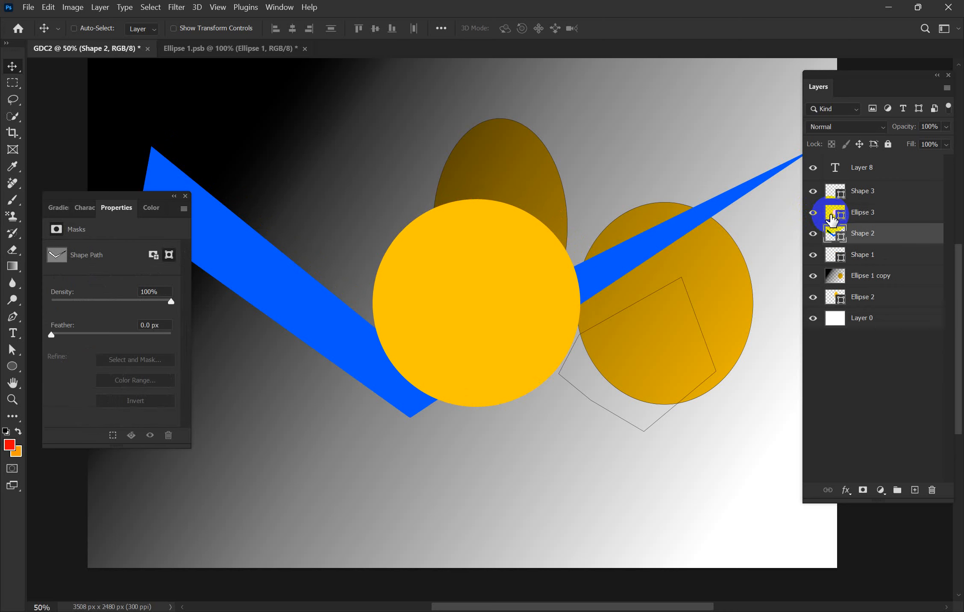
Step: Move the blue V-shaped Shape 2 up and right so it sits clear of the yellow circle, across the two darker ellipses
left_click(661, 404)
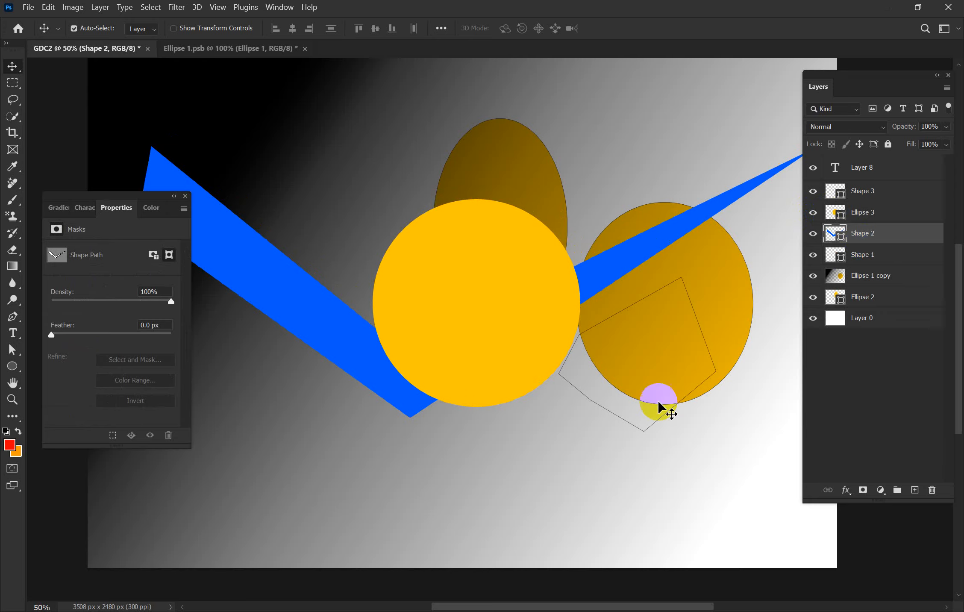
left_click(502, 347)
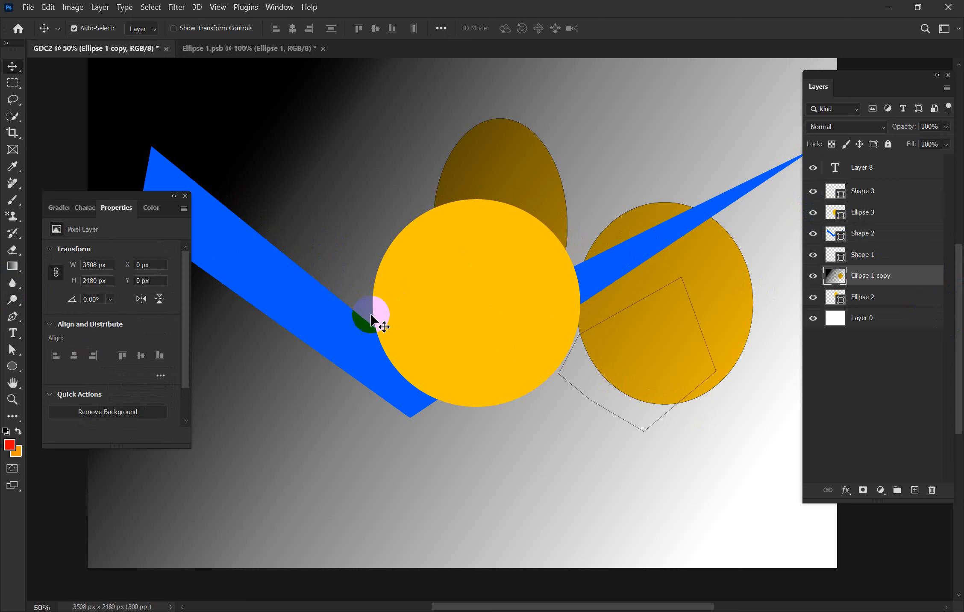
left_click_drag(295, 280, 490, 137)
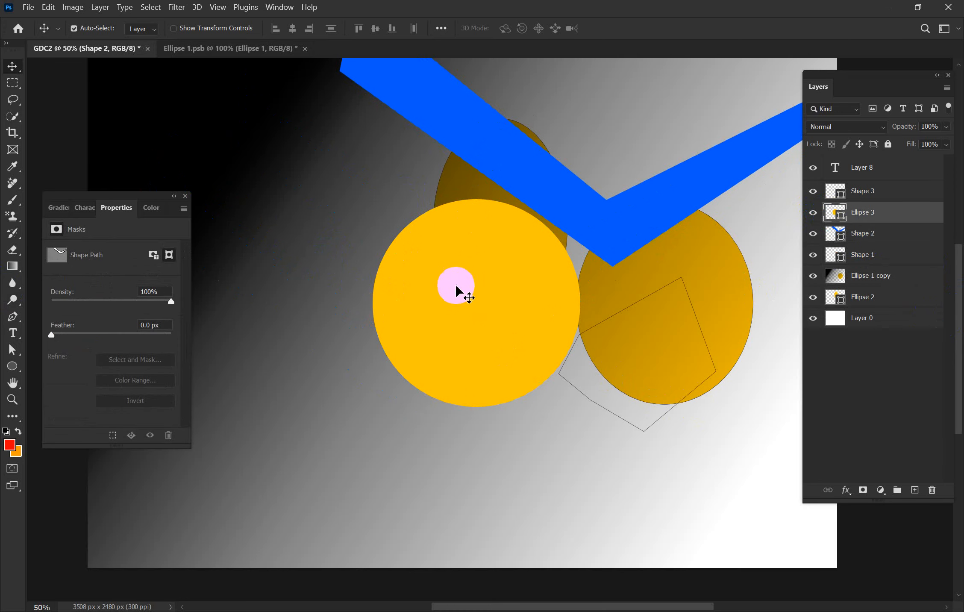
Step: Reposition the yellow circle and the blue V-shaped Shape 2 so the circle covers the V's point over the artwork's middle
left_click_drag(453, 293, 327, 435)
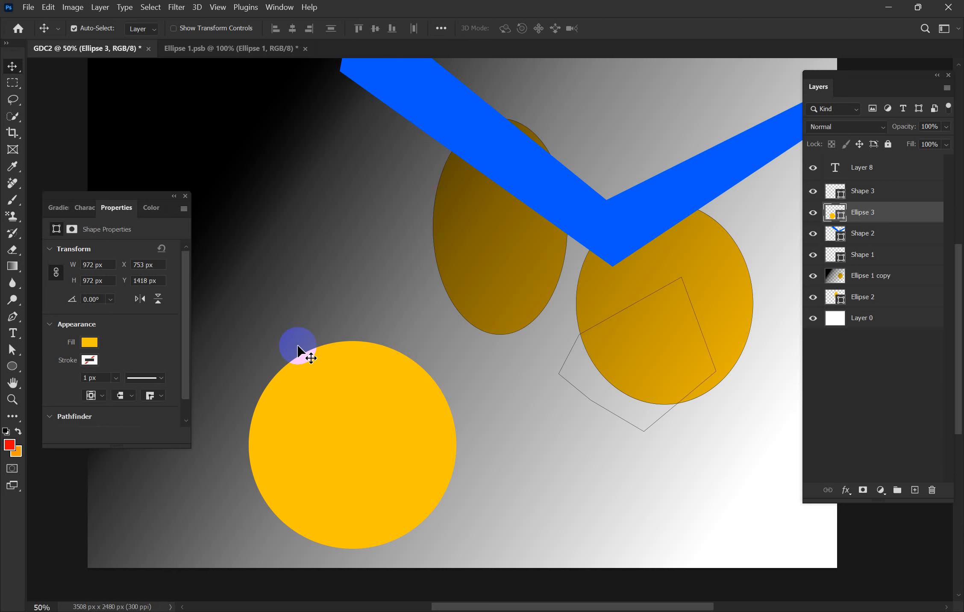
left_click_drag(407, 431, 518, 319)
left_click_drag(542, 201, 331, 262)
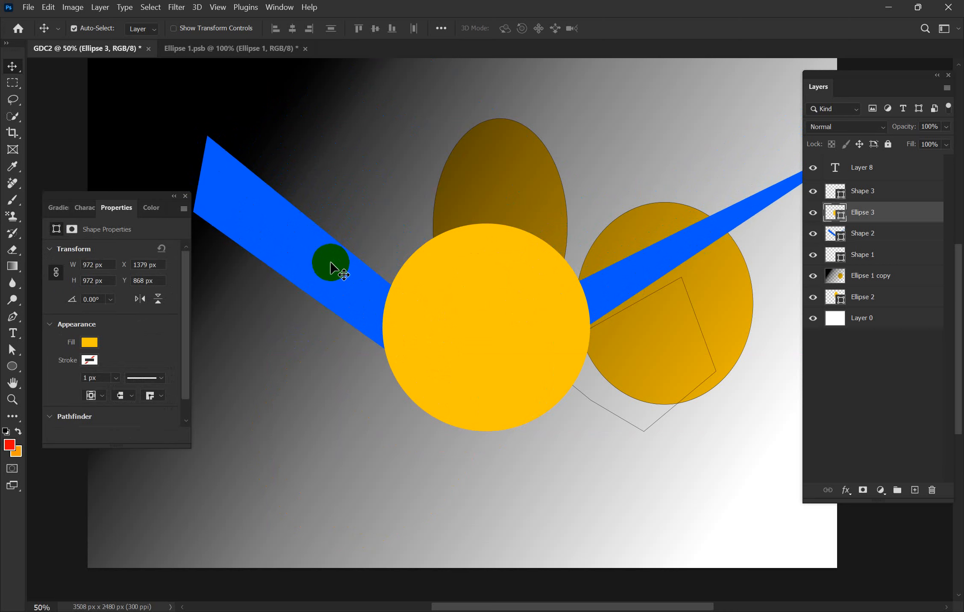
left_click_drag(437, 363, 444, 385)
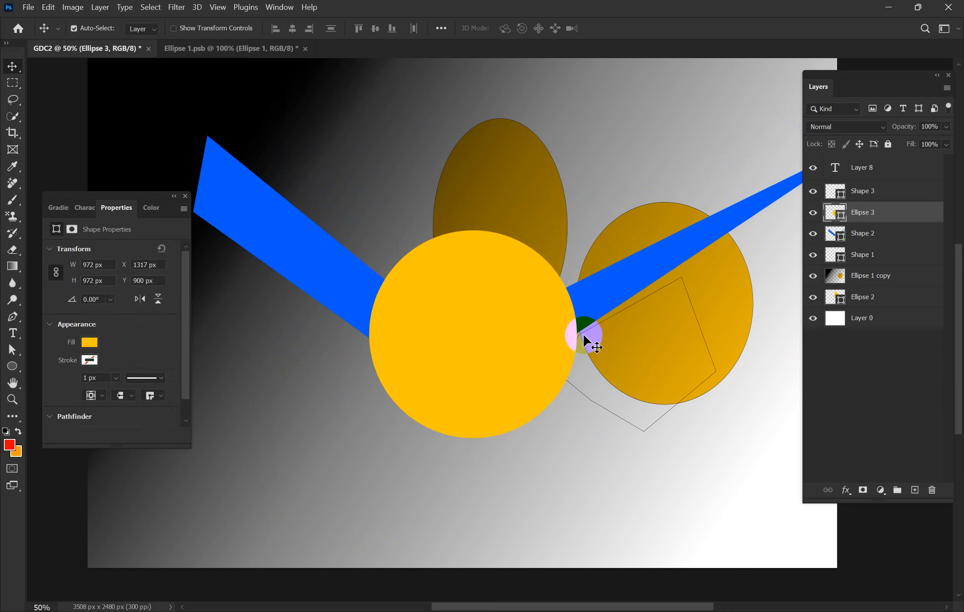
Step: Change the fill color of the blue Shape 2 to the yellow sampled from the Ellipse 3 circle
left_click(609, 295)
left_click_drag(842, 267, 848, 247)
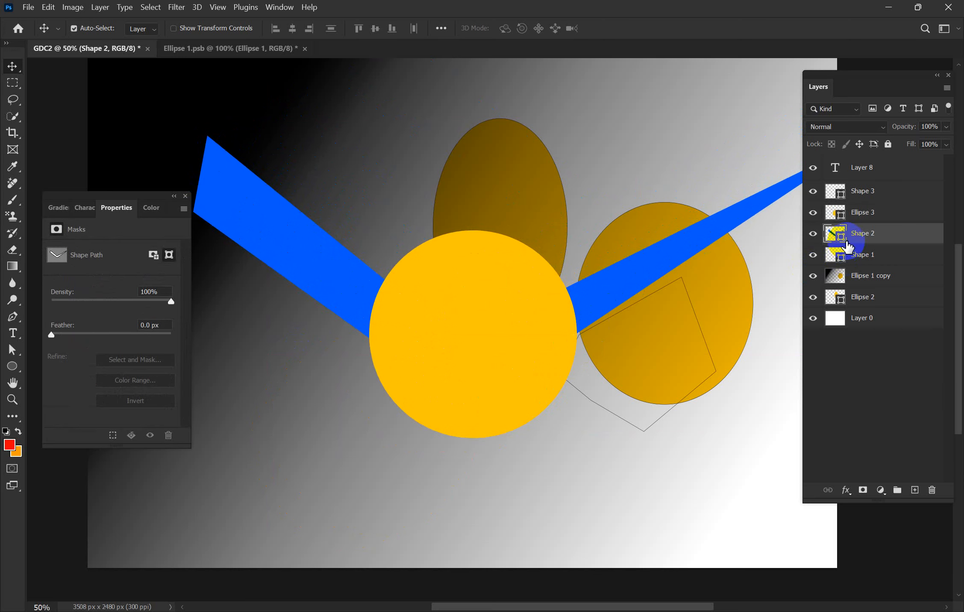
double_click(840, 236)
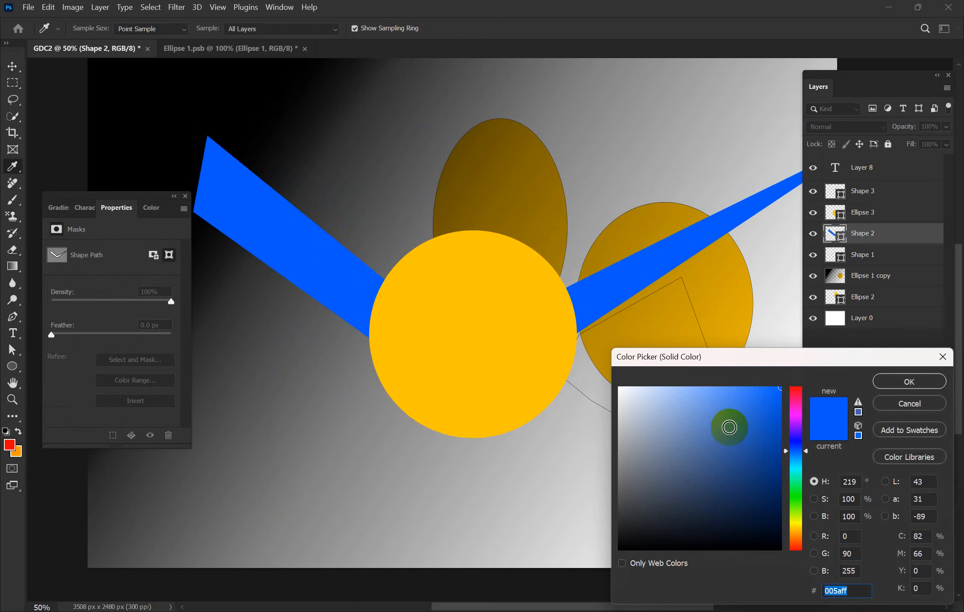
left_click_drag(754, 359, 760, 281)
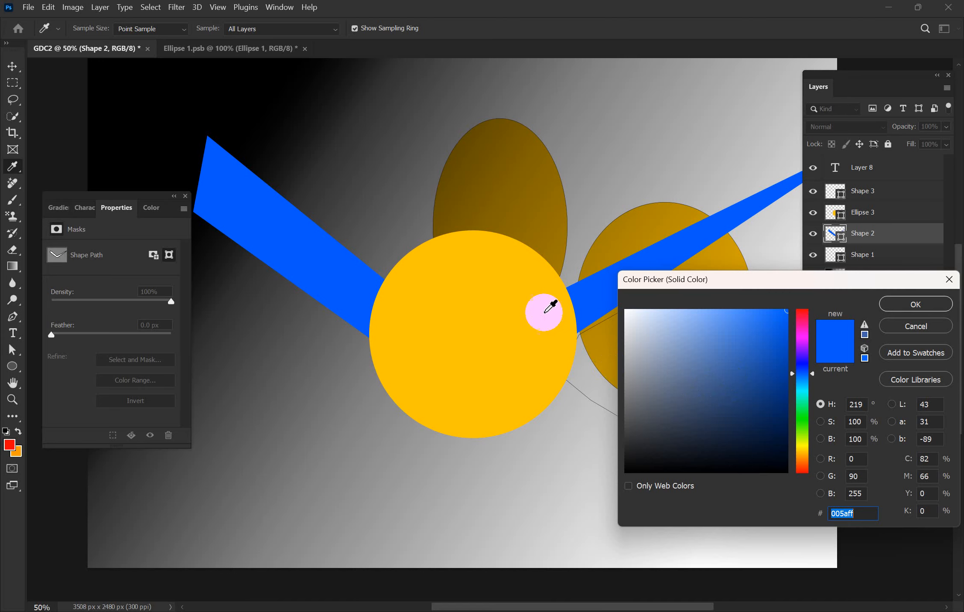
left_click(465, 307)
left_click(932, 308)
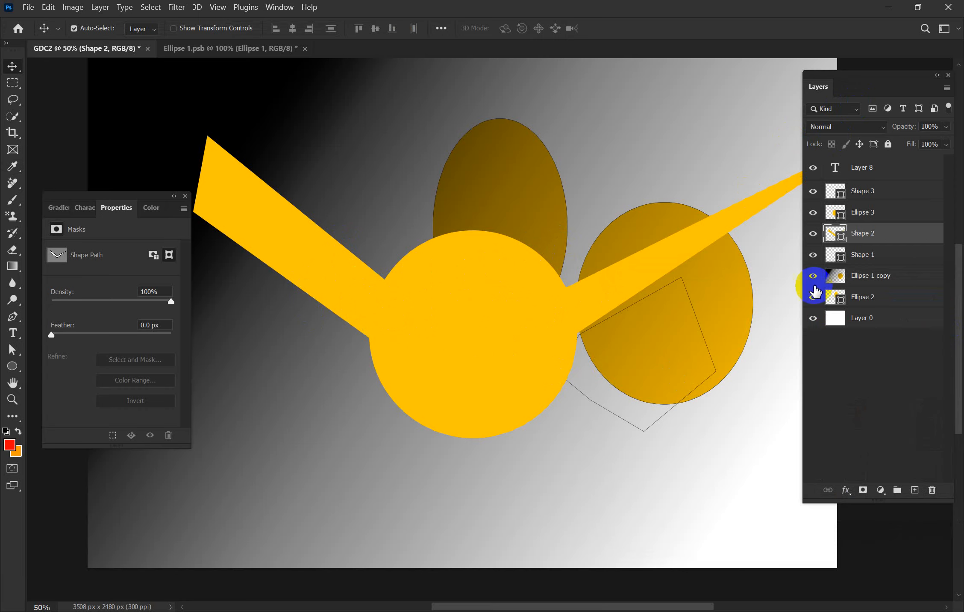
Step: Toggle the visibility of the Shape 2 and Ellipse 3 layers in turn to check that they are separate objects
left_click(814, 234)
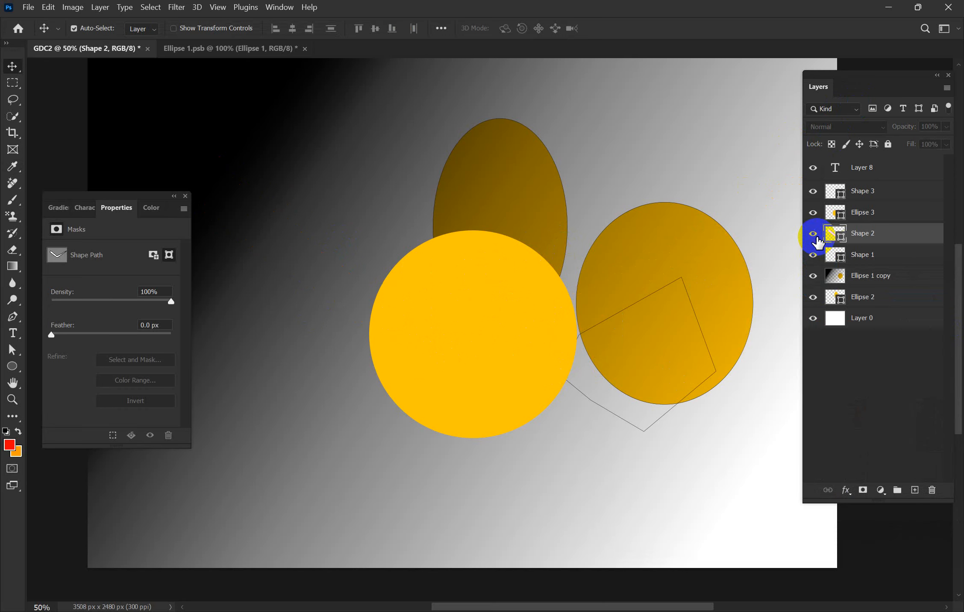
left_click(814, 234)
left_click(814, 214)
left_click(814, 213)
left_click(814, 213)
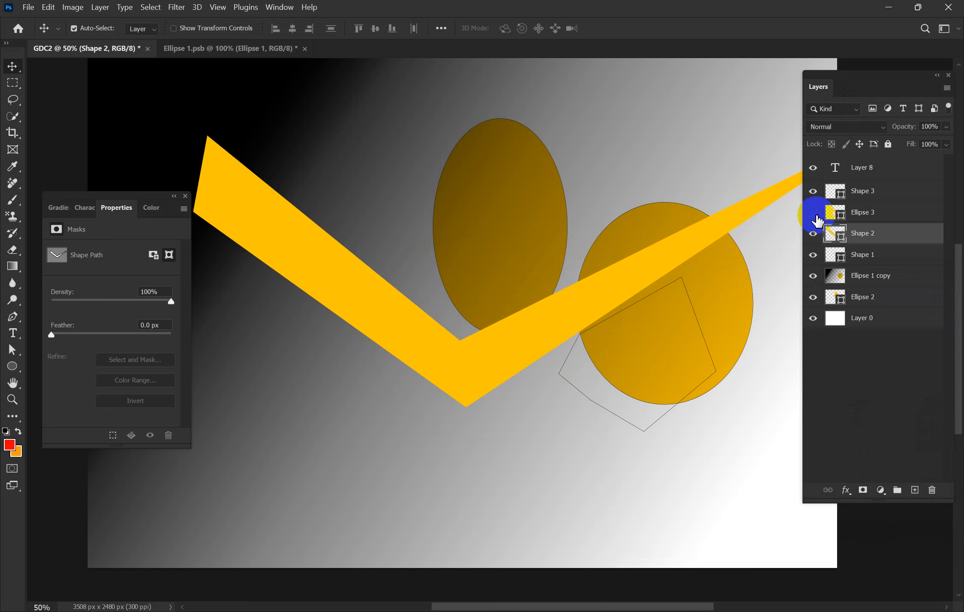
left_click(814, 214)
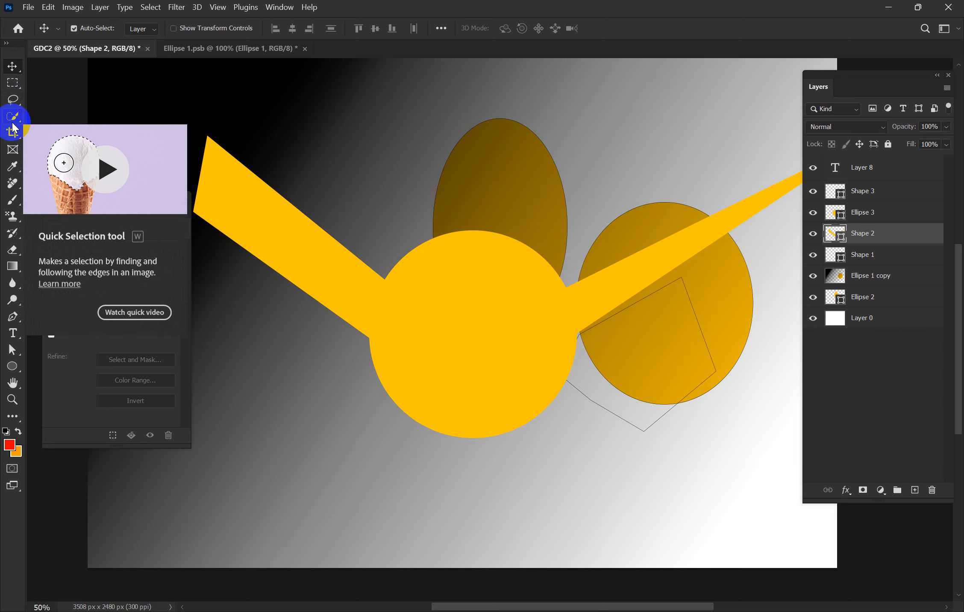
Step: Open the image Students Photo (59) from the Downloads folder
left_click(28, 7)
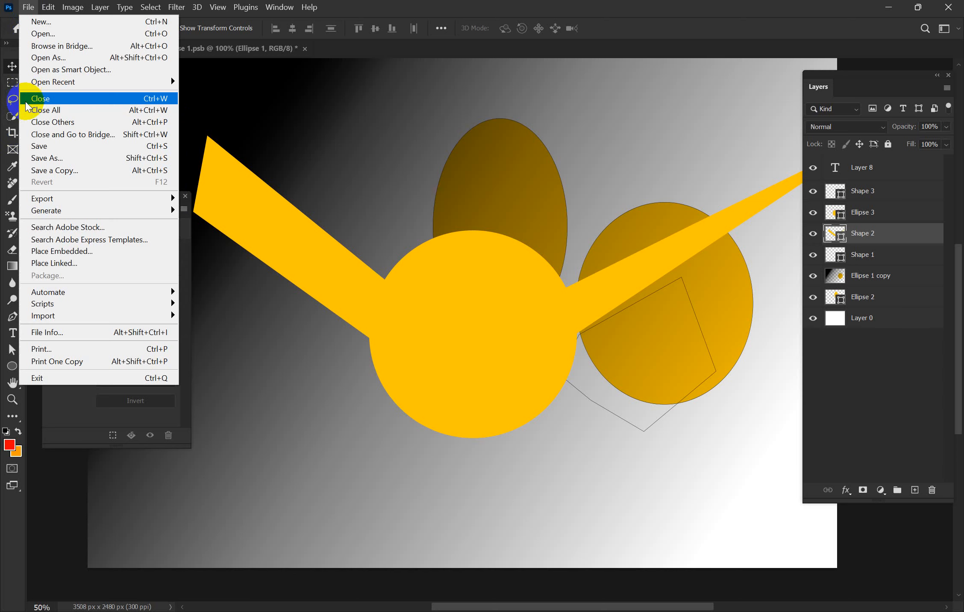
left_click(45, 34)
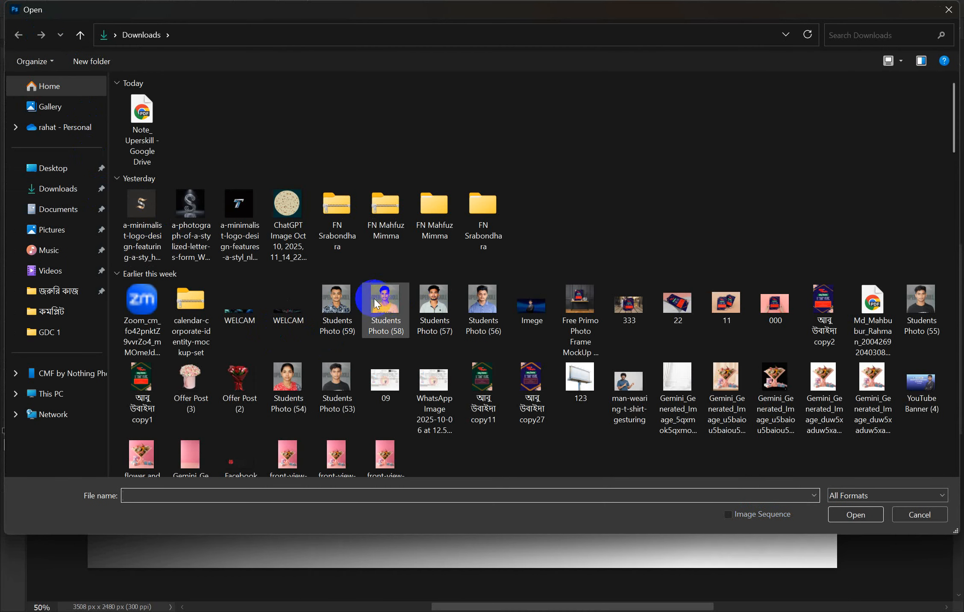
double_click(335, 315)
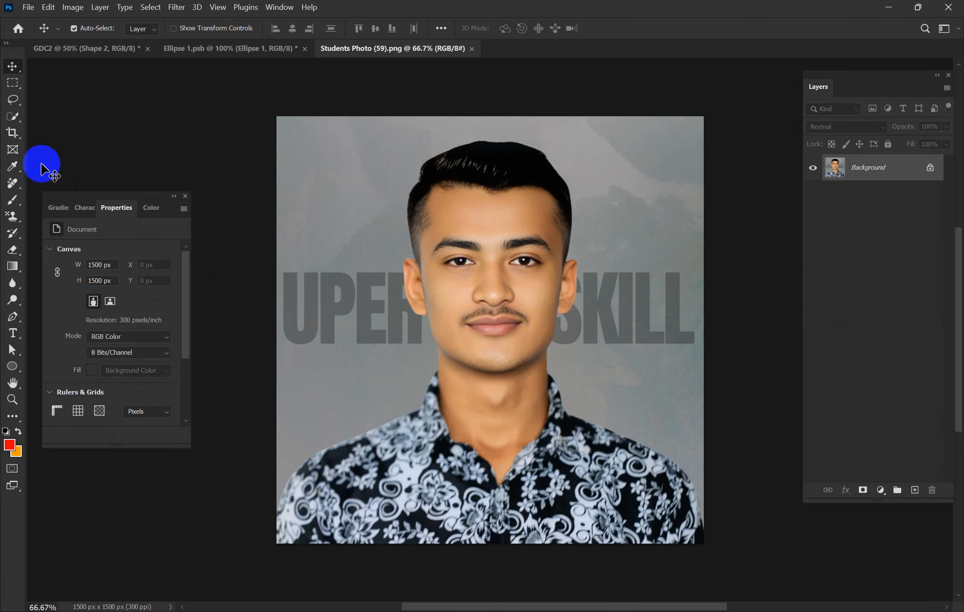
Step: Select the man from face to shirt with the Quick Selection tool, using a brush size of 300
left_click_drag(21, 119, 41, 127)
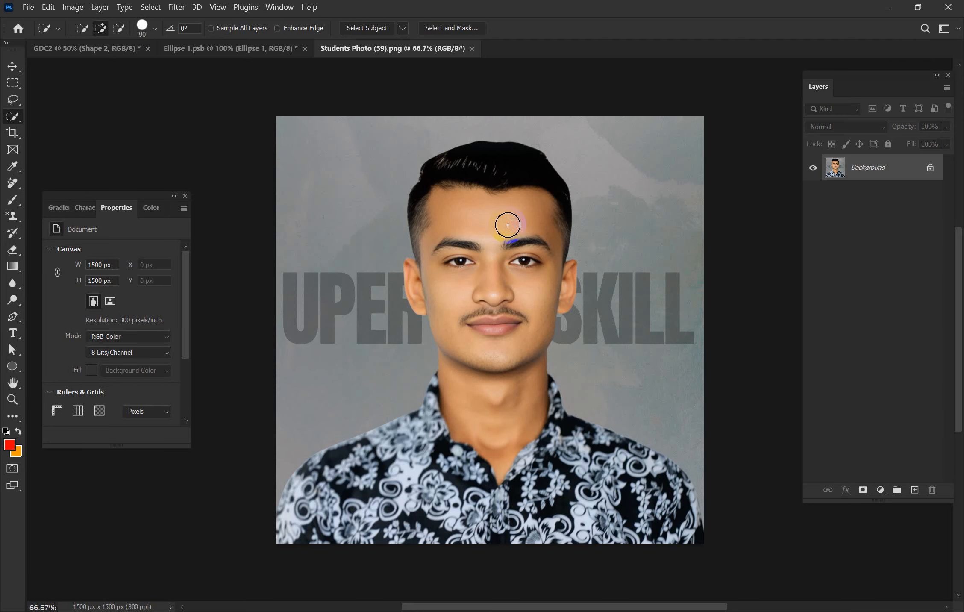
key("bracketright")
key("bracketright")
key("bracketright")
key("bracketright")
key("bracketright")
key("bracketright")
key("bracketright")
key("bracketright")
key("bracketright")
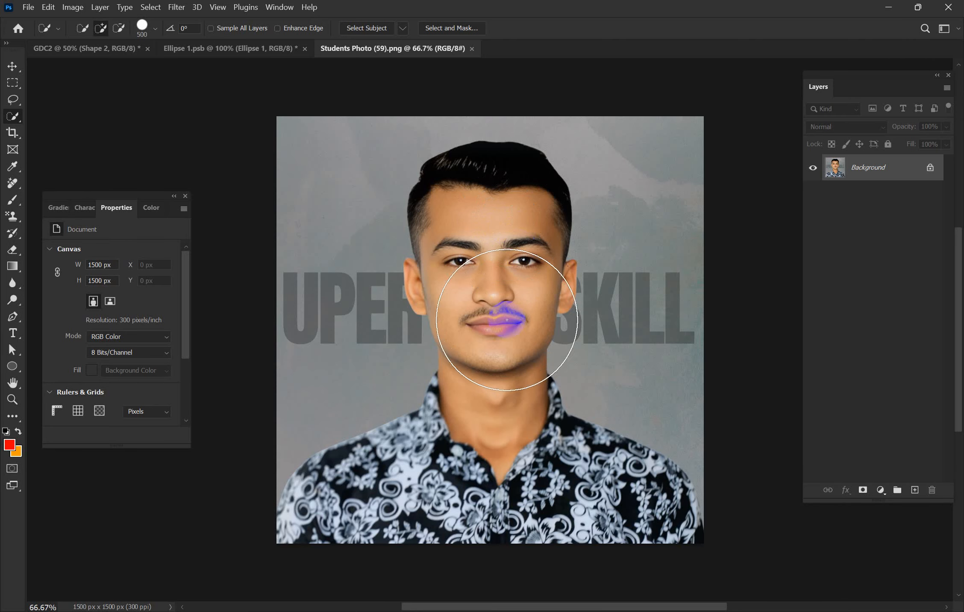
key("bracketleft")
key("bracketleft")
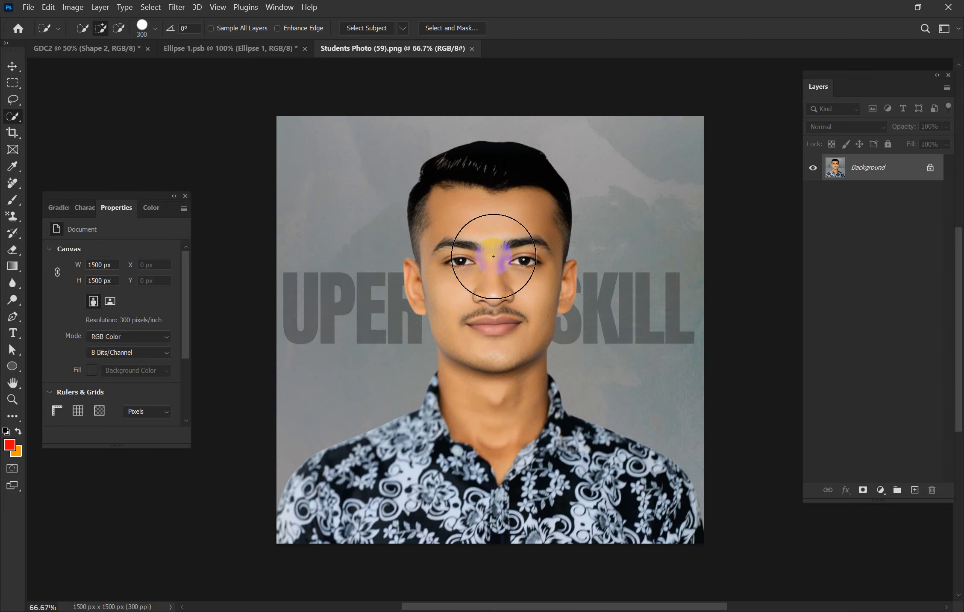
mouse_move(496, 280)
left_mouse_down()
mouse_move(503, 298)
mouse_move(490, 425)
mouse_move(451, 453)
mouse_move(366, 477)
mouse_move(339, 509)
mouse_move(319, 510)
mouse_move(338, 487)
mouse_move(359, 486)
mouse_move(362, 469)
mouse_move(388, 468)
mouse_move(442, 405)
mouse_move(524, 375)
mouse_move(512, 320)
mouse_move(521, 287)
mouse_move(530, 370)
mouse_move(500, 405)
mouse_move(516, 431)
mouse_move(523, 474)
mouse_move(499, 499)
mouse_move(415, 522)
mouse_move(555, 500)
mouse_move(627, 508)
mouse_move(687, 531)
mouse_move(678, 519)
mouse_move(651, 518)
mouse_move(605, 470)
mouse_move(544, 450)
left_mouse_up()
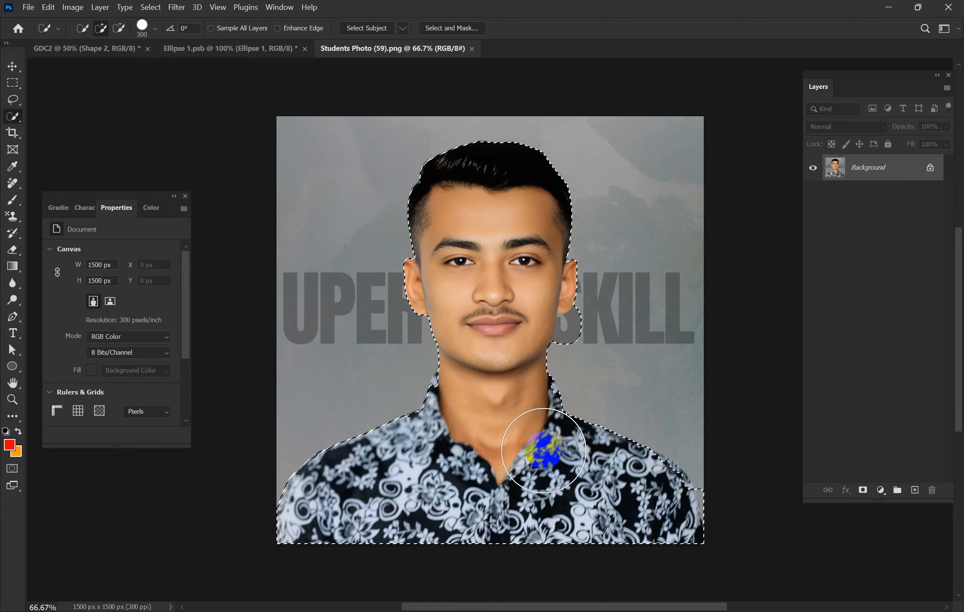
Step: Reduce the Quick Selection brush size to 80 and add the collar and shoulder edge beside the neck to the selection
key("bracketleft")
key("bracketleft")
key("bracketleft")
key("bracketleft")
key("bracketleft")
key("bracketleft")
key("bracketleft")
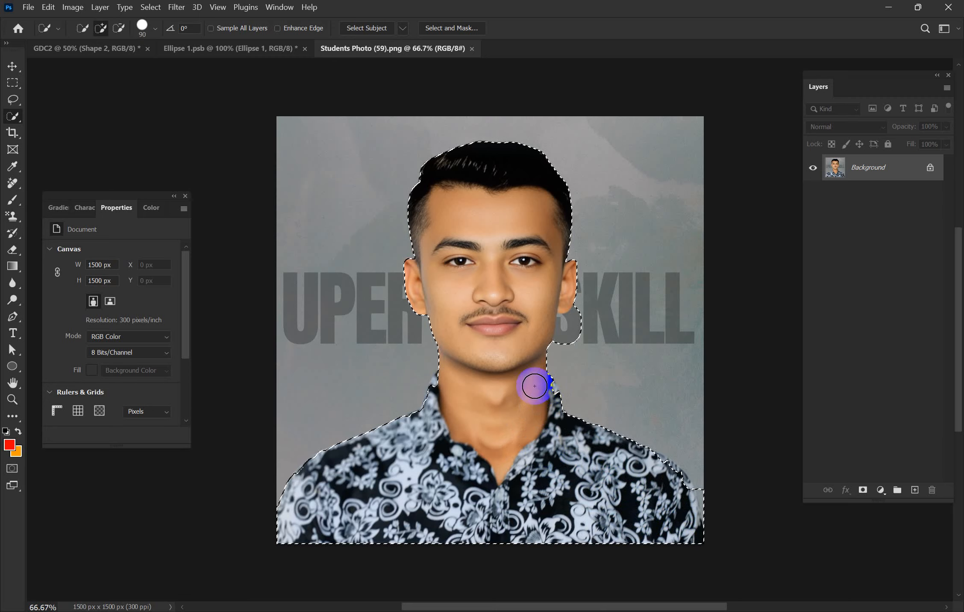
key("bracketleft")
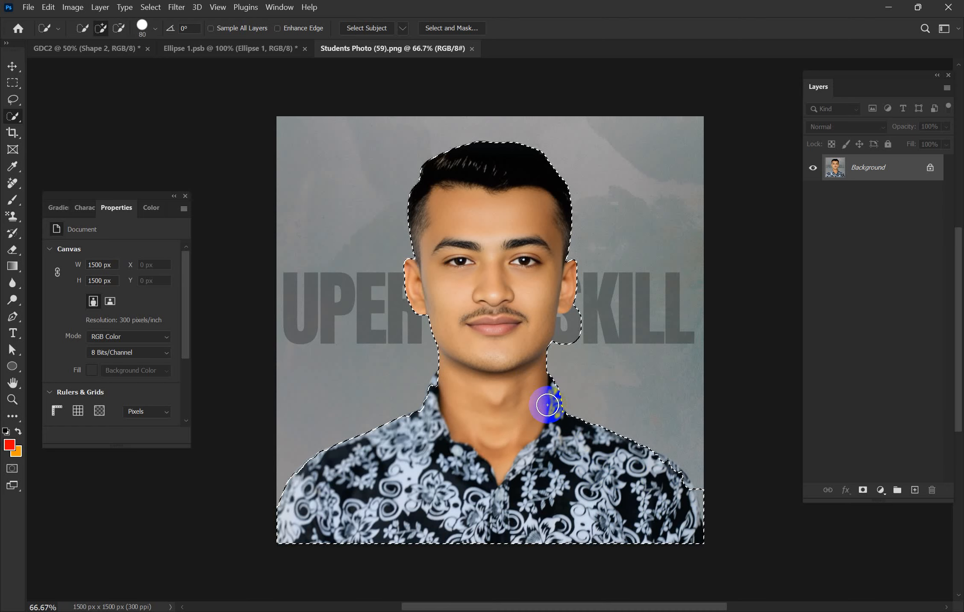
mouse_move(548, 405)
left_mouse_down()
mouse_move(563, 445)
mouse_move(676, 485)
mouse_move(690, 493)
mouse_move(686, 501)
mouse_move(652, 467)
mouse_move(662, 468)
mouse_move(661, 442)
left_mouse_up()
Step: Subtract the stray background beside the shoulder and below the ear from the selection, and brush over the shirt's lower edge
key("alt")
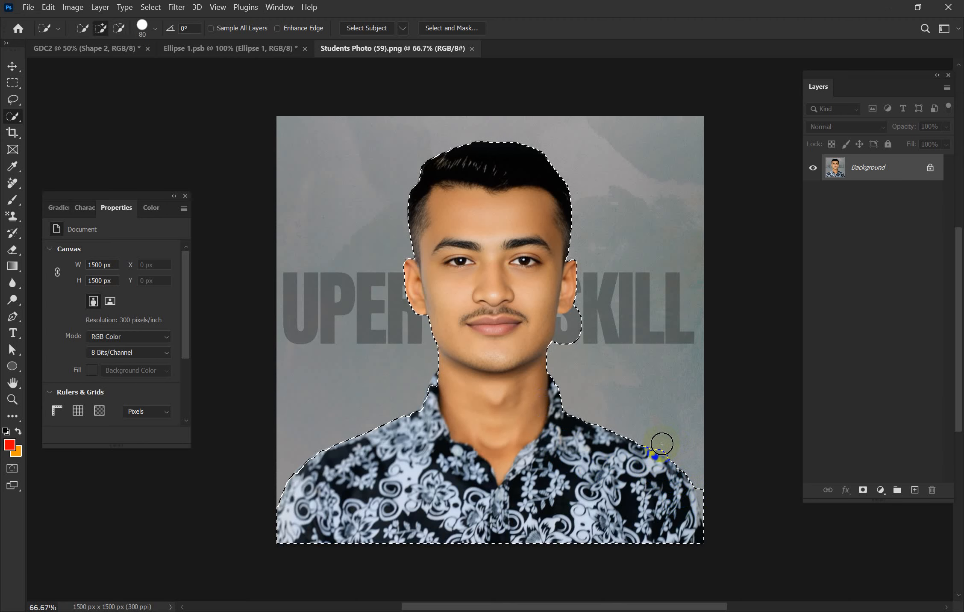
key("alt")
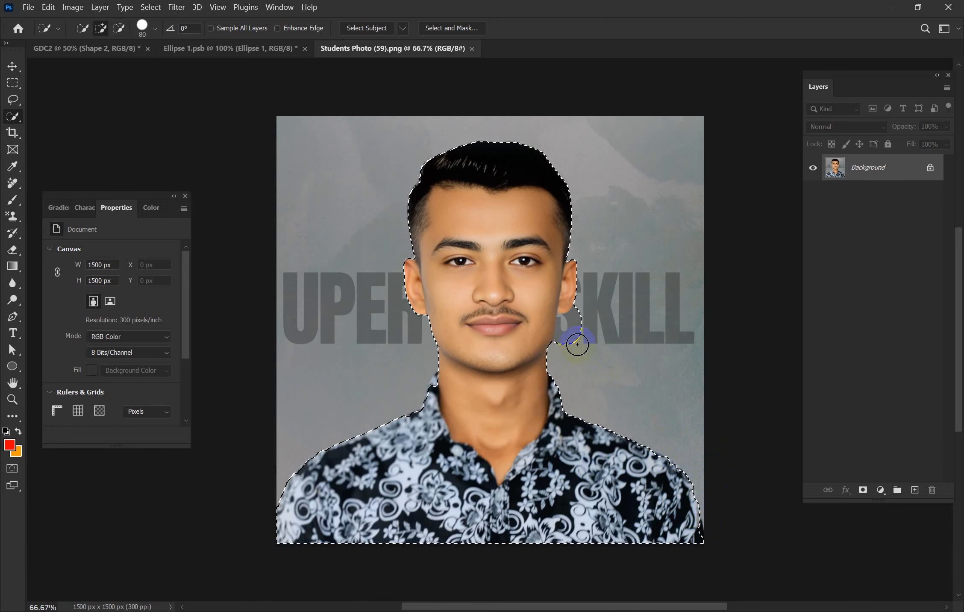
key("alt")
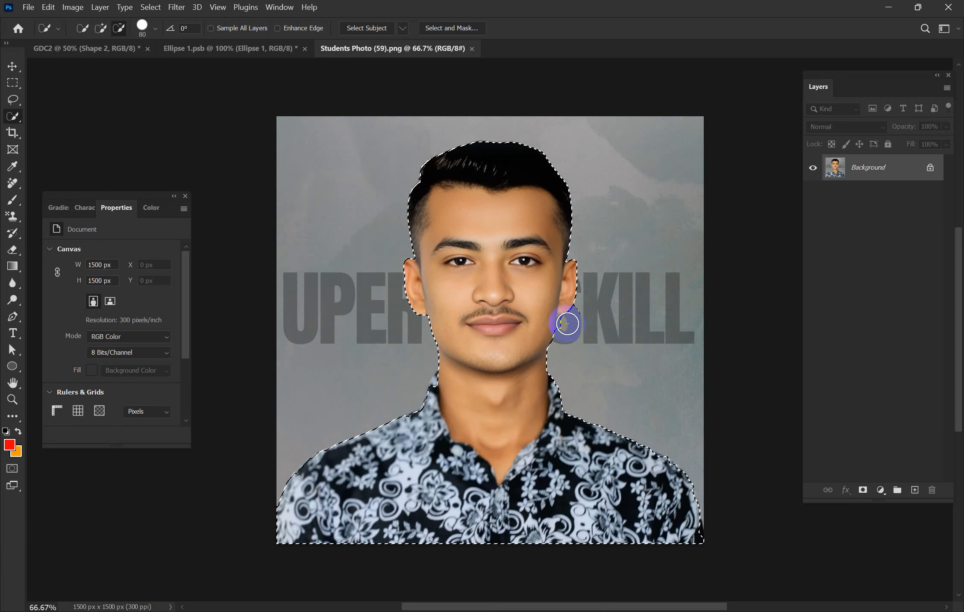
left_click_drag(581, 342, 582, 344)
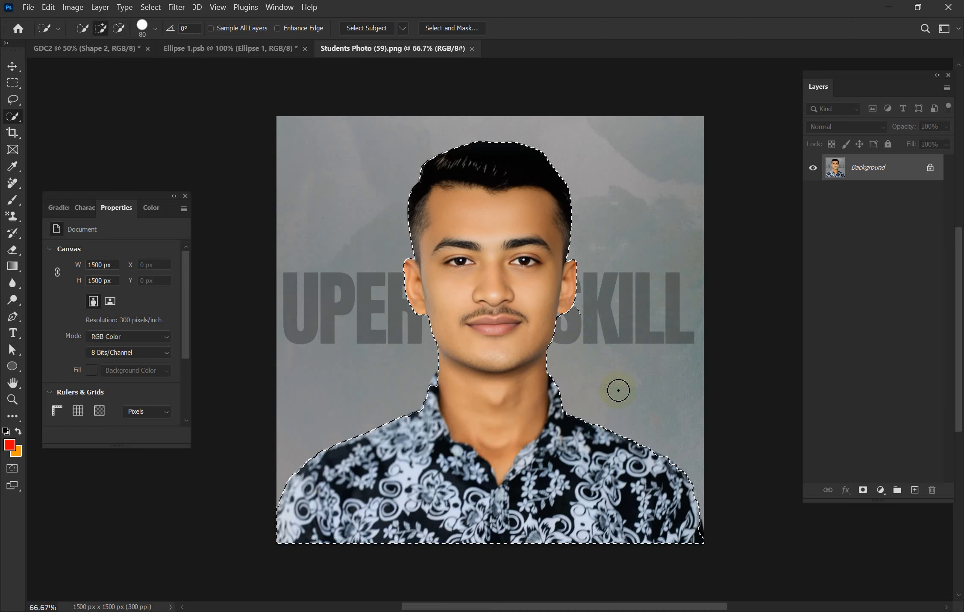
mouse_move(395, 479)
left_mouse_down()
mouse_move(348, 533)
mouse_move(386, 553)
mouse_move(487, 560)
left_mouse_up()
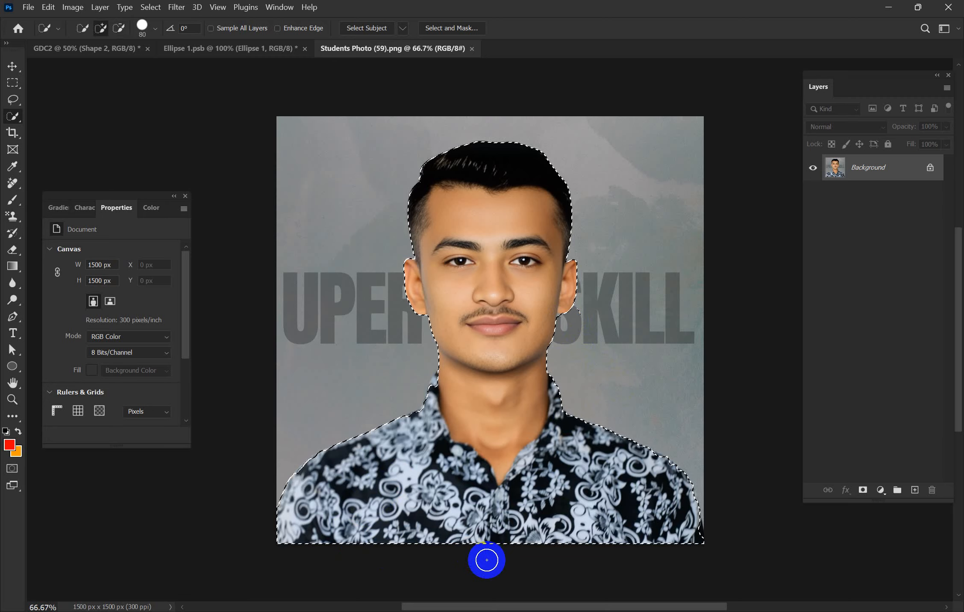
key("alt")
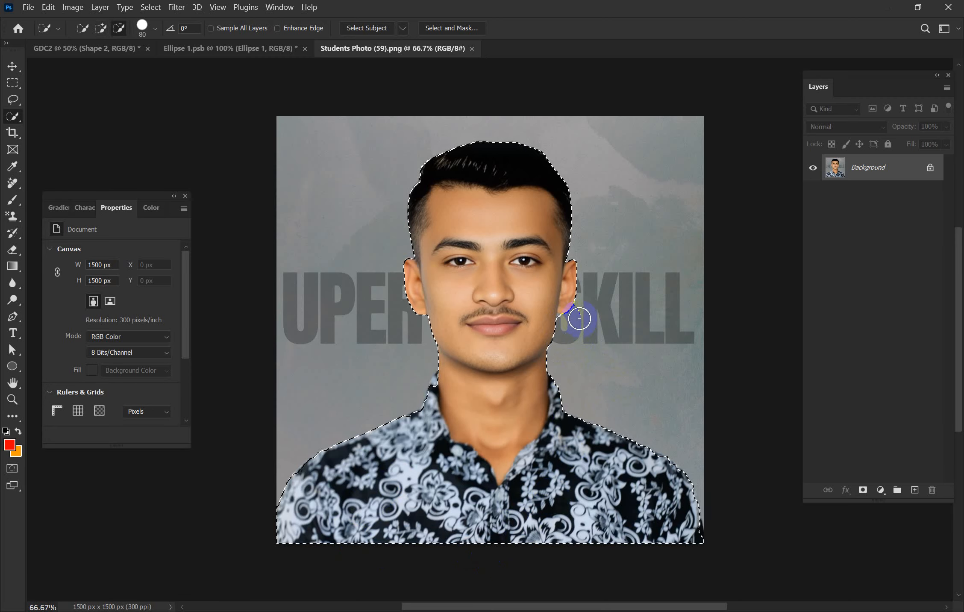
left_click_drag(585, 326, 584, 327)
left_click_drag(557, 534, 555, 542)
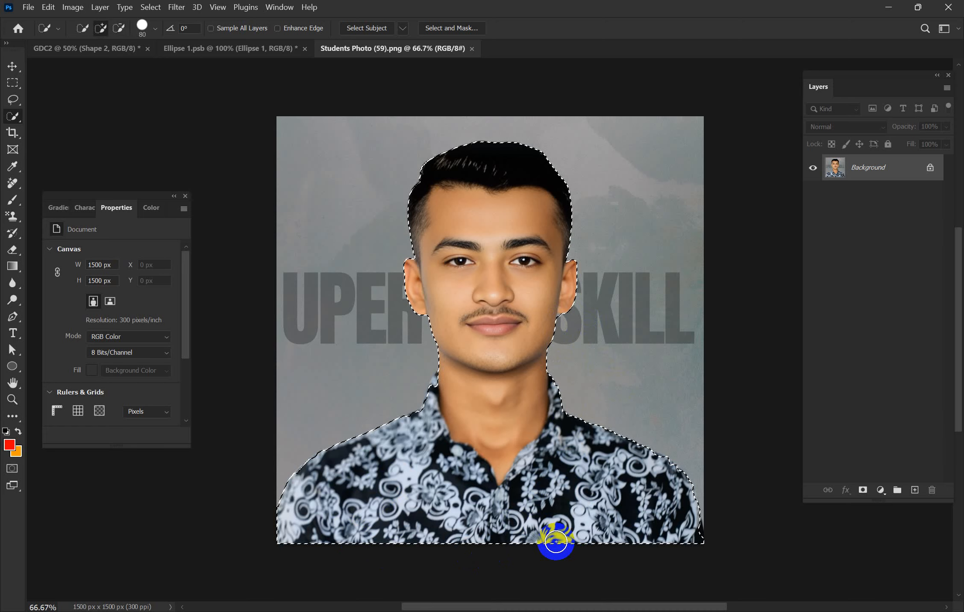
Step: Copy the selected man to a new layer, hide the Background layer and deselect all layers with the Move tool
key("ctrl+j")
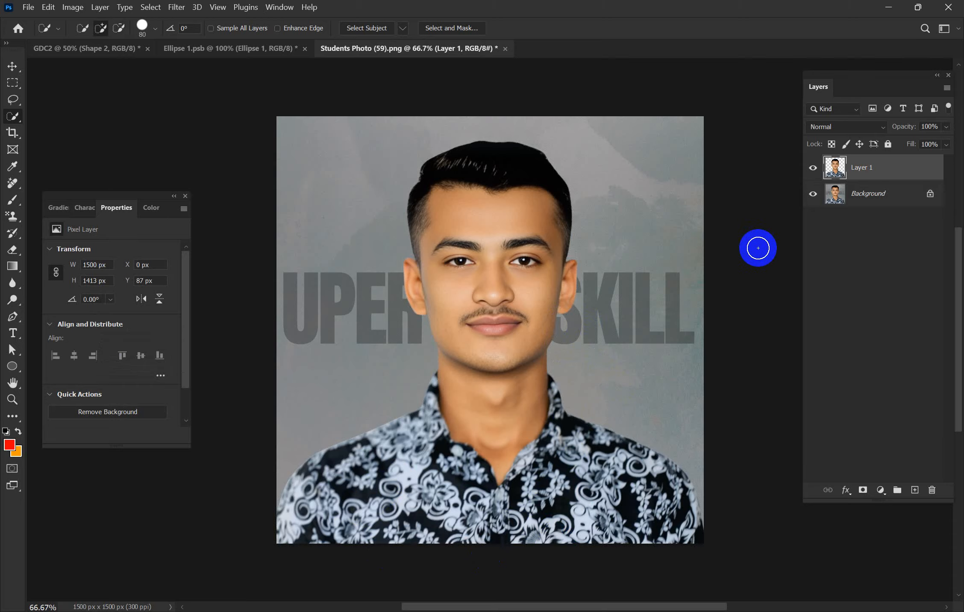
left_click(814, 194)
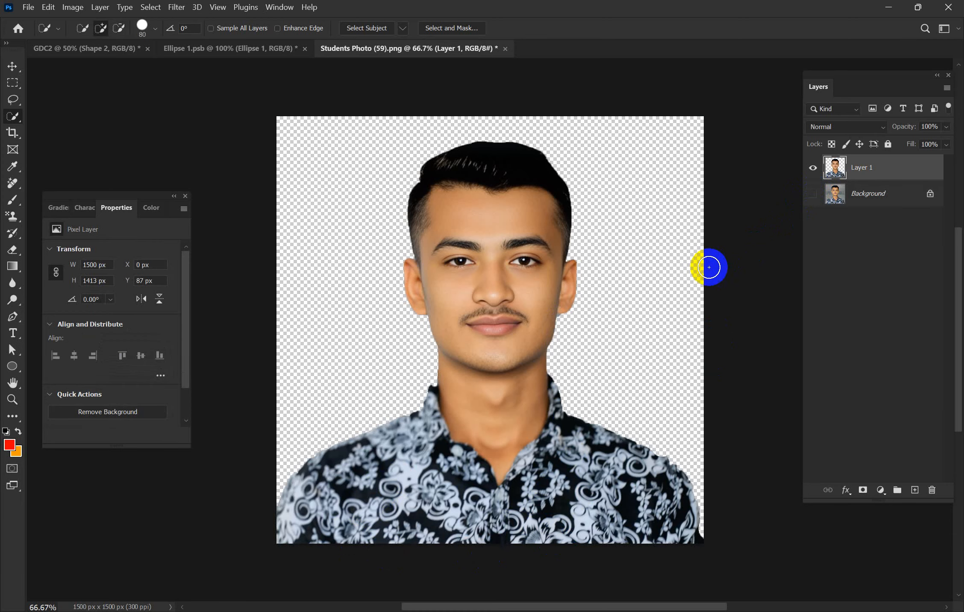
left_click(12, 66)
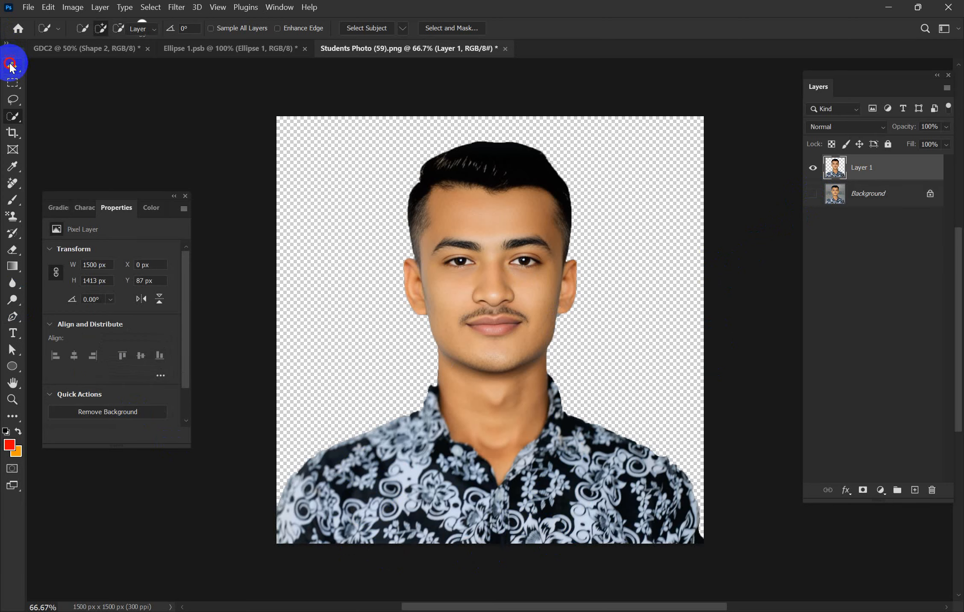
left_click(195, 169)
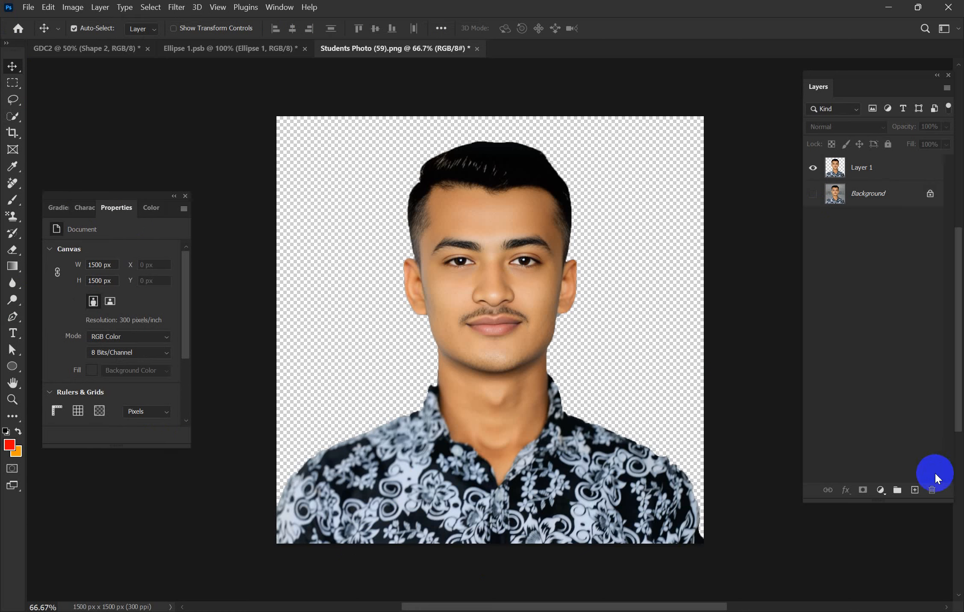
Step: Create a new layer filled with bright cyan and place it directly beneath the cut-out portrait layer
left_click(915, 490)
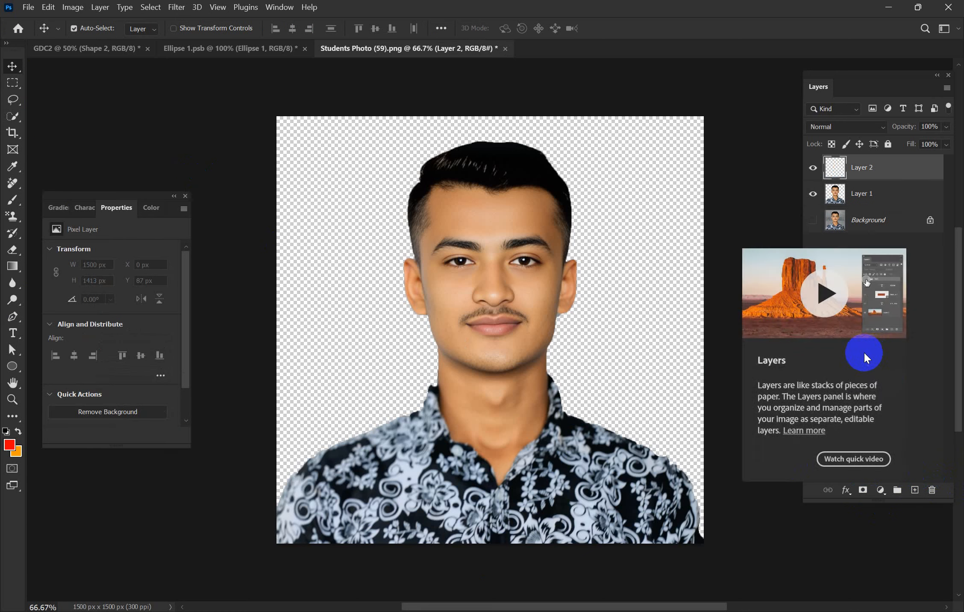
left_click(9, 445)
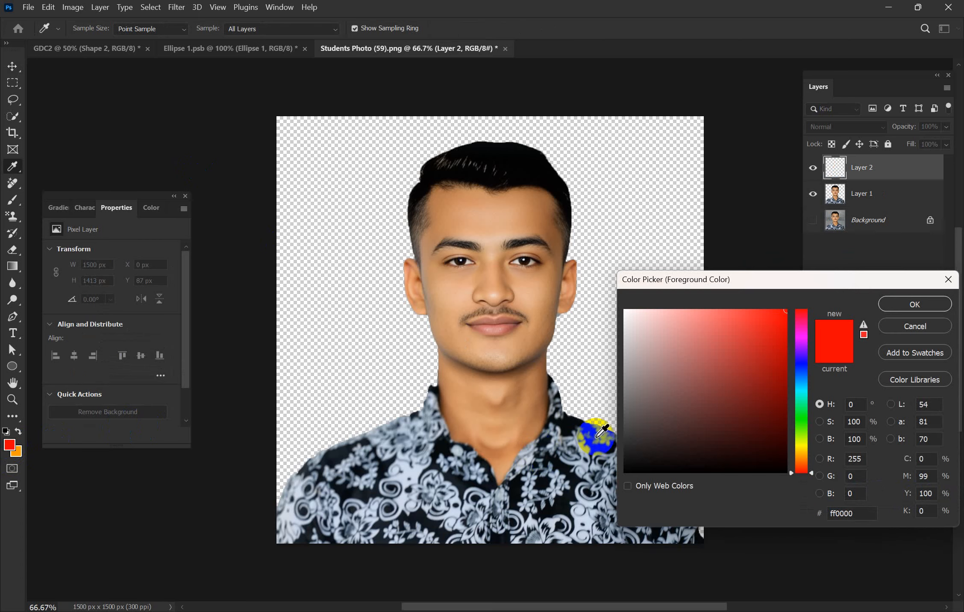
left_click_drag(796, 396, 801, 390)
left_click(922, 304)
key("v")
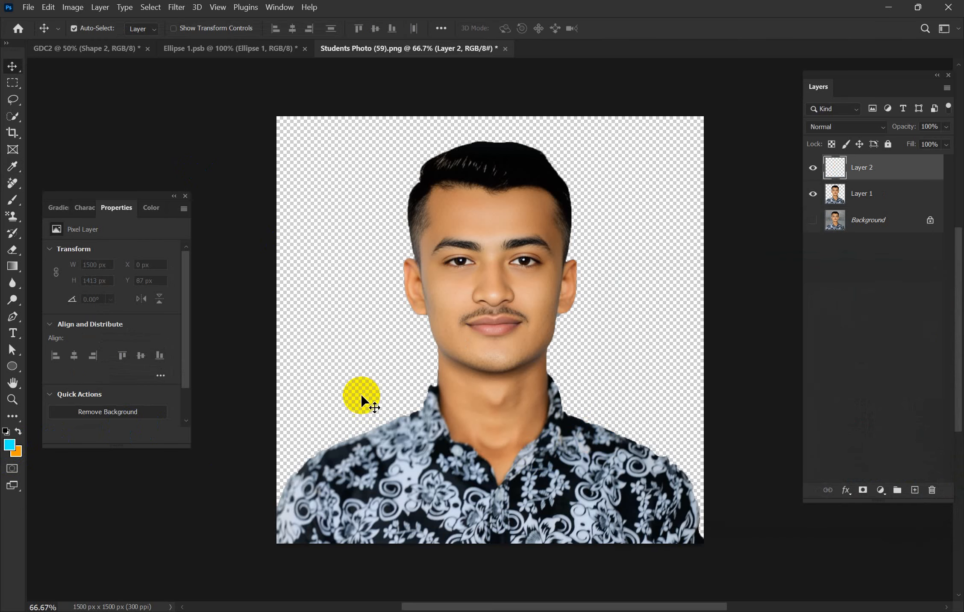
key("ctrl+BackSpace")
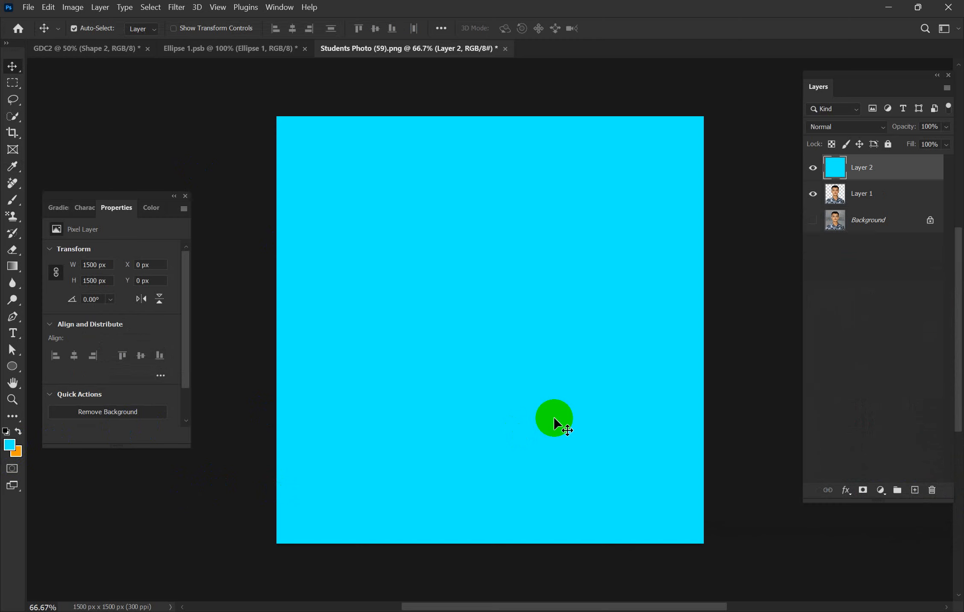
key("ctrl+bracketleft")
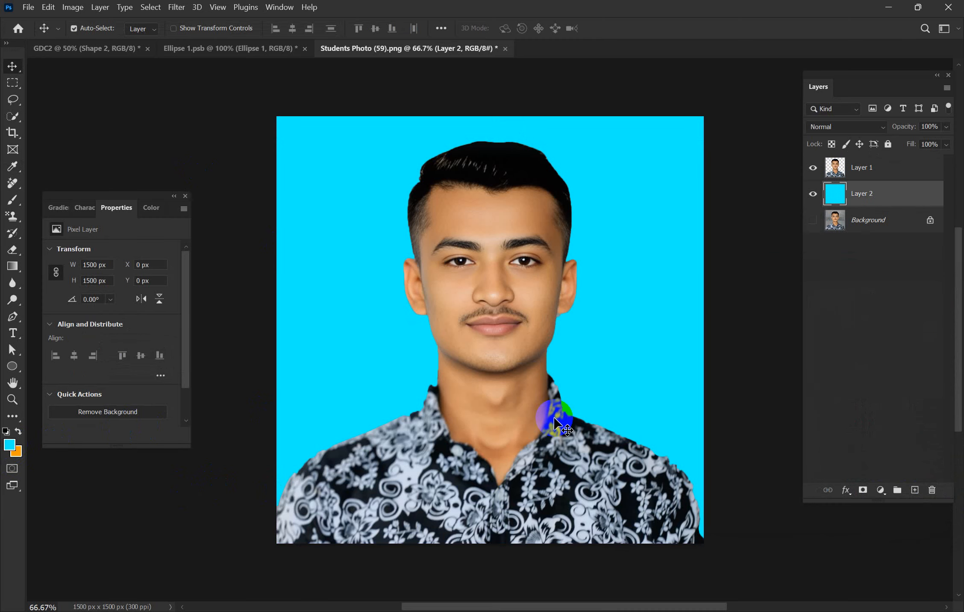
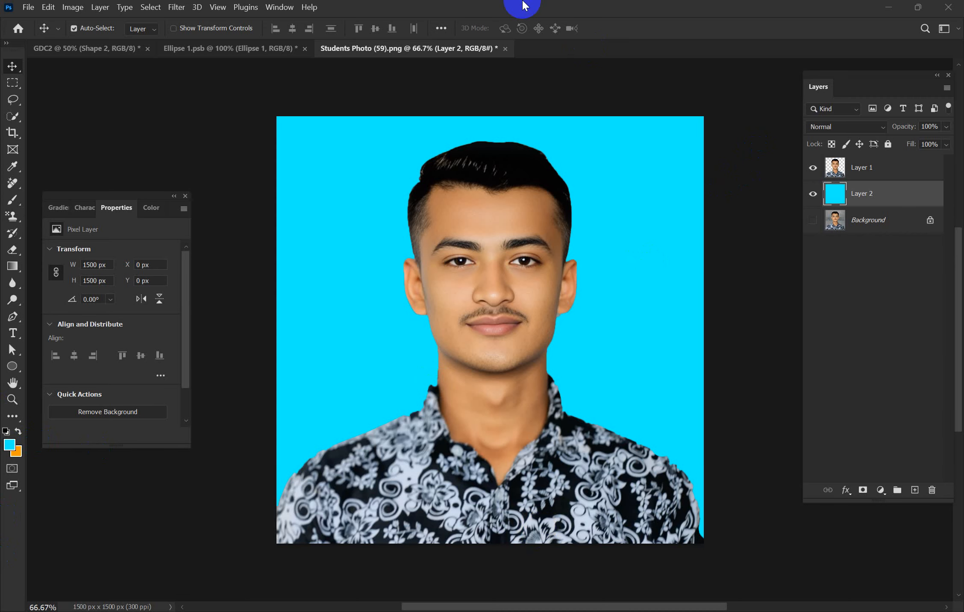
Step: Hide Layer 1 and the cyan Layer 2, show the Background layer and unlock it
left_click(14, 119)
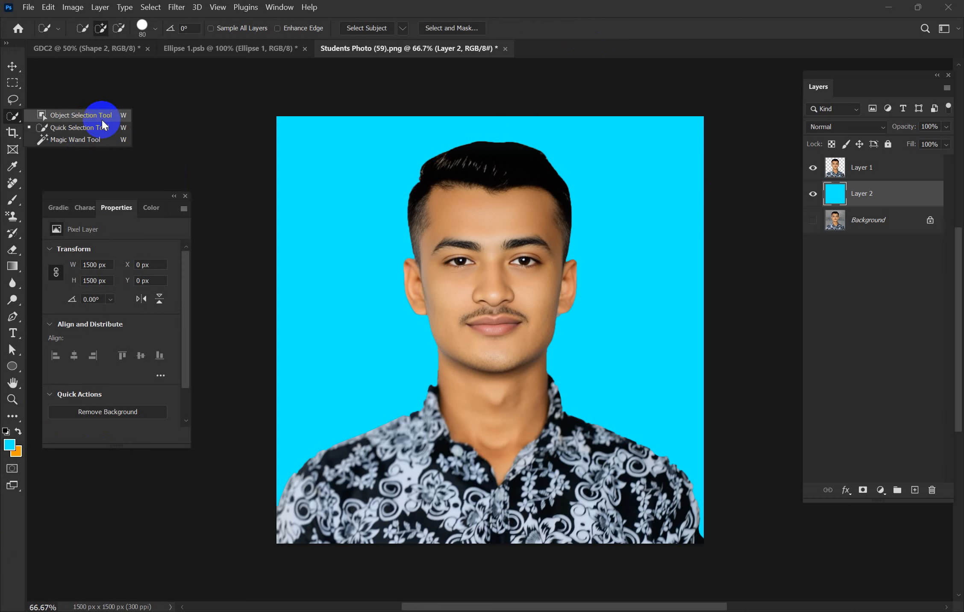
left_click(813, 193)
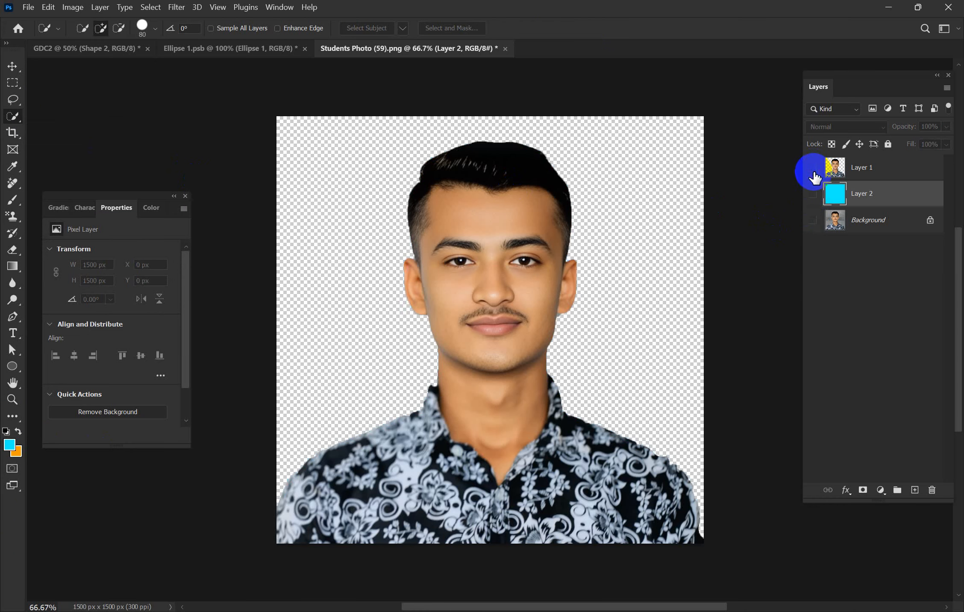
left_click(813, 168)
left_click(813, 220)
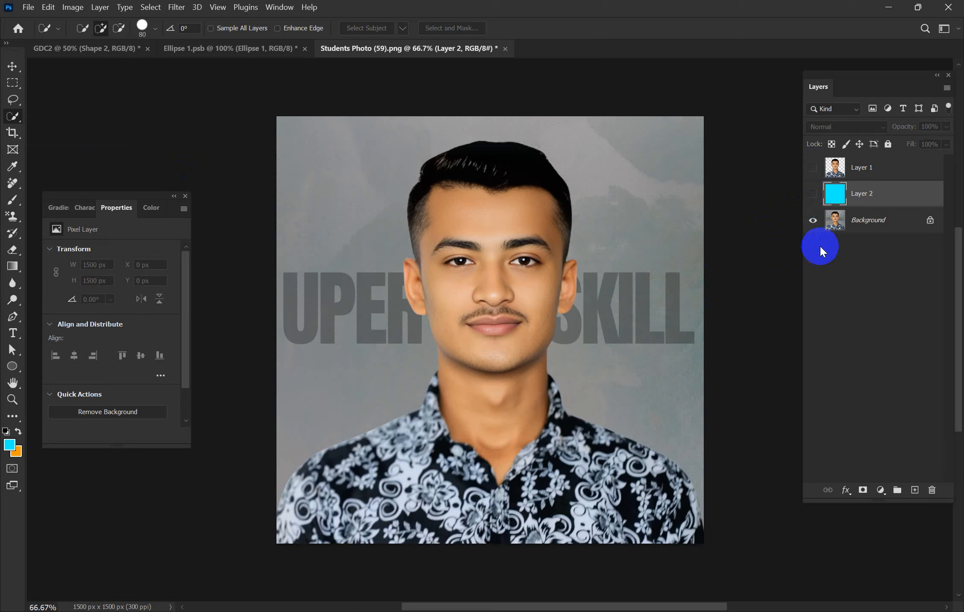
left_click(931, 220)
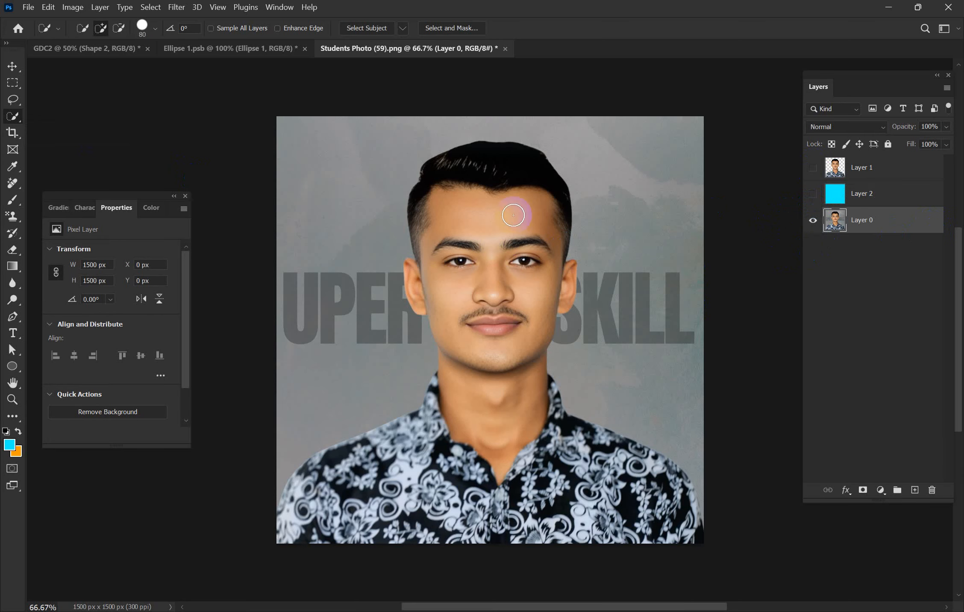
Step: Select the whole man on Layer 0 with the Object Selection tool
right_click(13, 117)
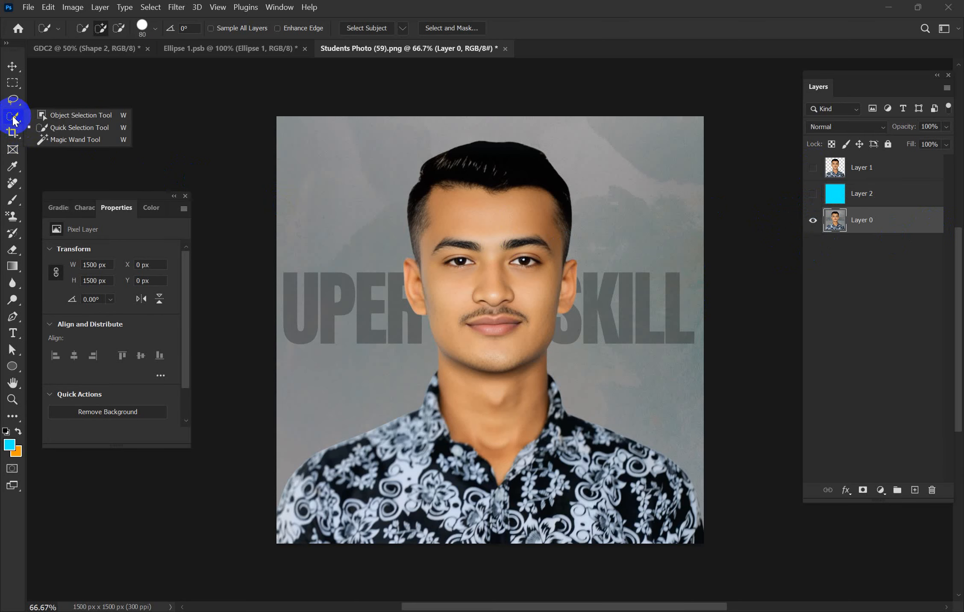
left_click(45, 119)
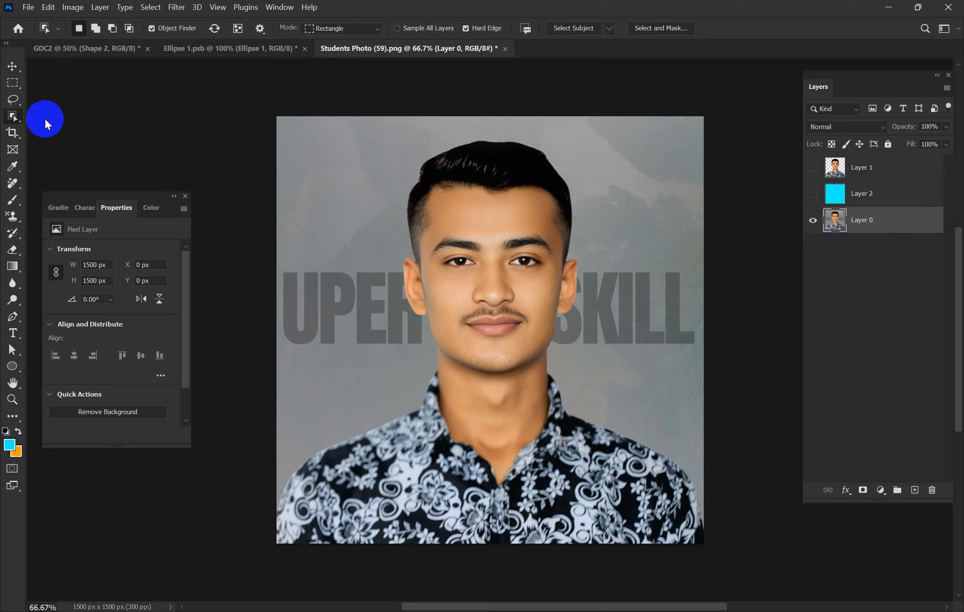
left_click_drag(319, 128, 603, 471)
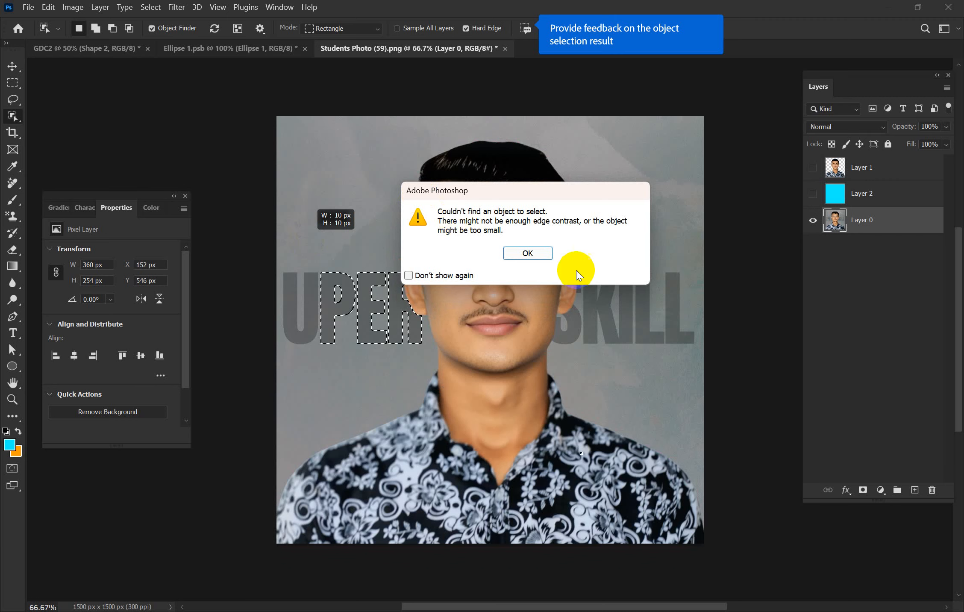
left_click(530, 252)
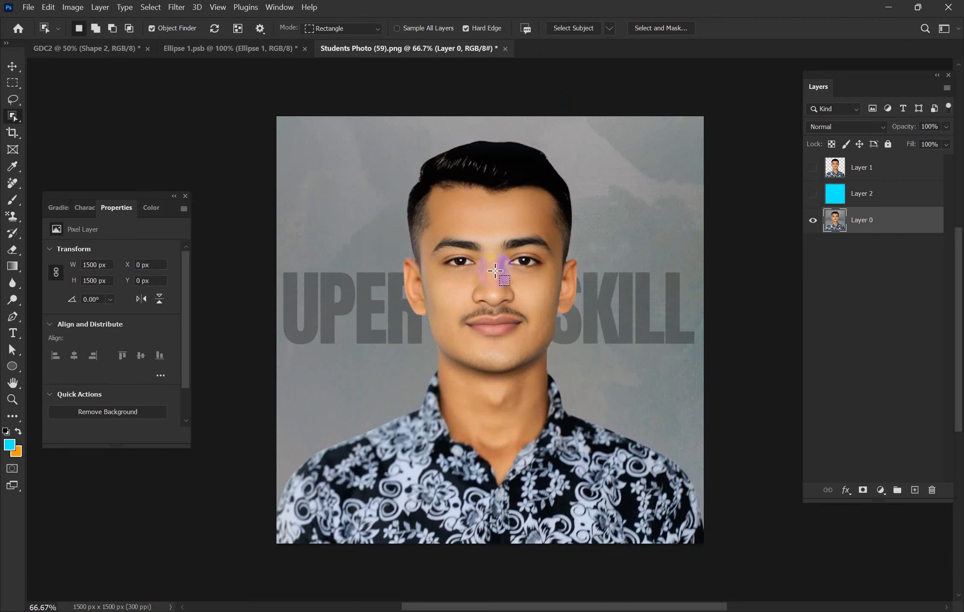
left_click(533, 253)
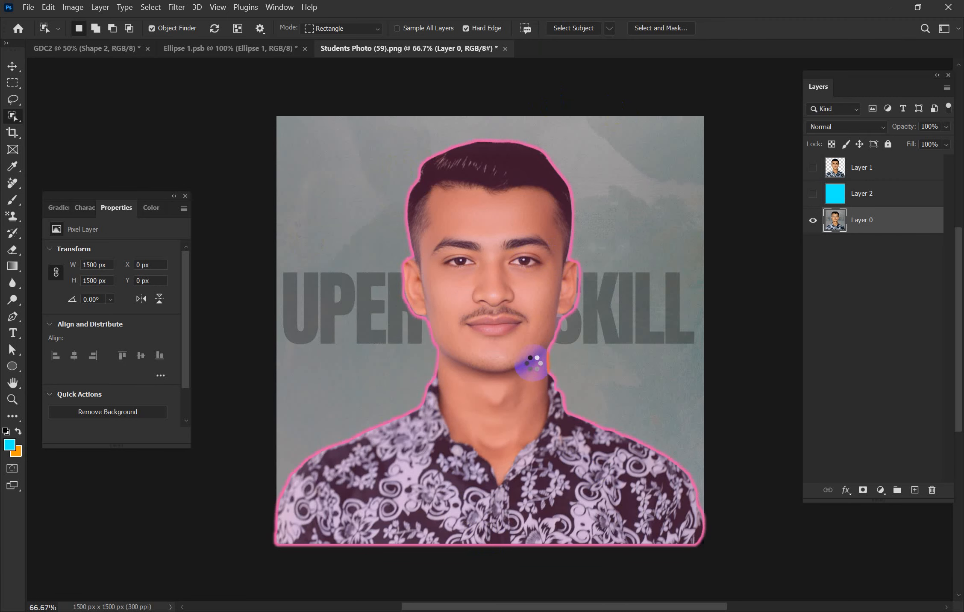
left_click(516, 248)
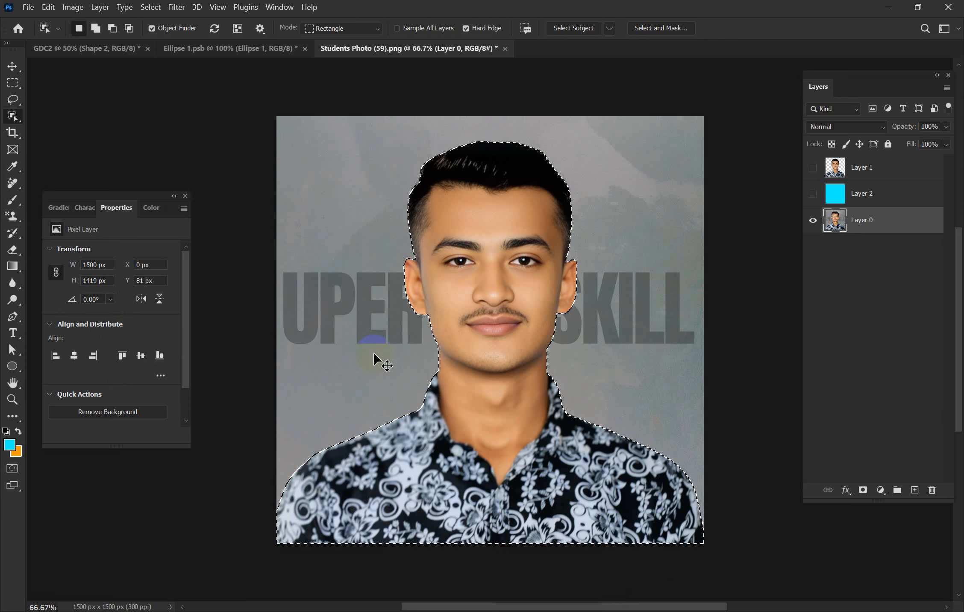
Step: Switch to the Move tool and clear the selection around the man
left_click(2, 112)
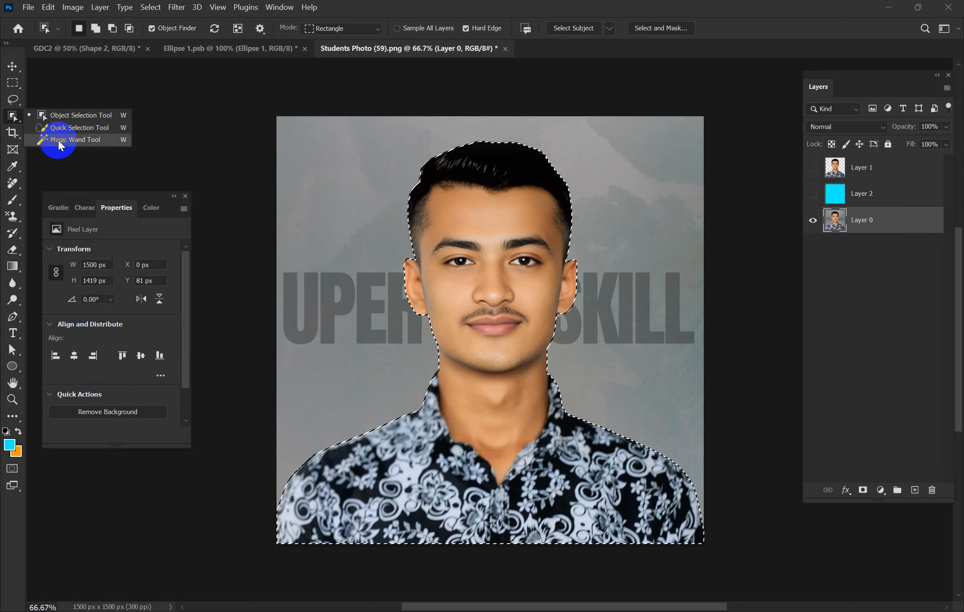
left_click(12, 66)
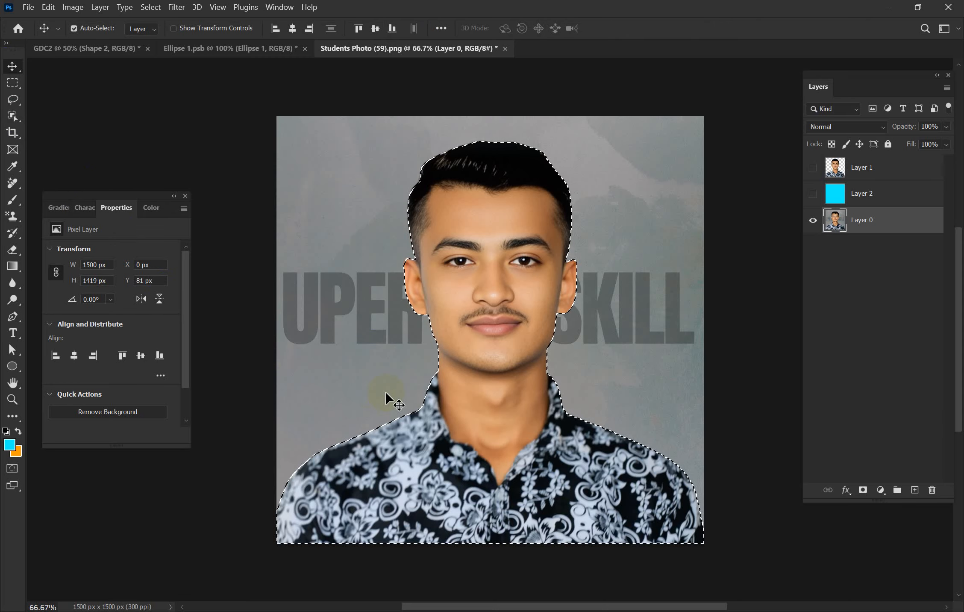
key("ctrl")
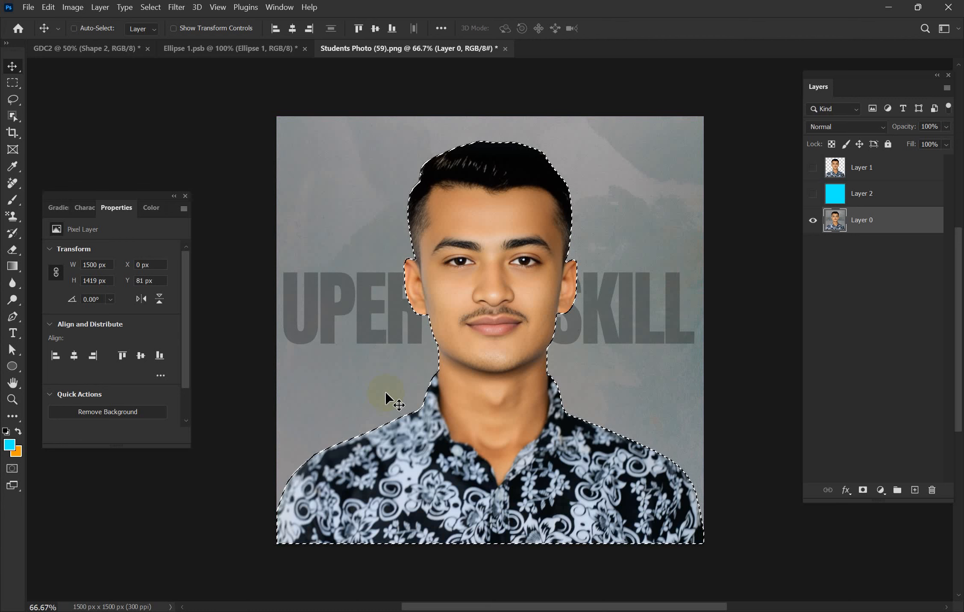
key("ctrl+d")
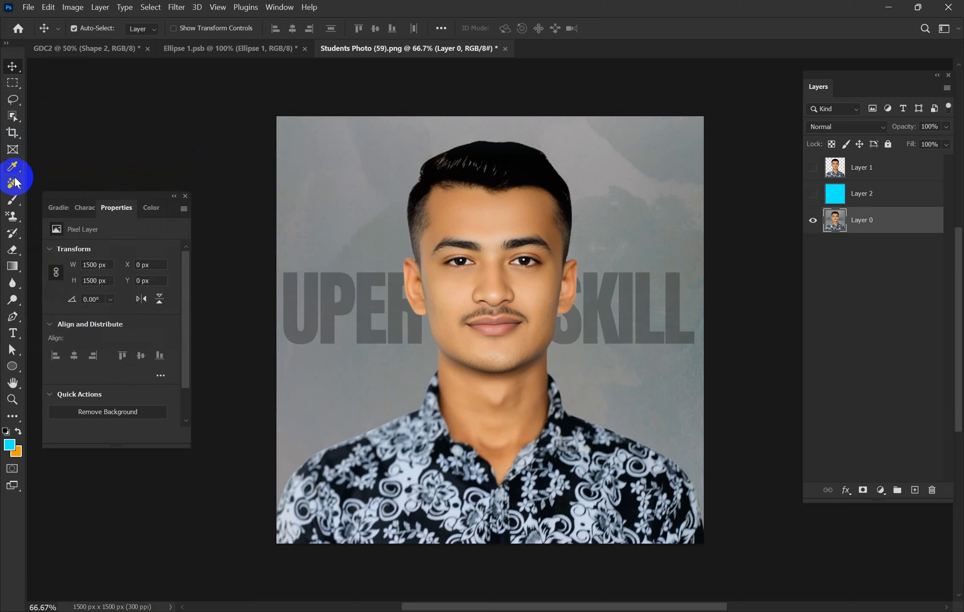
Step: Try the Magic Wand tool on the man's forehead, hair and face, ending with the facial skin selected
left_click(13, 119)
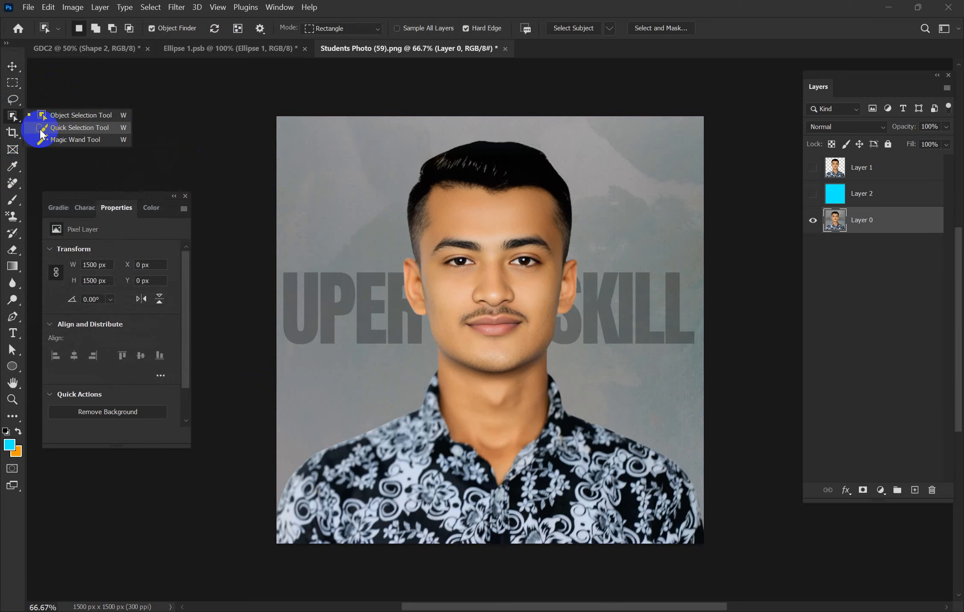
left_click(51, 138)
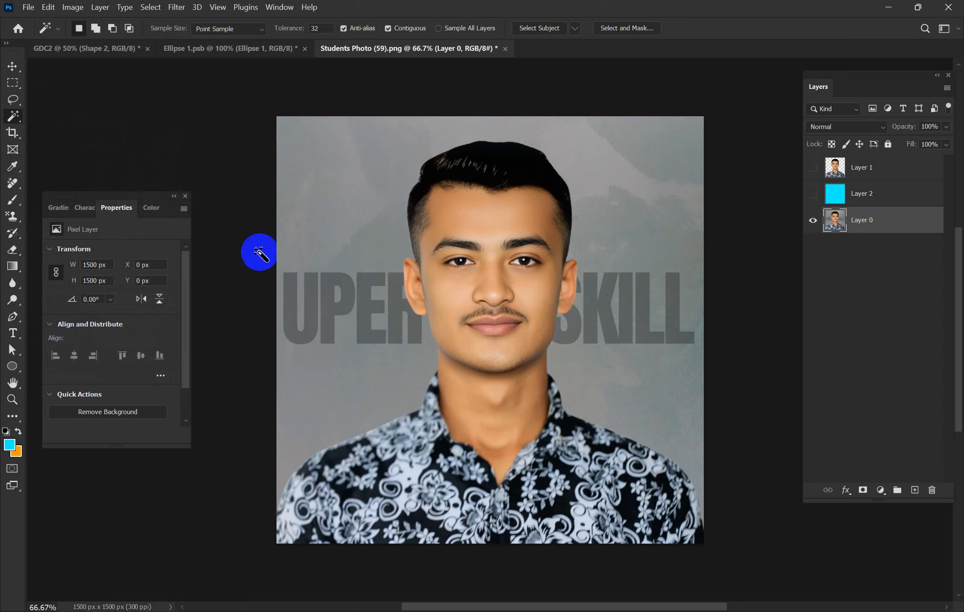
left_click(498, 235)
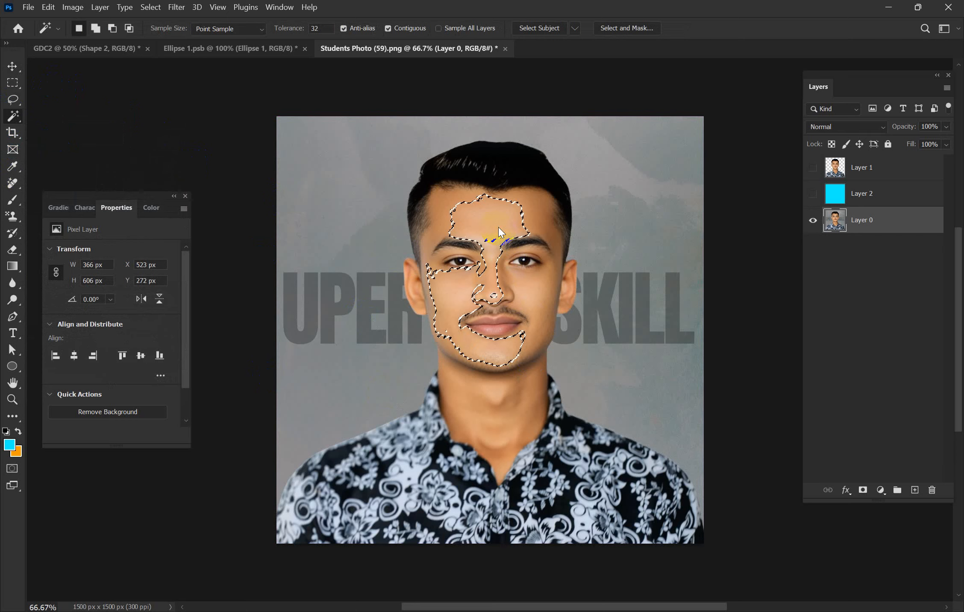
left_click(436, 235)
left_click(501, 169)
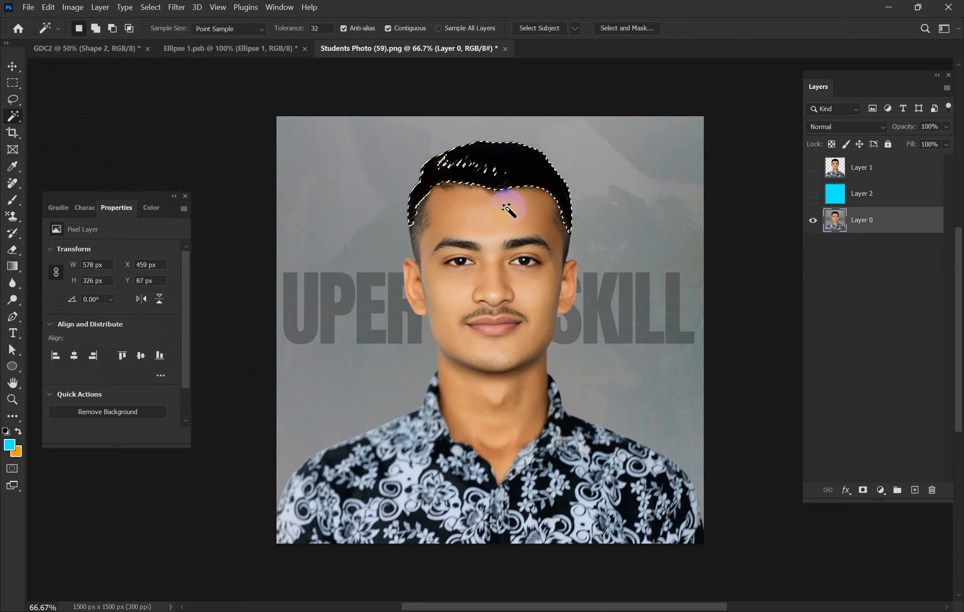
left_click(494, 163)
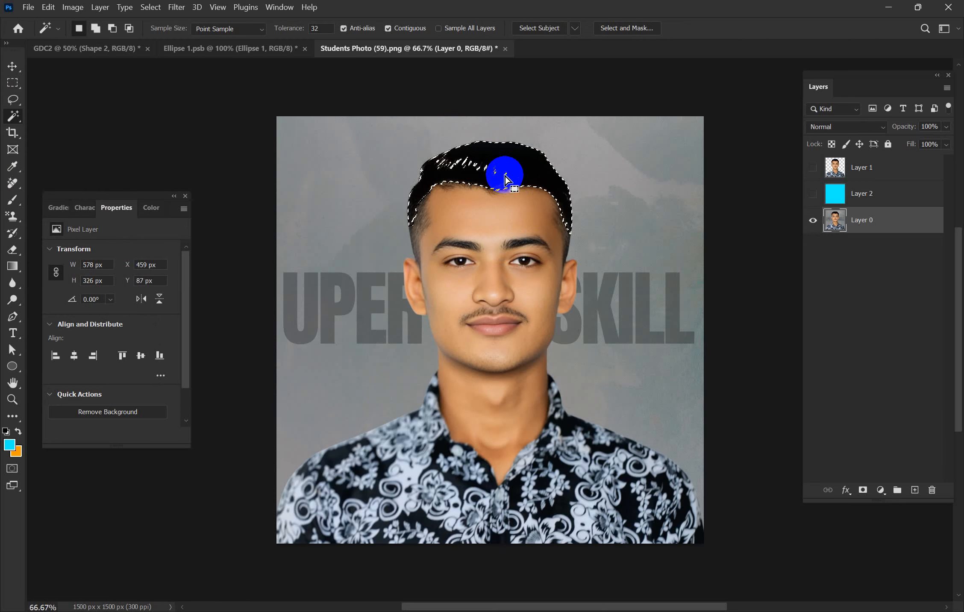
left_click(519, 240)
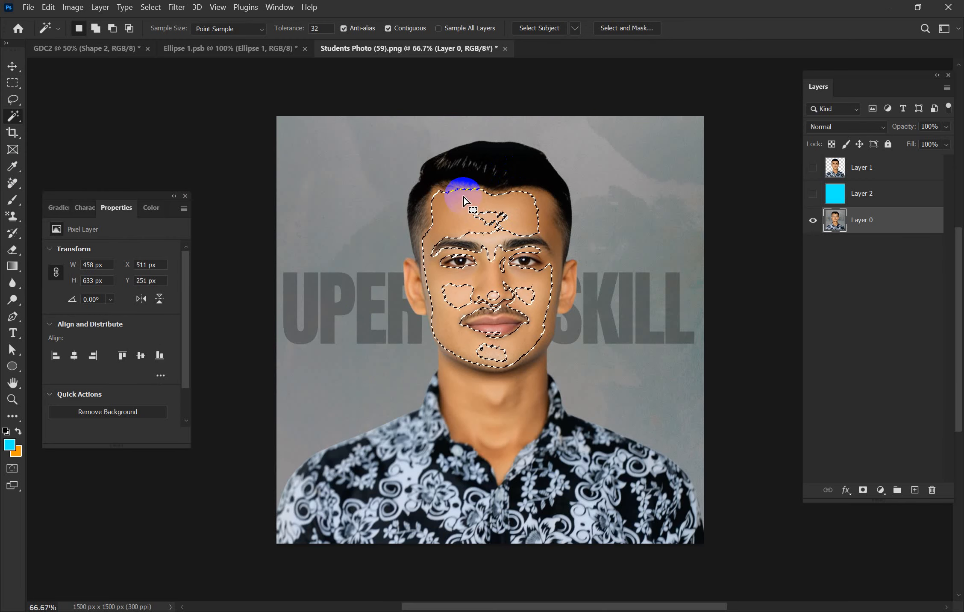
Step: Add the hair, sideburn, ear, neck and remaining facial patches to the Magic Wand selection
key("shift")
left_click(476, 183, "shift")
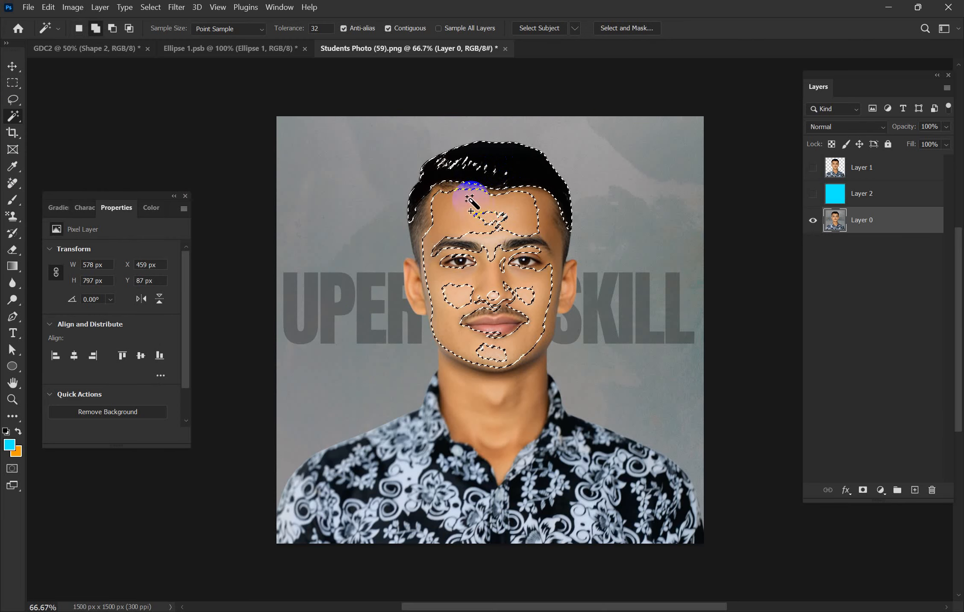
left_click(457, 178, "shift")
left_click(451, 242, "shift")
left_click(452, 168, "shift")
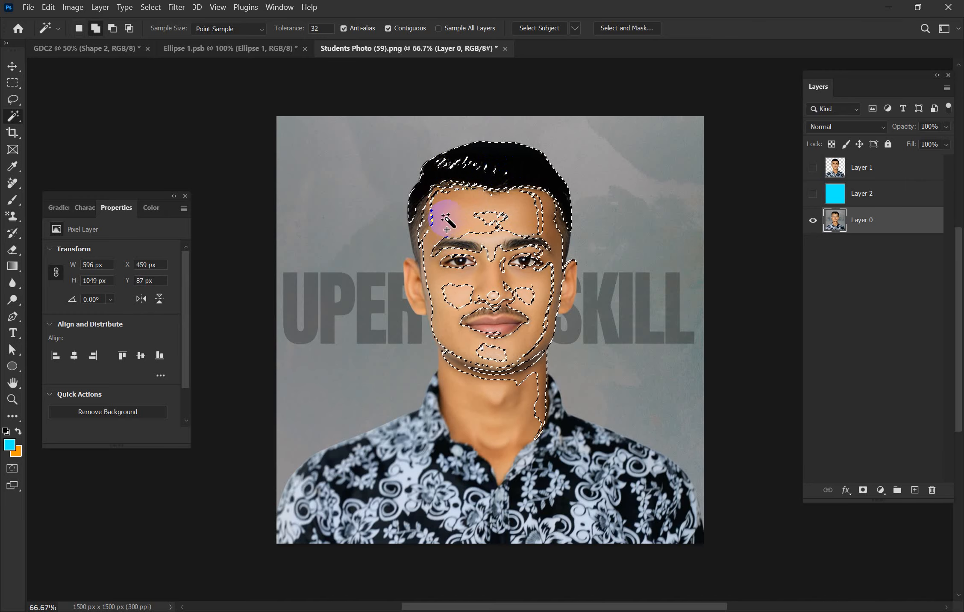
left_click(424, 258, "shift")
left_click(418, 261, "shift")
left_click(446, 337, "shift")
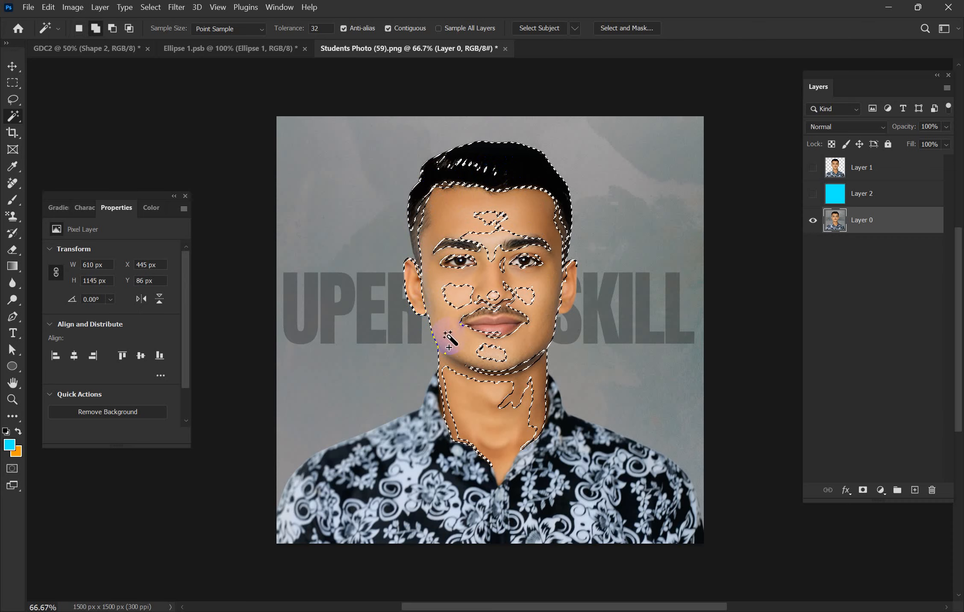
left_click(457, 294, "shift")
left_click(493, 300, "shift")
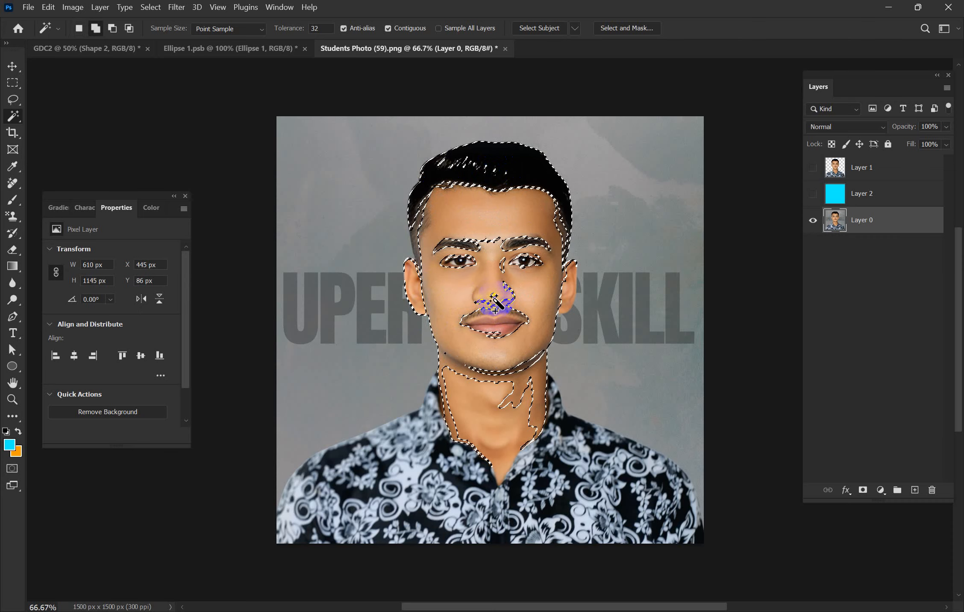
left_click(454, 257, "shift")
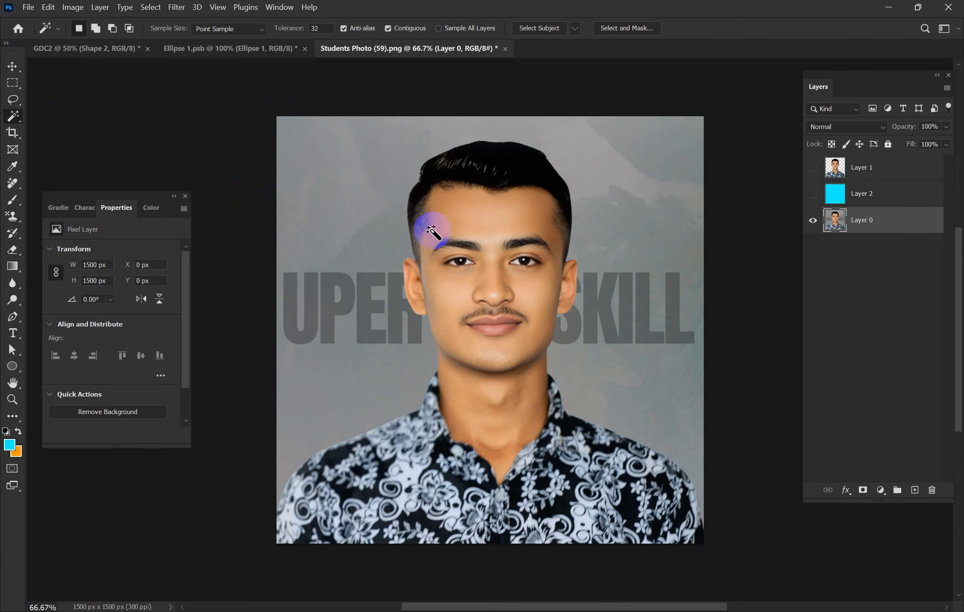
Step: Hide Layer 0 and show the cut-out Layer 1 and the cyan Layer 2 again
left_click(22, 116)
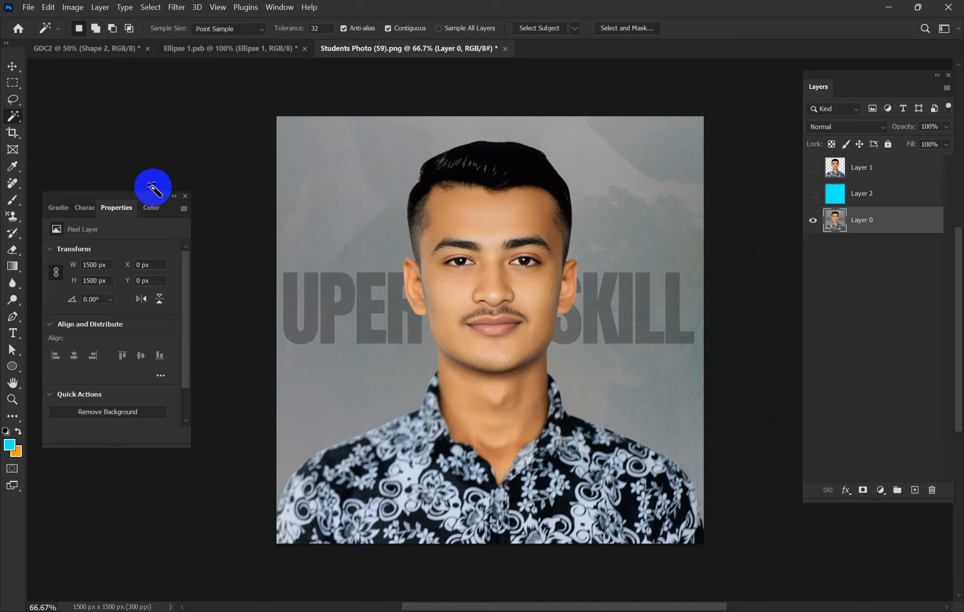
left_click(12, 67)
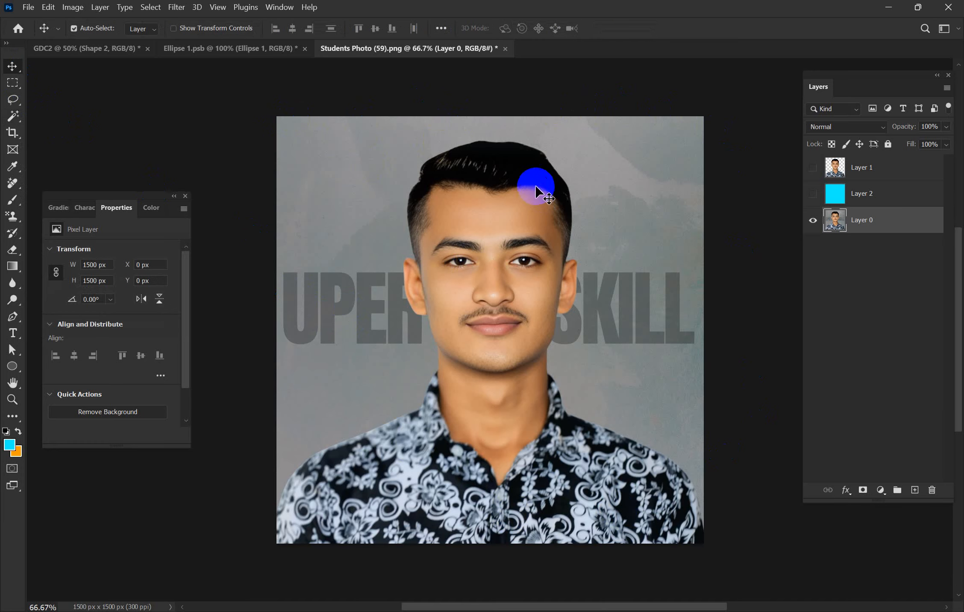
left_click(812, 220)
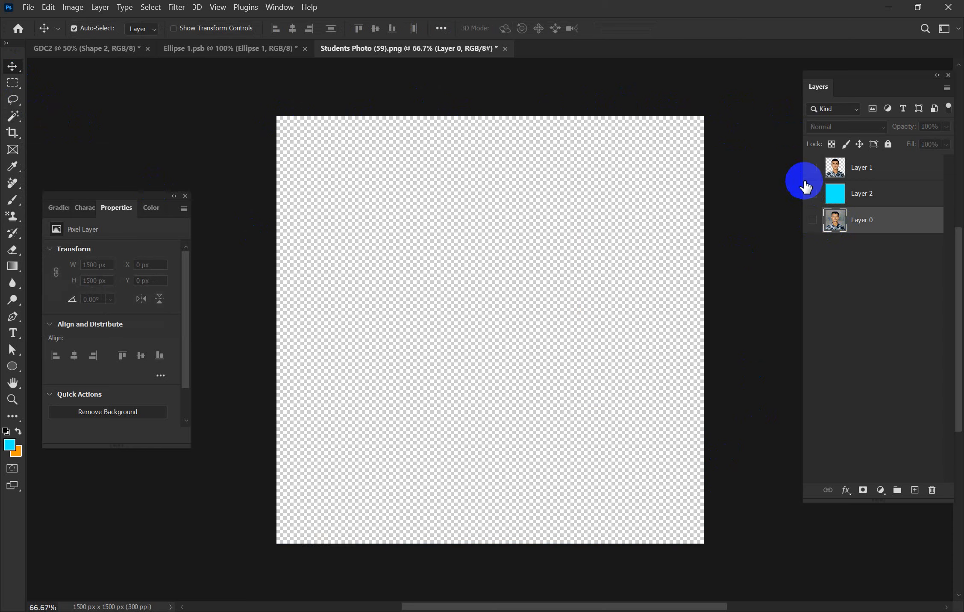
left_click(813, 168)
left_click(813, 195)
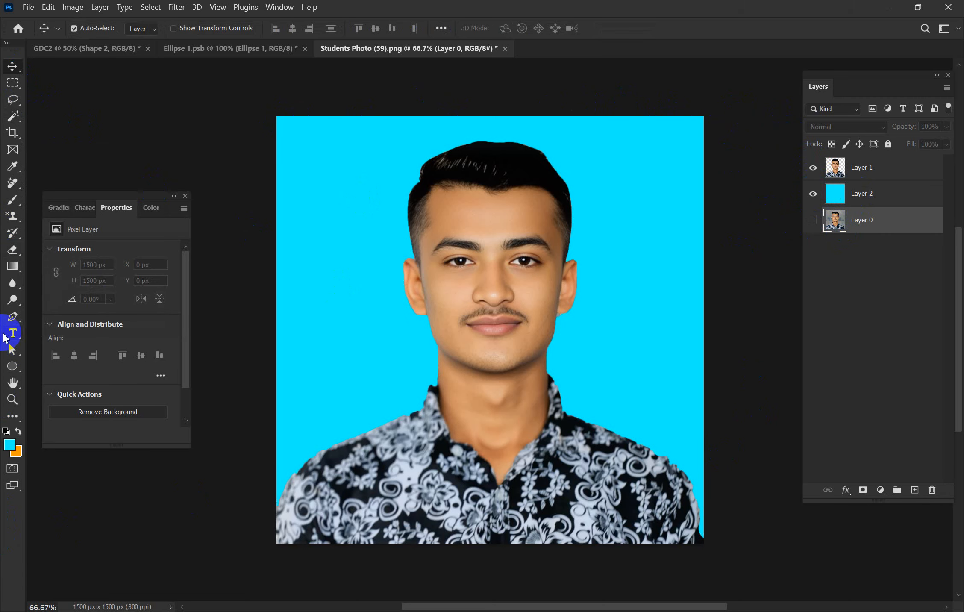
Step: Apply a linear black-to-transparent gradient across the cyan Layer 2, running from the portrait's left side to its right side
left_click(12, 269)
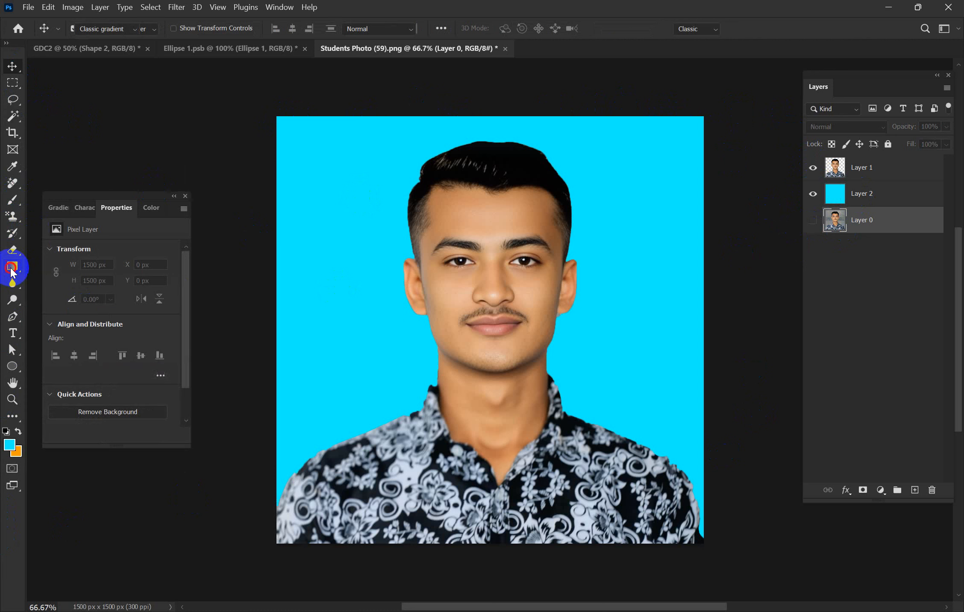
left_click(844, 195)
left_click_drag(263, 229, 691, 291)
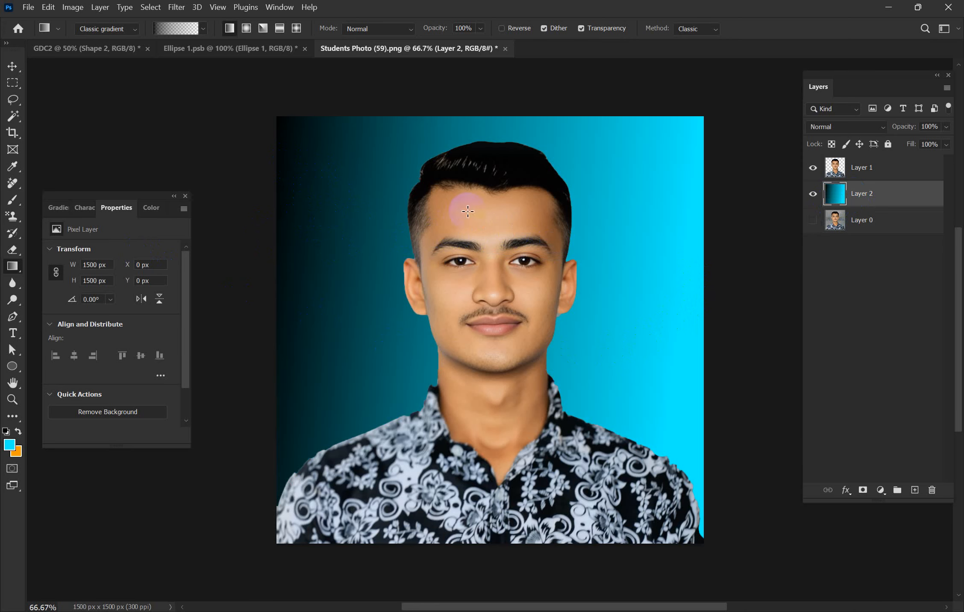
left_click(12, 71)
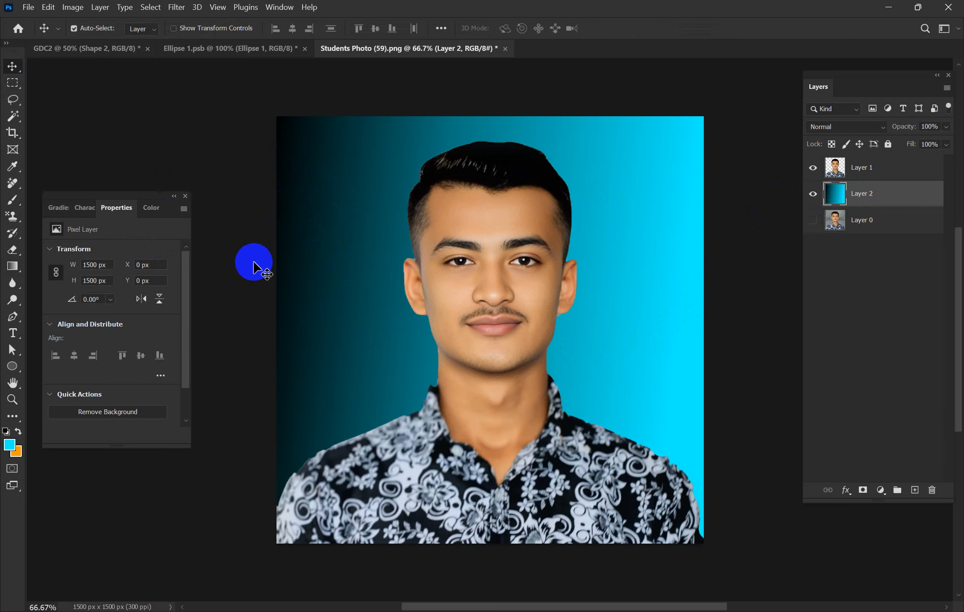
Step: Change the gradient's black color stop to red and apply the gradient across Layer 2 from the portrait's left side to its right side
left_click(12, 266)
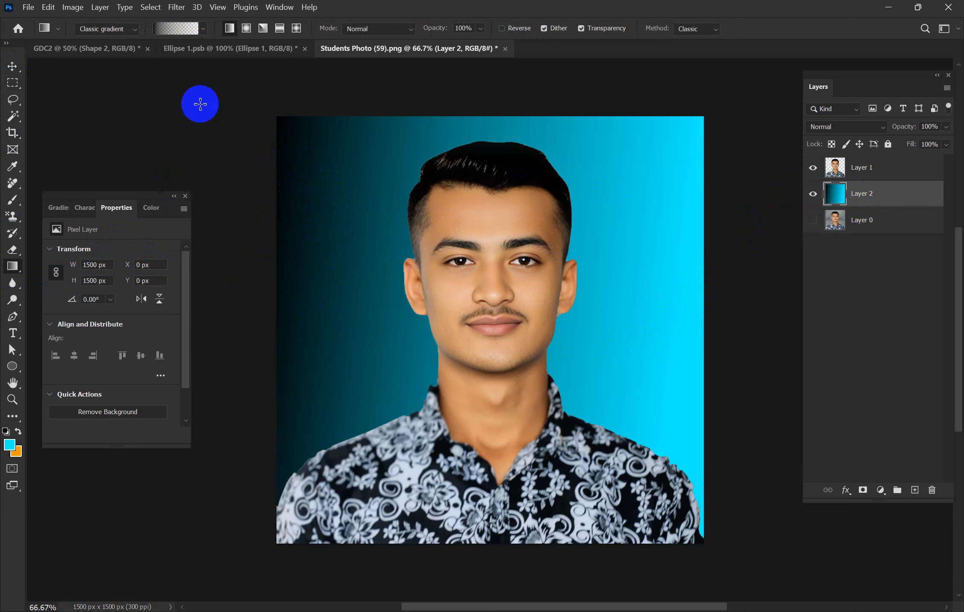
left_click(177, 30)
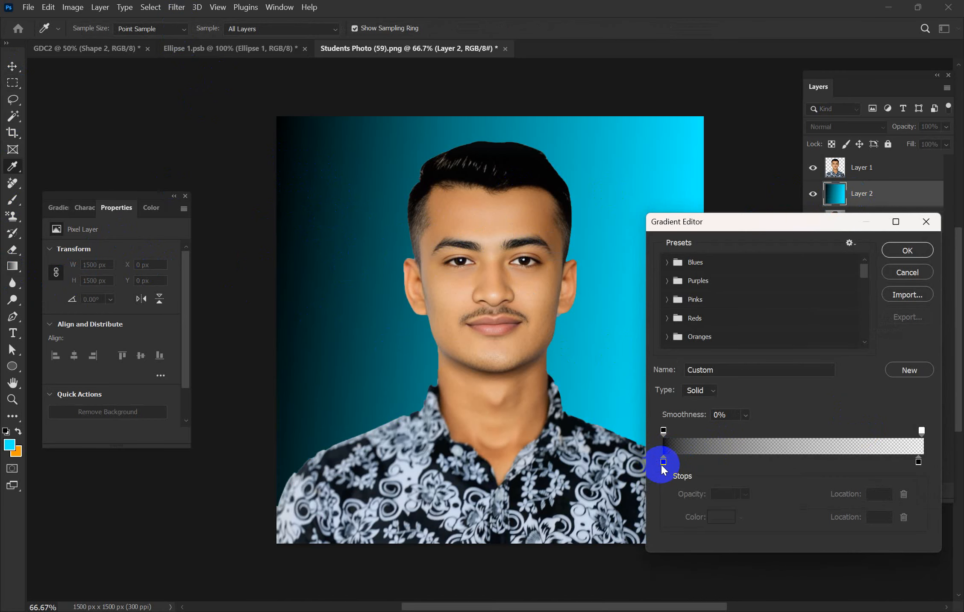
left_click(711, 523)
left_click_drag(667, 425, 807, 306)
left_click(899, 308)
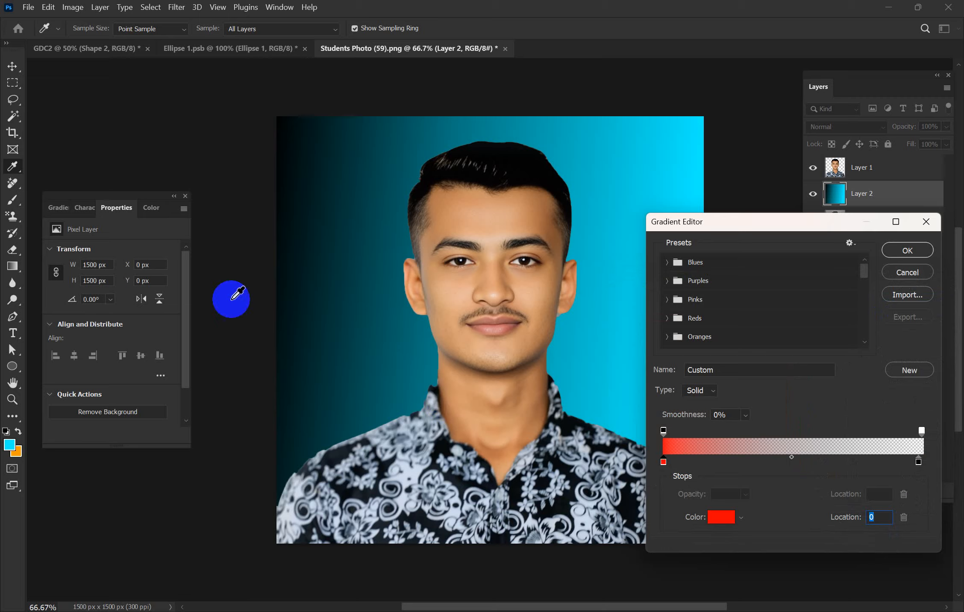
left_click(892, 251)
left_click_drag(270, 257, 669, 282)
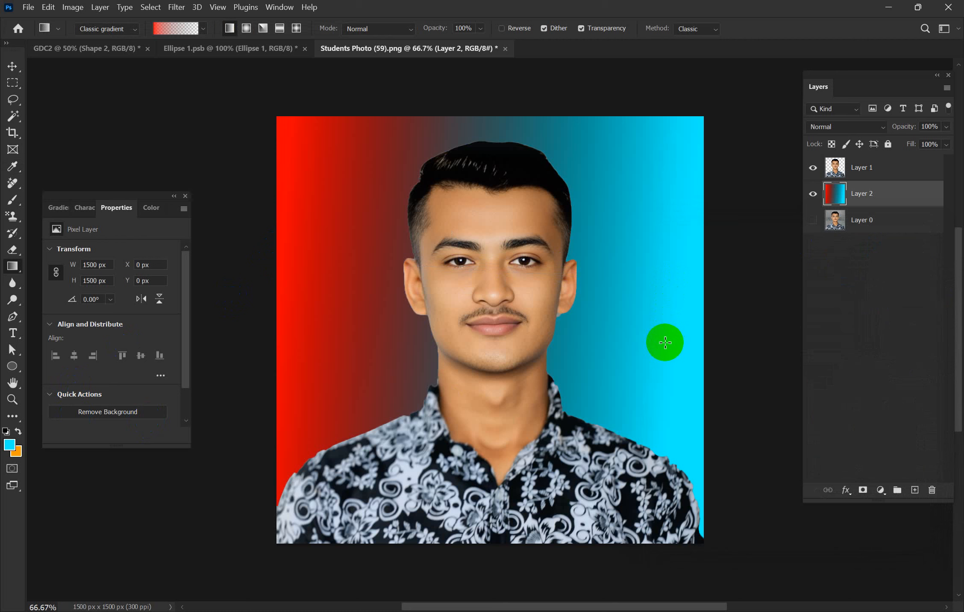
Step: Apply the red-to-transparent gradient to Layer 2 once from the canvas's upper edge downward and twice from its right edge inward
left_click_drag(618, 107, 571, 511)
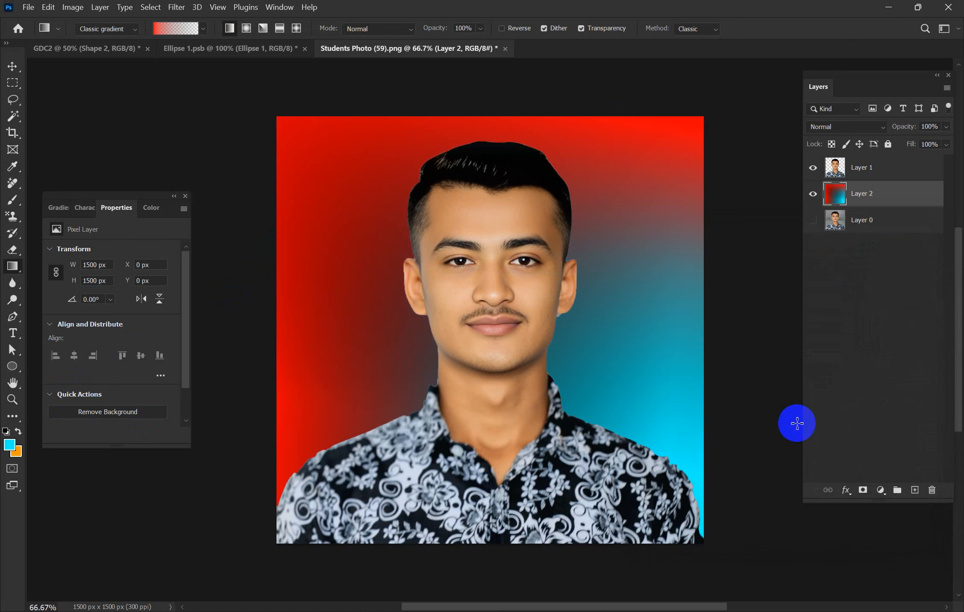
left_click_drag(734, 401, 536, 402)
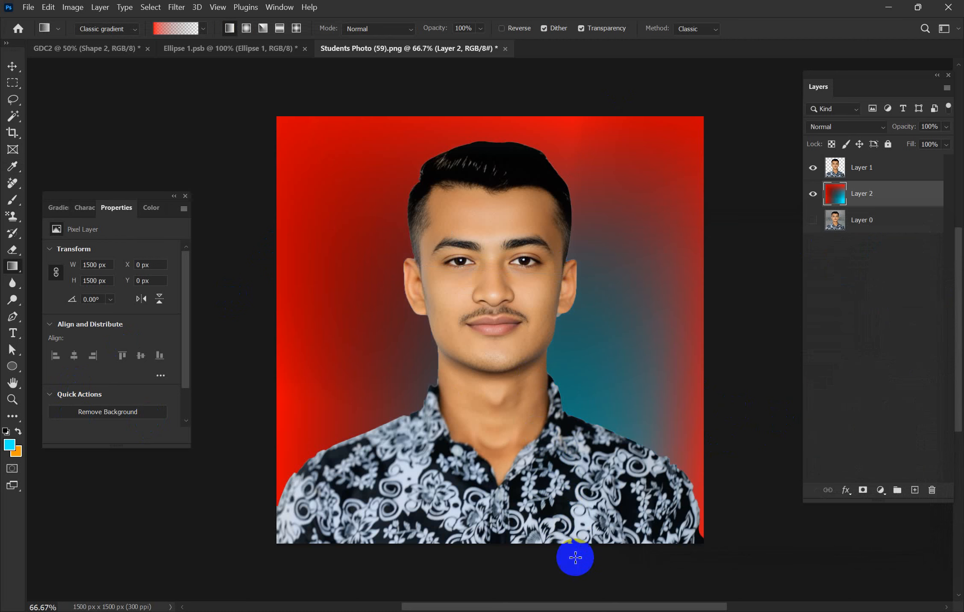
left_click_drag(705, 379, 409, 334)
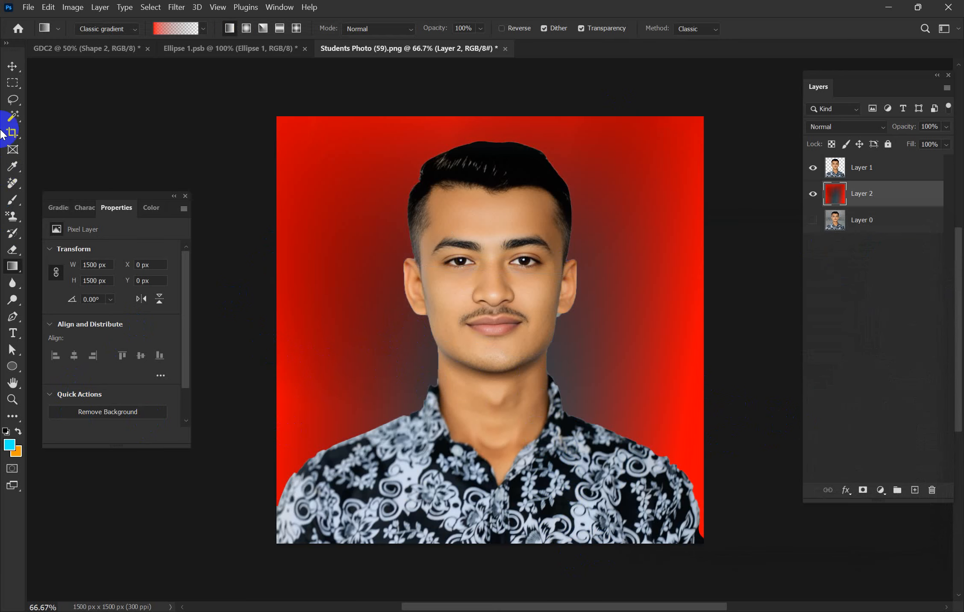
left_click(12, 67)
left_click(178, 183)
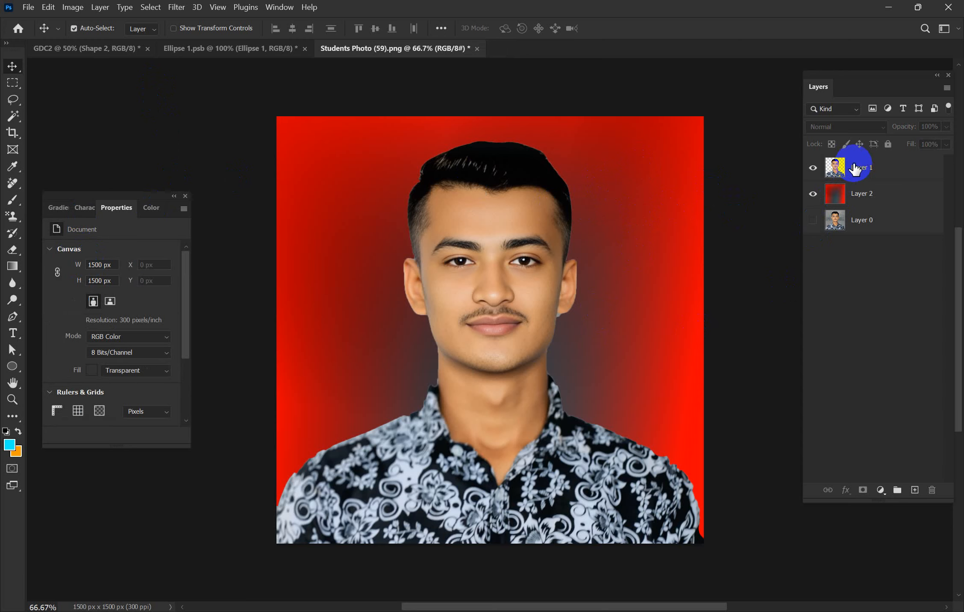
Step: Add a new layer above Layer 2 and draw an ellipse shape of about 601 × 743 px around the man's face
left_click(852, 195)
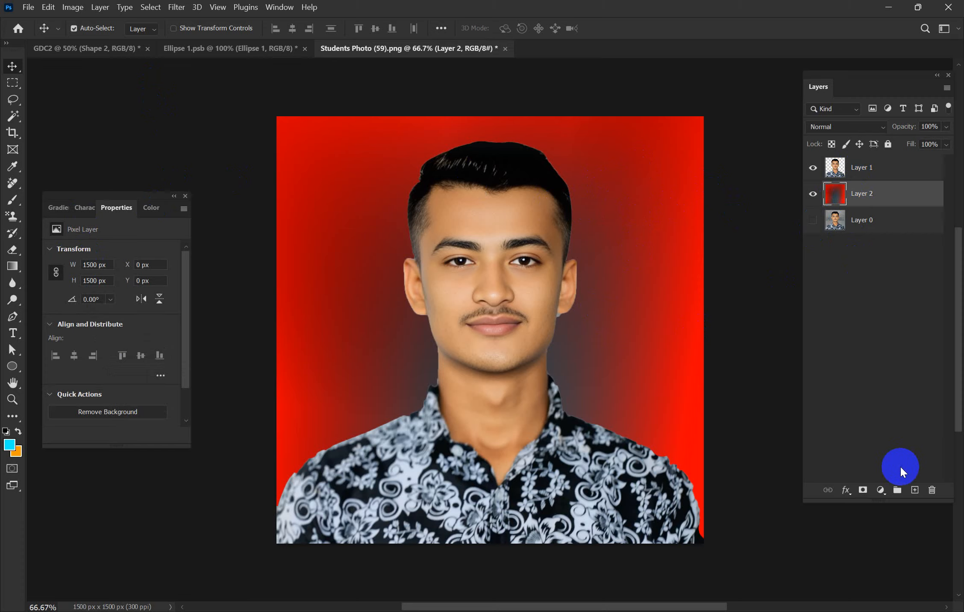
left_click(915, 490)
left_click(856, 219)
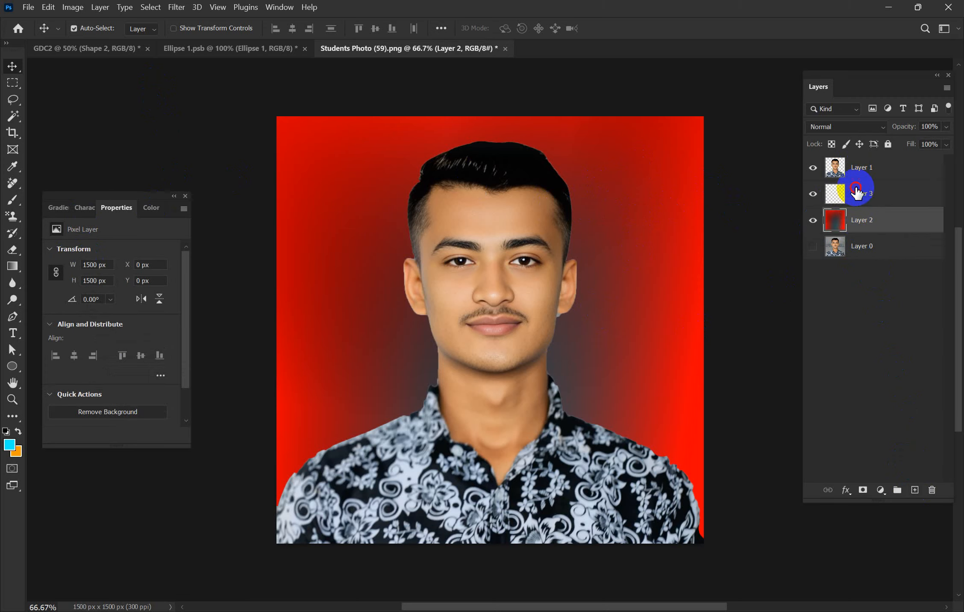
left_click(839, 193)
left_click(13, 366)
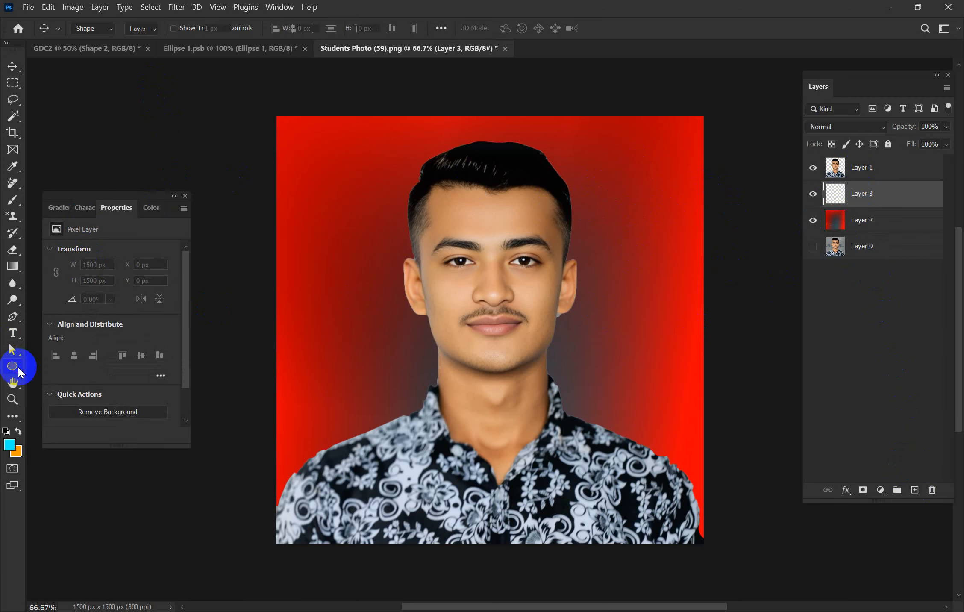
left_click_drag(406, 165, 576, 376)
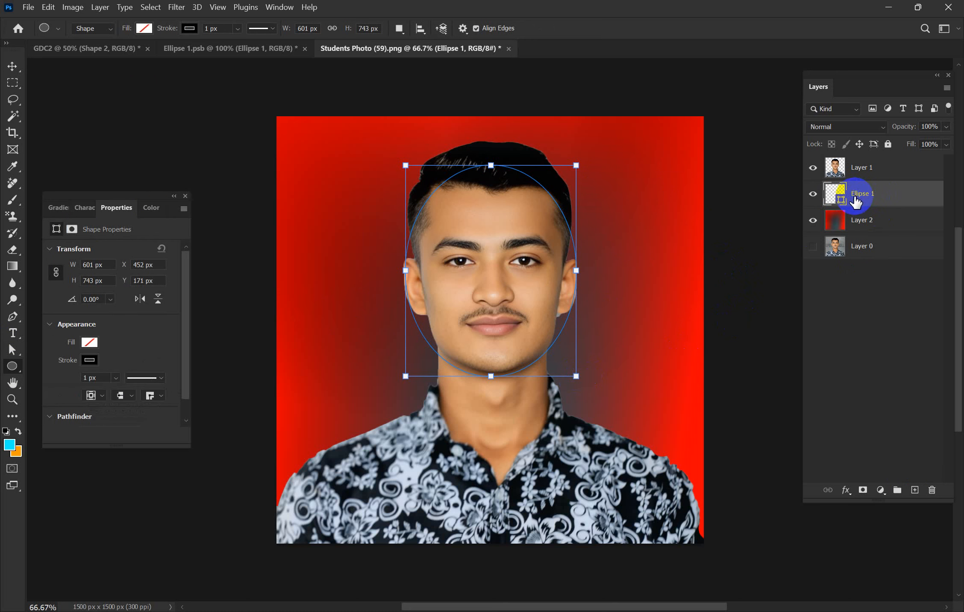
Step: Fill the ellipse with orange and remove its stroke
left_click(89, 345)
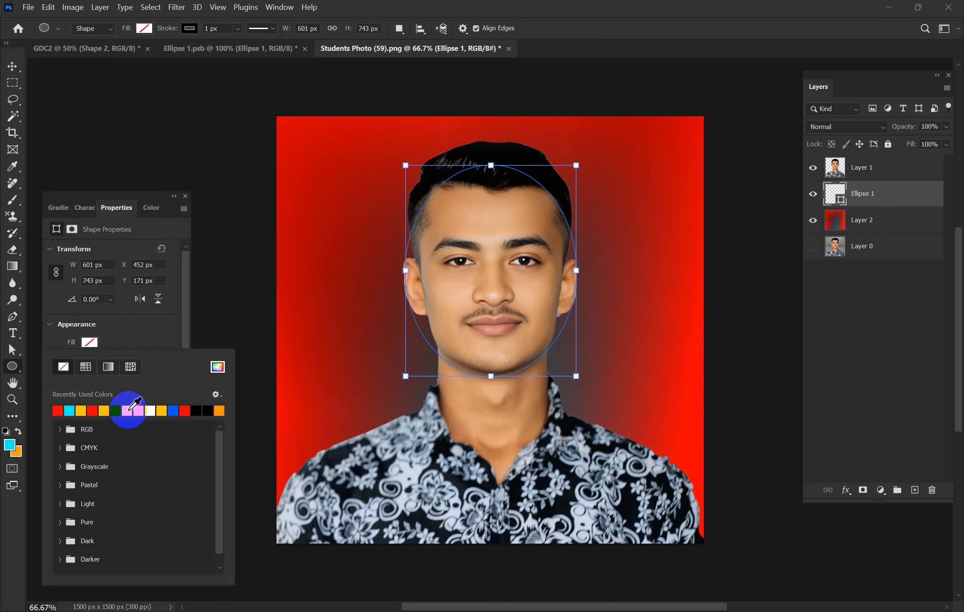
left_click(130, 410)
left_click(94, 339)
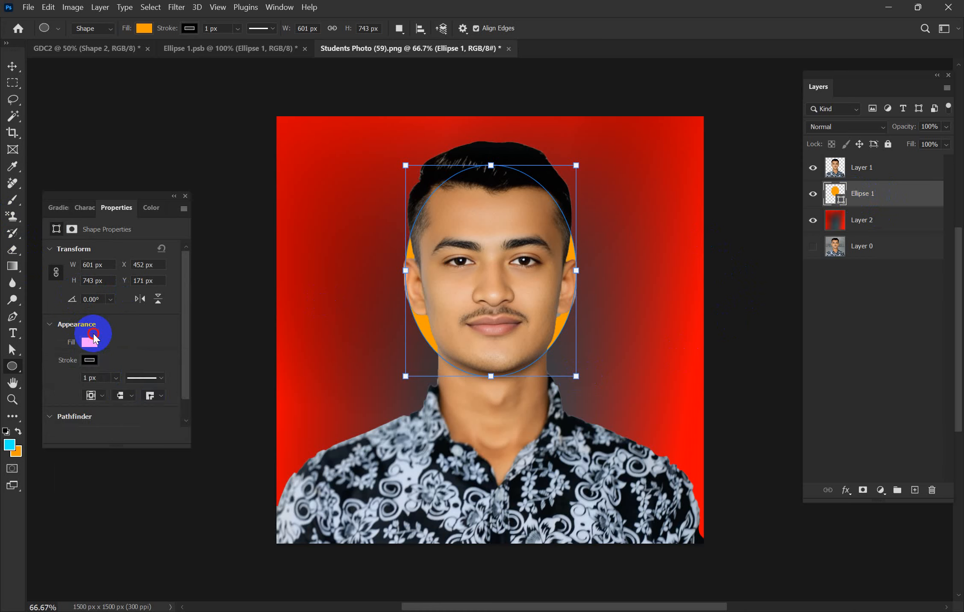
left_click(91, 360)
left_click(63, 384)
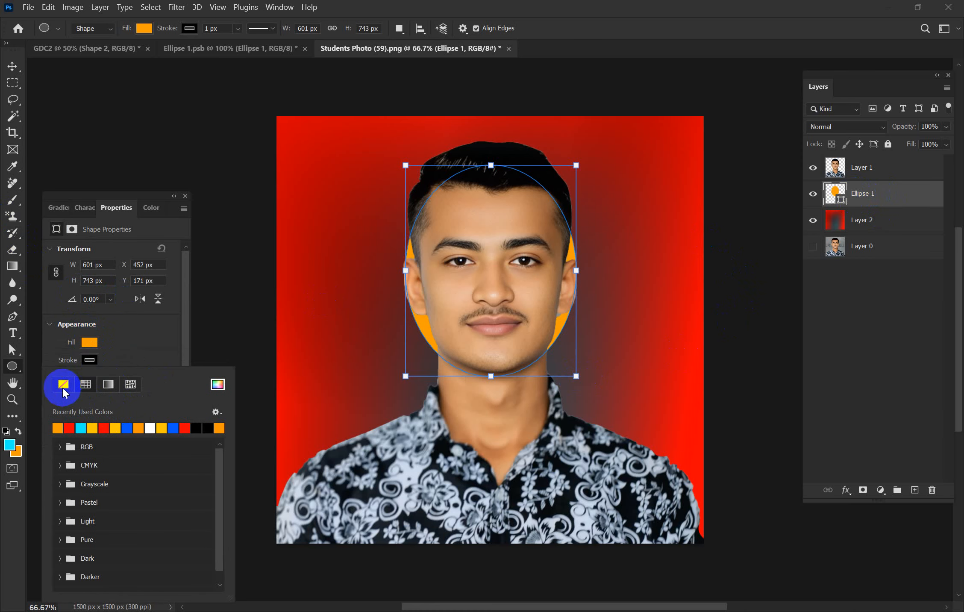
Step: Move the Ellipse 1 layer above Layer 1 and enable a Gradient Overlay in its layer style
left_click_drag(868, 201, 851, 163)
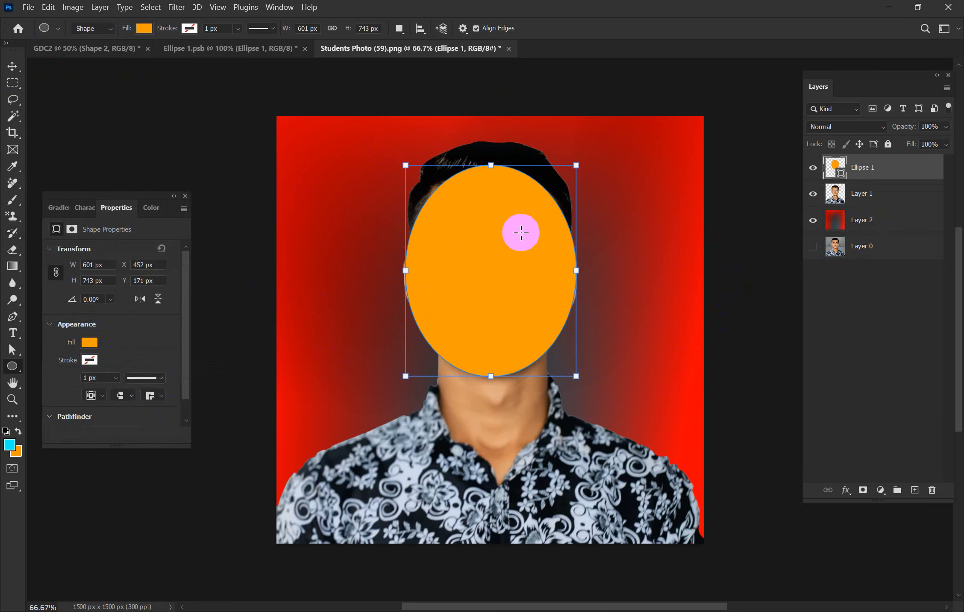
right_click(857, 168)
left_click(795, 90)
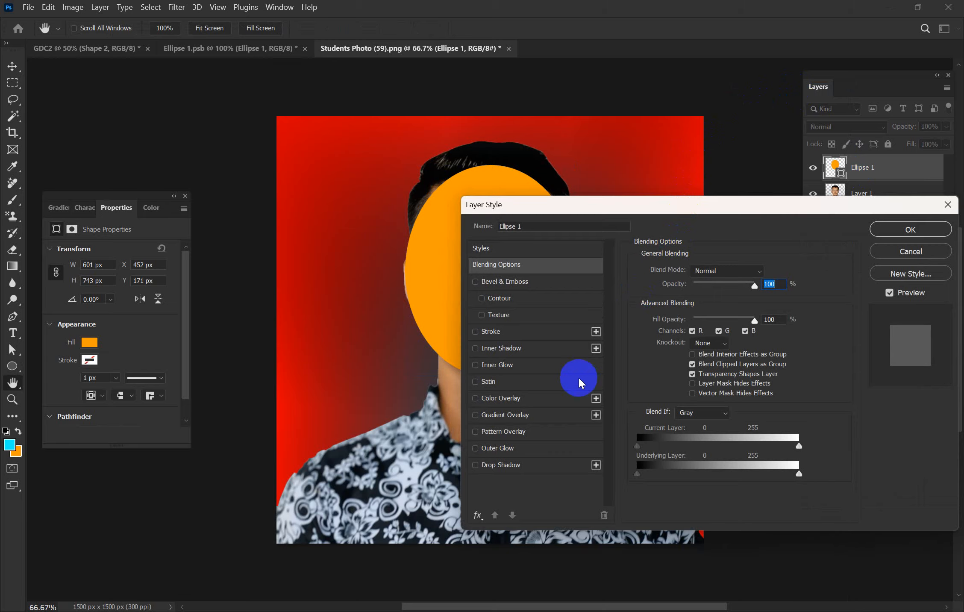
left_click(504, 416)
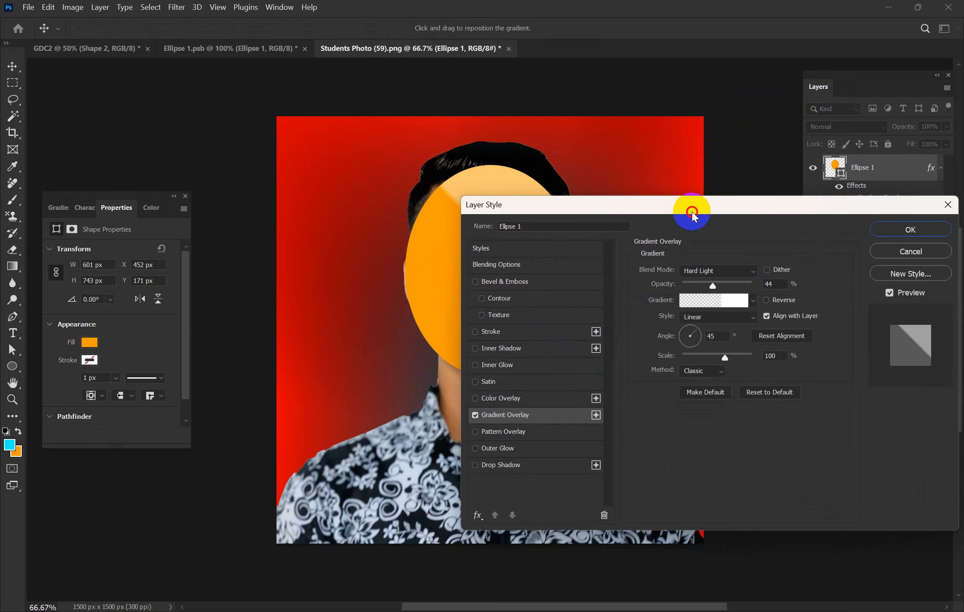
left_click_drag(693, 212, 809, 225)
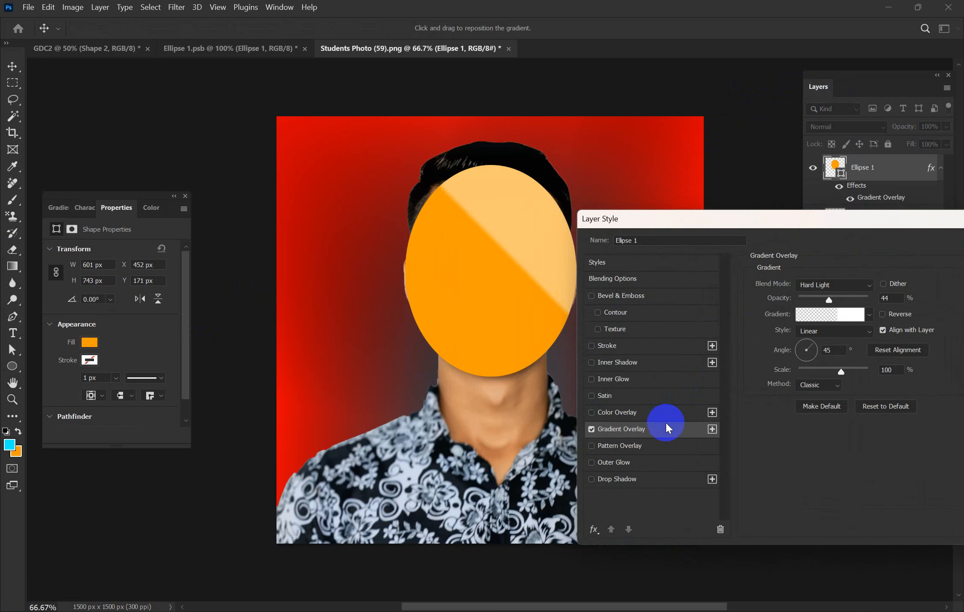
left_click(831, 309)
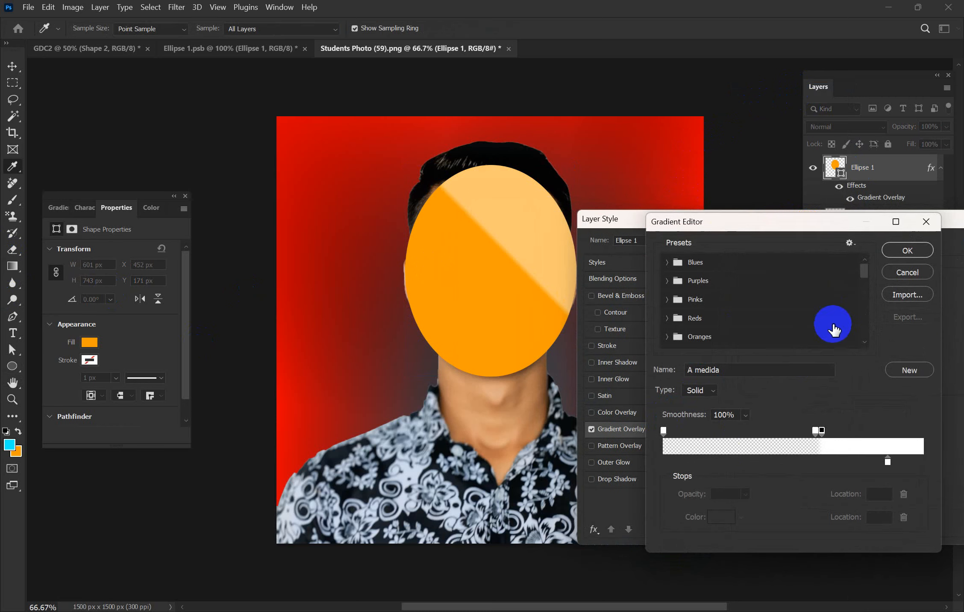
left_click(674, 462)
left_click_drag(675, 462, 664, 461)
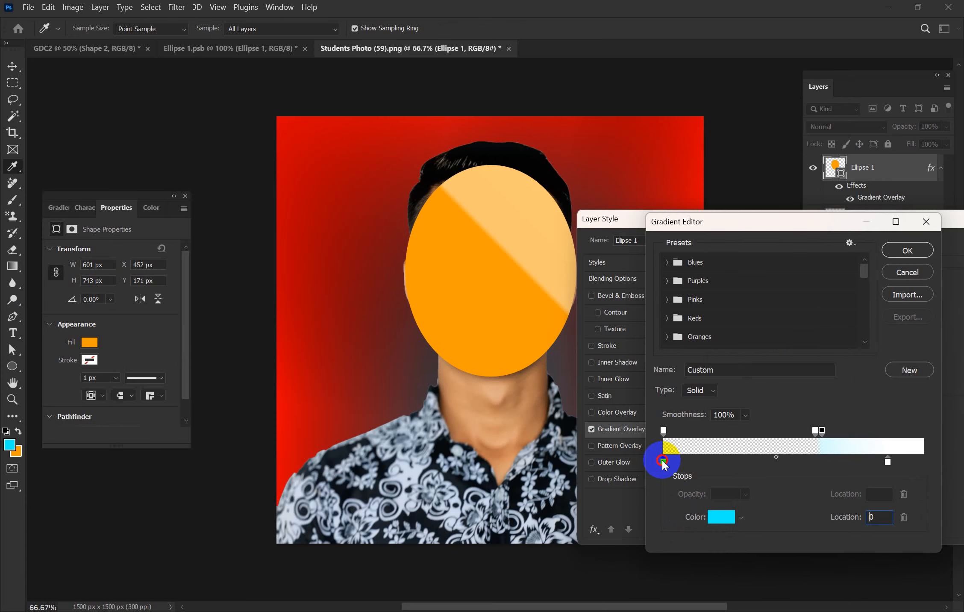
left_click(717, 518)
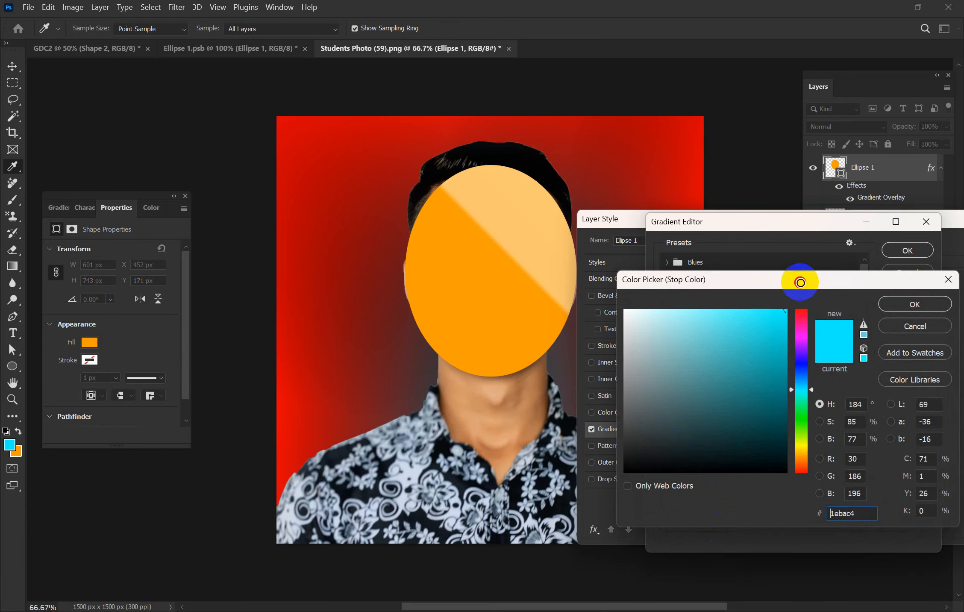
left_click(906, 304)
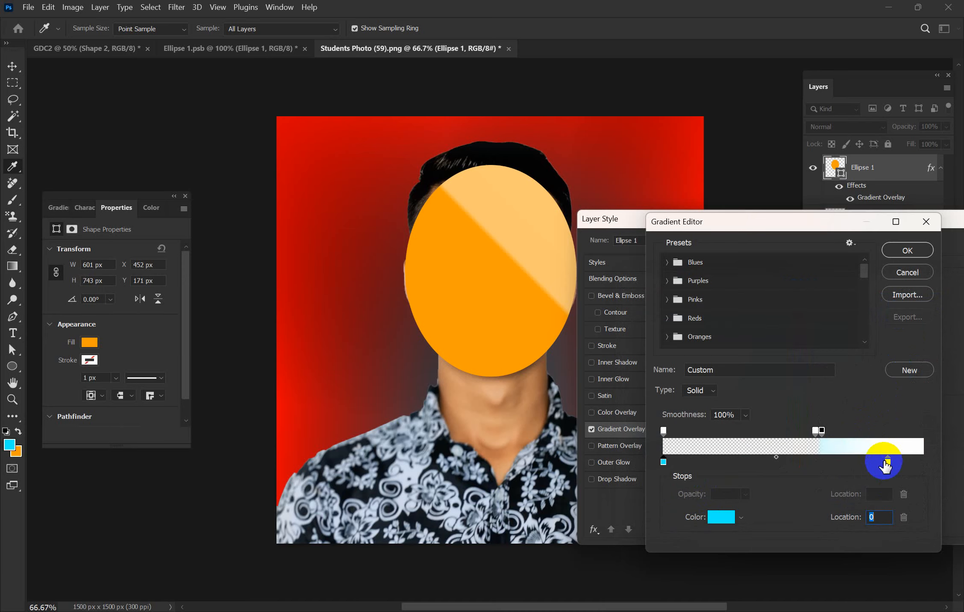
left_click(884, 462)
left_click_drag(883, 462, 920, 458)
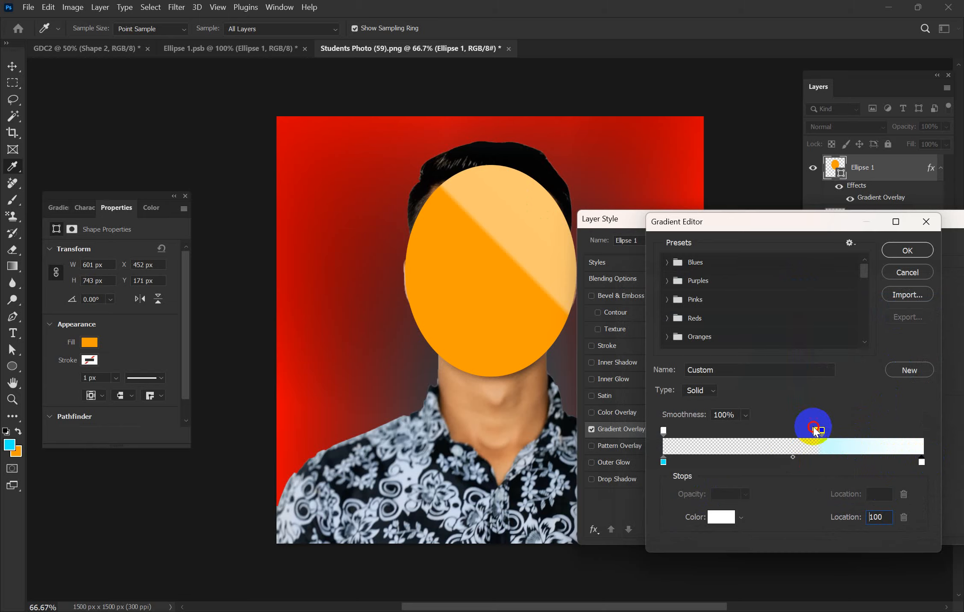
left_click(790, 432)
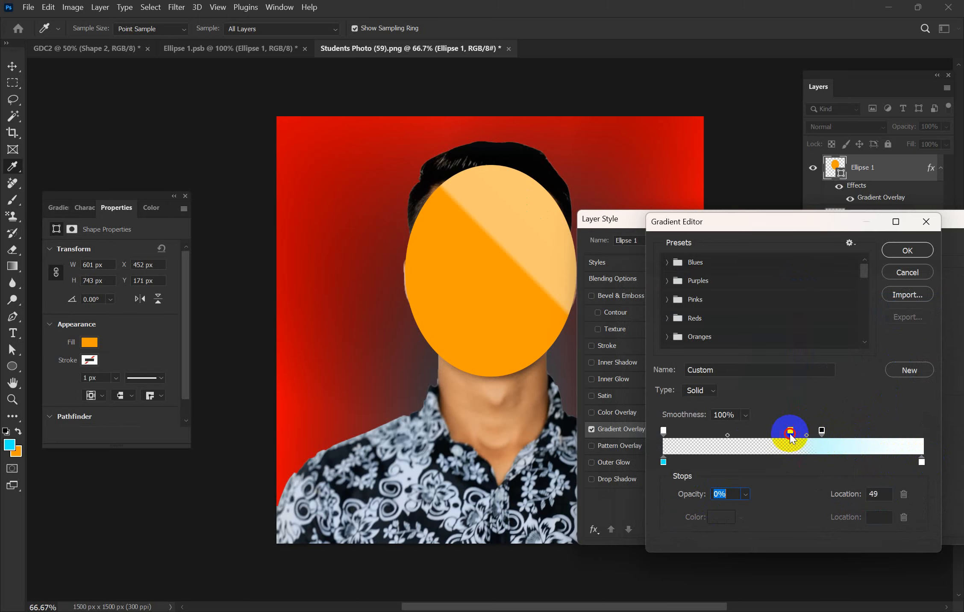
left_click_drag(791, 436, 611, 436)
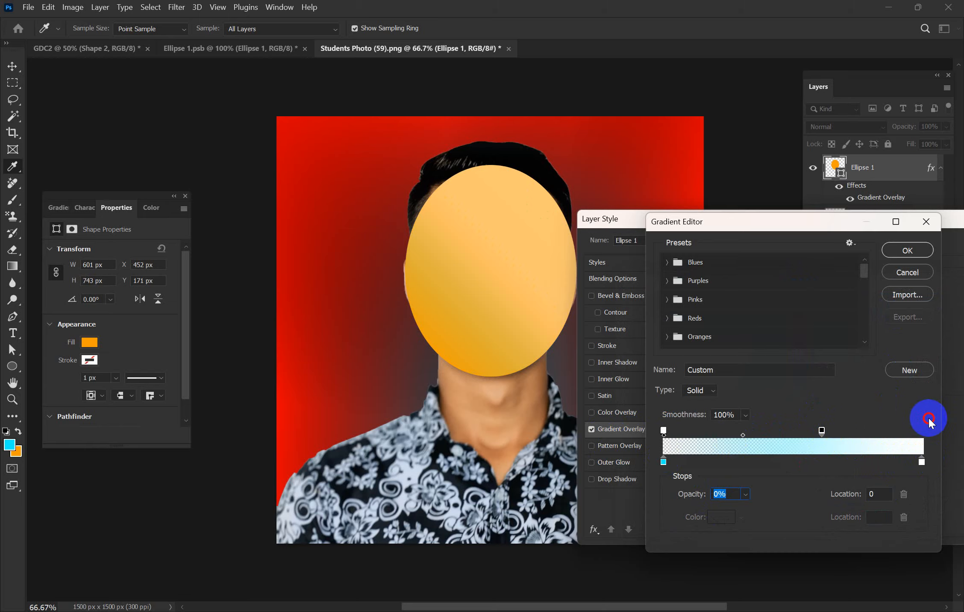
left_click_drag(822, 431, 940, 457)
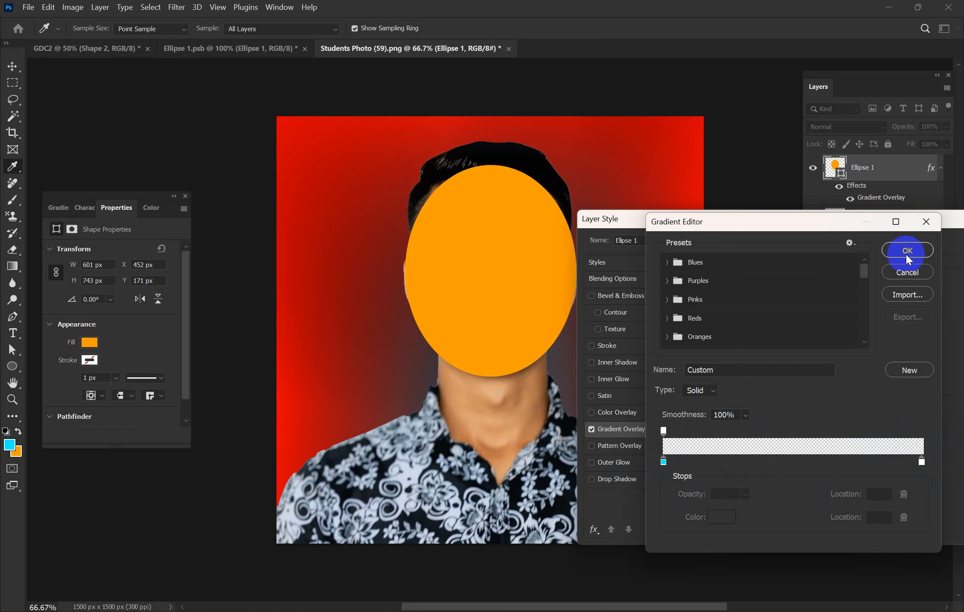
left_click(673, 266)
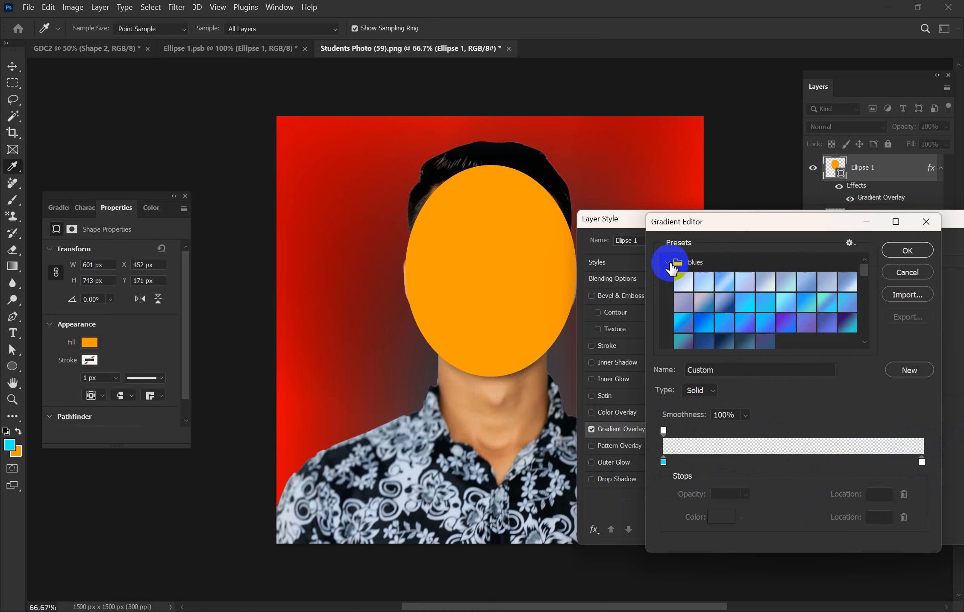
left_click(744, 307)
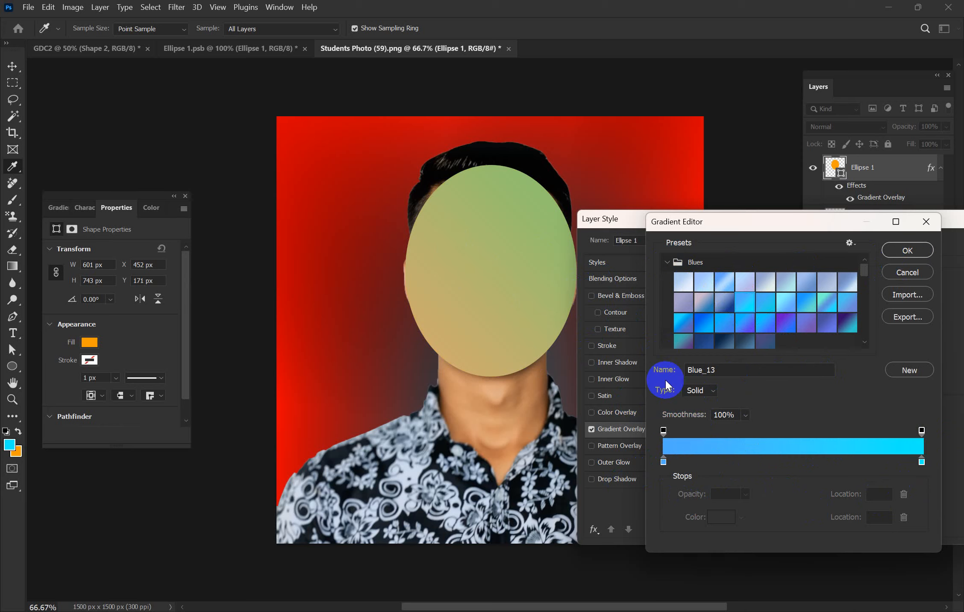
left_click(808, 302)
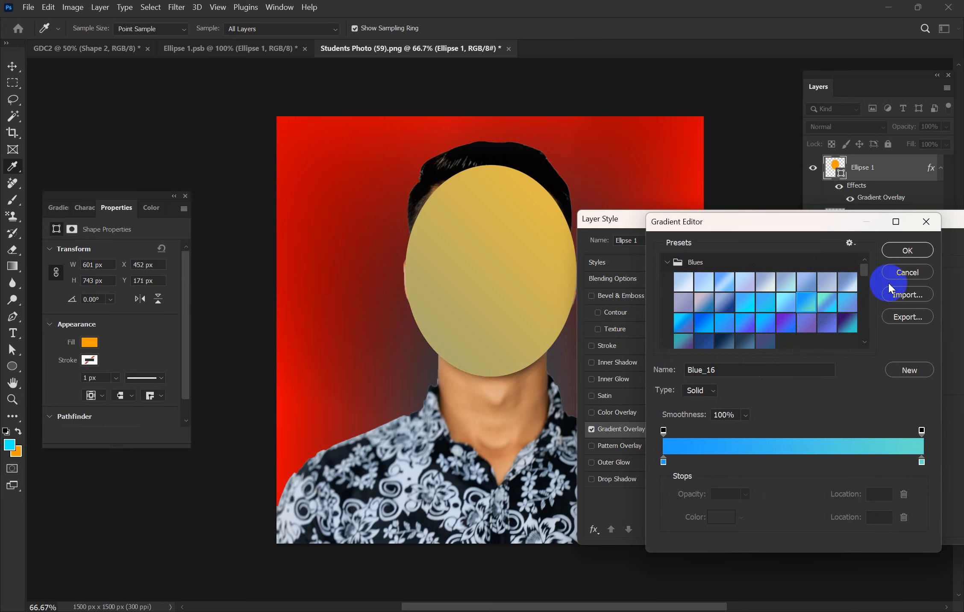
left_click(903, 273)
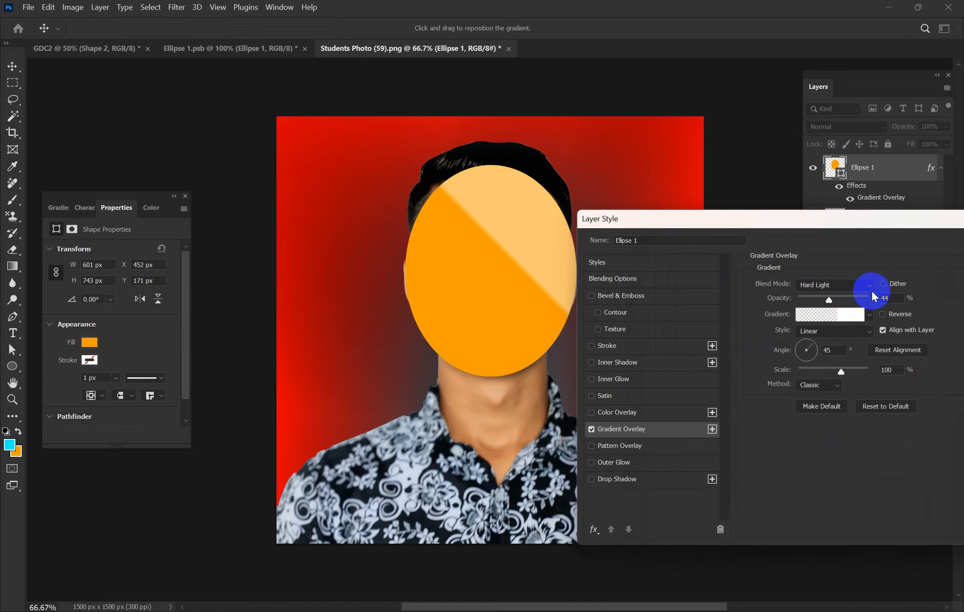
Step: Set the Gradient Overlay's blend mode to Normal and its opacity to 100%
left_click(824, 287)
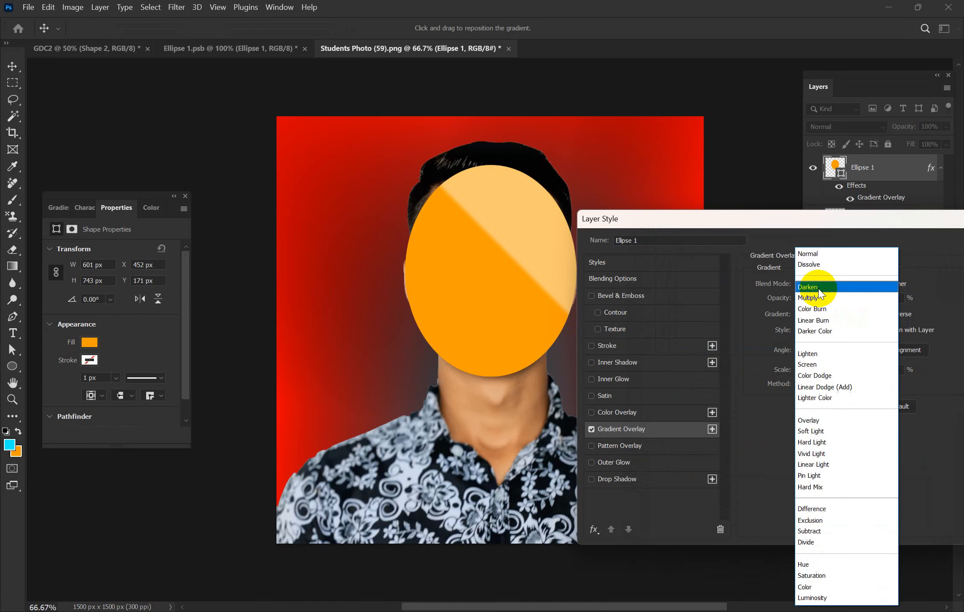
left_click(810, 254)
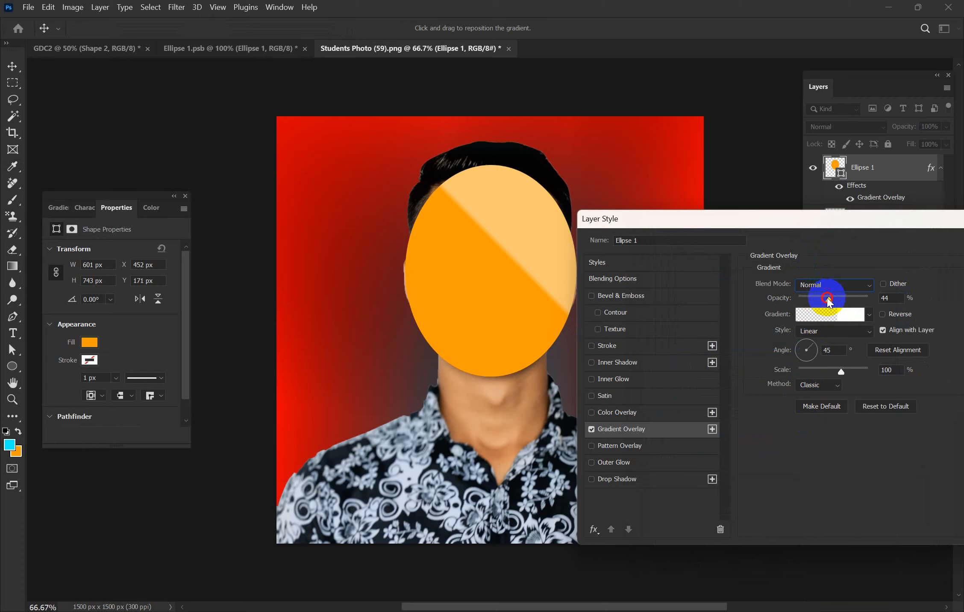
left_click_drag(829, 299, 953, 306)
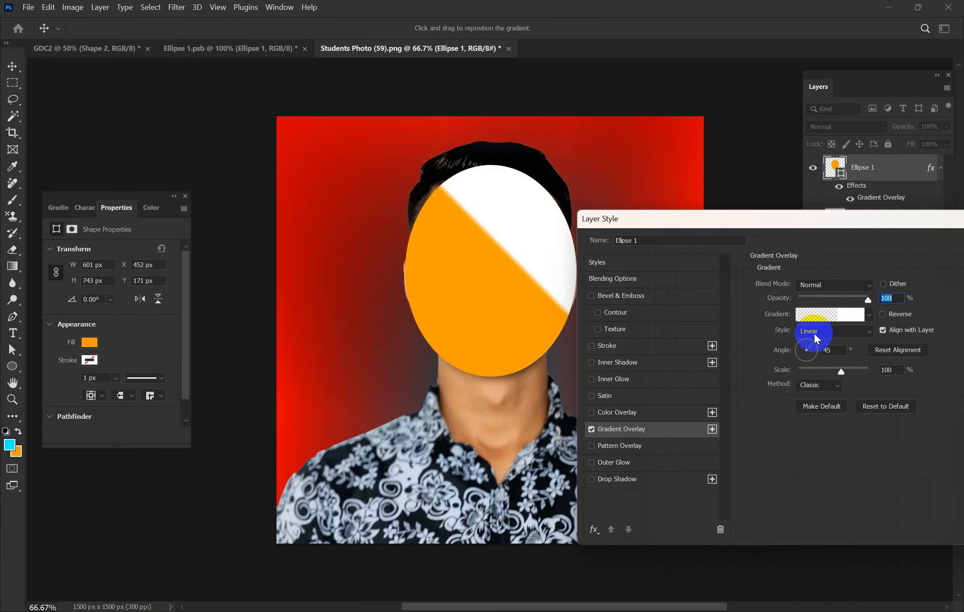
Step: Remove the two middle opacity stops from the Gradient Overlay's gradient and move the white color stop to location 100
left_click(831, 322)
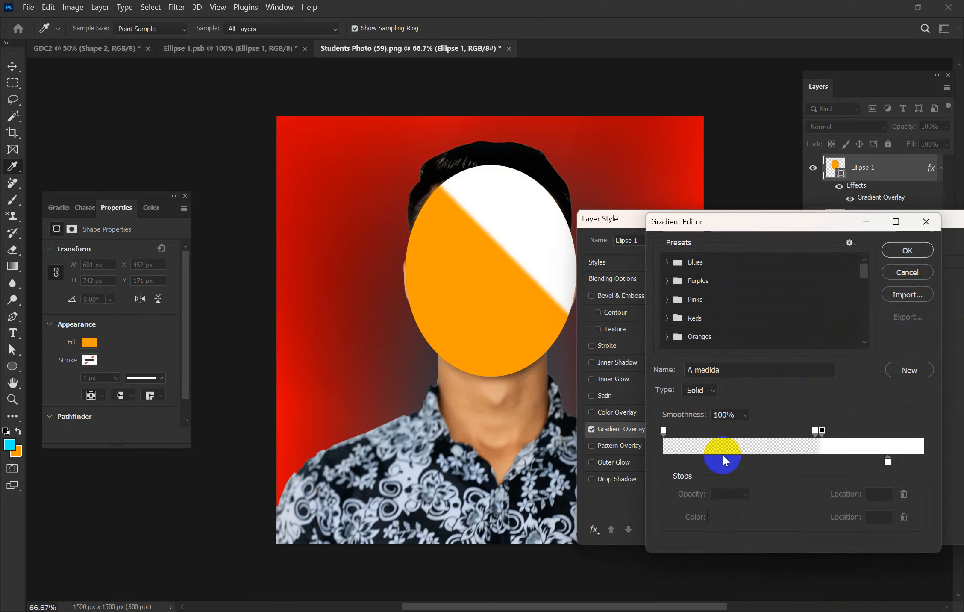
left_click_drag(815, 431, 705, 499)
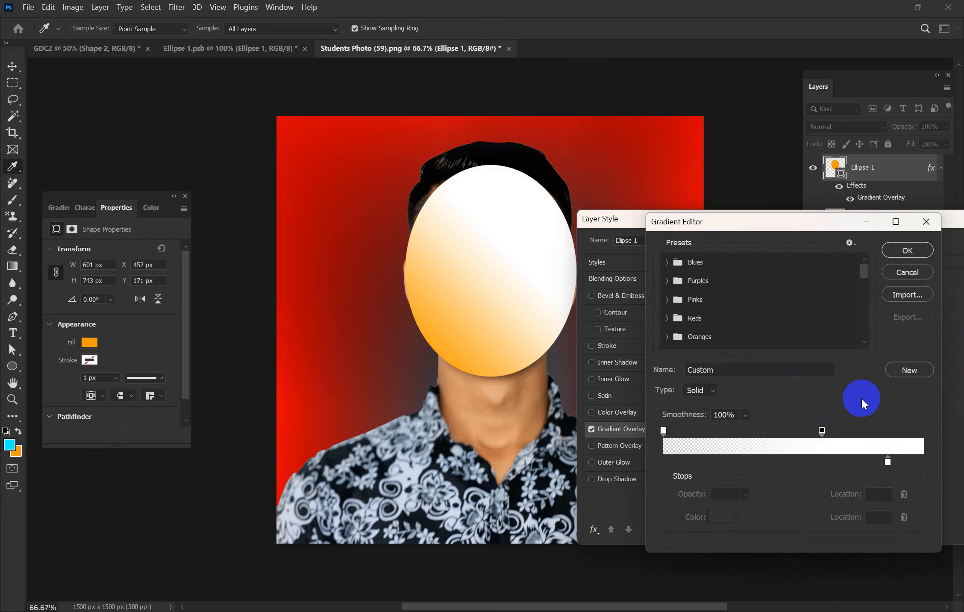
left_click_drag(822, 430, 840, 349)
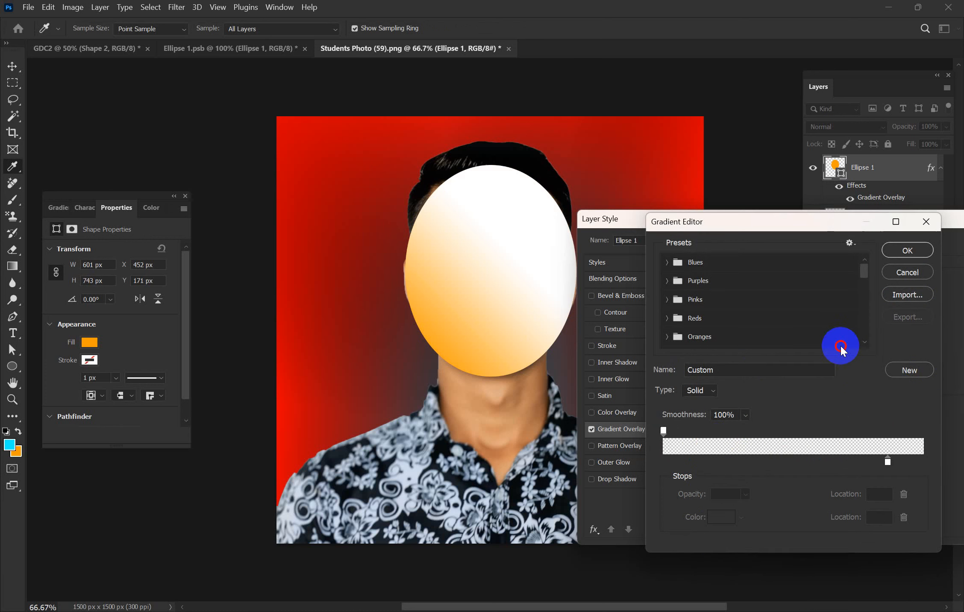
left_click(887, 461)
left_click_drag(888, 462, 923, 461)
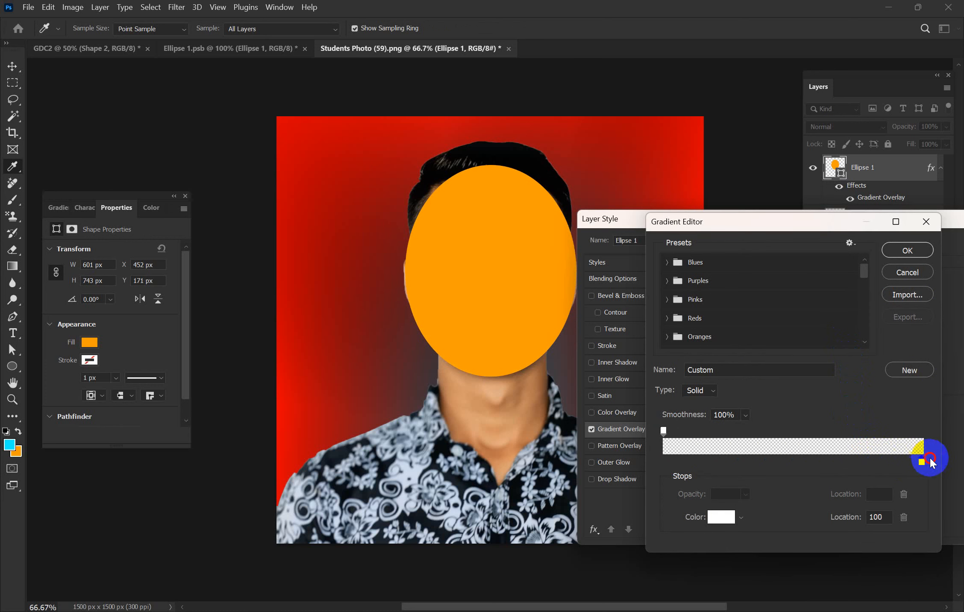
Step: Add a red (ff0000) color stop near the start of the gradient
double_click(672, 462)
left_click_drag(742, 325, 954, 265)
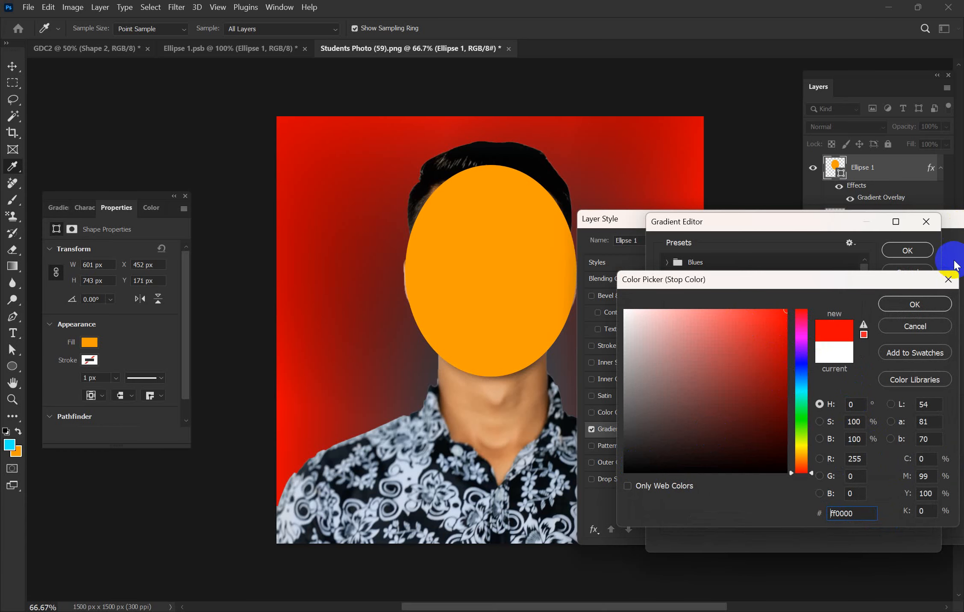
left_click(915, 304)
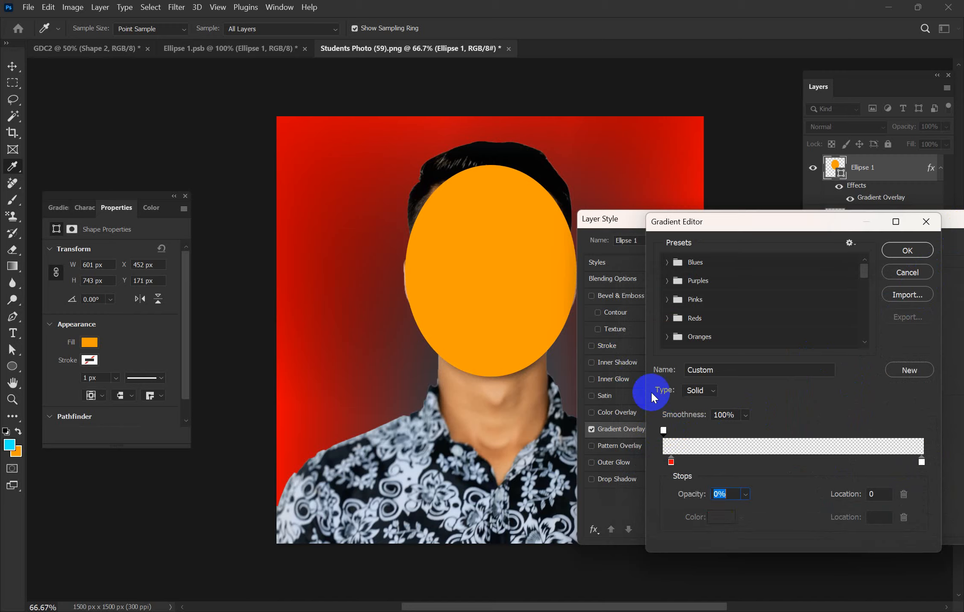
Step: Remove the red color stop from the gradient and add a 0% opacity stop at location 100
left_click_drag(663, 430, 803, 361)
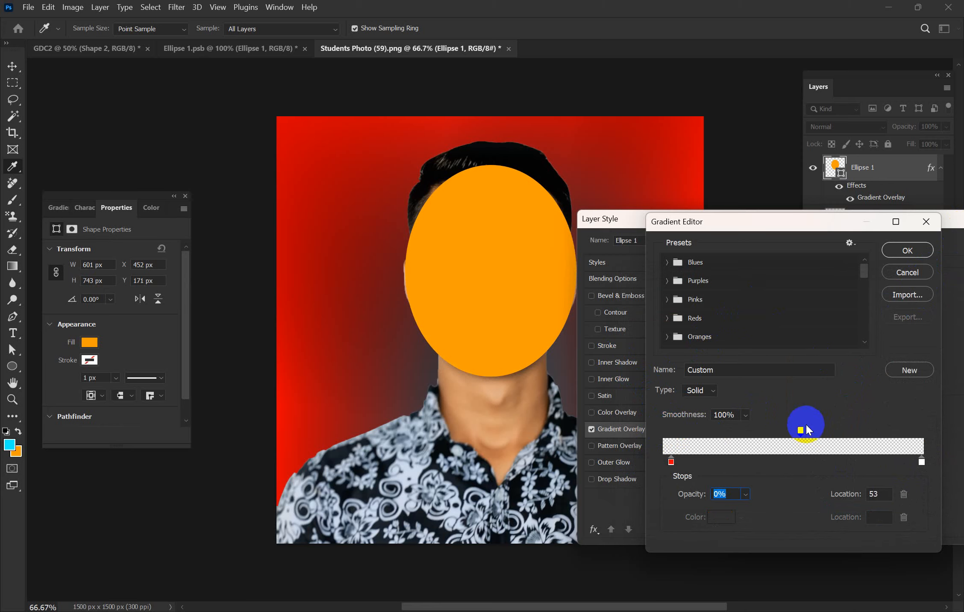
left_click_drag(801, 434, 587, 448)
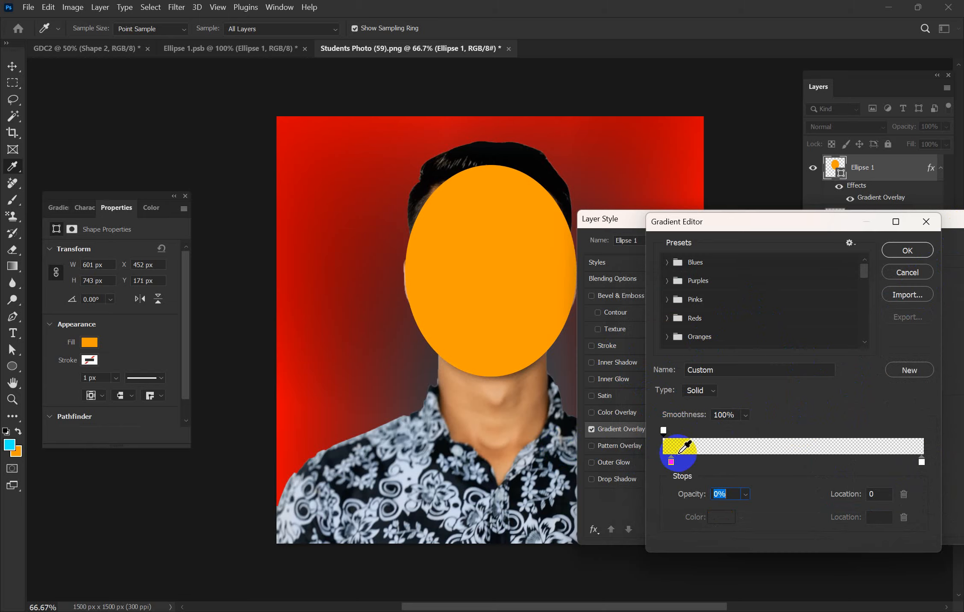
left_click_drag(672, 466, 684, 510)
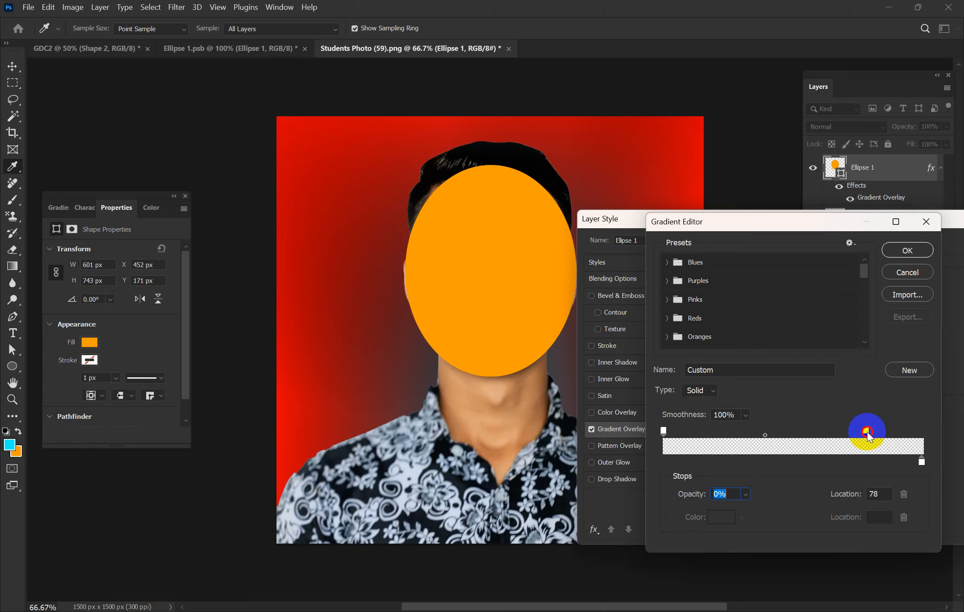
left_click_drag(867, 434, 930, 437)
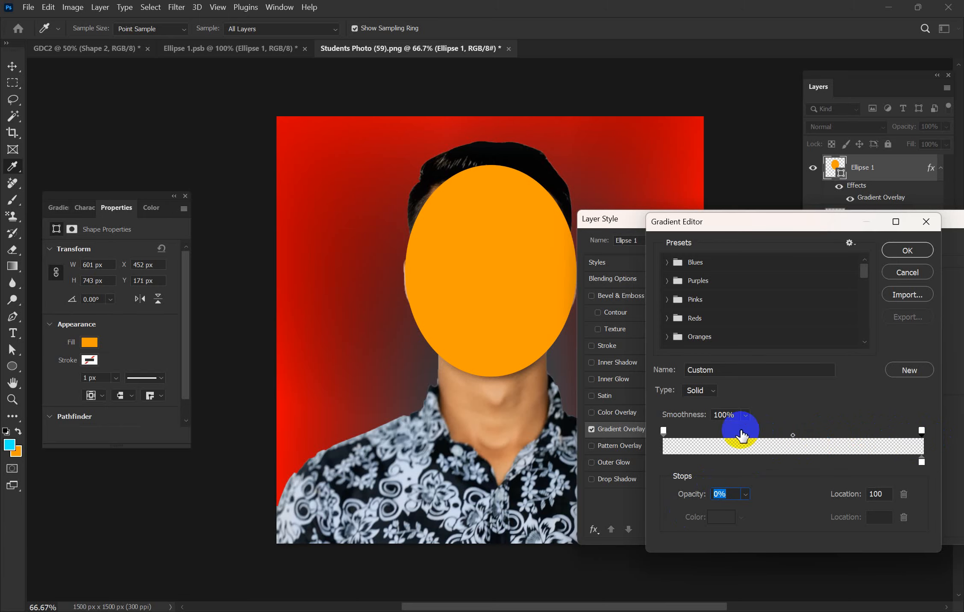
left_click(720, 495)
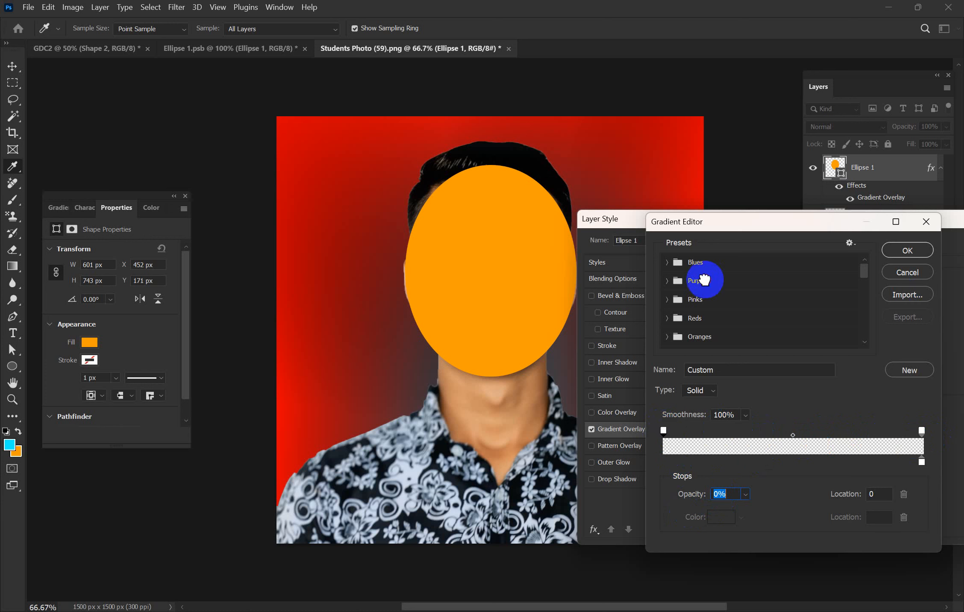
Step: Try several gradients from the Purples presets and apply Purple_17 to the Gradient Overlay
left_click(701, 291)
left_click(665, 282)
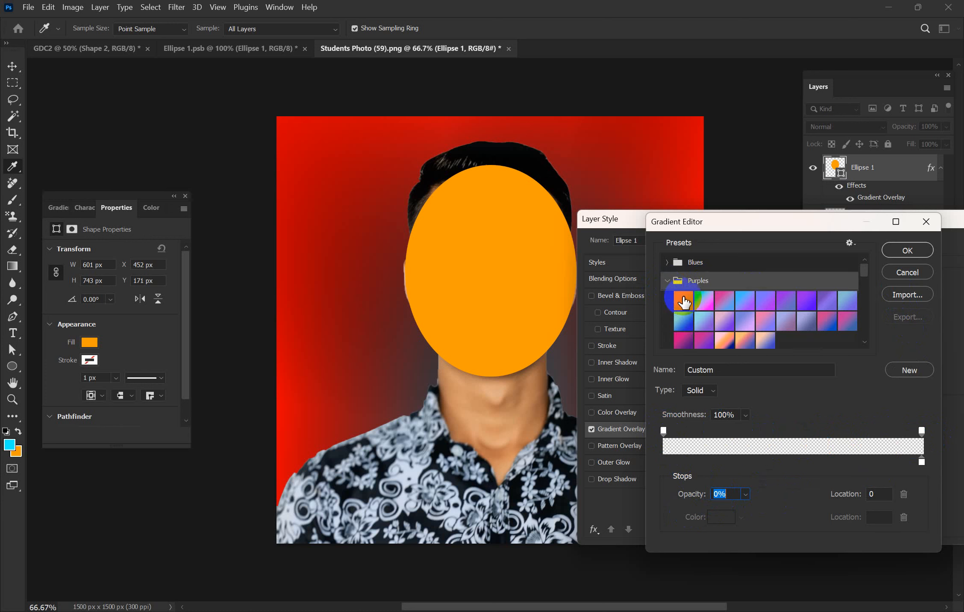
left_click(703, 300)
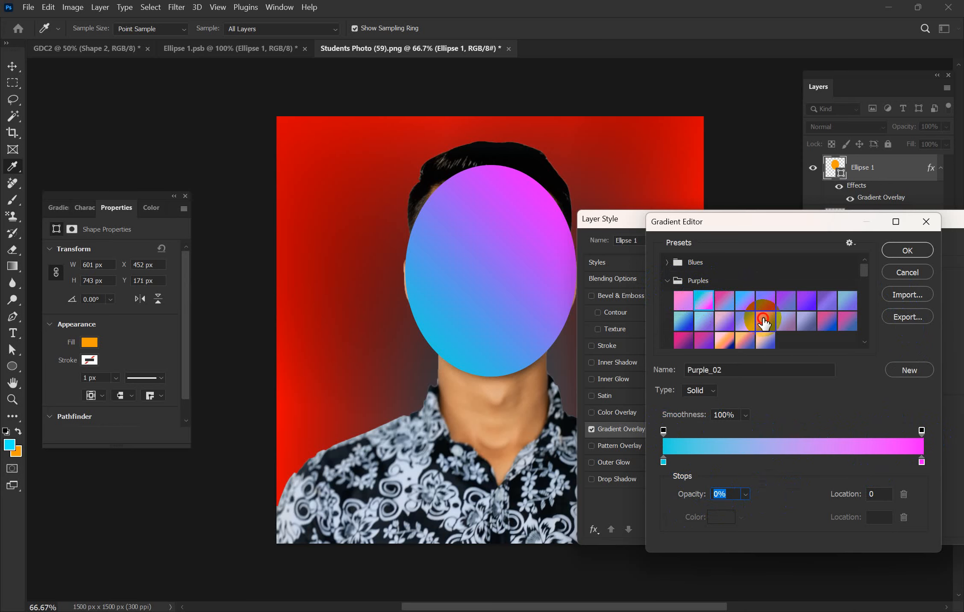
left_click(763, 323)
left_click(812, 327)
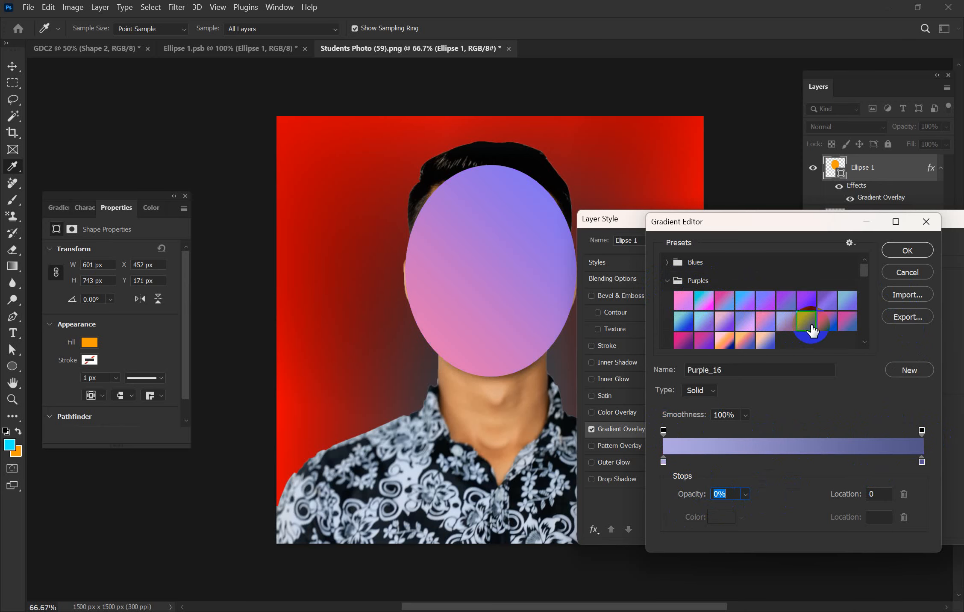
left_click(827, 321)
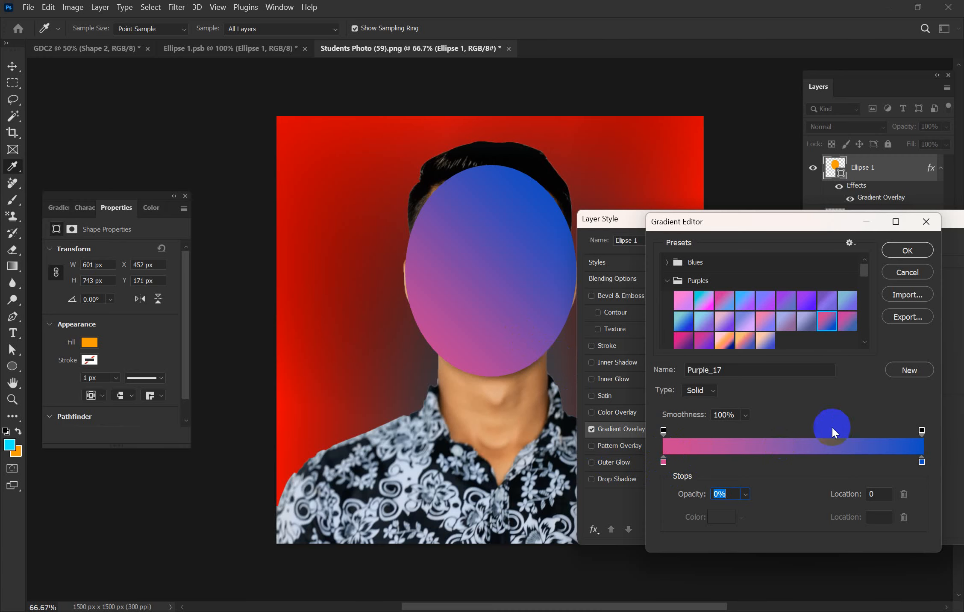
left_click(906, 252)
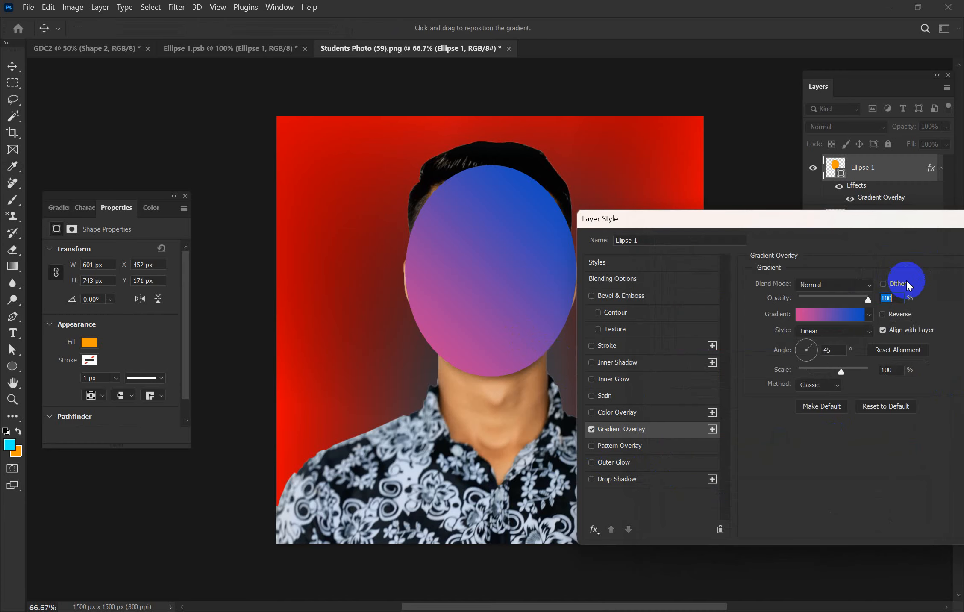
Step: Look through the Gradient Overlay's blend modes and styles, keep Normal and Linear, and apply the layer style to the ellipse
left_click_drag(835, 219, 793, 239)
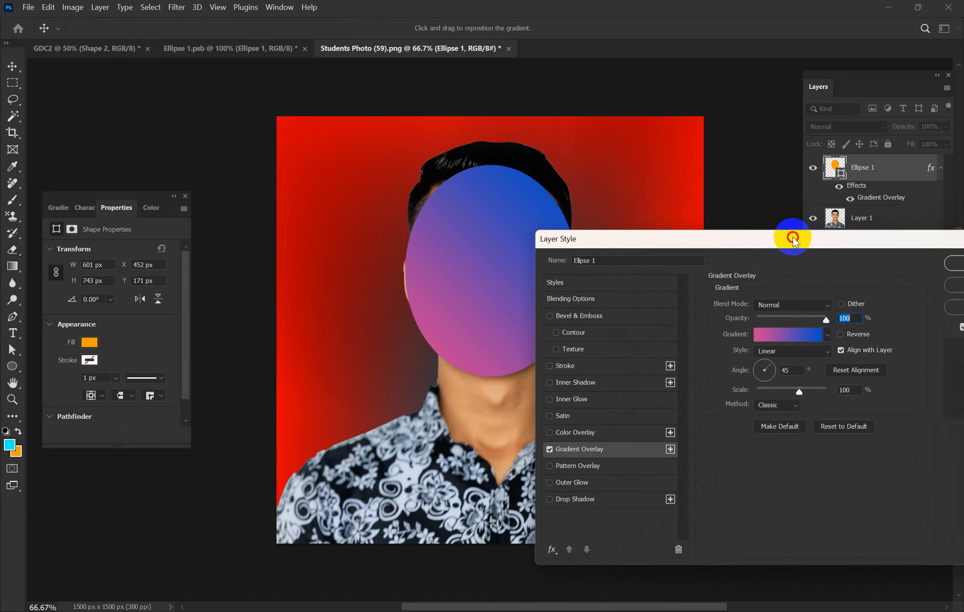
left_click(769, 306)
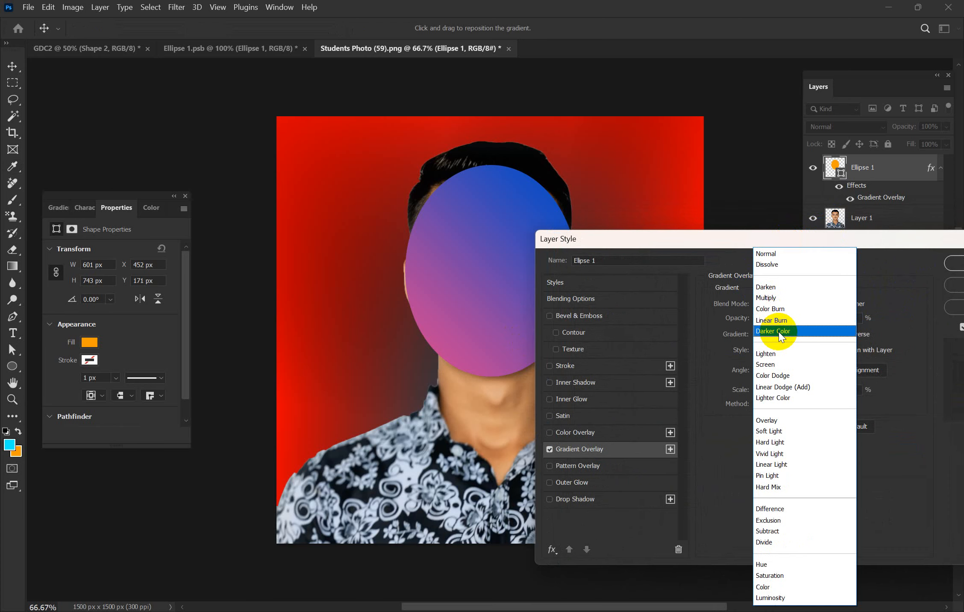
left_click(817, 258)
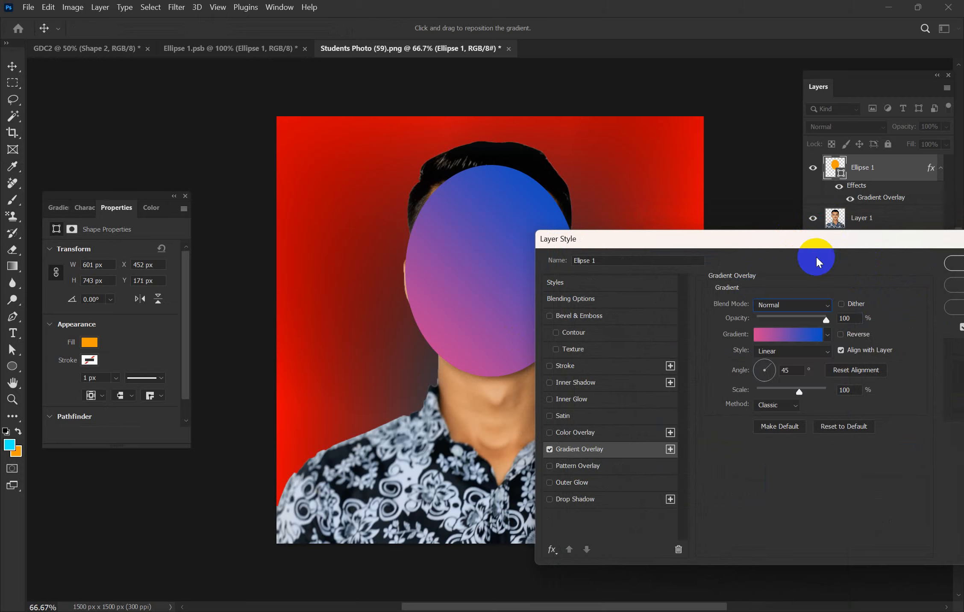
left_click(783, 355)
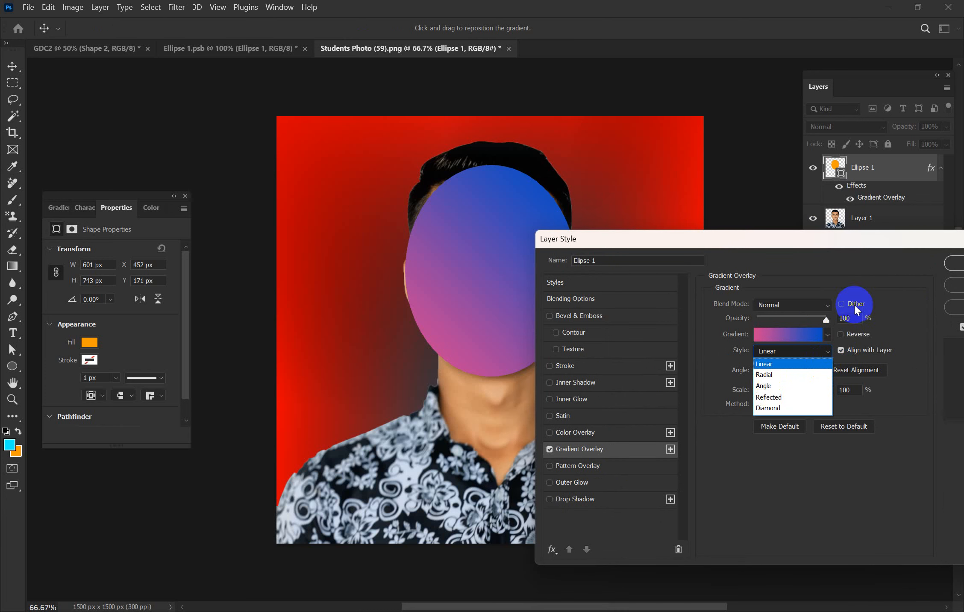
left_click(918, 243)
left_click_drag(918, 243, 835, 262)
left_click(915, 273)
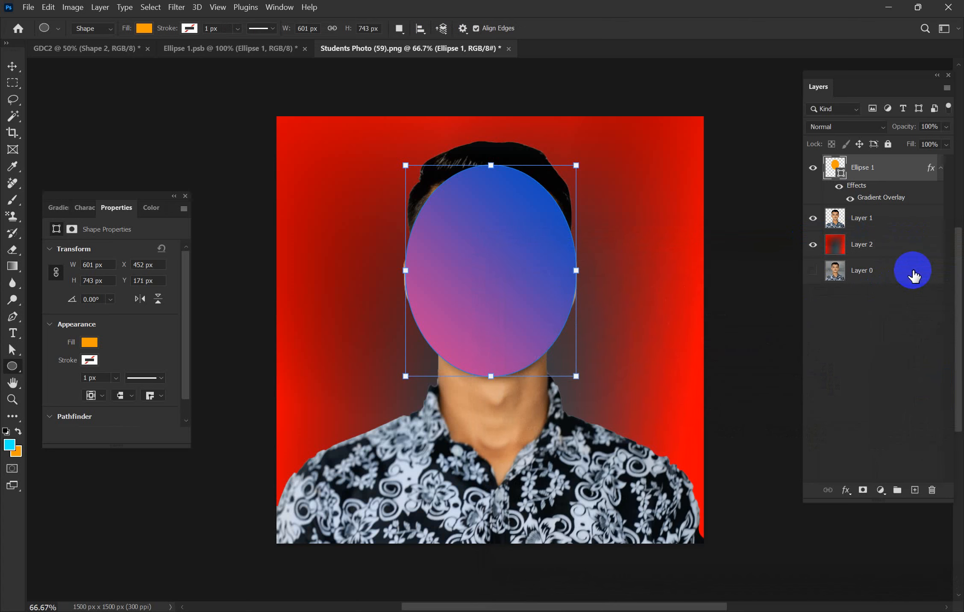
Step: Delete the Ellipse 1 shape layer covering the man's face
left_click(12, 66)
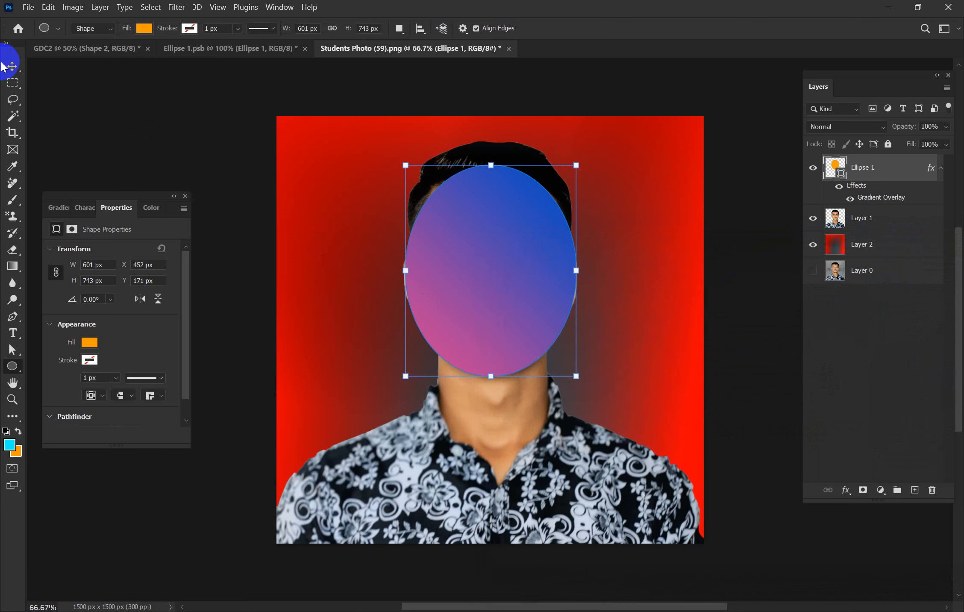
left_click_drag(470, 247, 453, 346)
key("Delete")
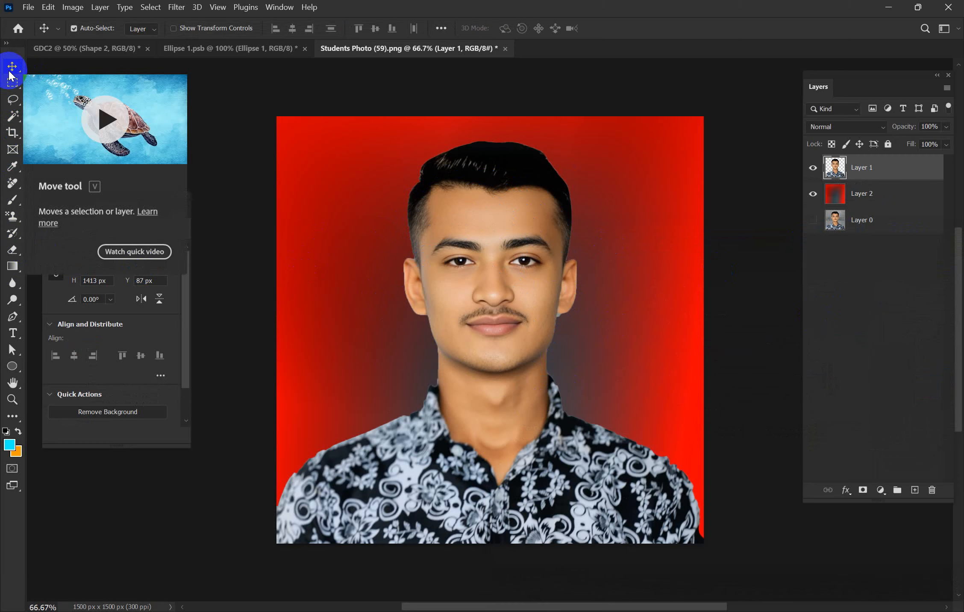
Step: Select a rectangle of about 415 × 728 px over the face and delete that area from Layer 1
left_click(13, 82)
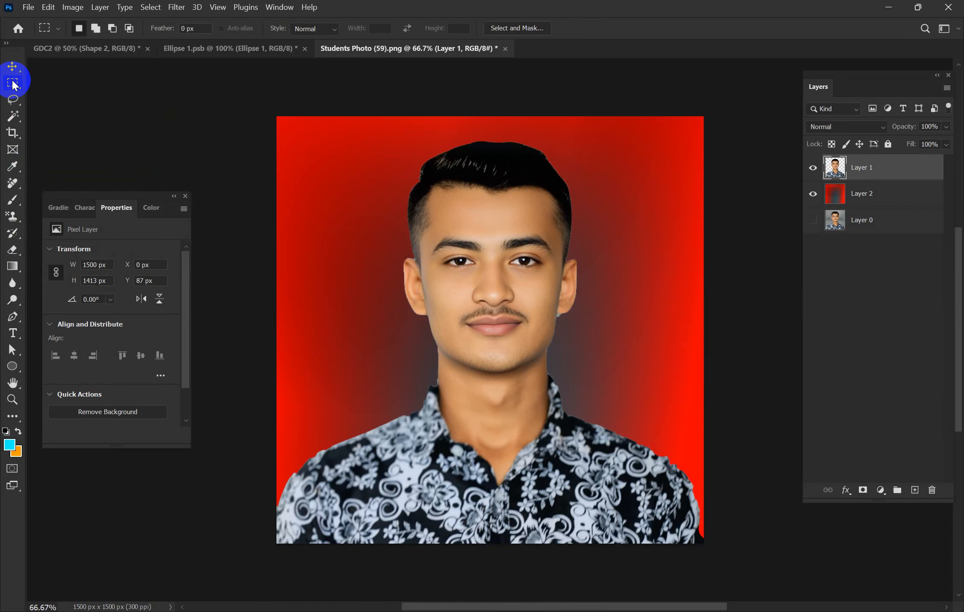
left_click_drag(428, 140, 547, 347)
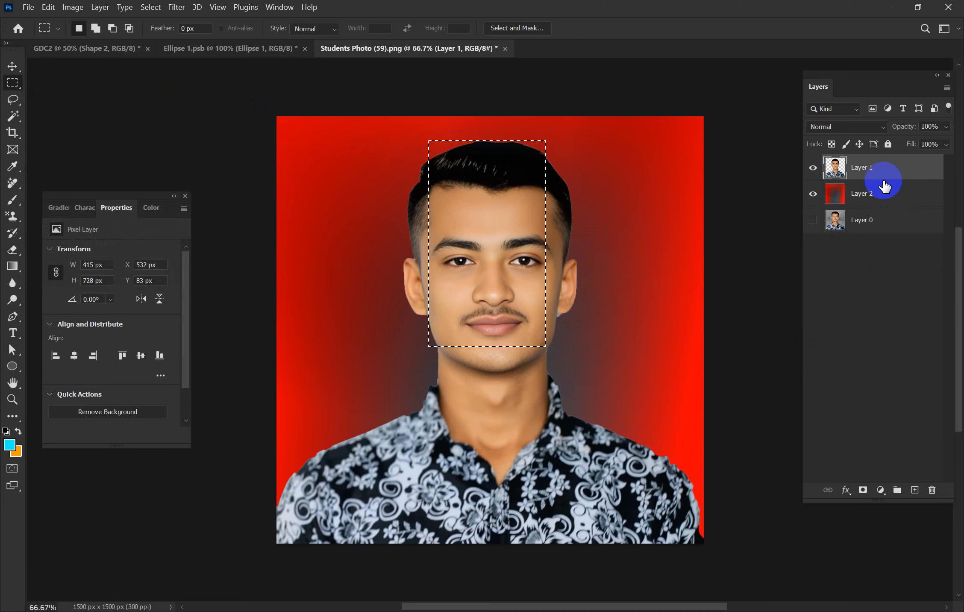
key("Delete")
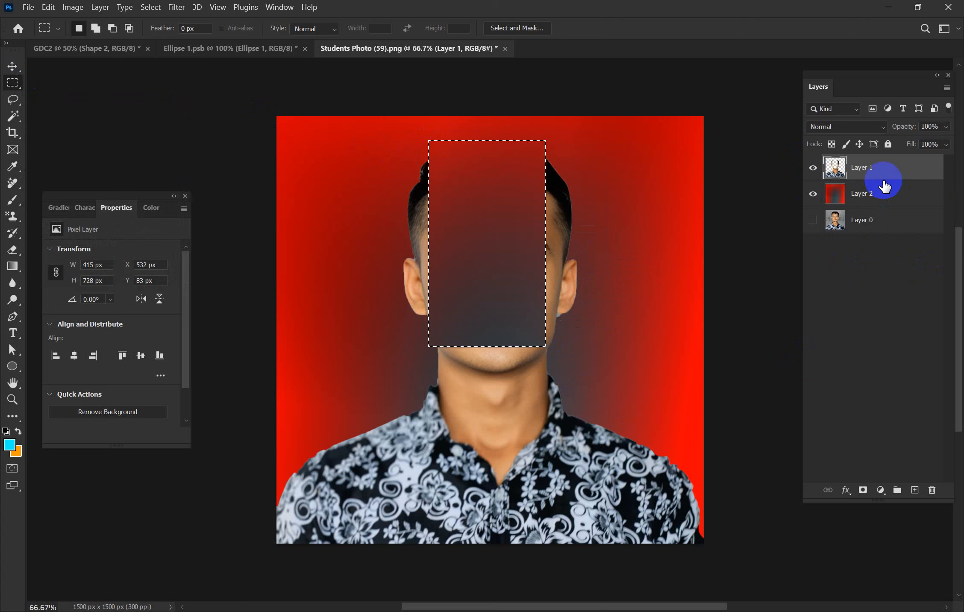
Step: Undo the deletion of the face area and clear the rectangular selection
key("ctrl+z")
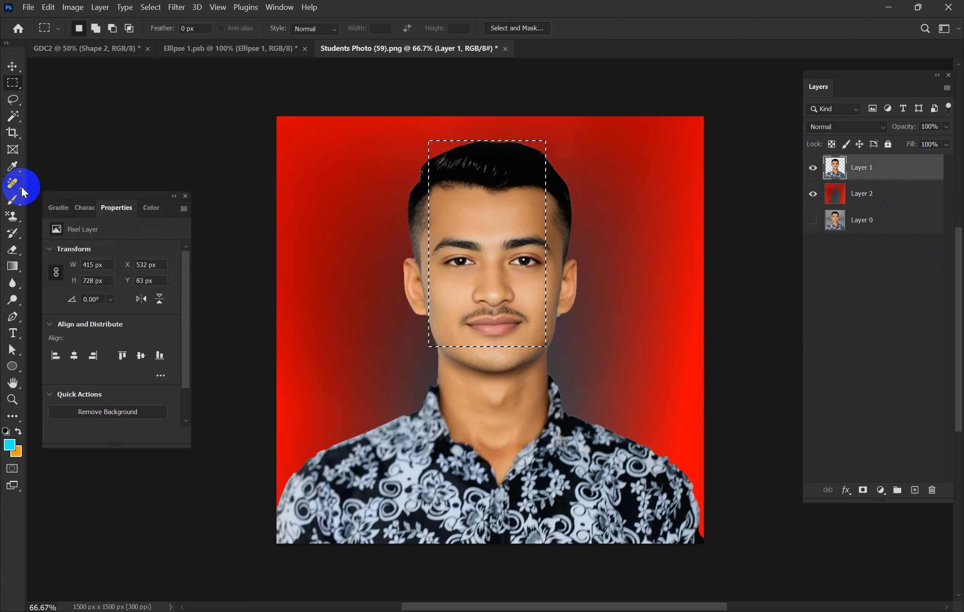
key("ctrl+d")
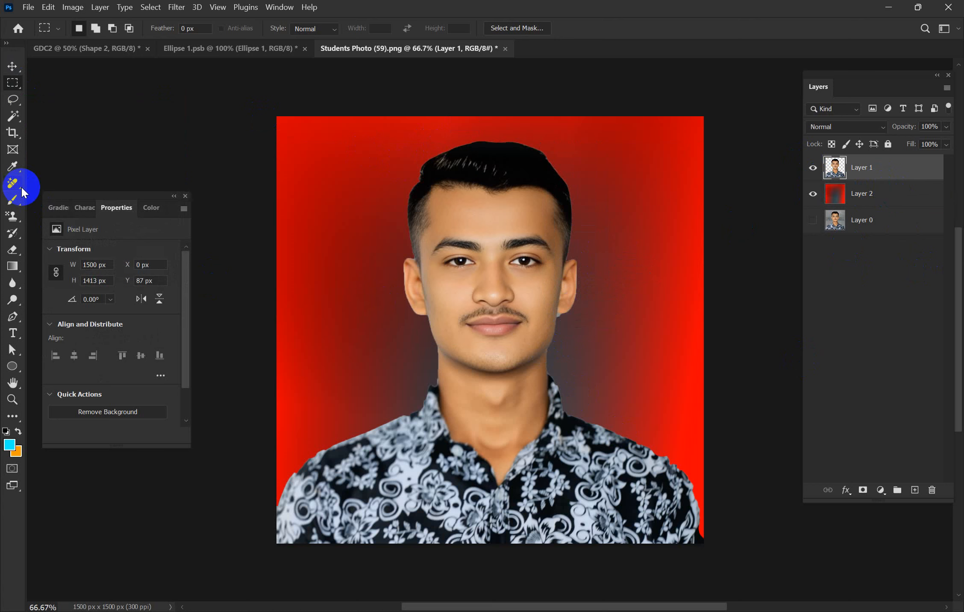
Step: Draw a freehand Lasso selection of about 901 × 862 px around the upper part of the head
left_click(13, 98)
left_click(41, 99)
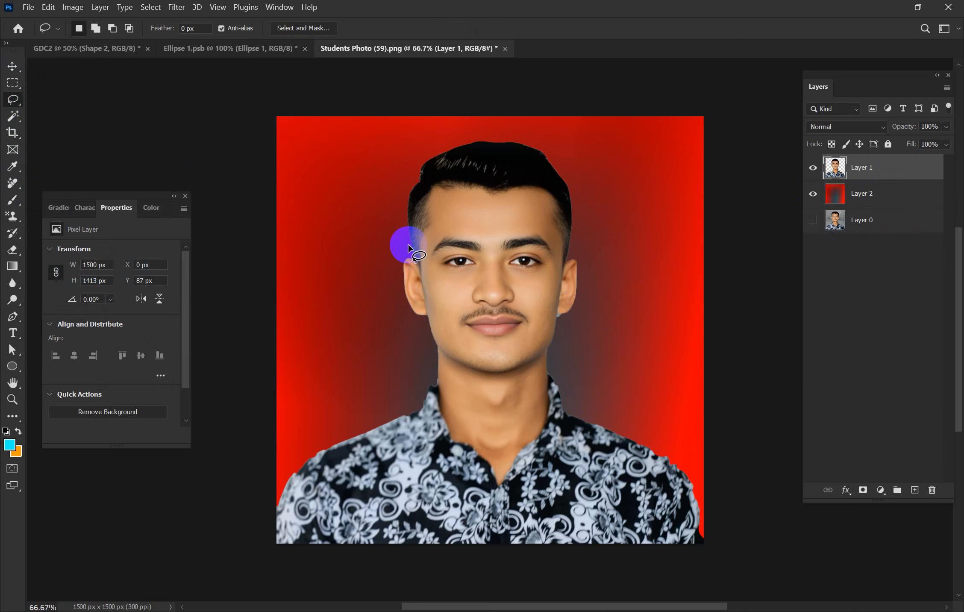
mouse_move(411, 251)
left_mouse_down()
mouse_move(386, 183)
mouse_move(399, 150)
mouse_move(441, 128)
mouse_move(582, 126)
mouse_move(638, 149)
mouse_move(641, 174)
mouse_move(607, 243)
mouse_move(583, 371)
left_mouse_up()
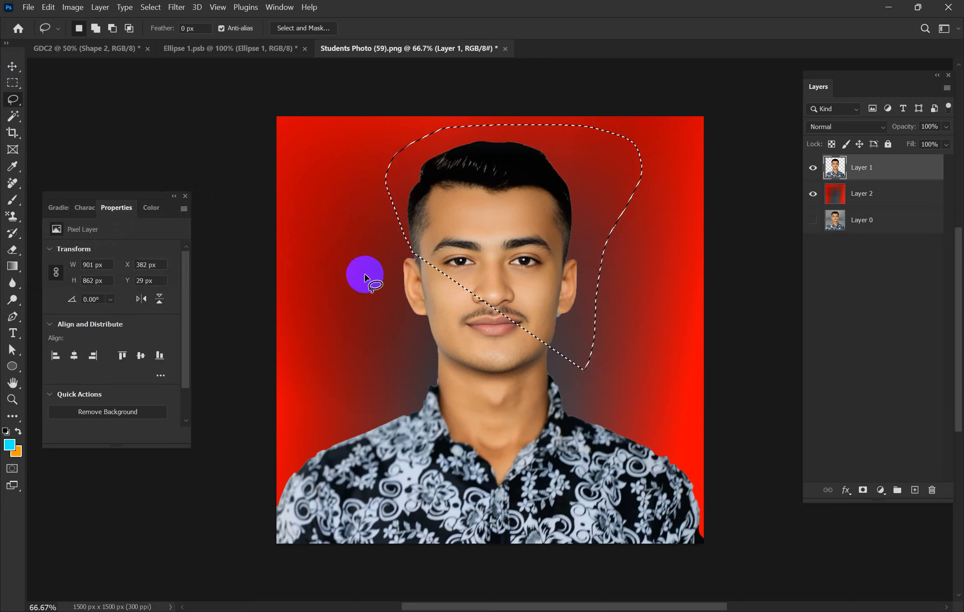
Step: Select a rectangle of about 1078 × 993 px around the head and move the selection outline up to the canvas's top edge
left_click(13, 83)
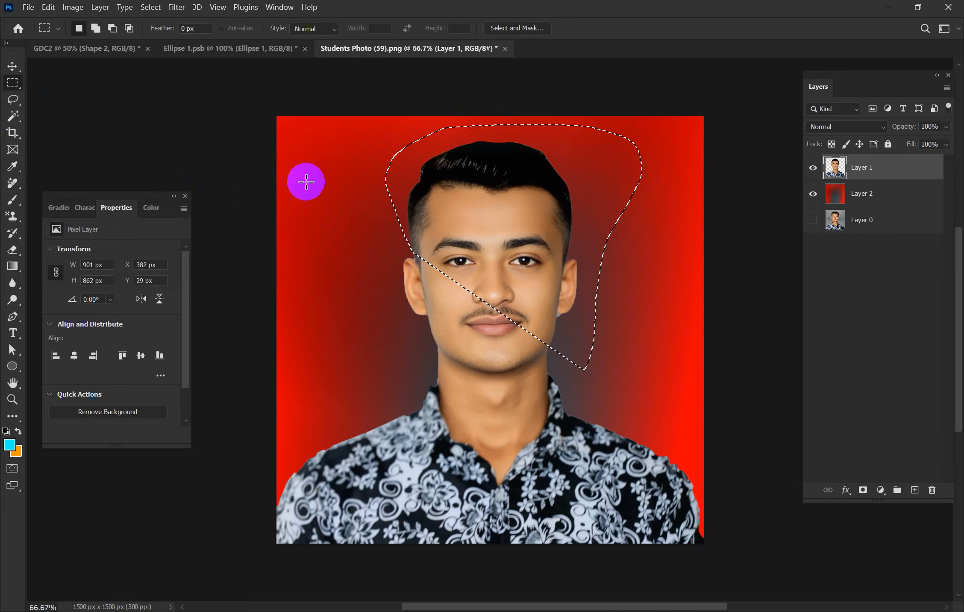
mouse_move(312, 137)
left_mouse_down()
mouse_move(475, 333)
mouse_move(618, 418)
left_mouse_up()
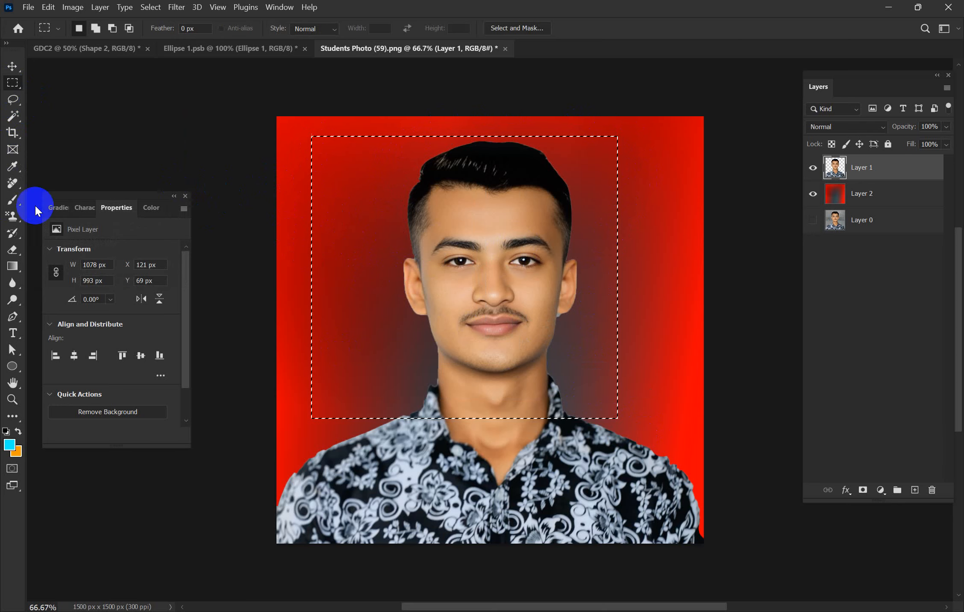
left_click(12, 100)
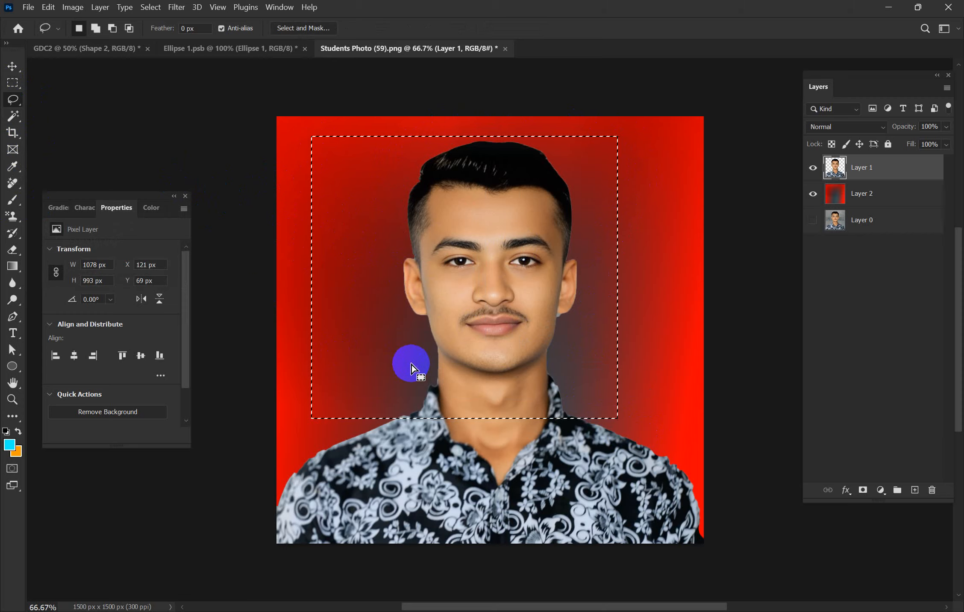
left_click_drag(436, 385, 438, 365)
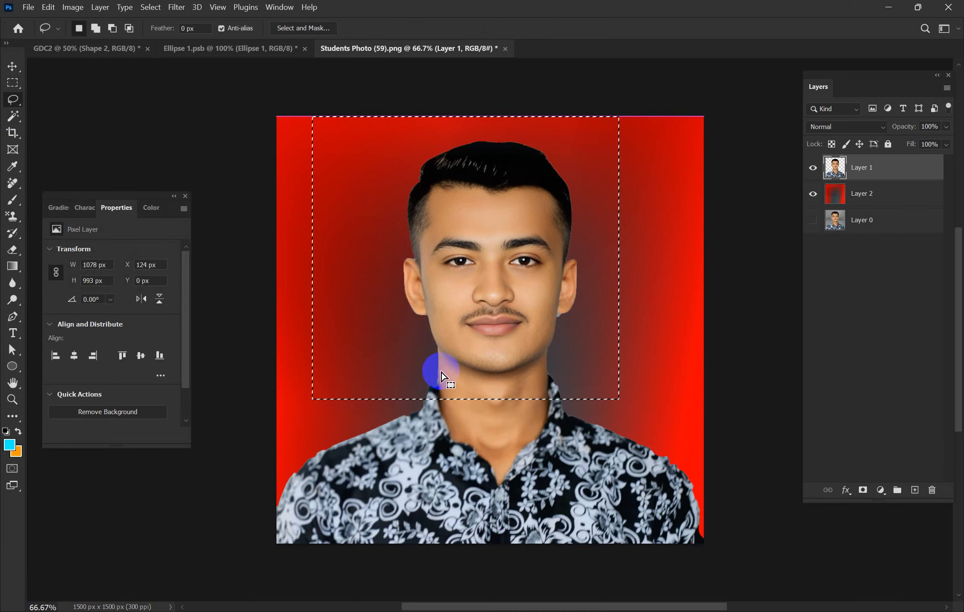
left_click(18, 69)
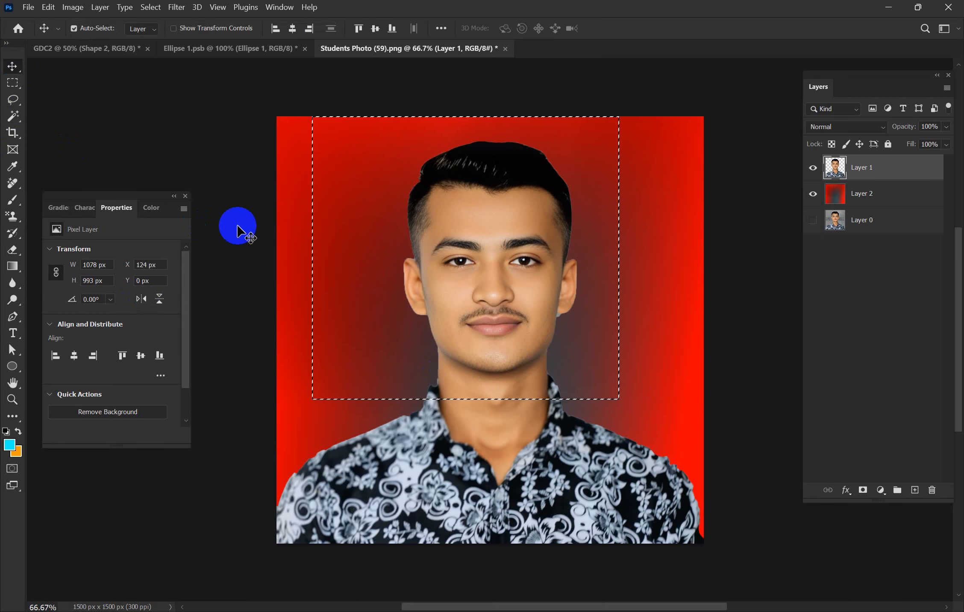
Step: Clear the rectangular selection and draw a freehand Lasso selection of about 646 × 856 px around the head and ears
key("ctrl+d")
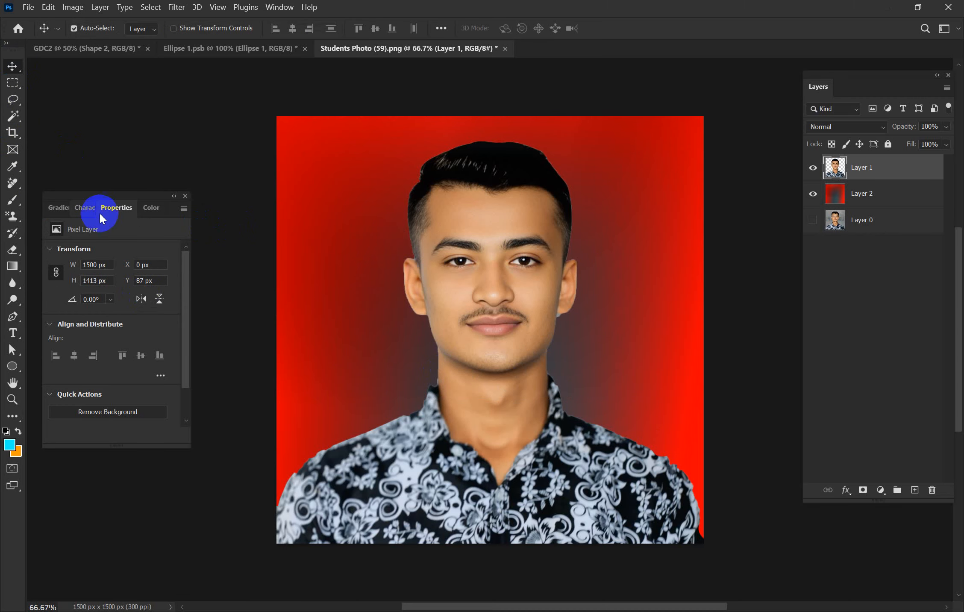
left_click(13, 99)
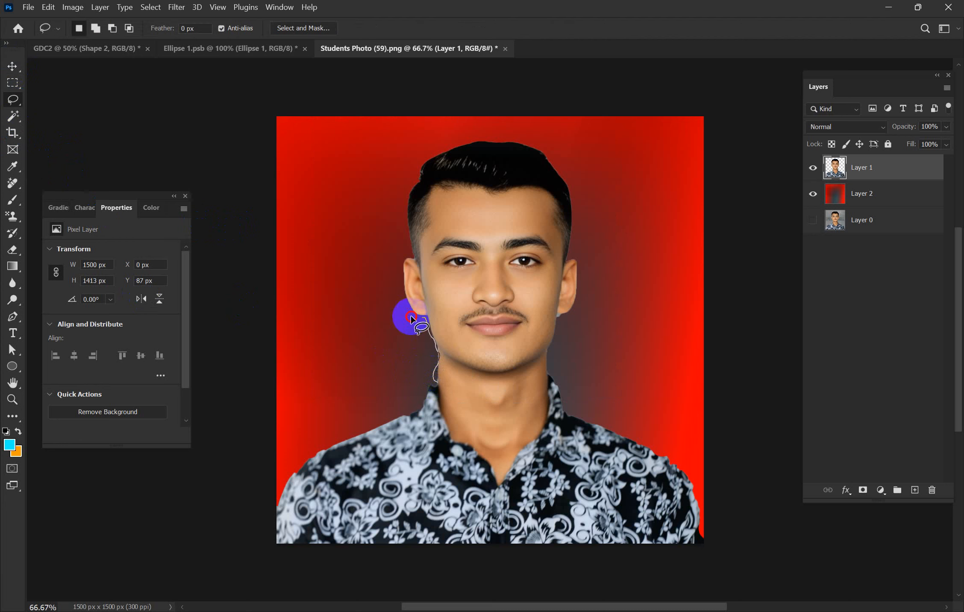
mouse_move(412, 318)
left_mouse_down()
mouse_move(398, 264)
mouse_move(410, 255)
mouse_move(404, 193)
mouse_move(419, 167)
mouse_move(455, 144)
mouse_move(524, 140)
mouse_move(559, 160)
mouse_move(581, 231)
mouse_move(572, 261)
mouse_move(579, 280)
mouse_move(554, 327)
mouse_move(563, 367)
left_mouse_up()
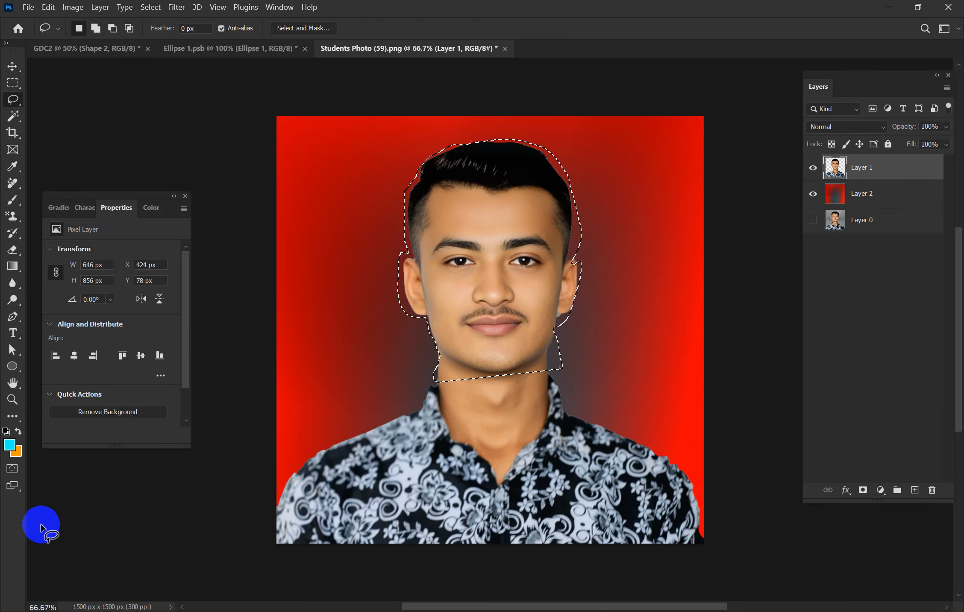
Step: Try narrowing the crop frame around the head to a thin vertical strip, then cancel the crop and clear the Lasso selection
left_click(12, 118)
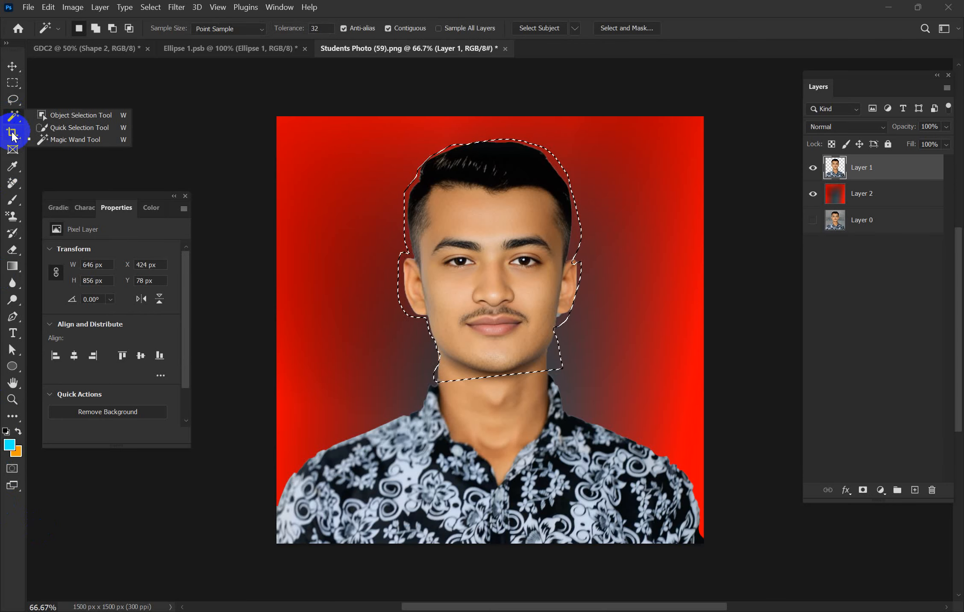
left_click(12, 132)
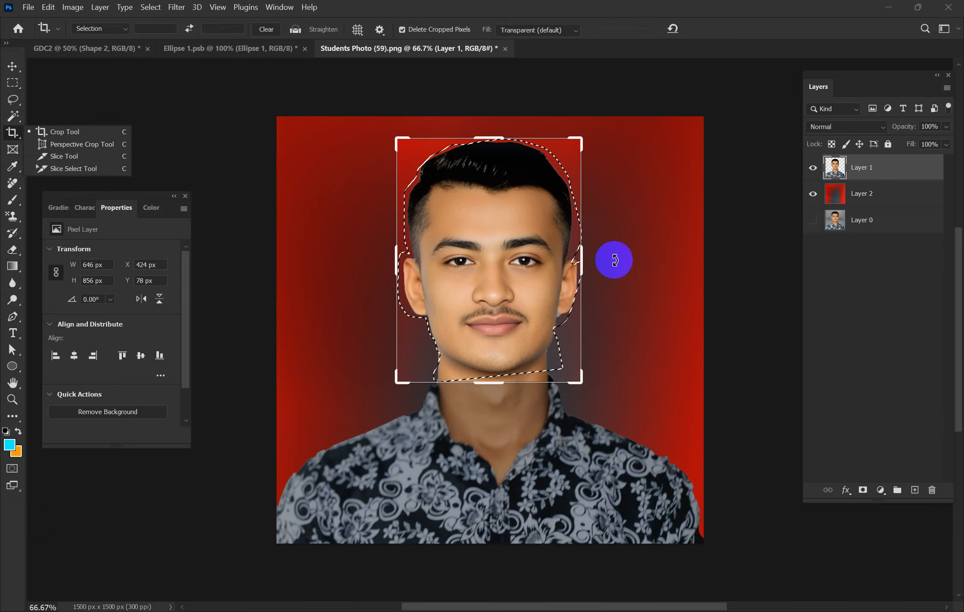
left_click_drag(582, 262, 497, 265)
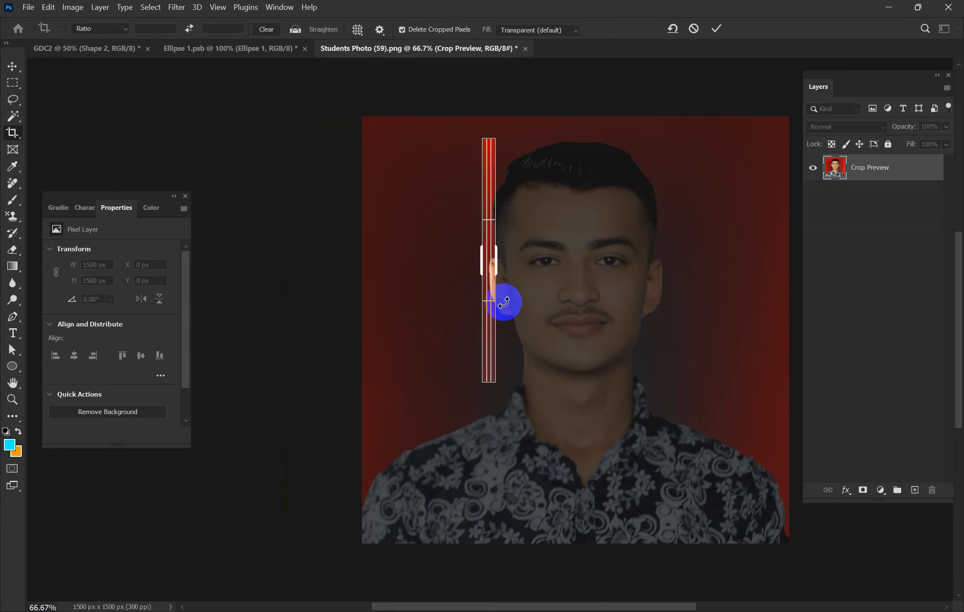
key("Escape")
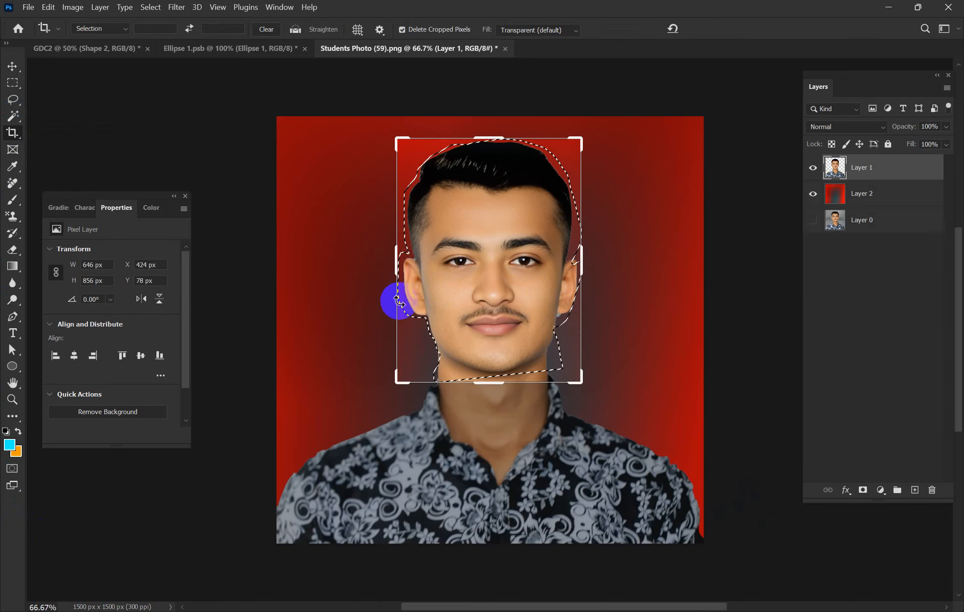
left_click(11, 66)
key("ctrl+d")
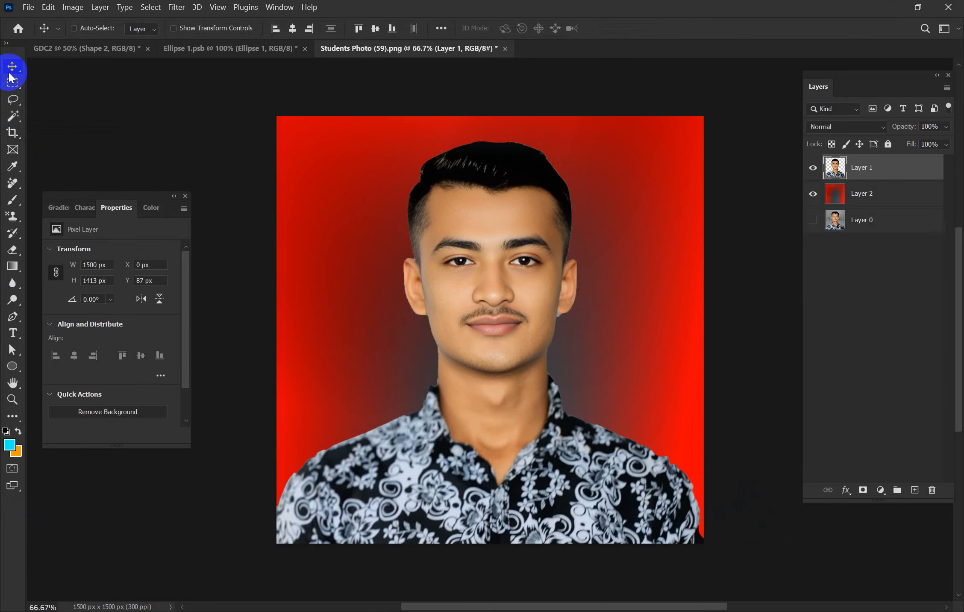
Step: Switch from the Remove Tool to the Spot Healing Brush Tool and review the other healing tools in its group
left_click(10, 185)
left_click(386, 262)
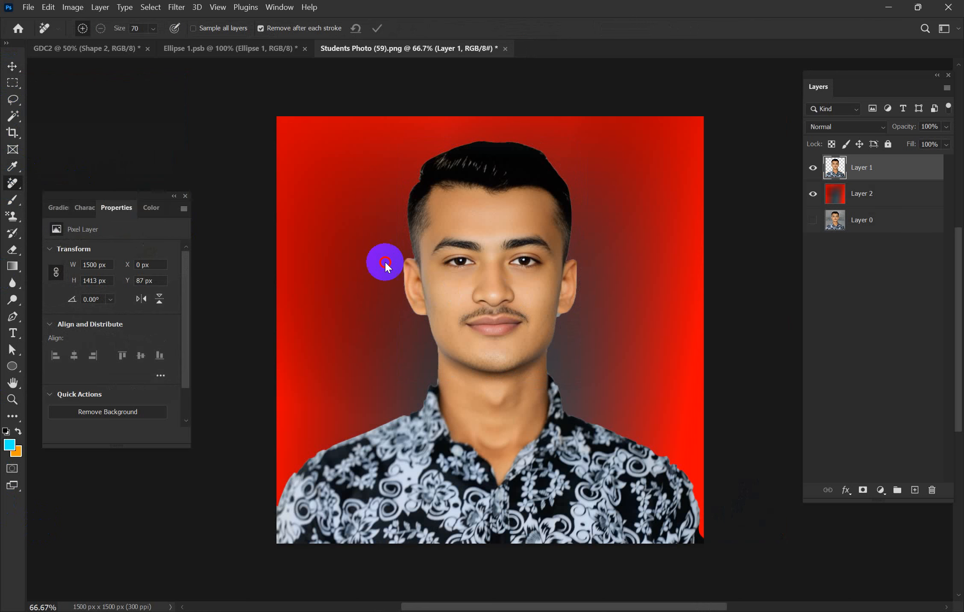
key("shift+j")
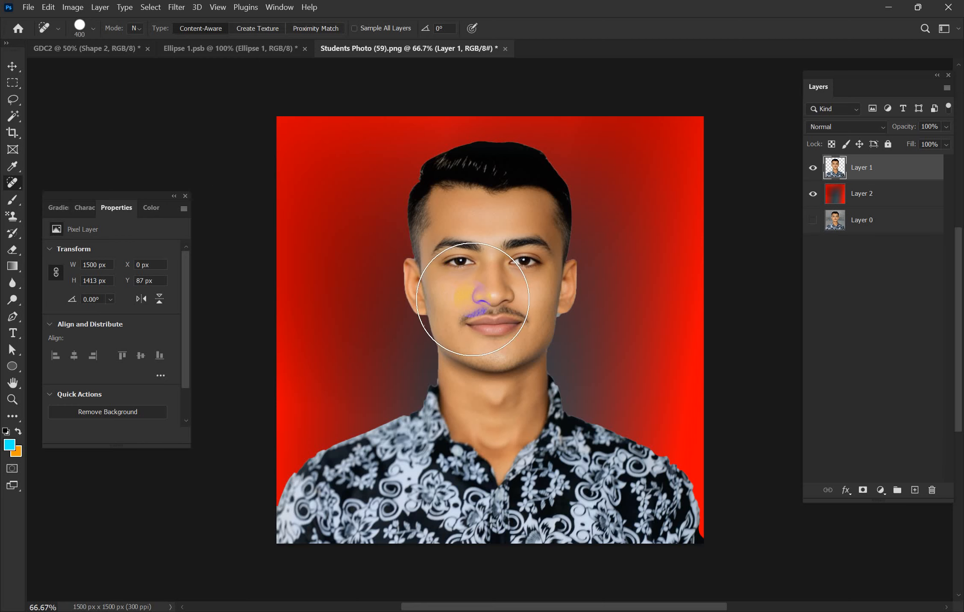
left_click(8, 187)
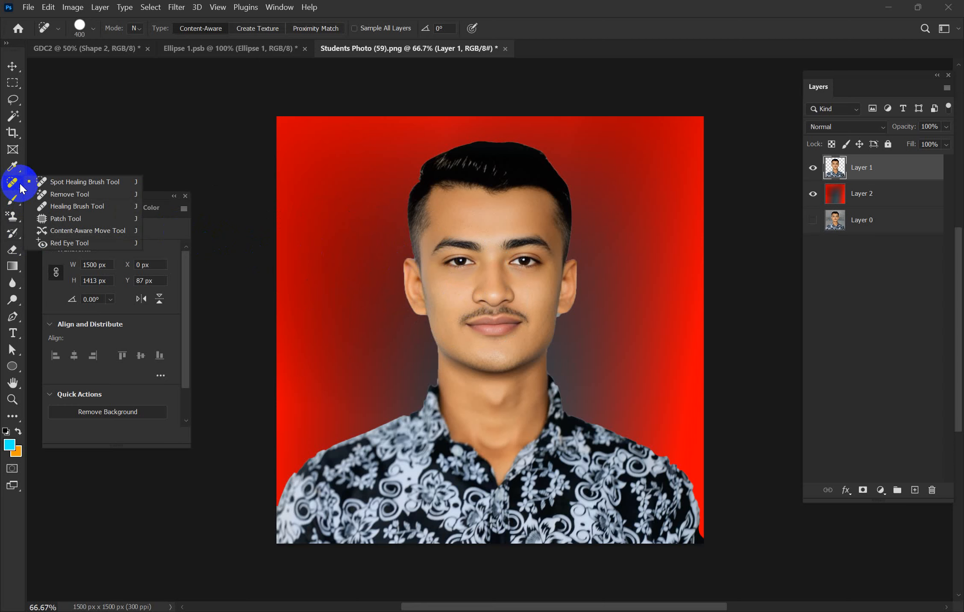
left_click(20, 187)
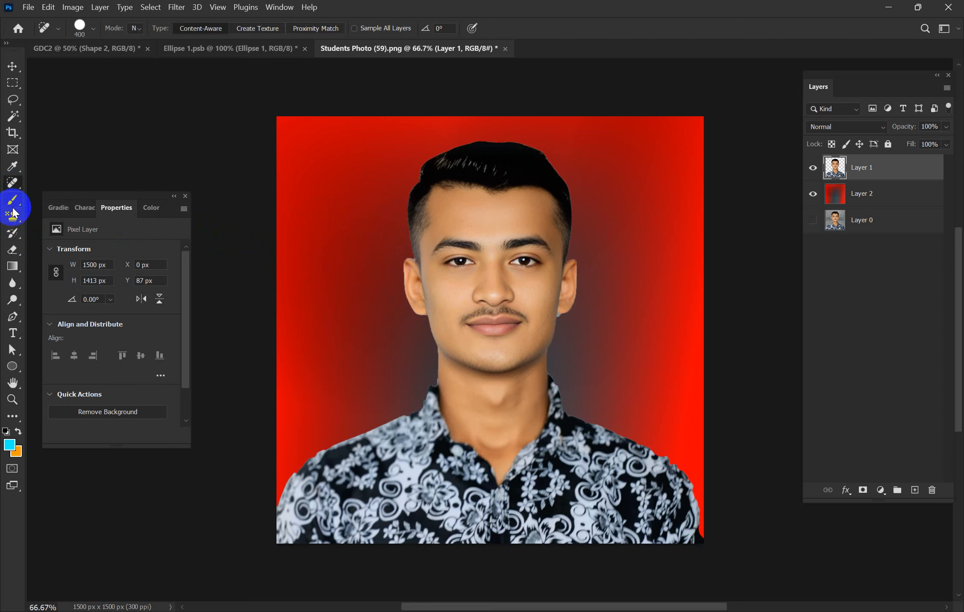
Step: Paint several freehand cyan strokes across the face and background on Layer 1 with the Brush Tool at size 40
left_click(12, 201)
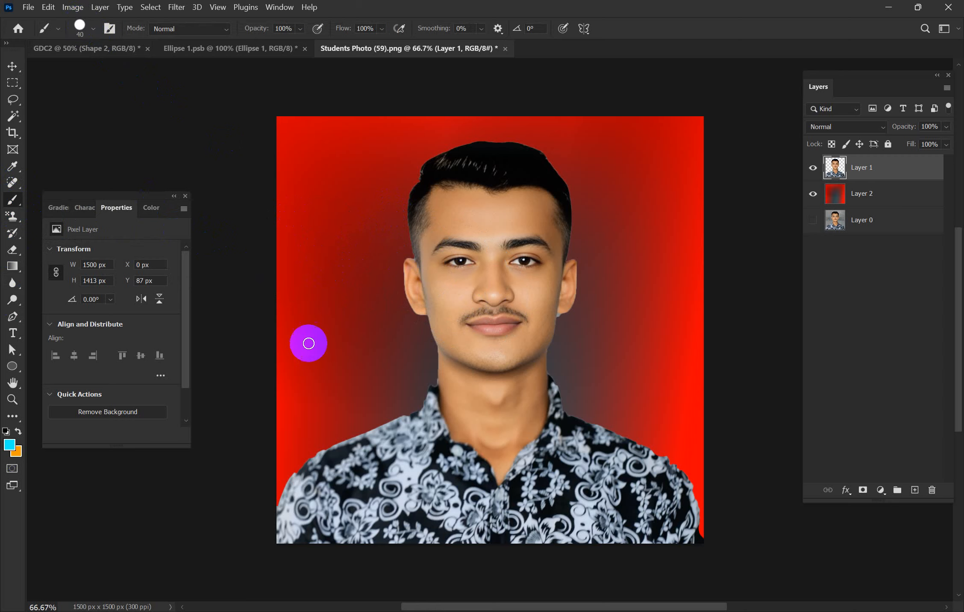
left_click_drag(308, 342, 551, 218)
mouse_move(436, 253)
left_mouse_down()
mouse_move(394, 215)
mouse_move(511, 286)
mouse_move(295, 232)
left_mouse_up()
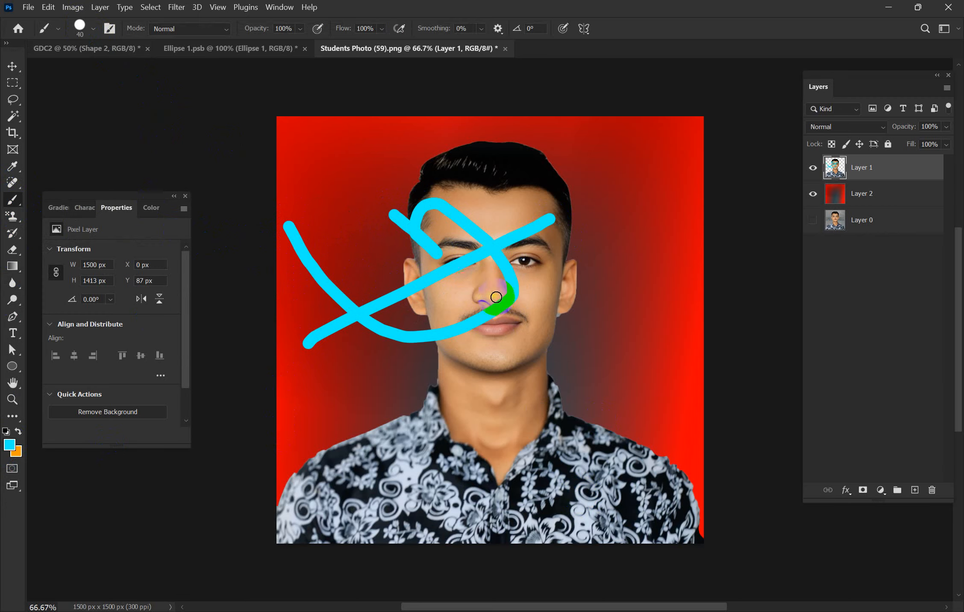
mouse_move(511, 286)
left_mouse_down()
mouse_move(545, 288)
mouse_move(551, 261)
mouse_move(488, 174)
mouse_move(554, 159)
mouse_move(648, 358)
left_mouse_up()
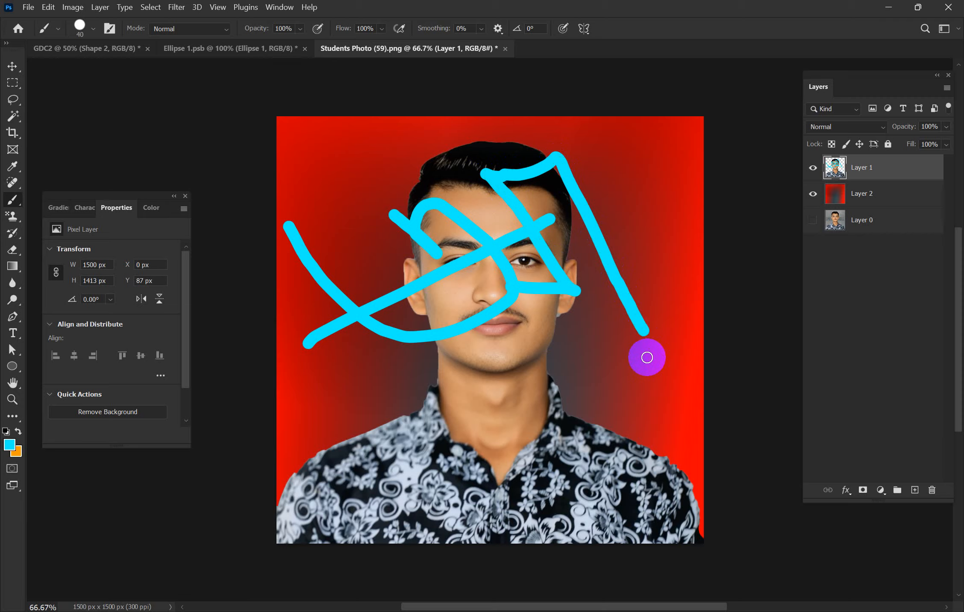
Step: Undo the cyan brush strokes on Layer 1 and review the tools grouped with the Brush Tool
key("ctrl+z")
key("ctrl+z")
key("ctrl+z")
key("ctrl+z")
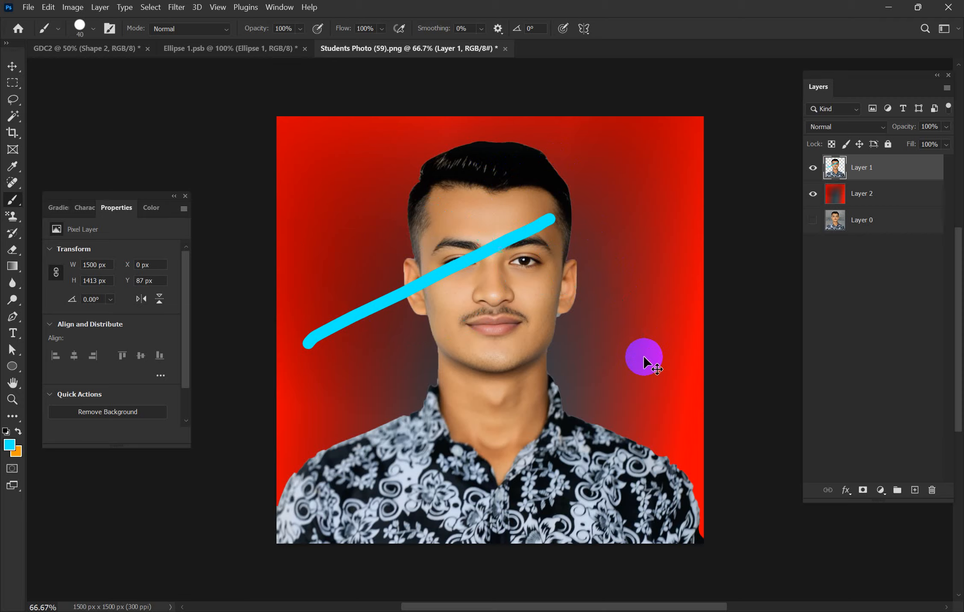
right_click(13, 198)
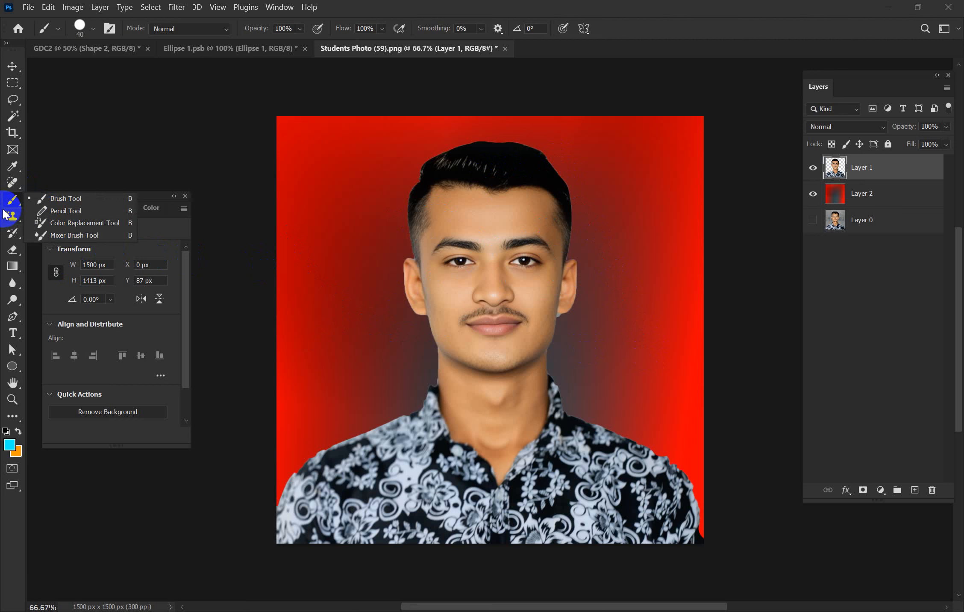
left_click(11, 198)
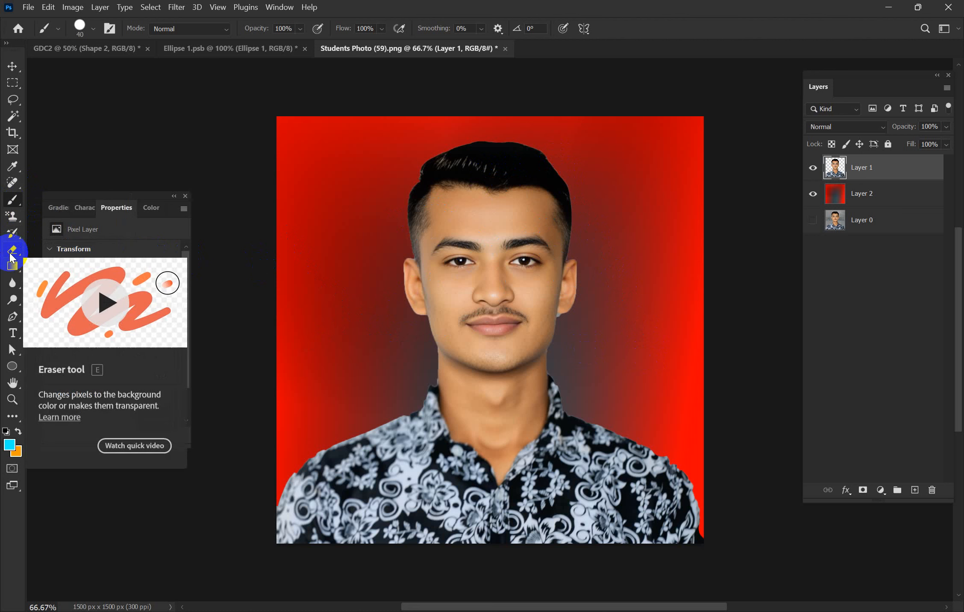
Step: Show Layer 0 and hide Layer 2 and Layer 1
left_click(812, 221)
left_click(812, 192)
left_click(812, 171)
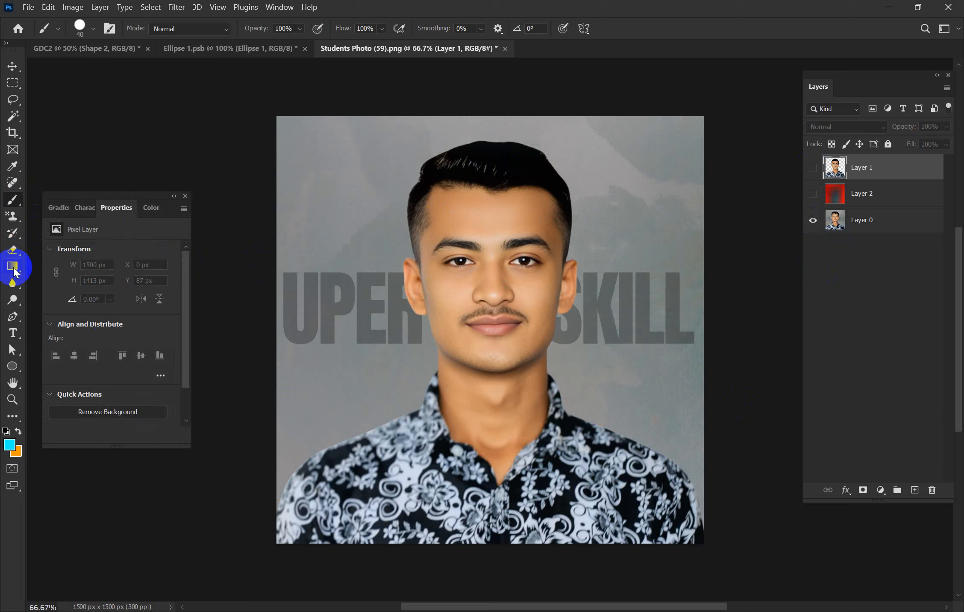
Step: Erase the grey background around the portrait on Layer 0 with the Magic Eraser Tool, including the specks above the head
left_click(11, 250)
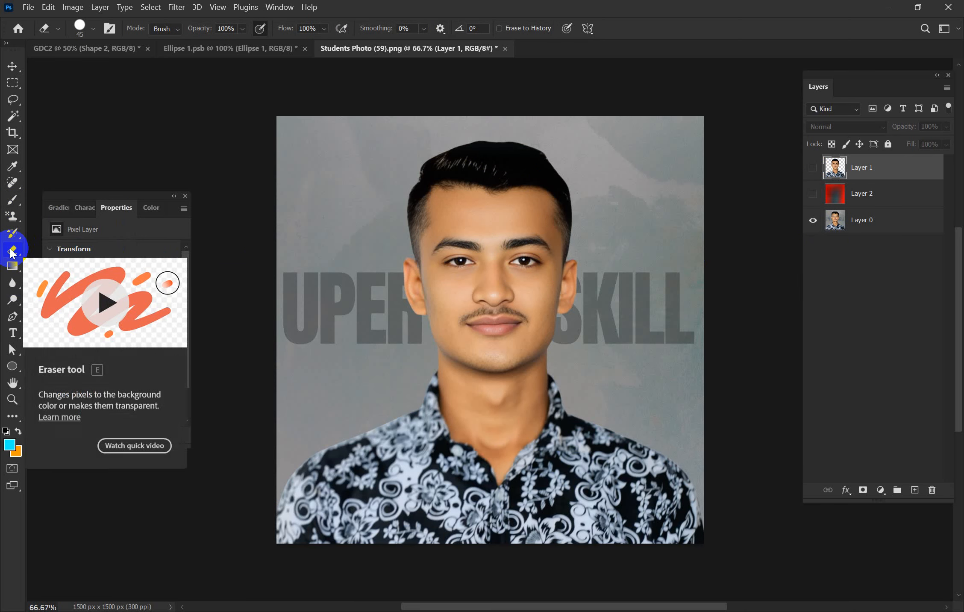
right_click(12, 251)
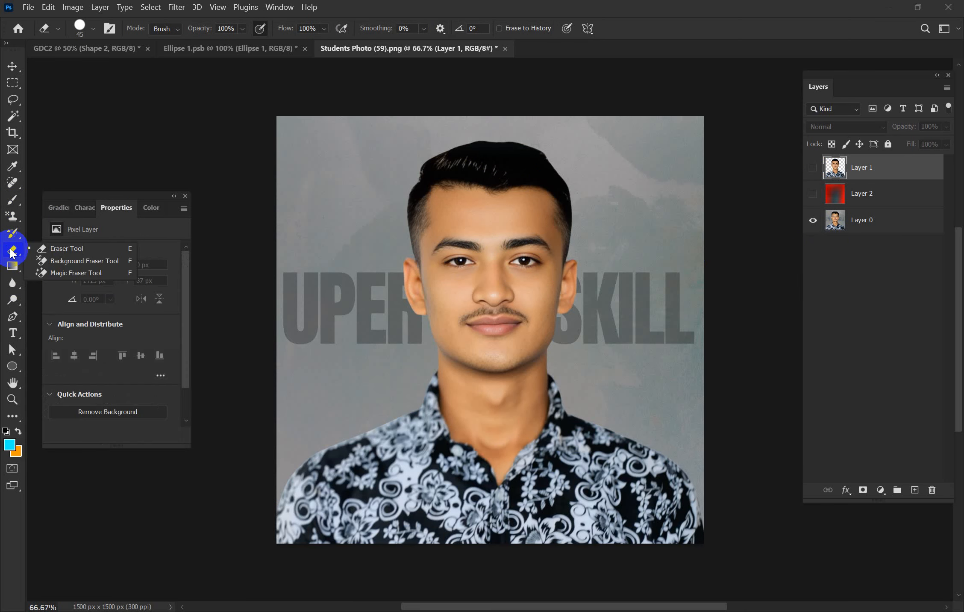
left_click(43, 275)
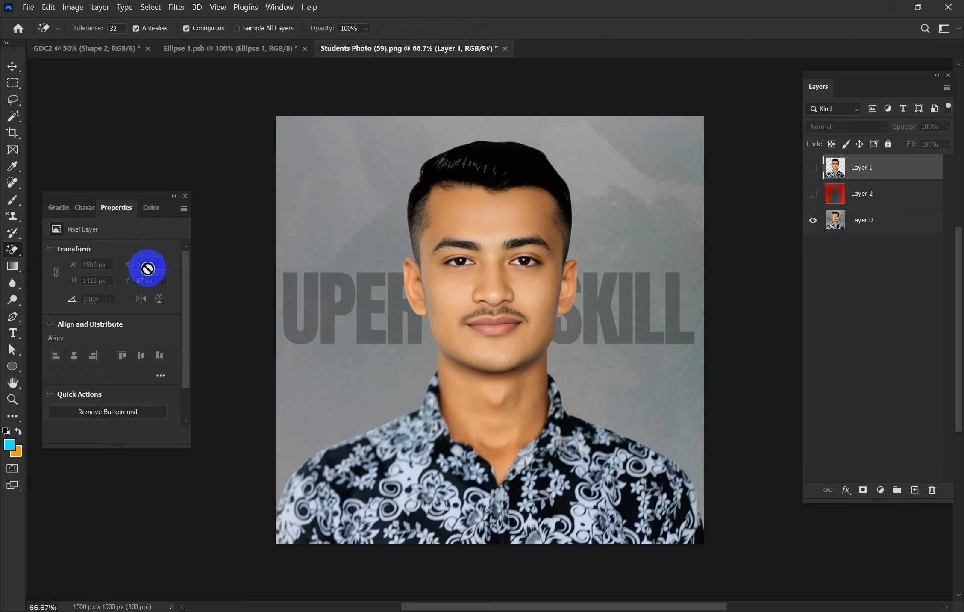
left_click(856, 219)
left_click(332, 213)
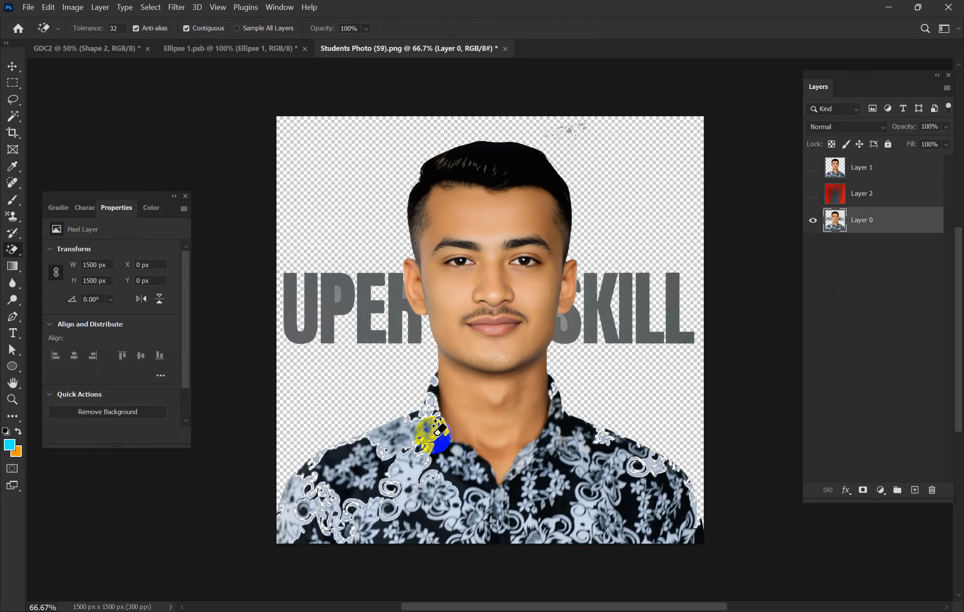
left_click(567, 123)
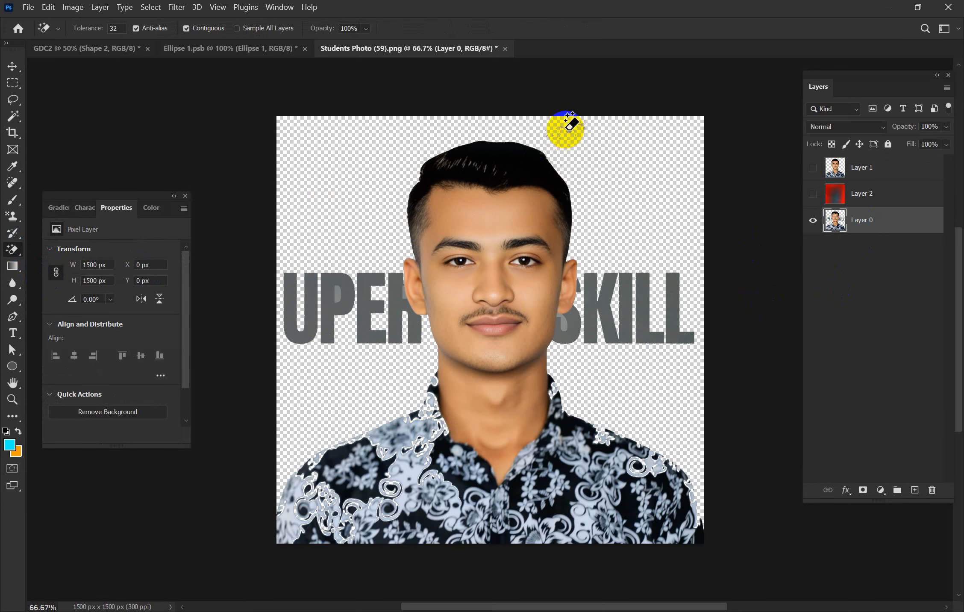
left_click(575, 123)
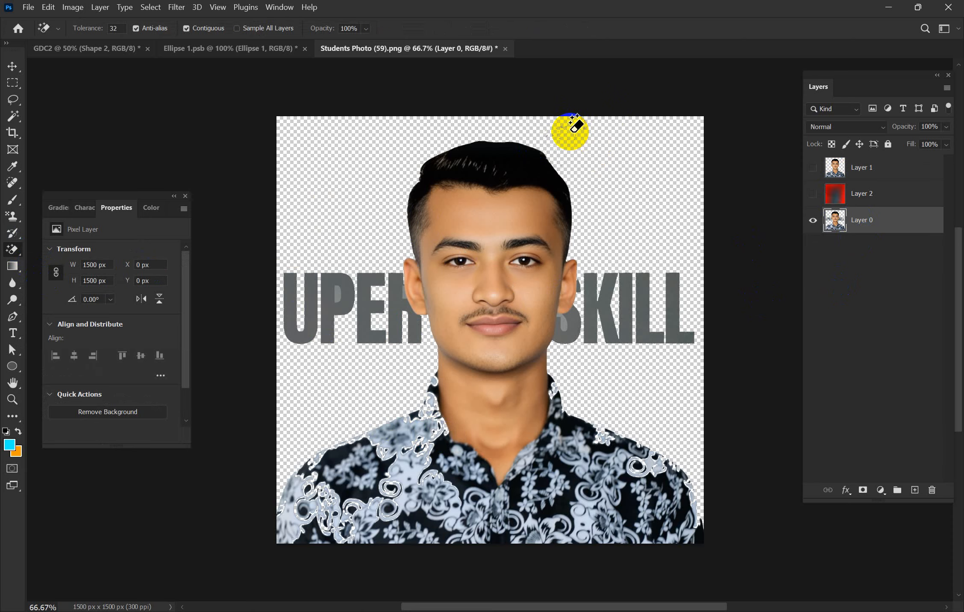
Step: Erase the background letters K, I, L, L, P and U from Layer 0 with the Magic Eraser Tool
left_click(609, 295)
left_click(641, 338)
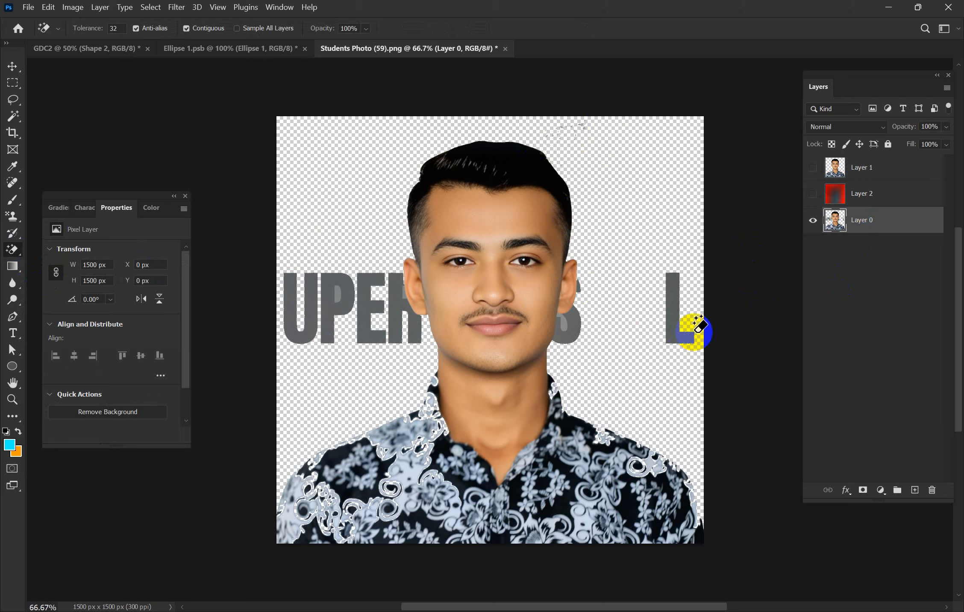
left_click(670, 336)
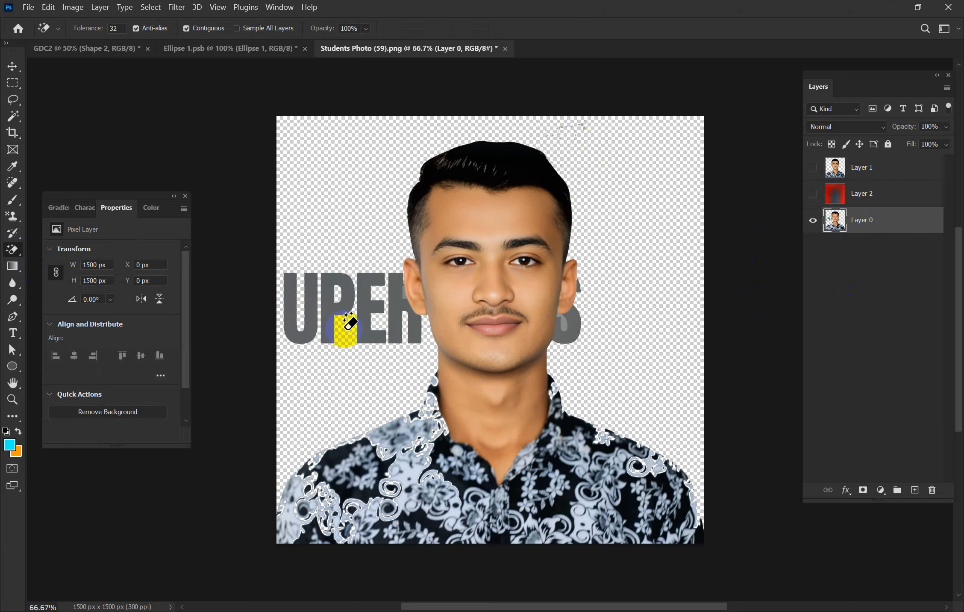
left_click(331, 291)
left_click(315, 301)
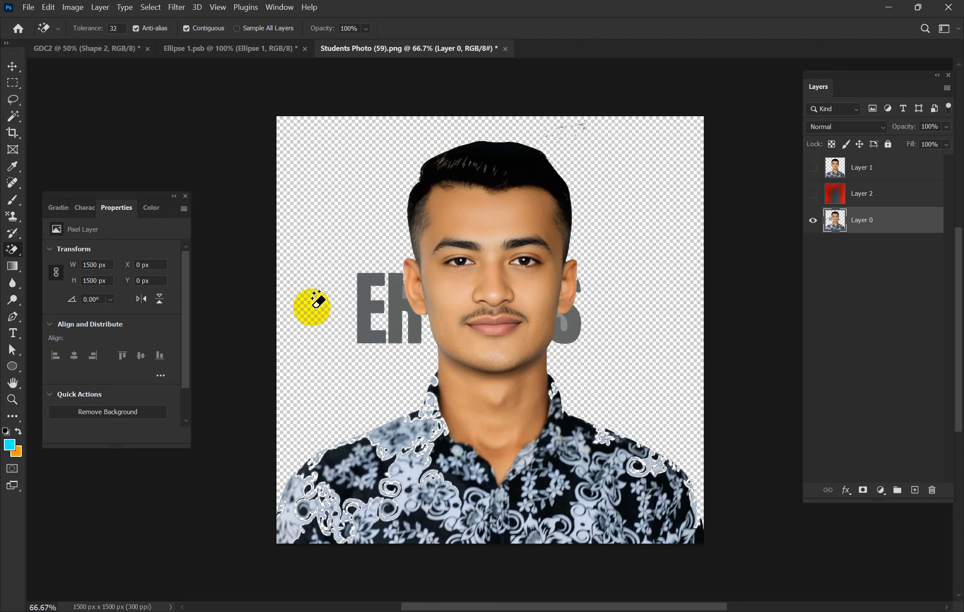
Step: Erase the background letters E, R and S beside the face on Layer 0, and undo the accidental ear erasure
left_click(368, 322)
left_click(398, 320)
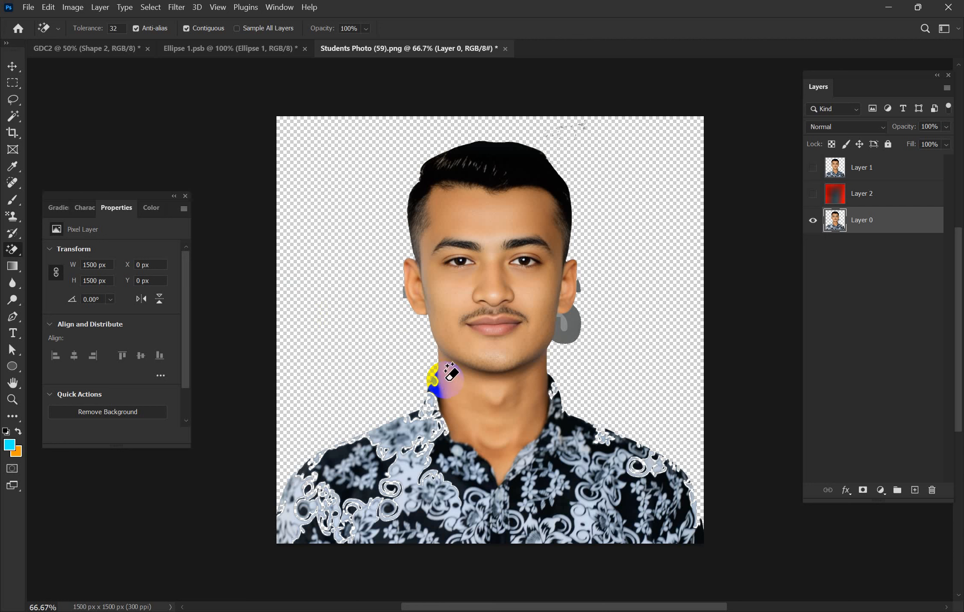
left_click(574, 324)
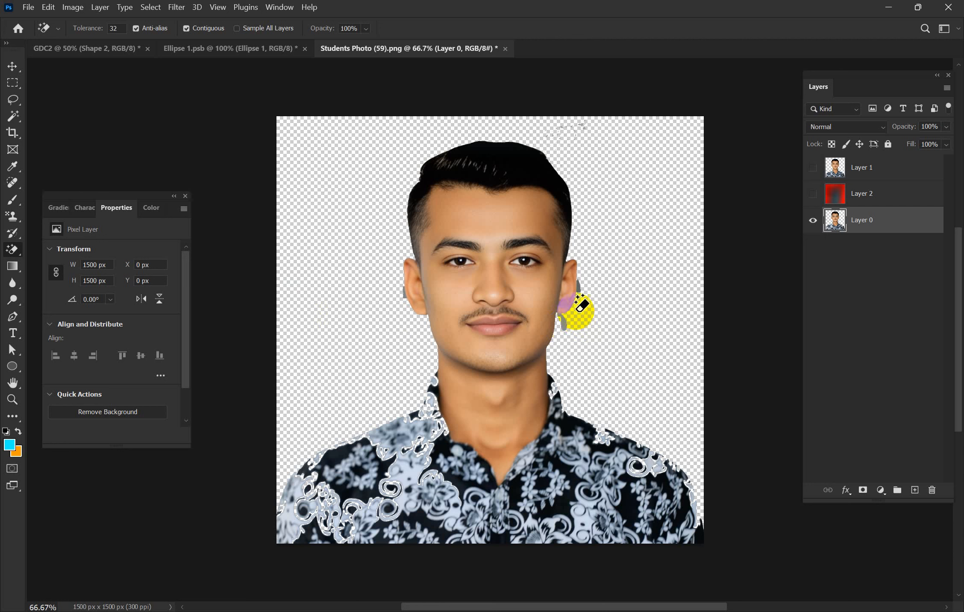
left_click(580, 284)
left_click(556, 273)
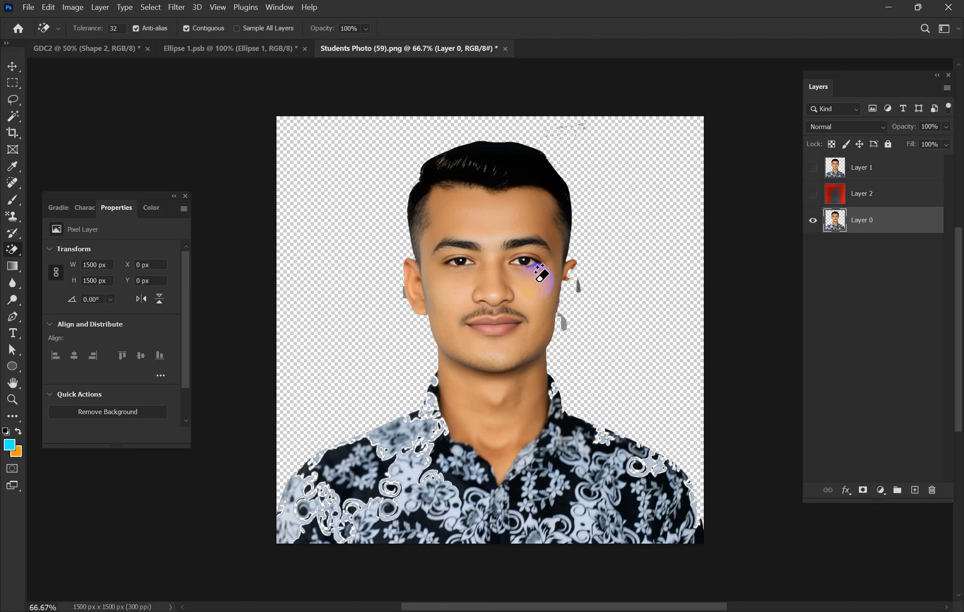
key("ctrl+z")
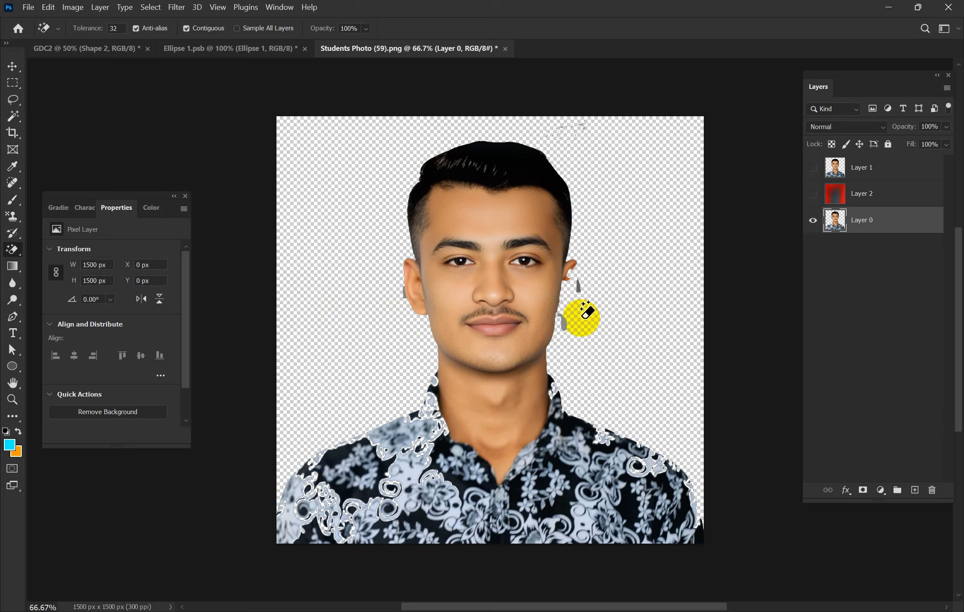
key("ctrl+z")
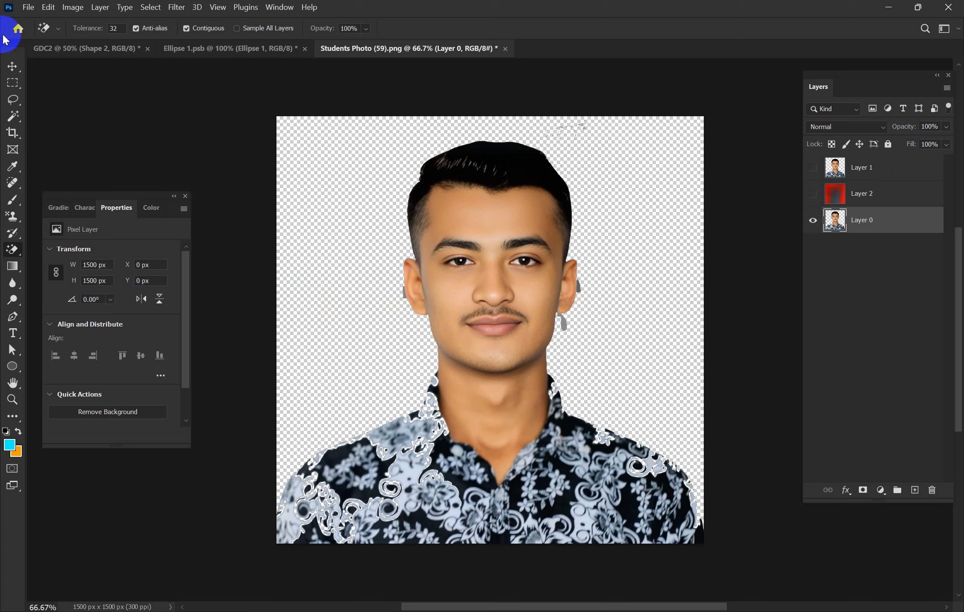
Step: Undo all the Magic Eraser erasures on Layer 0 and the layer visibility changes made before them
left_click(12, 66)
left_click(88, 96)
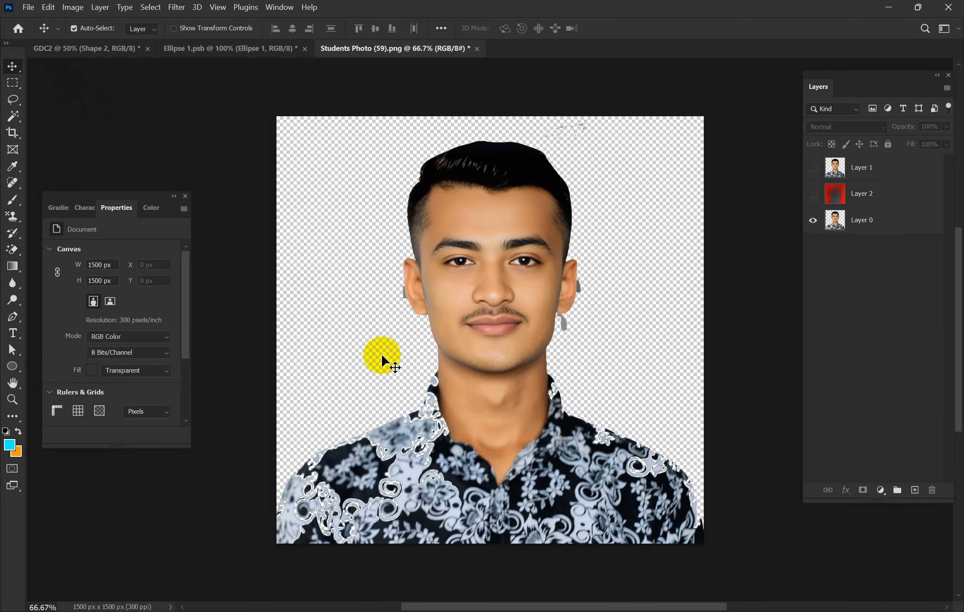
key("ctrl+z")
key("ctrl+z")
key("ctrl+z")
key("ctrl+z")
key("ctrl+z")
key("ctrl+z")
key("ctrl+z")
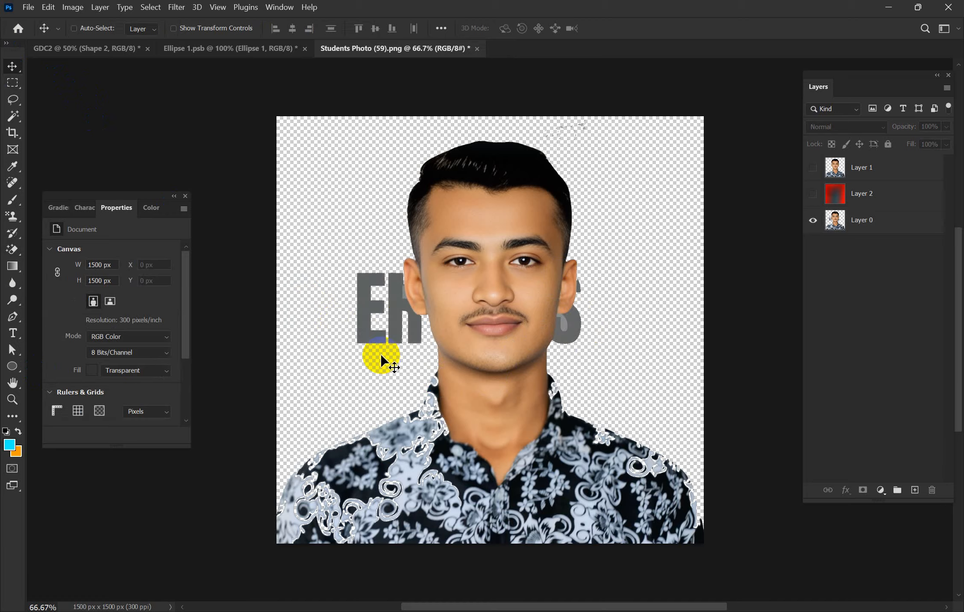
key("ctrl+z")
key("ctrl+z")
key("ctrl+z")
key("ctrl+z")
key("ctrl+z")
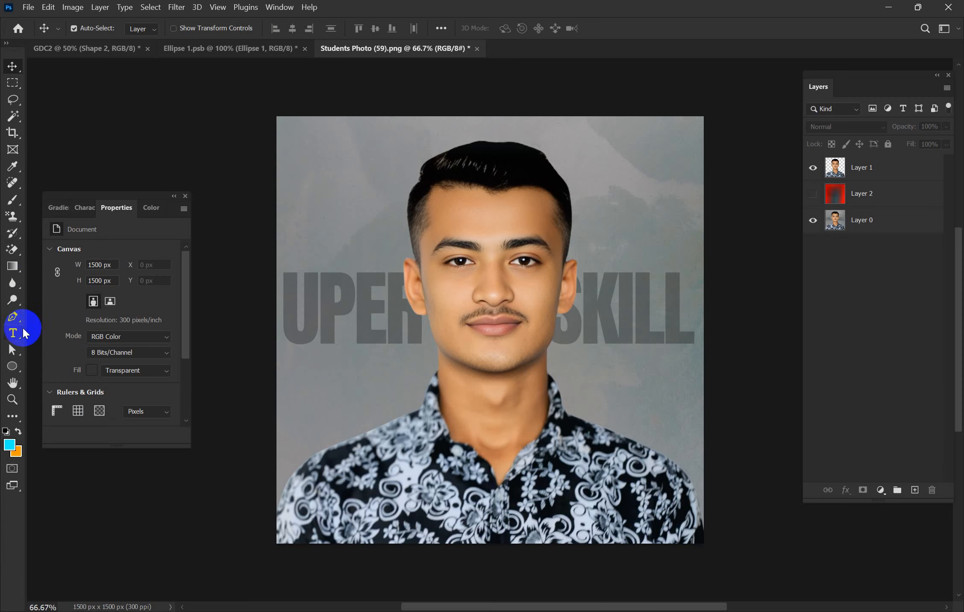
left_click(12, 250)
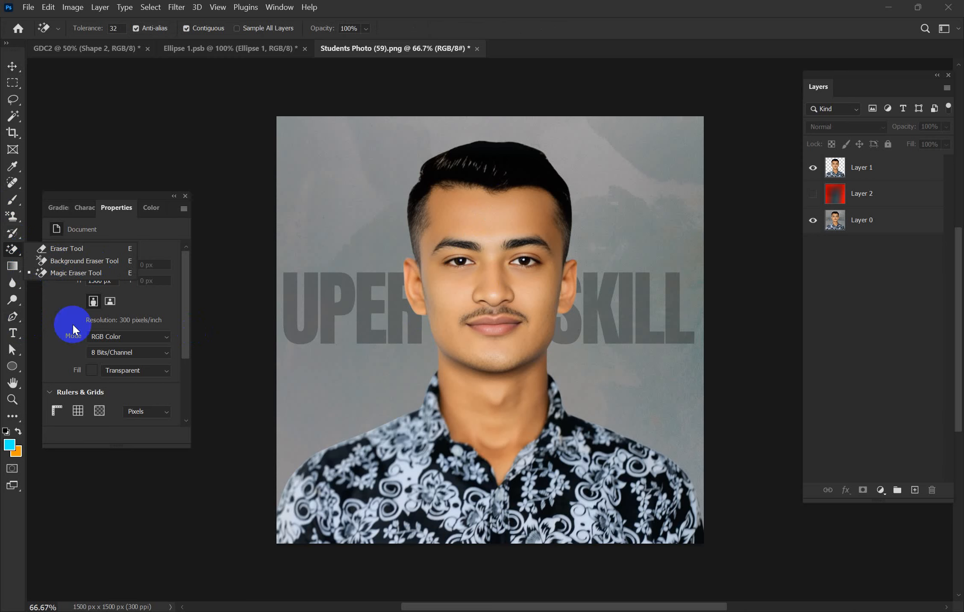
left_click(13, 251)
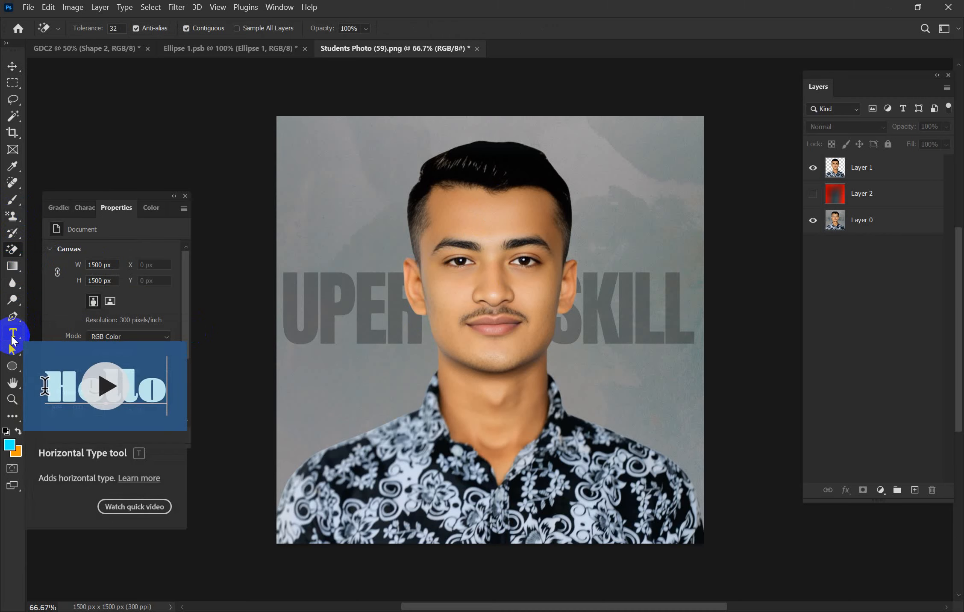
Step: Add a line of cyan 18 pt SutonnyMJ placeholder text over the hair with the Horizontal Type Tool
left_click(12, 337)
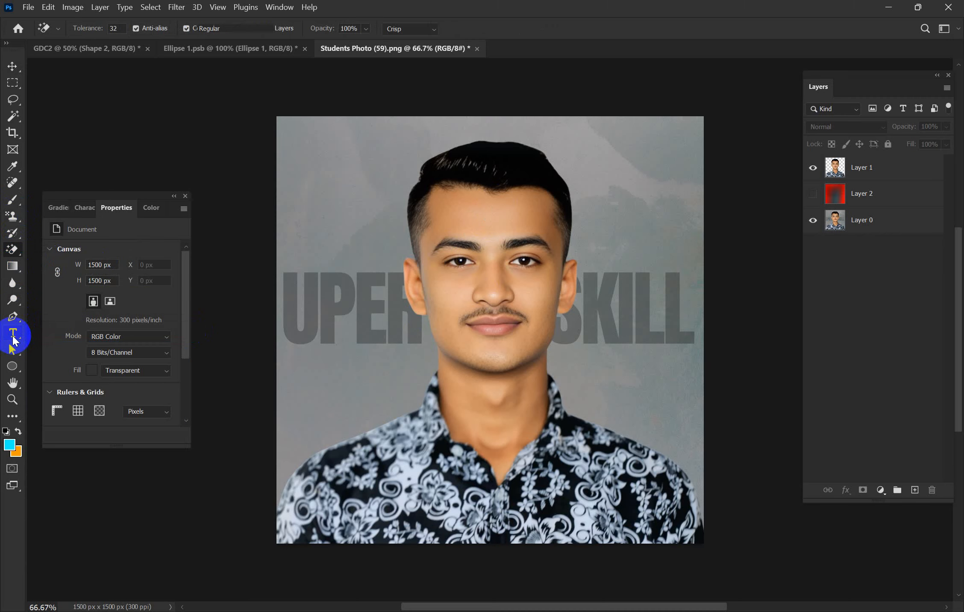
left_click(430, 155)
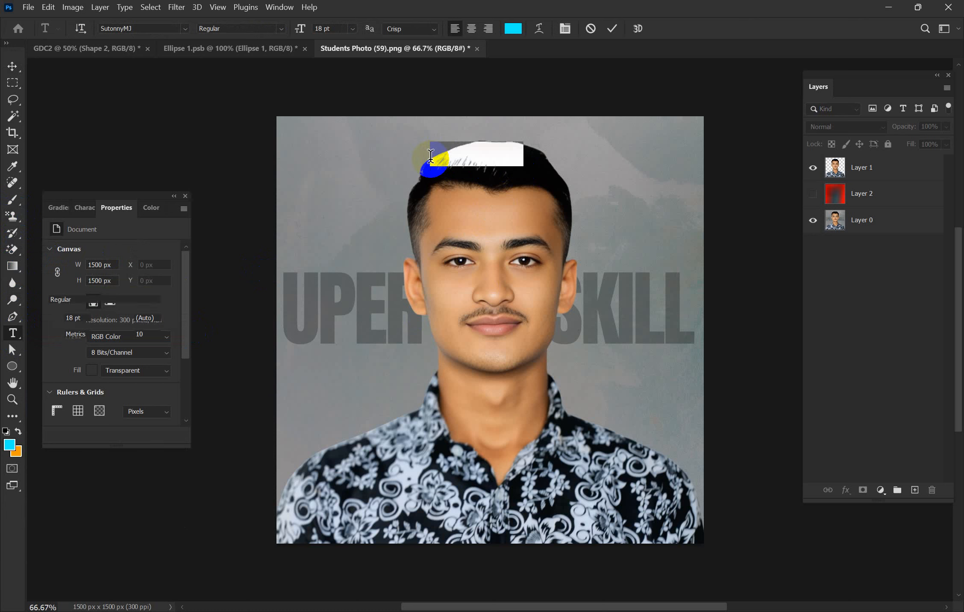
left_click(11, 66)
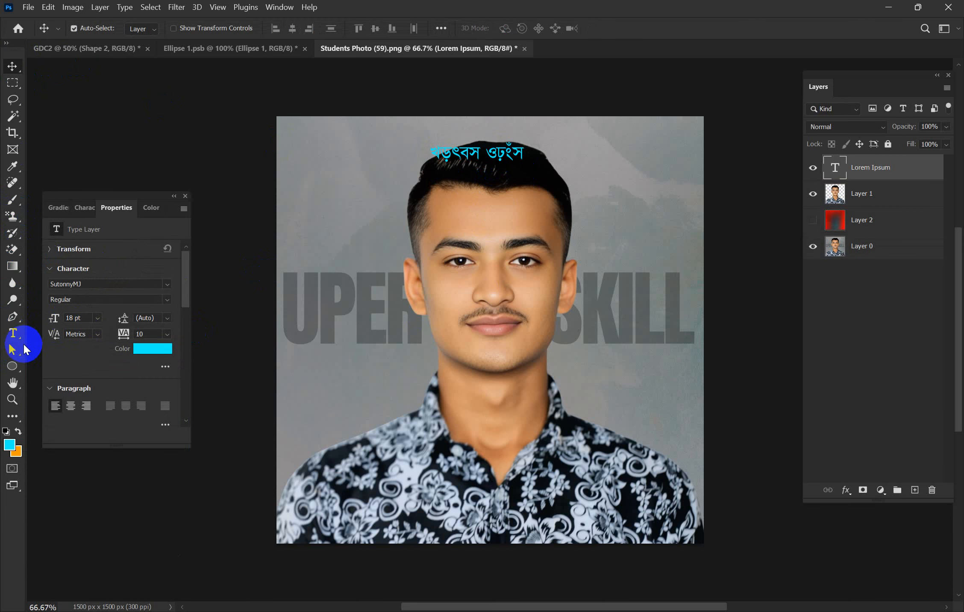
left_click(13, 359)
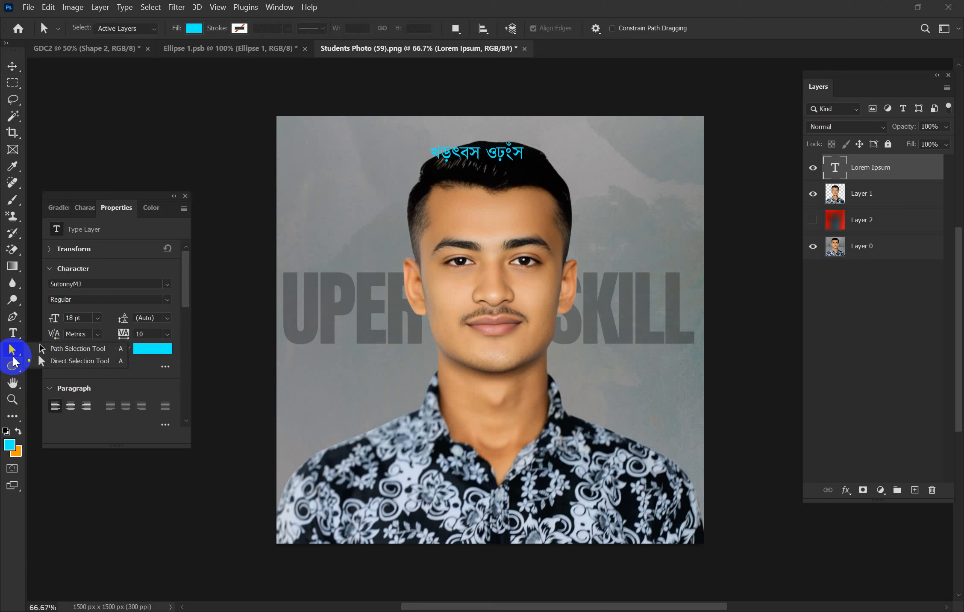
left_click(14, 366)
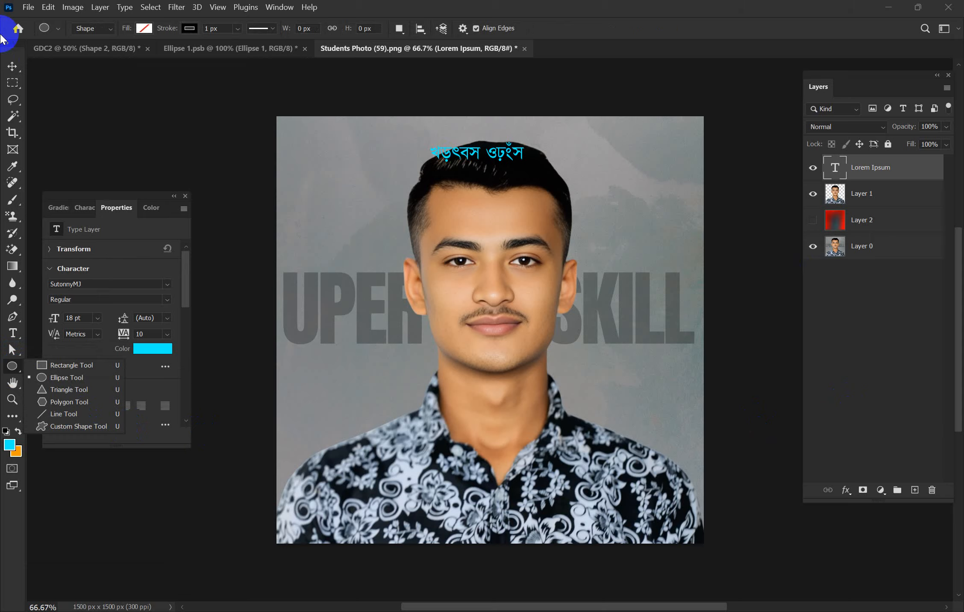
Step: Move the placeholder text down onto the forehead with the Move Tool and delete its layer
left_click(12, 66)
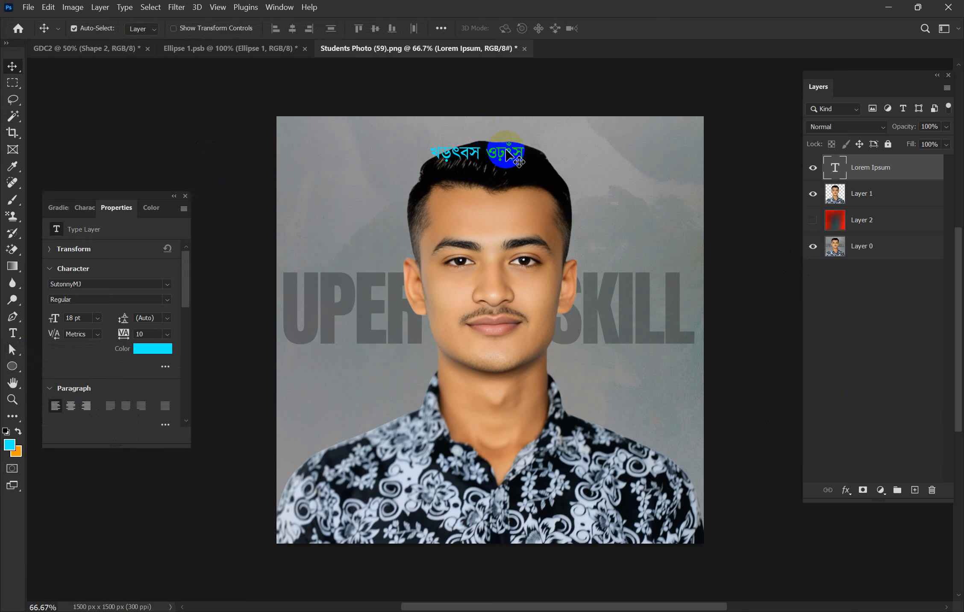
left_click_drag(505, 148, 538, 193)
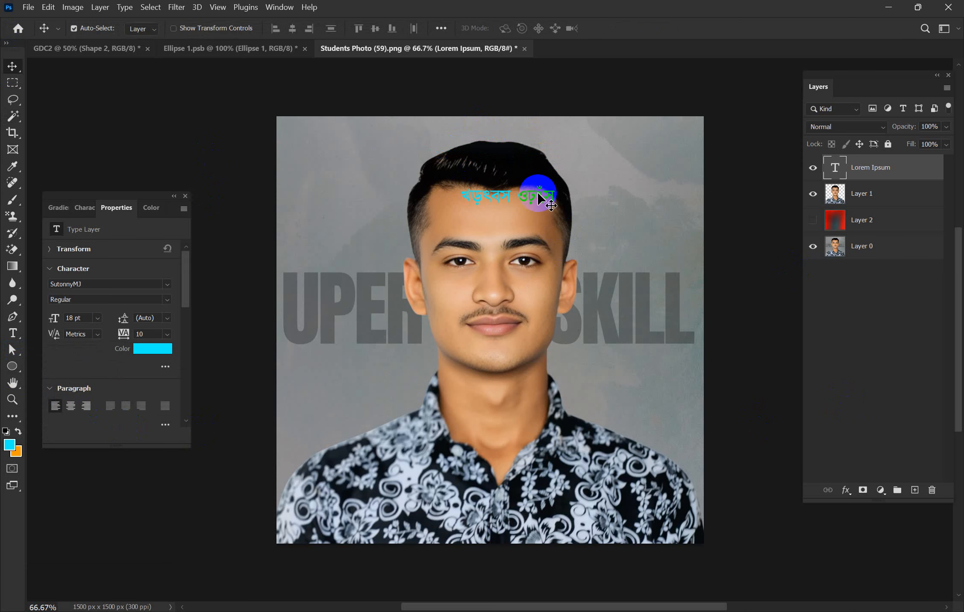
key("Delete")
Step: Show the red gradient Layer 2 and hide Layer 0
left_click(813, 194)
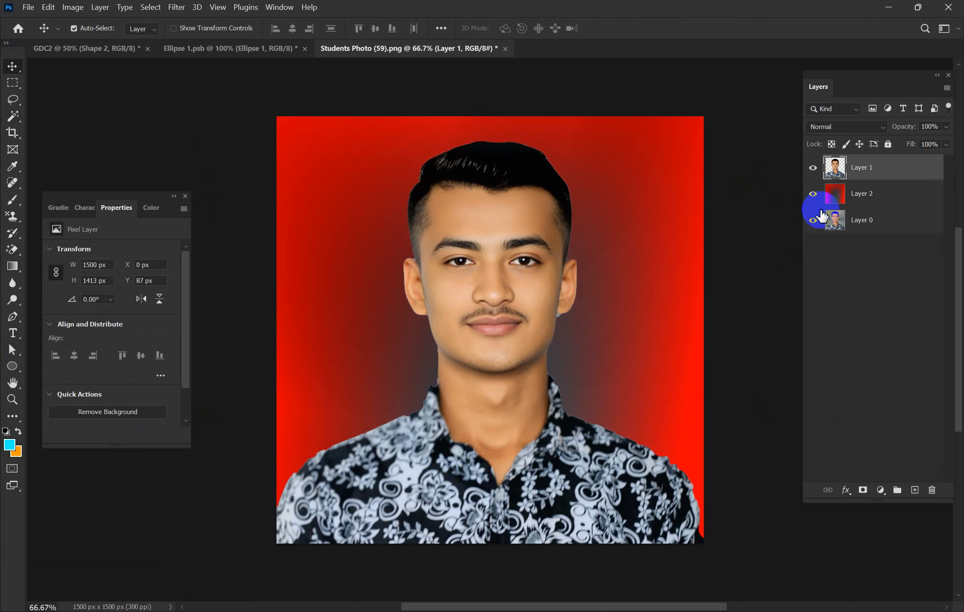
left_click(816, 218)
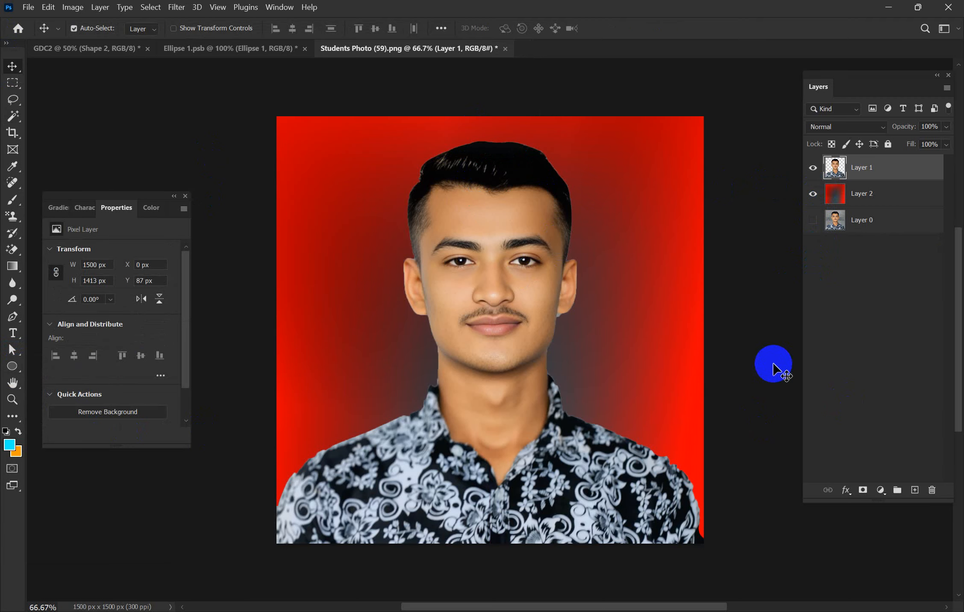